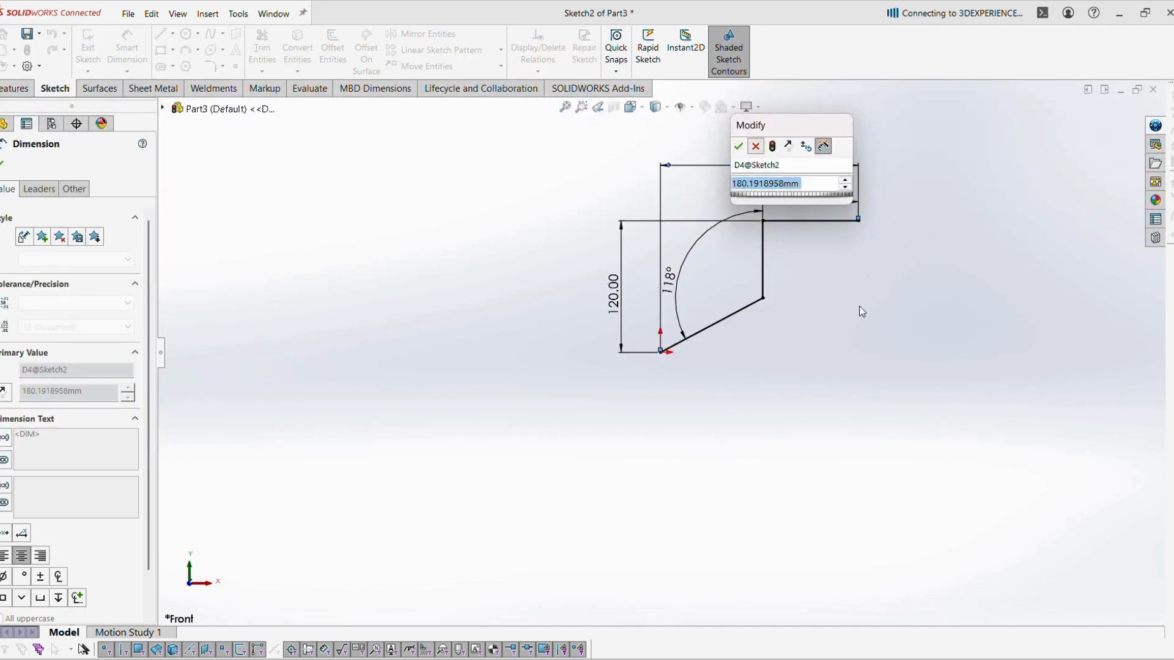
Step: Delete the newly added horizontal dimension from the origin to the far end of the horizontal line
key("Return")
key("Delete")
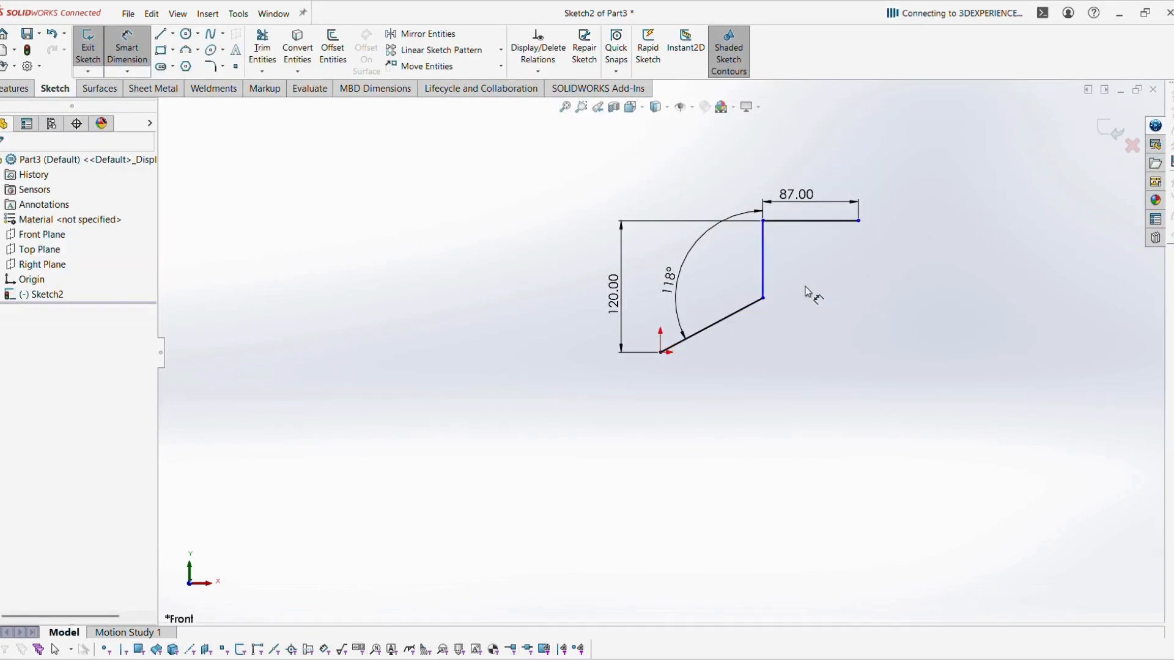
scroll(812, 294, "down", 3)
key("Escape")
Step: Draw a short centerline about 27 mm long from the origin, rising up and left away from the sloped line
left_click(174, 34)
left_click(196, 64)
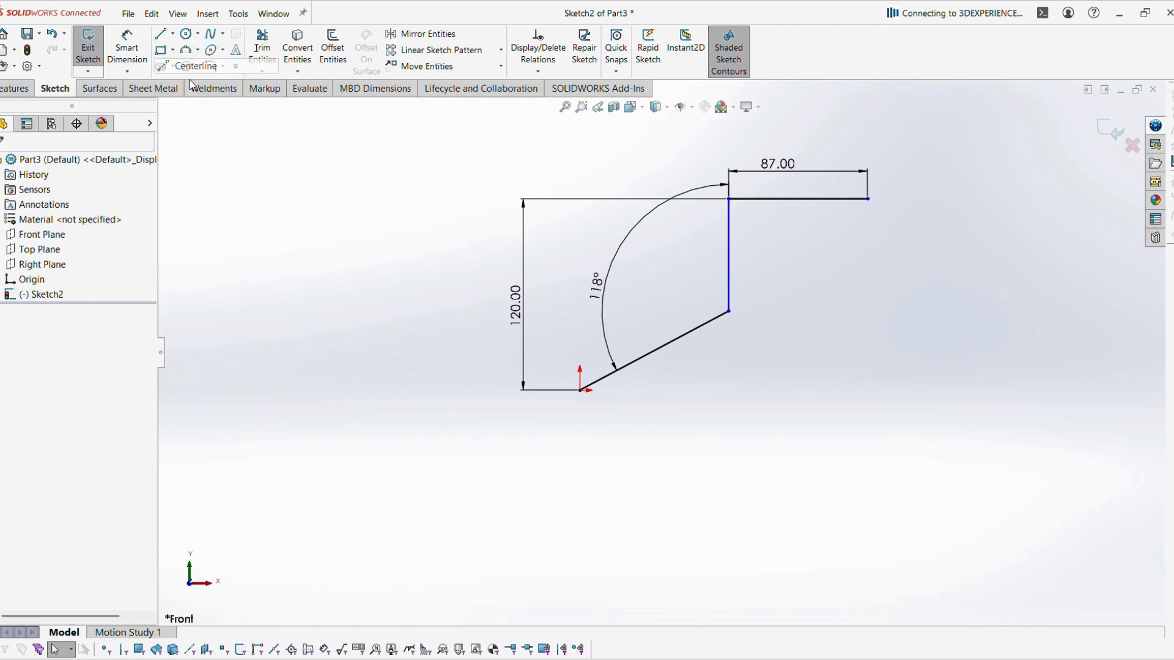
left_click(580, 390)
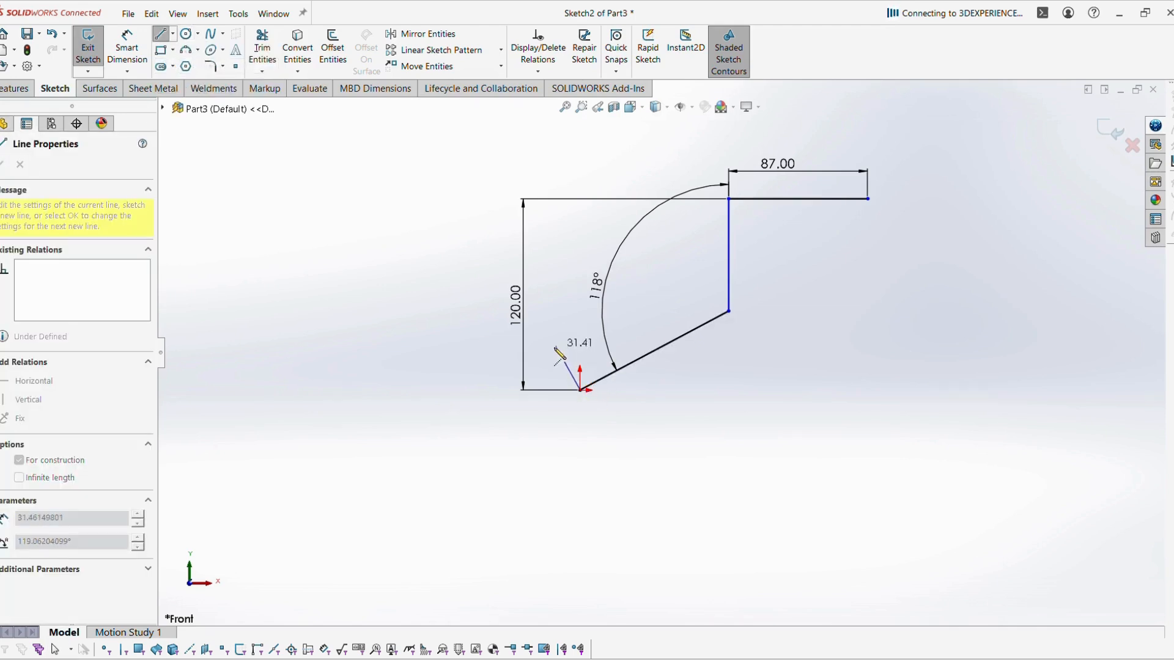
left_click(561, 358)
key("Escape")
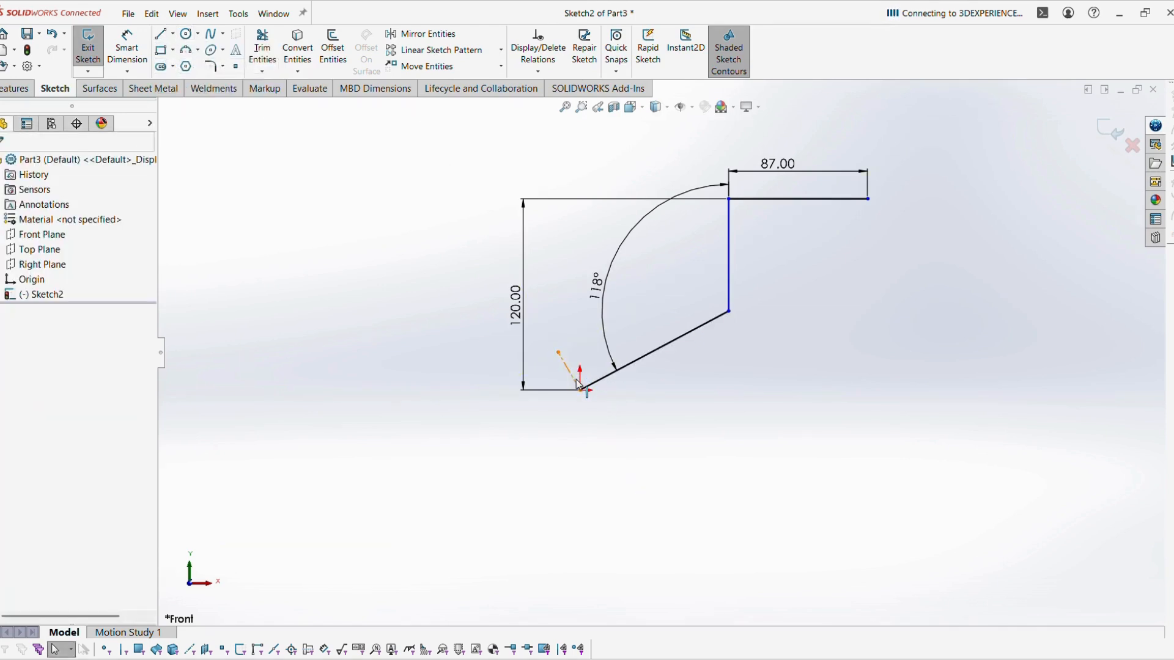
Step: Make the centerline at the origin perpendicular to the sloped line
left_click(590, 385)
left_click(574, 380, "ctrl")
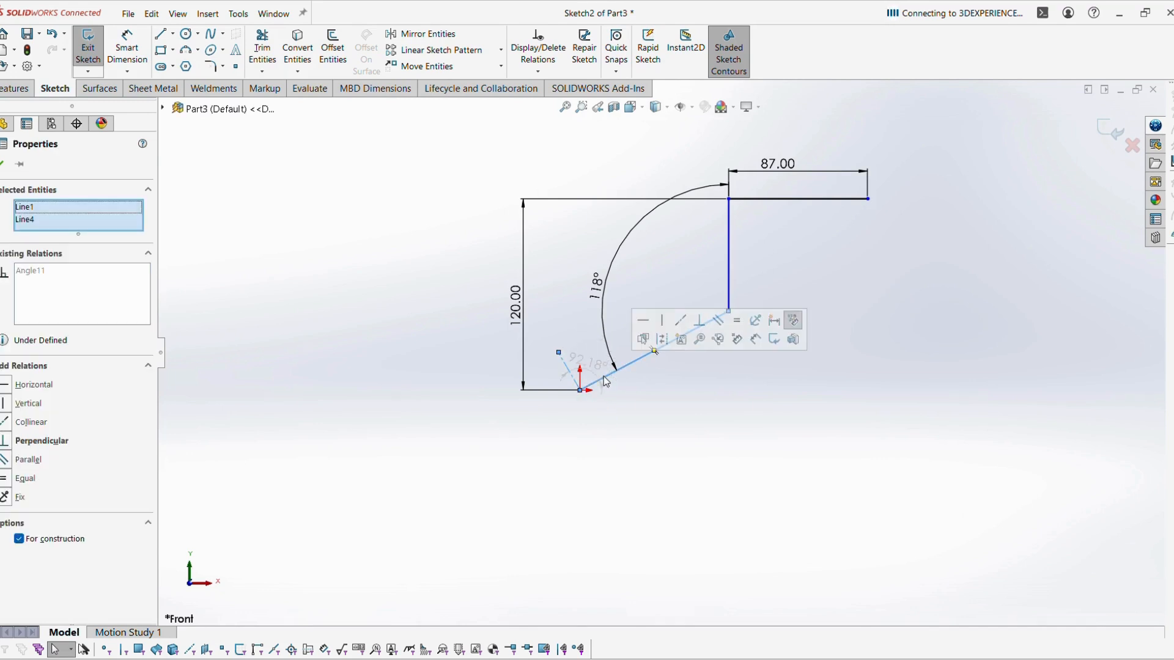
left_click(699, 321)
left_click(724, 481)
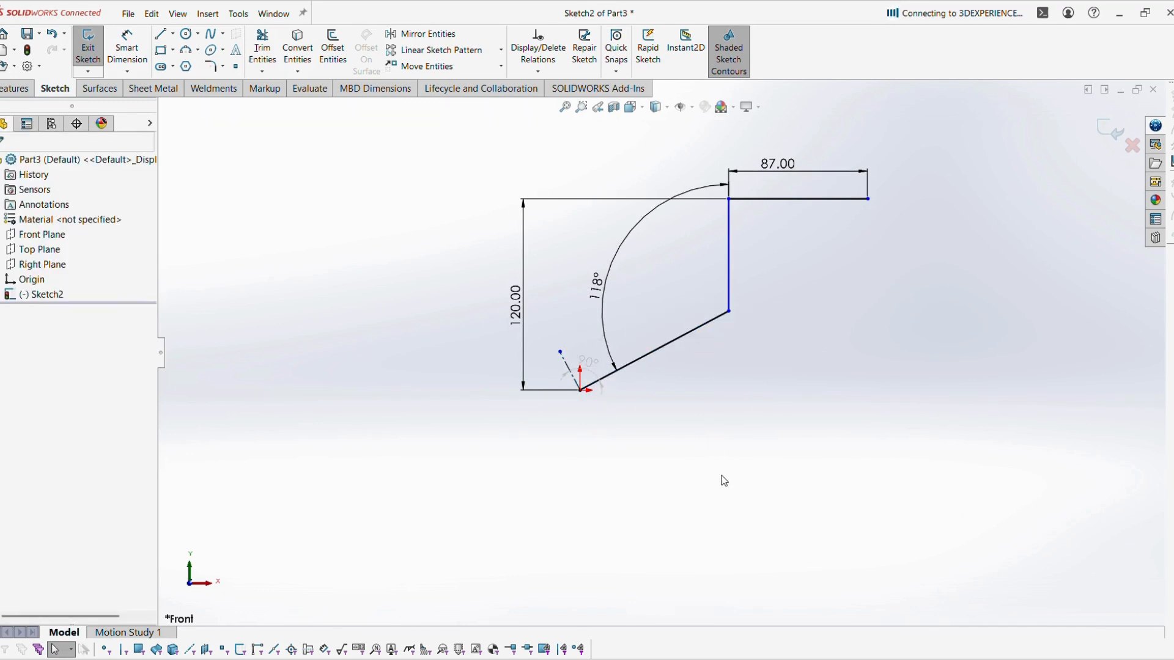
Step: Check the reference drawing's lower-end offsets and dimension the centerline's length to 18 mm
key("alt+Tab")
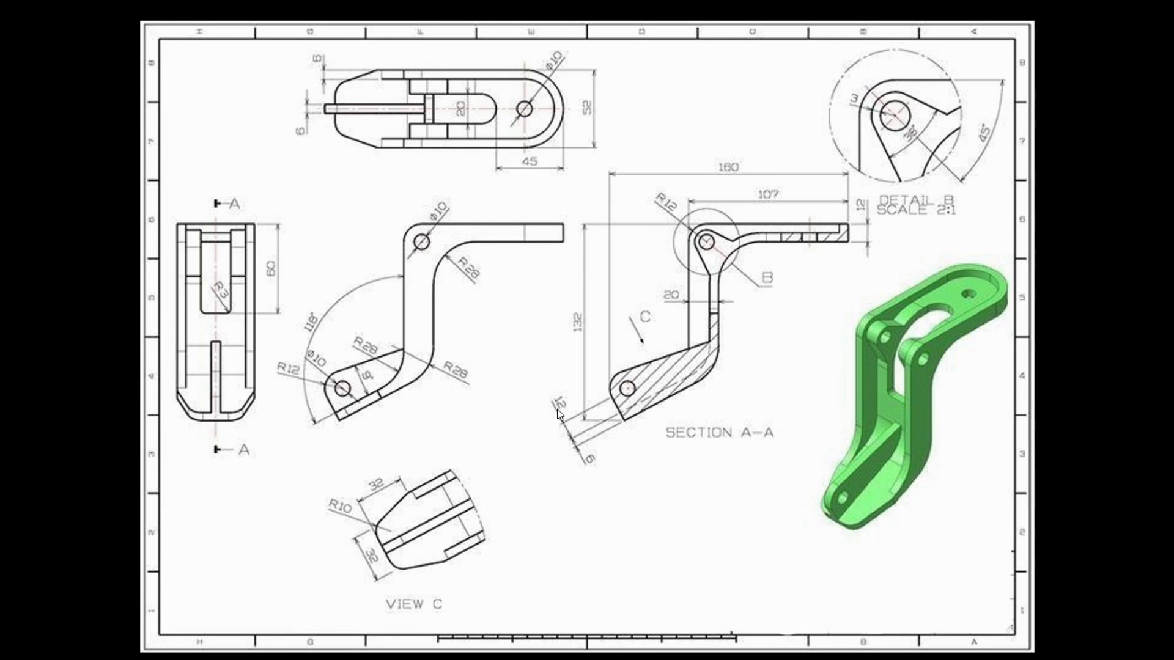
key("alt+Tab")
left_click(127, 46)
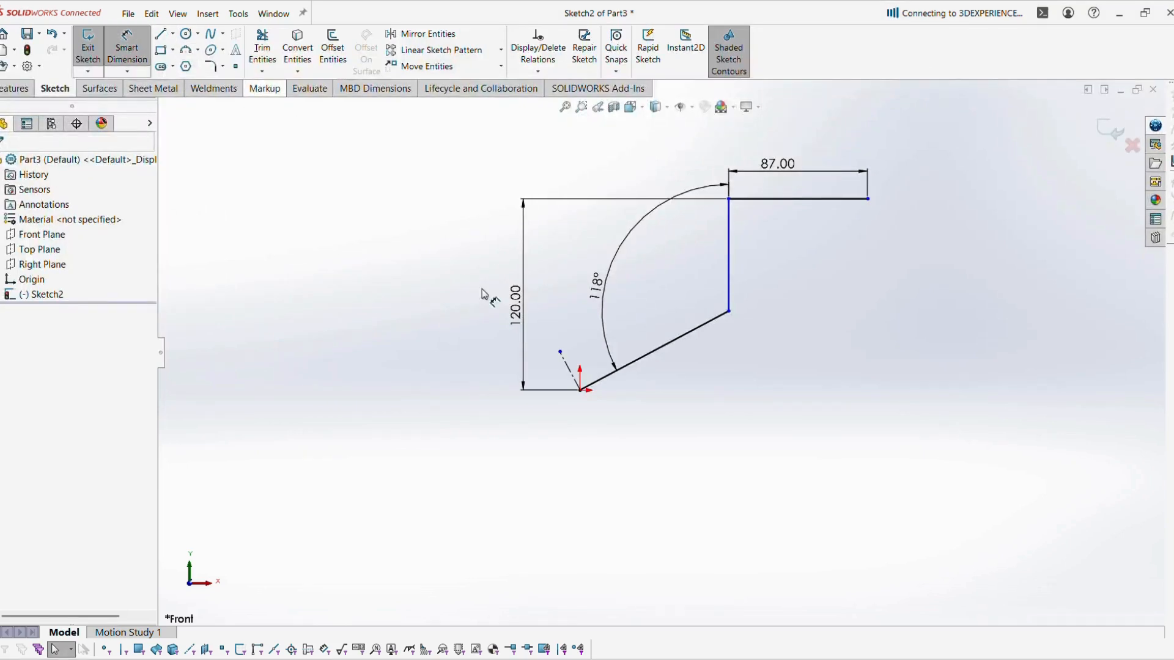
left_click(570, 377)
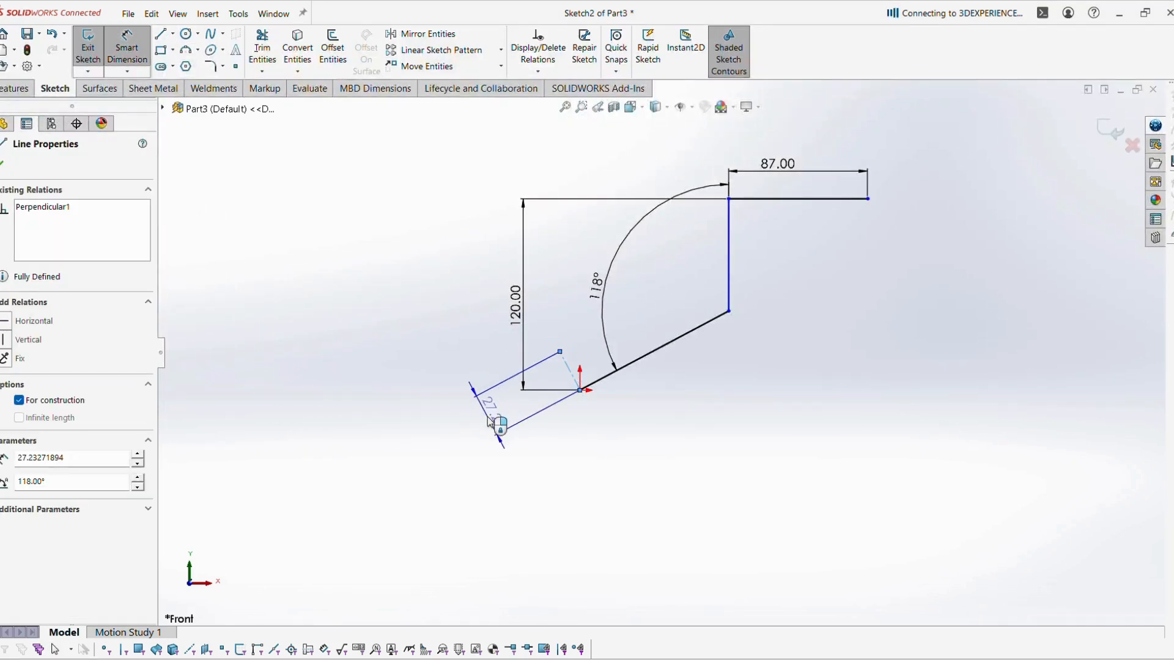
left_click(492, 422)
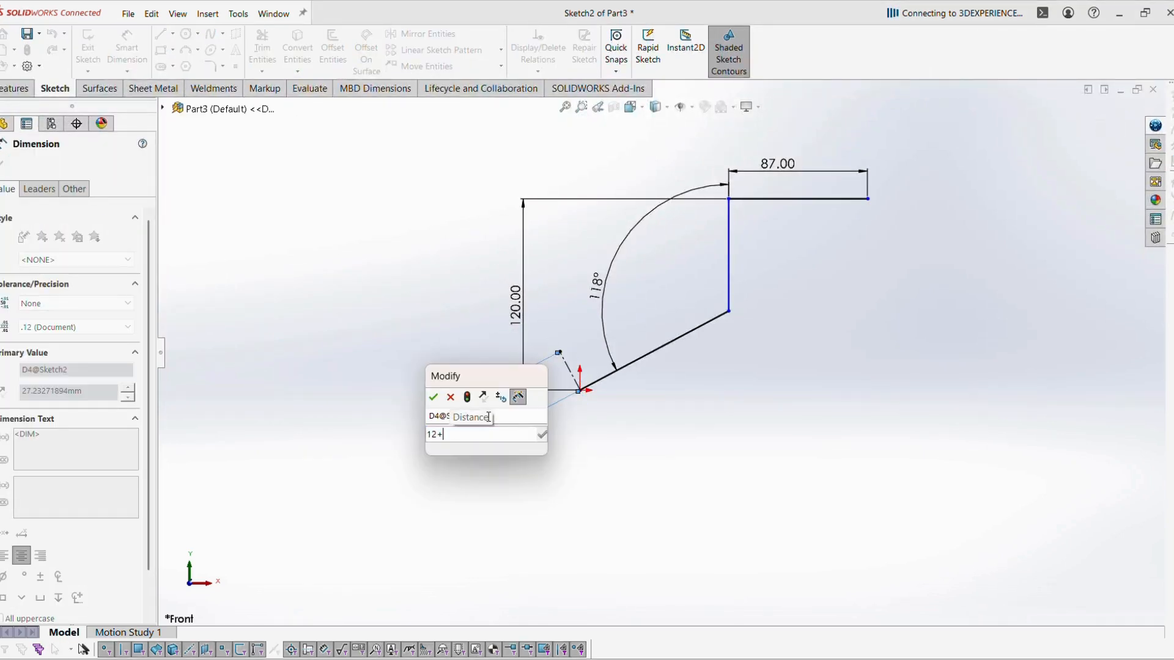
key("Return")
left_click(705, 442)
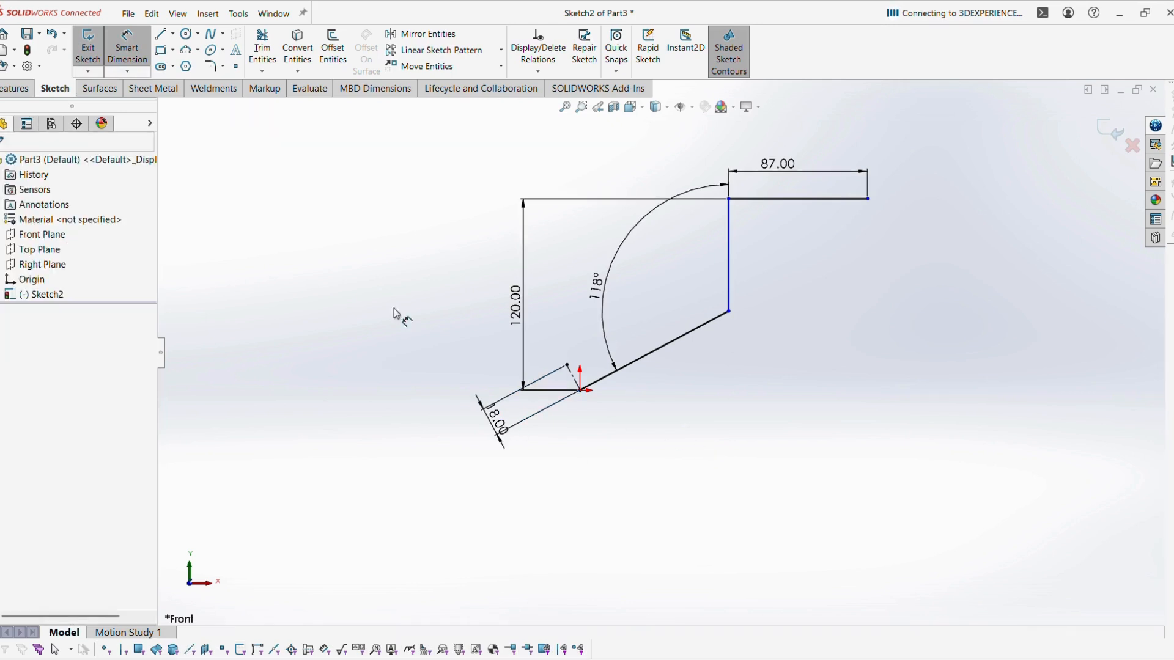
key("Escape")
Step: Dimension the horizontal distance between the centerline's upper end and the horizontal line's free end to 160 mm, checking the reference drawing
left_click(127, 49)
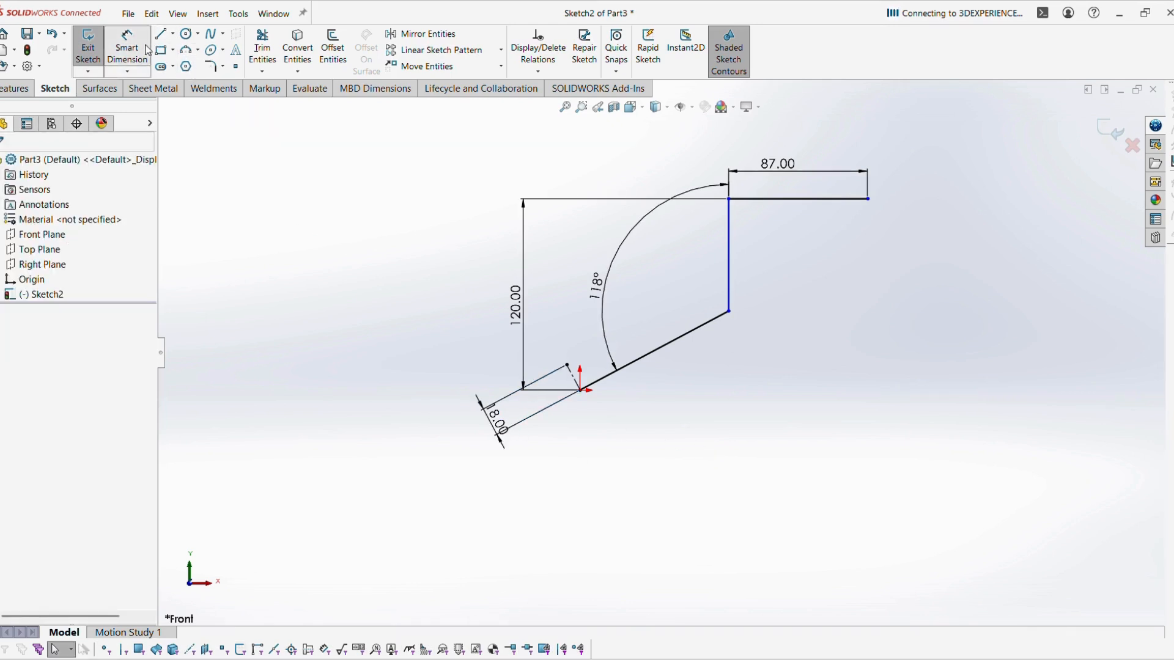
left_click(567, 366)
left_click(868, 199)
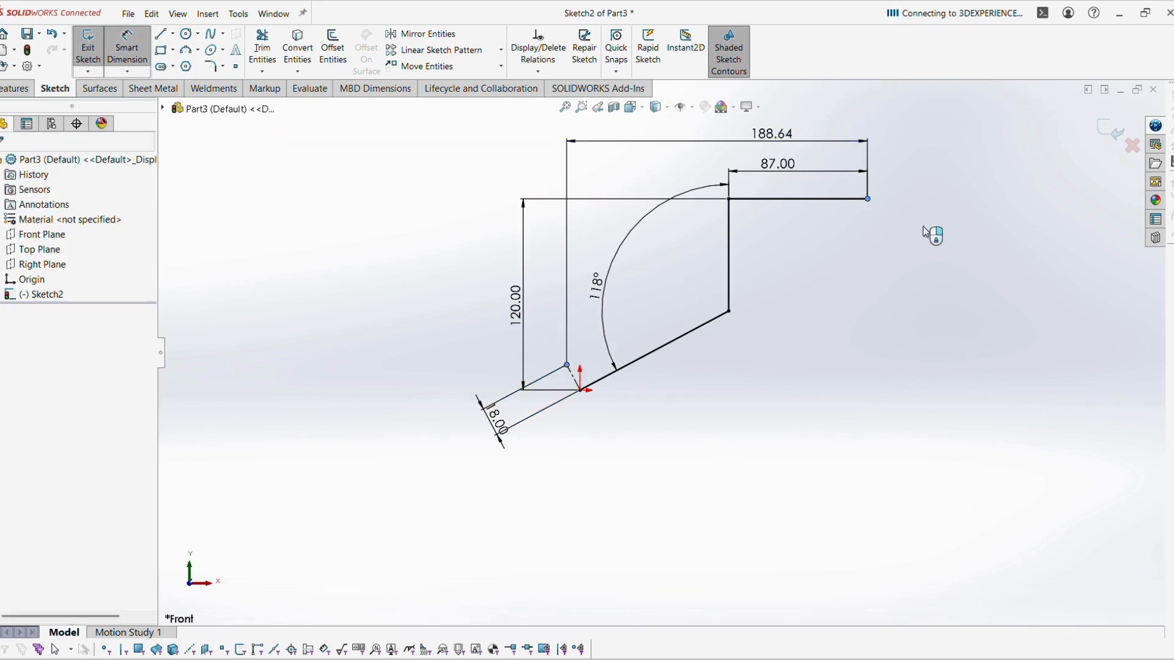
left_click(858, 372)
key("alt+Tab")
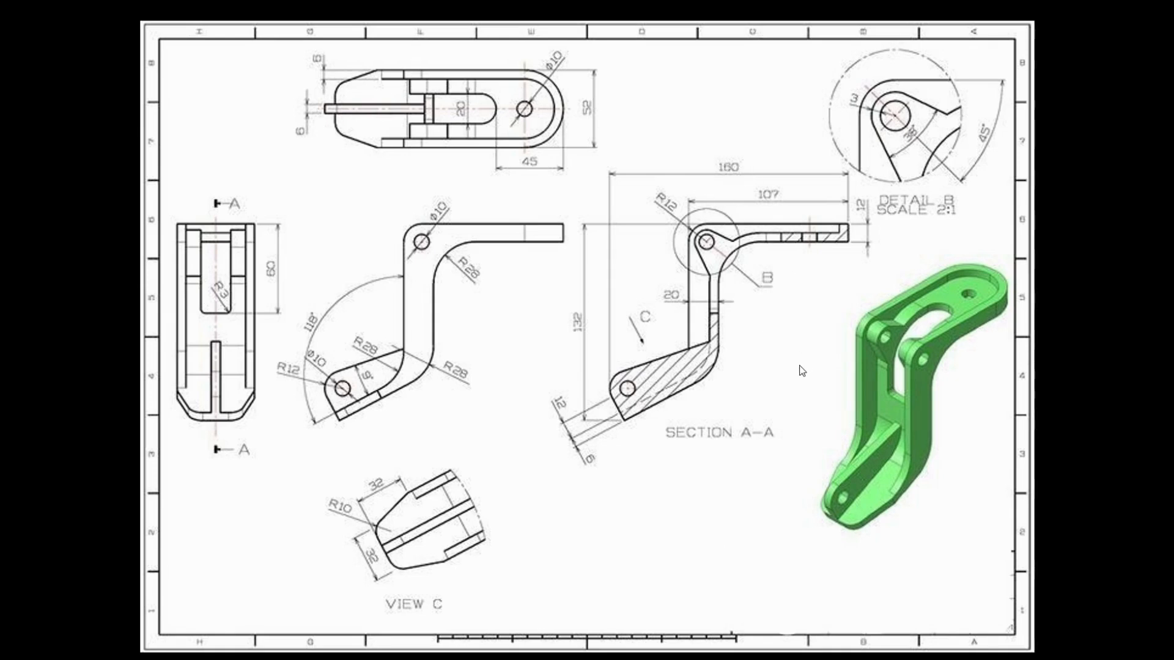
key("alt+Tab")
type("1")
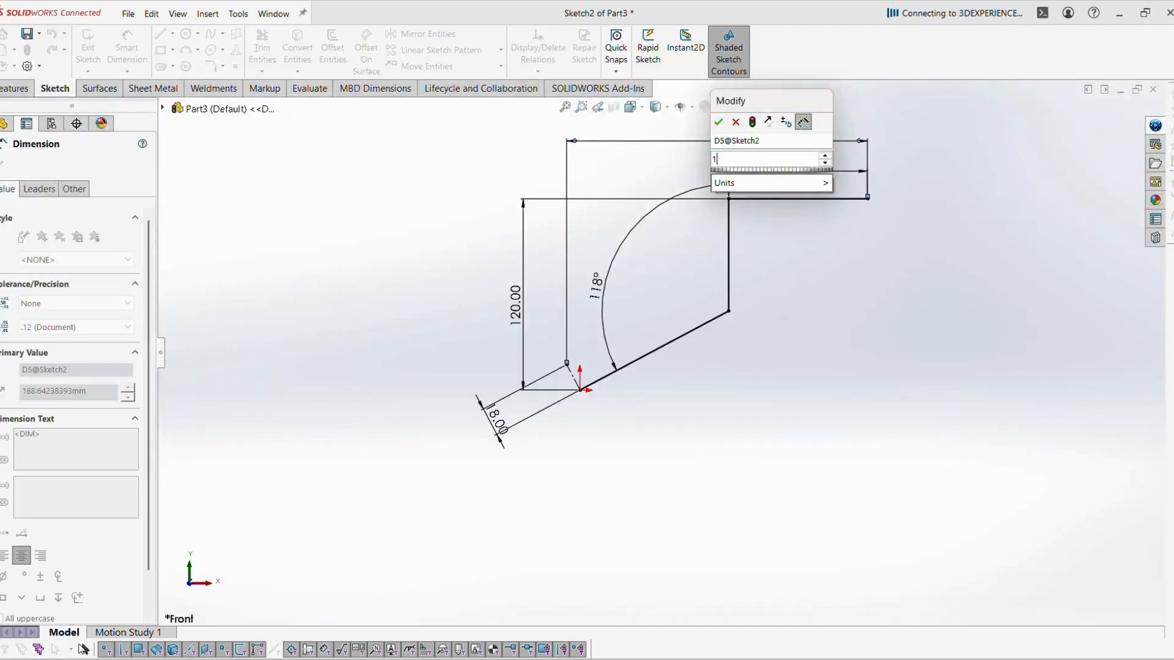
type("60")
key("Return")
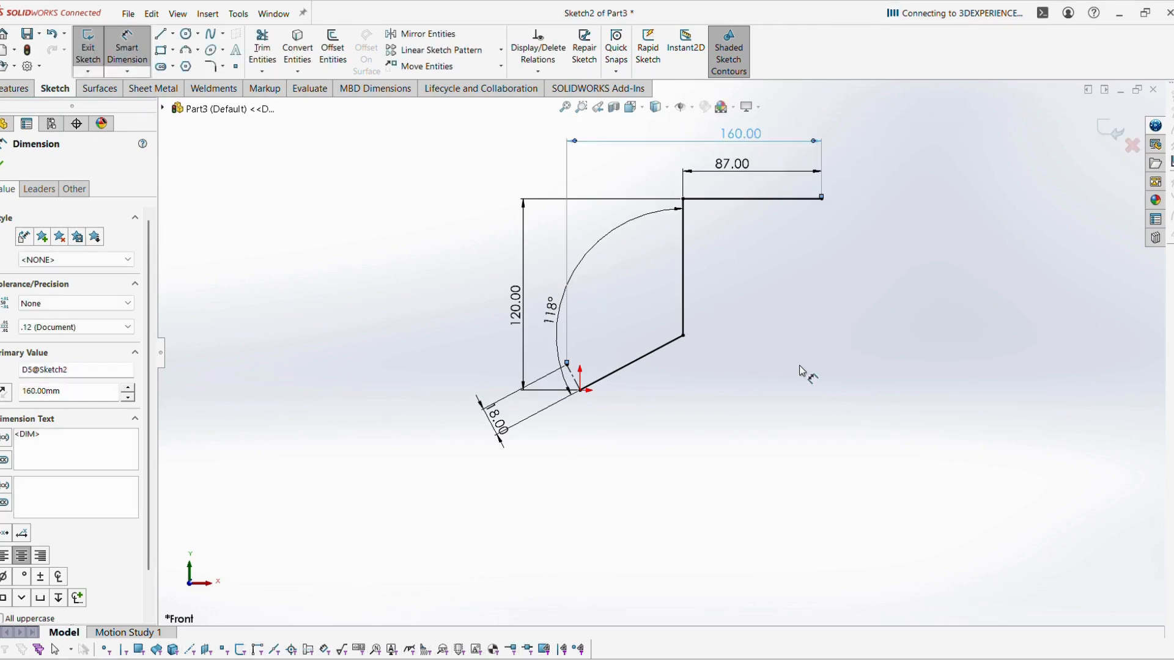
key("Escape")
key("Escape")
Step: Check the bend radii in the reference drawing, fillet both corners of the profile at 28 mm, and exit the sketch
key("alt+Tab")
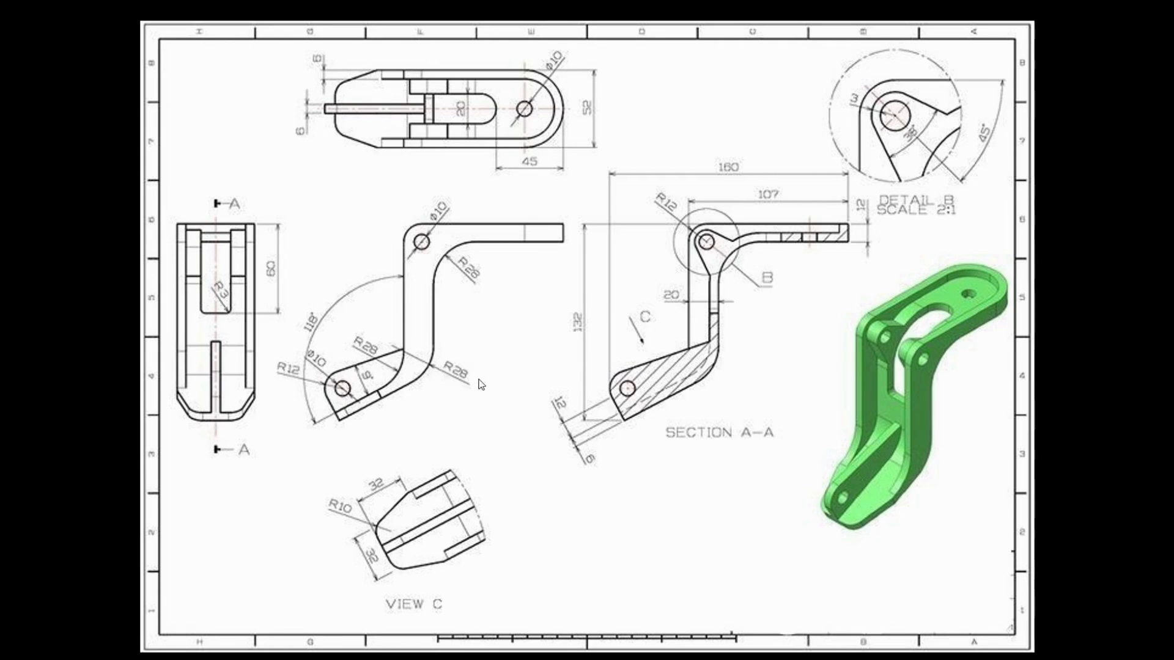
key("alt+Tab")
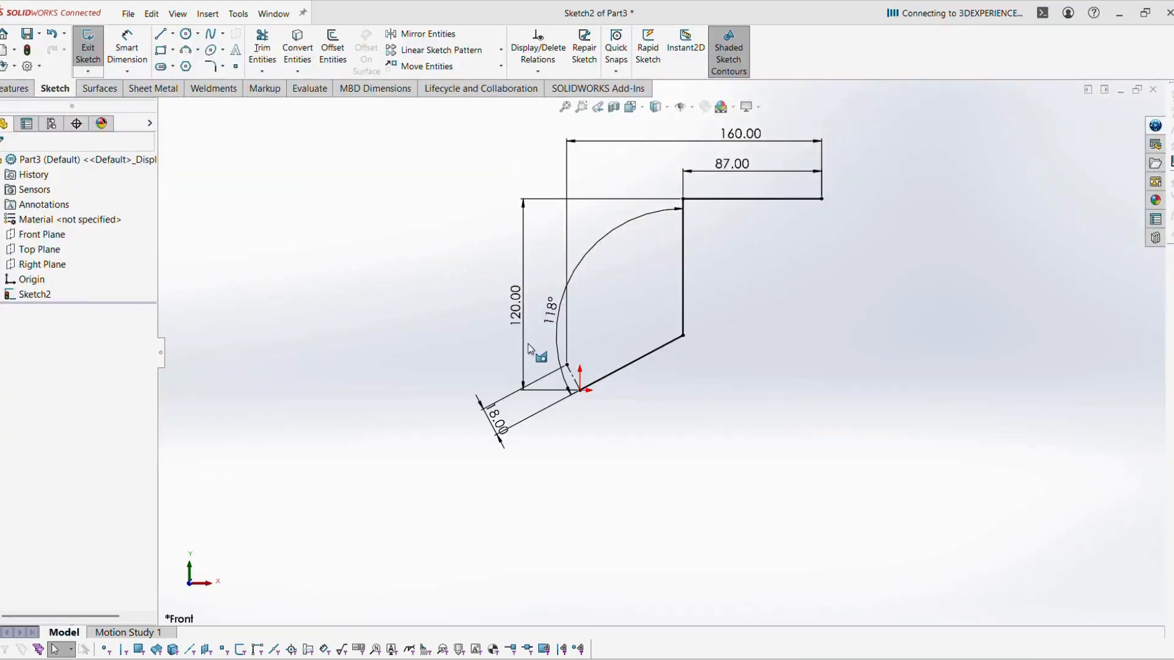
left_click(210, 66)
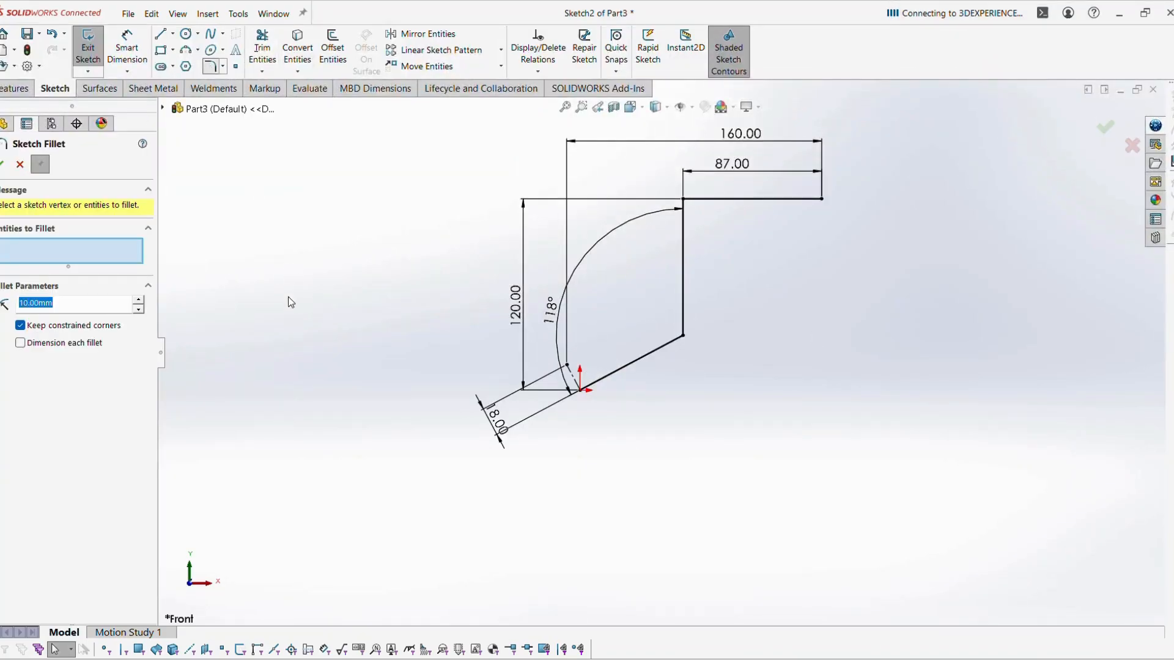
type("28")
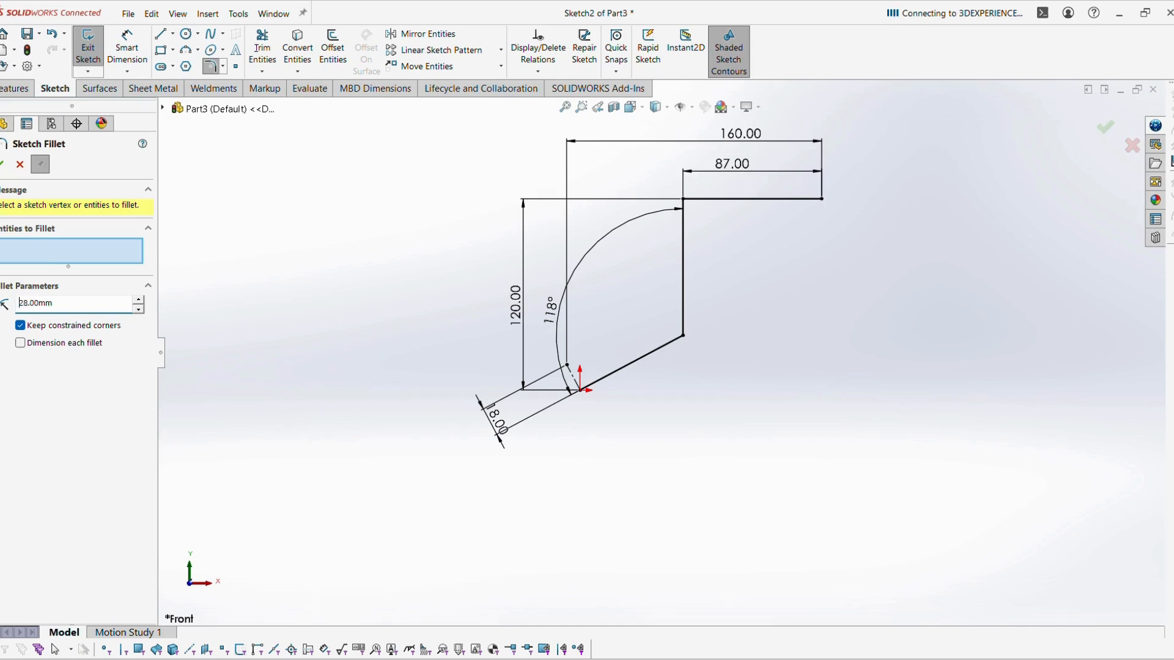
left_click(684, 338)
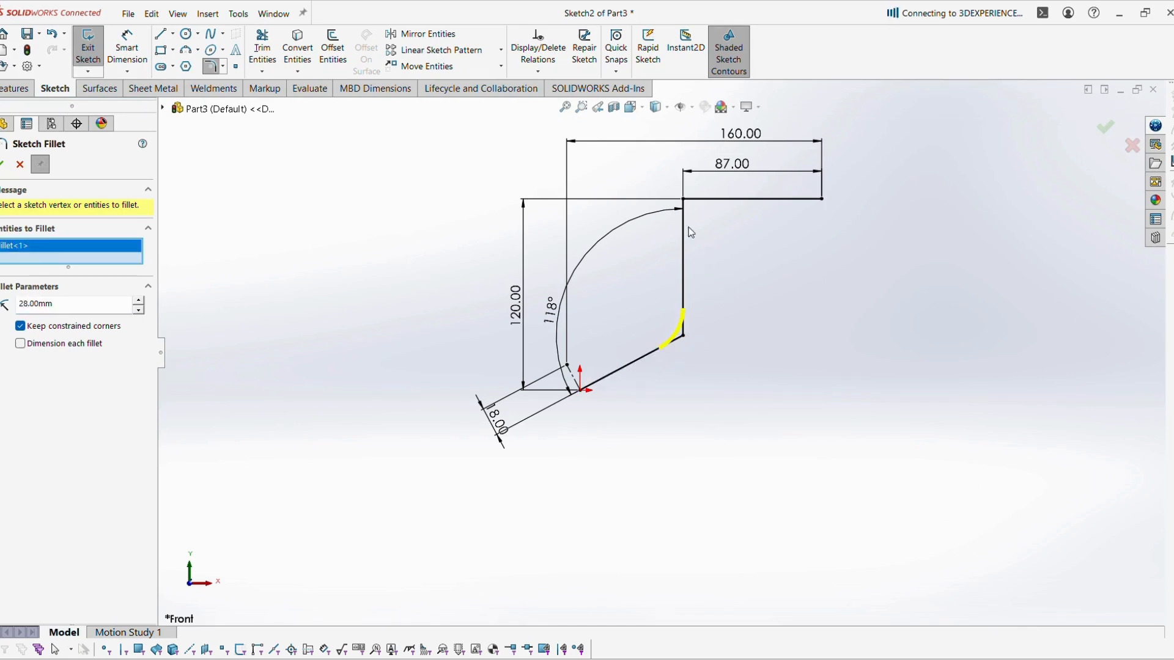
left_click(683, 201)
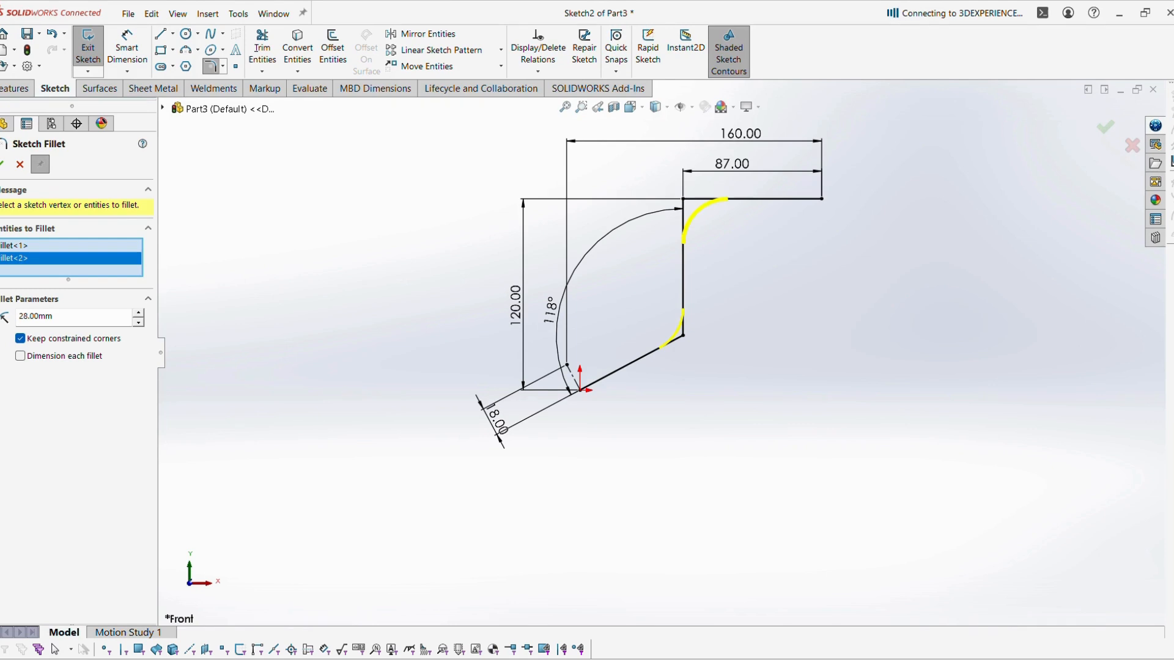
left_click(2, 164)
key("Escape")
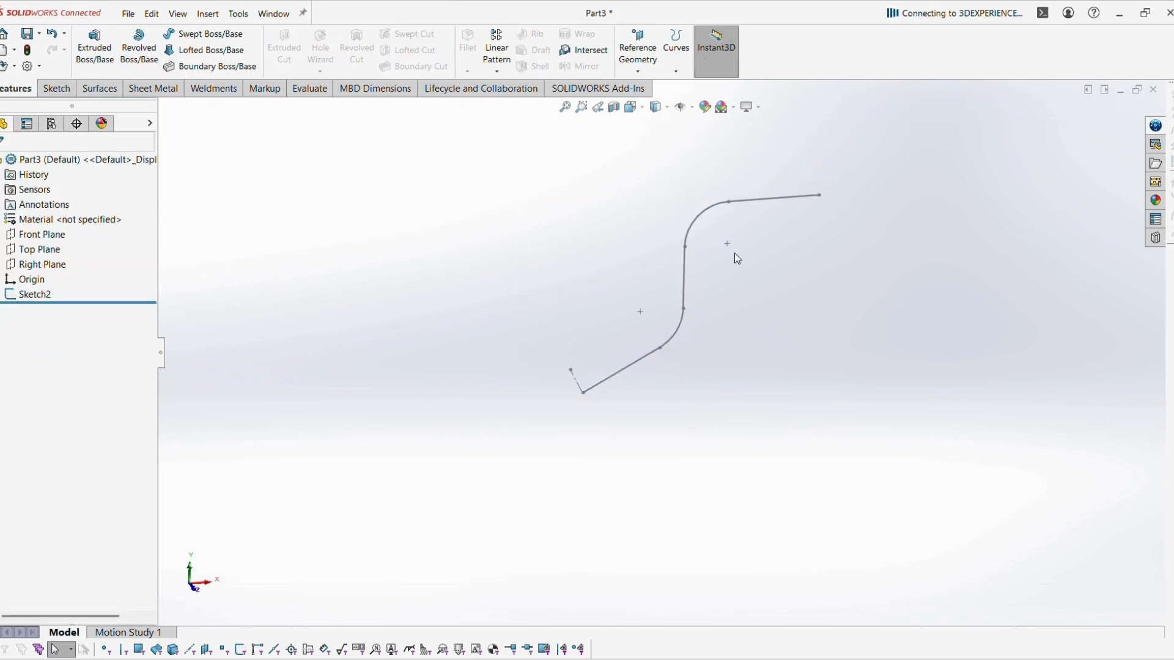
Step: Reopen the profile sketch and offset the whole line chain by 6 mm with Reverse on, toward the upper left
double_click(685, 274)
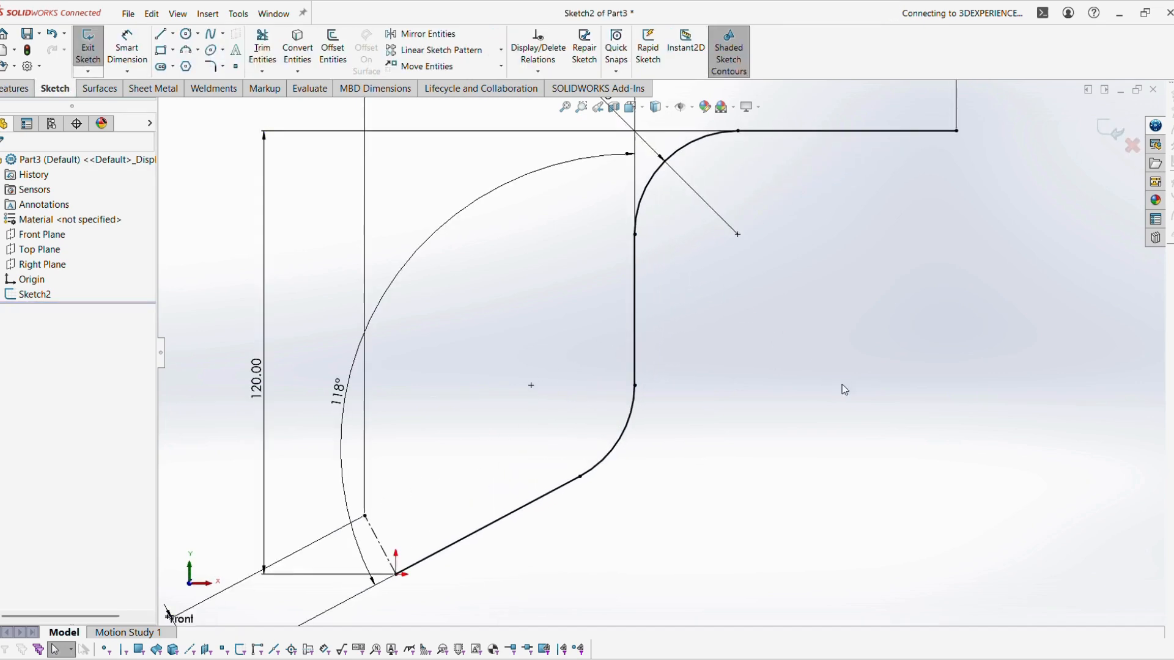
scroll(837, 386, "up", 3)
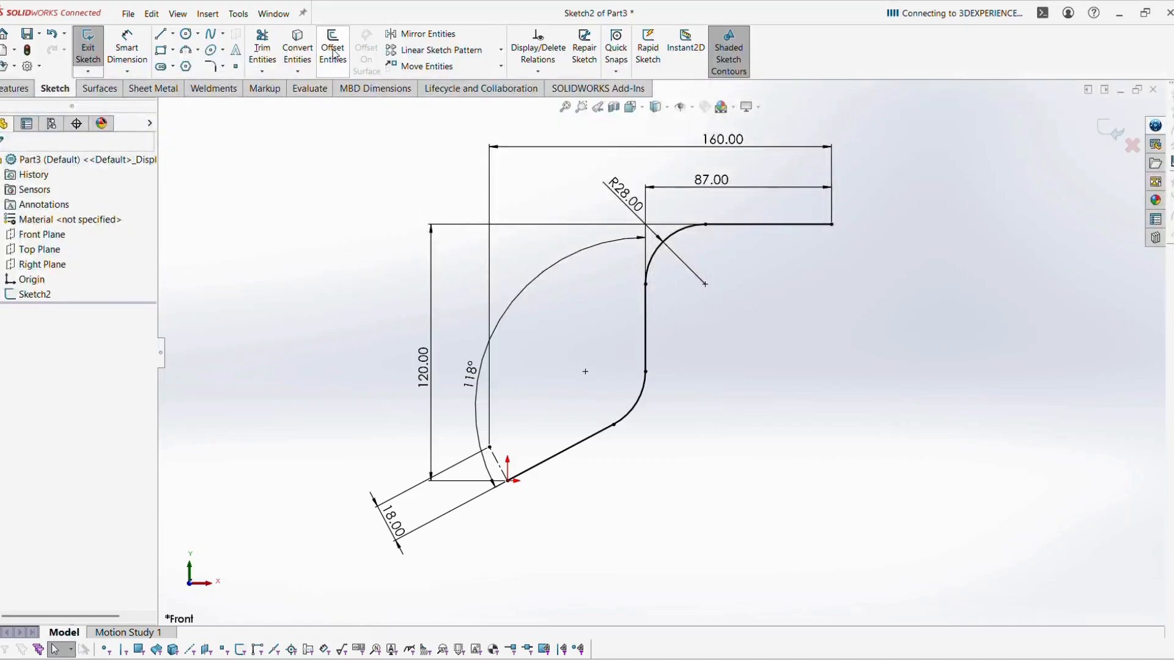
left_click(333, 49)
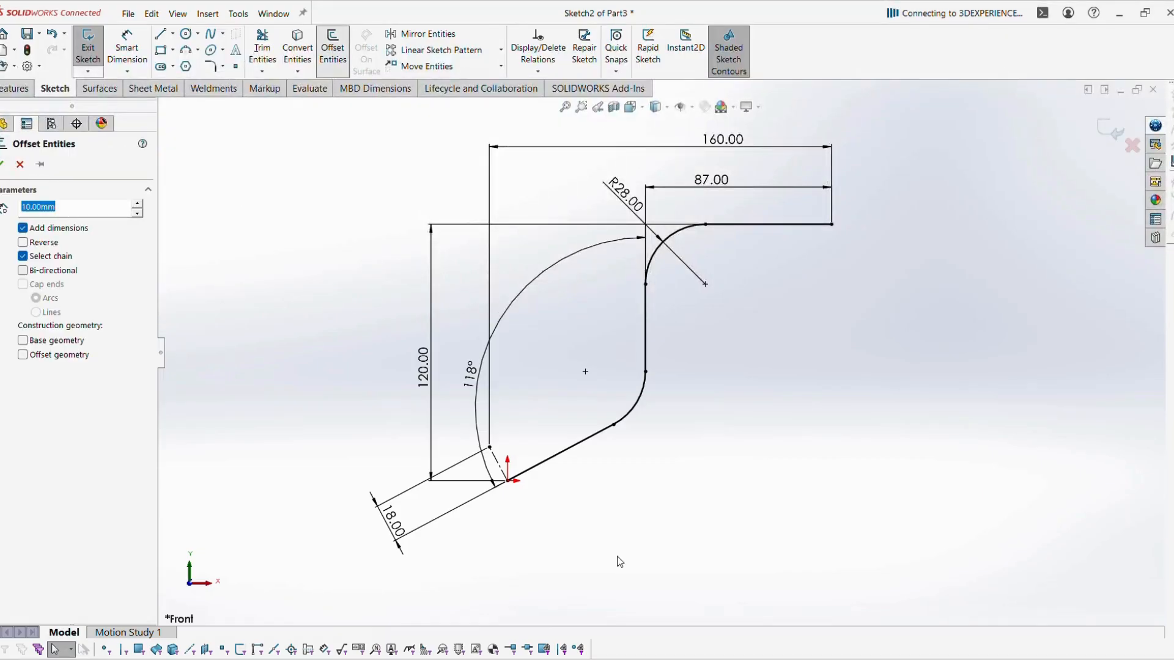
left_click(579, 444)
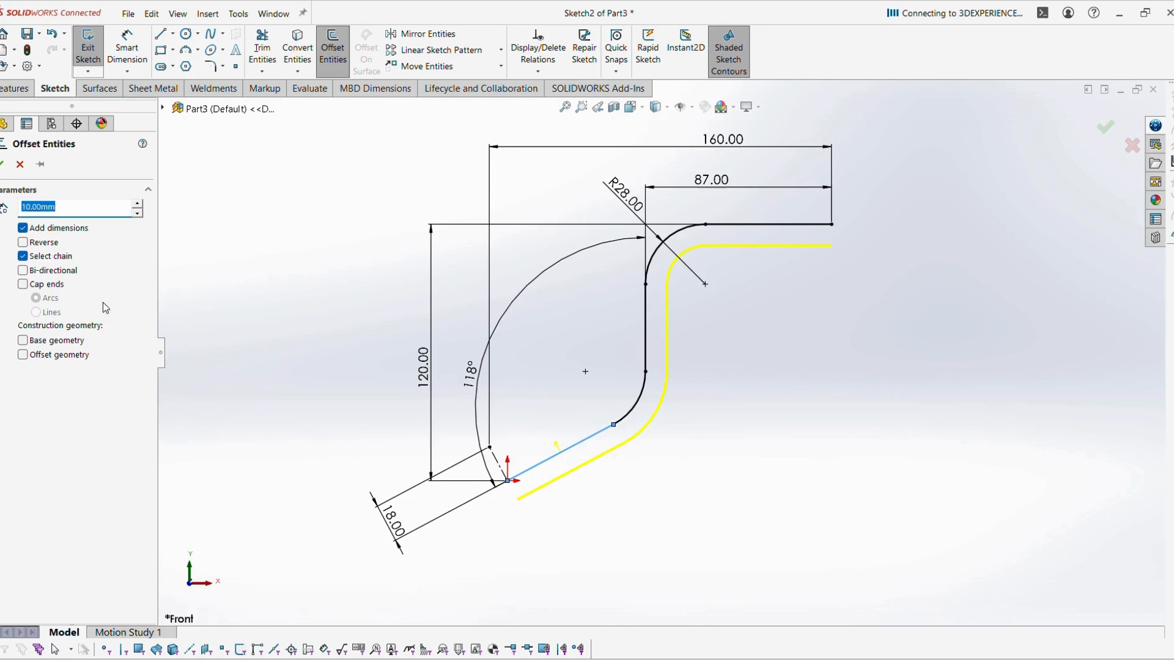
left_click(23, 243)
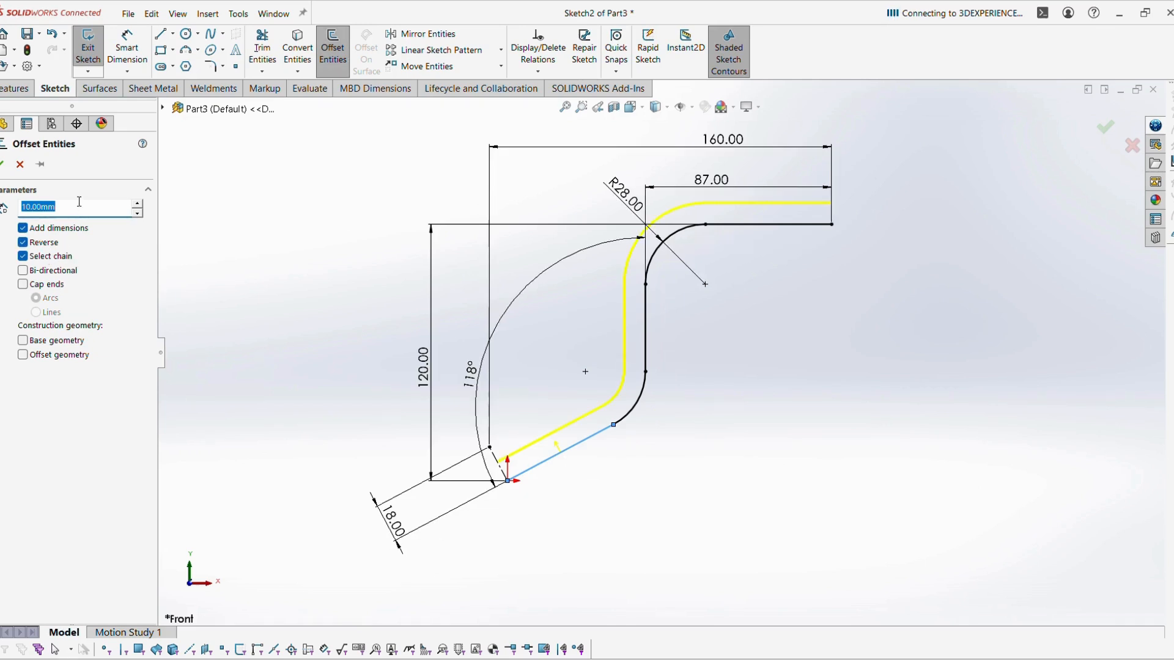
type("6")
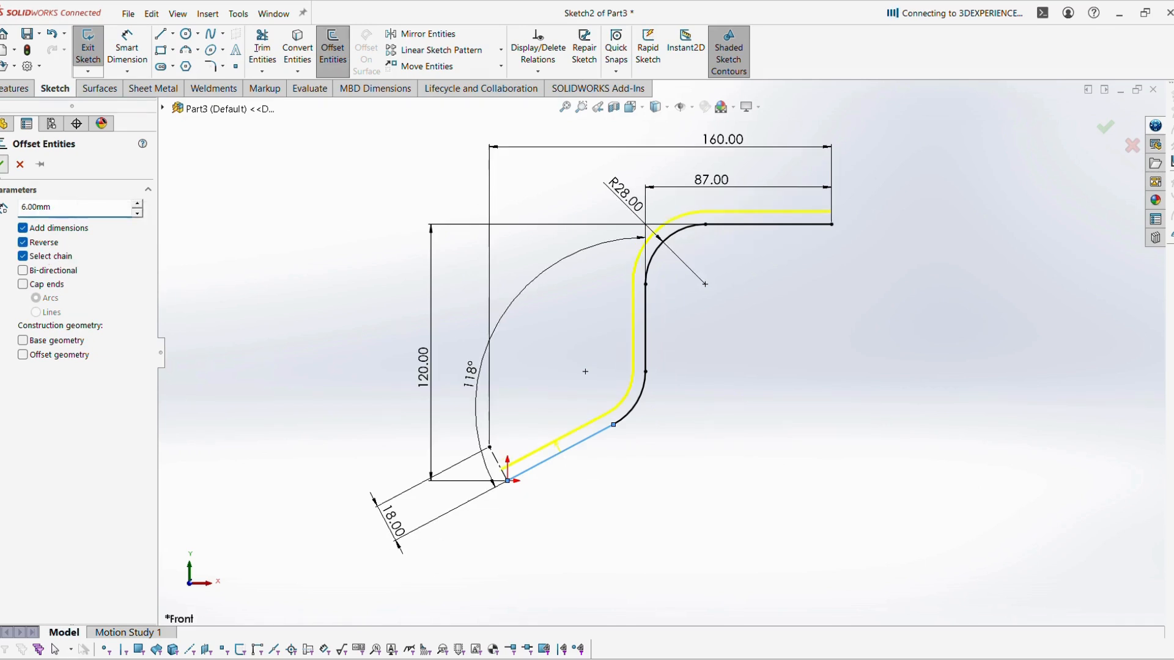
key("Return")
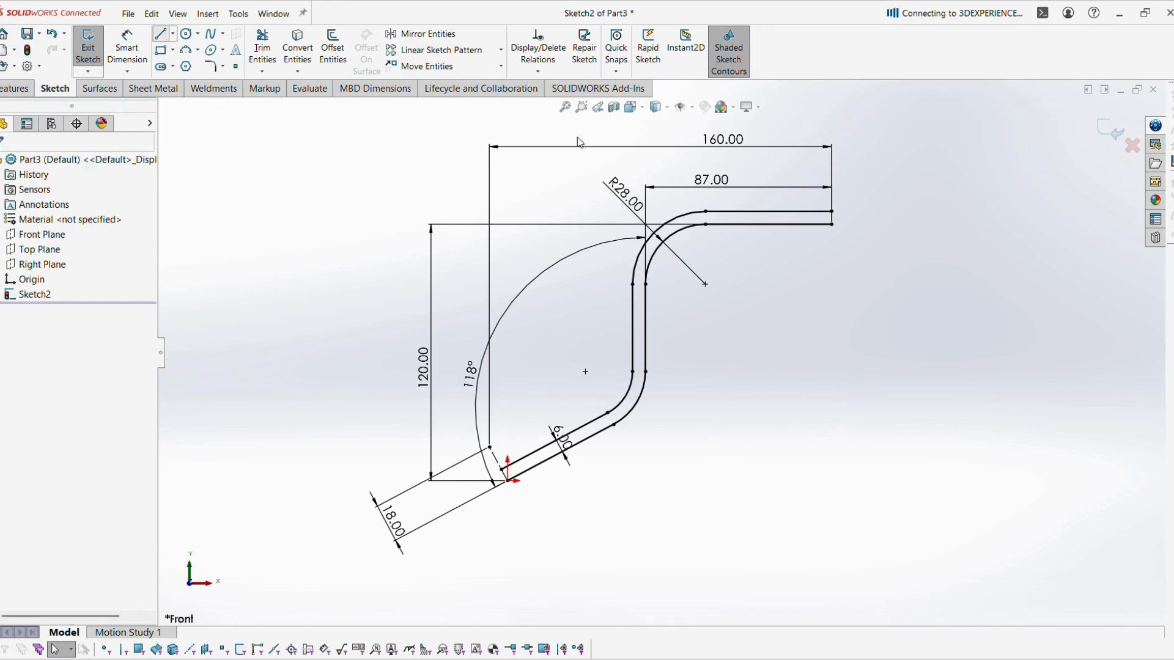
Step: Close both open ends of the offset profile with straight lines and exit the sketch
key("l")
left_click(832, 224)
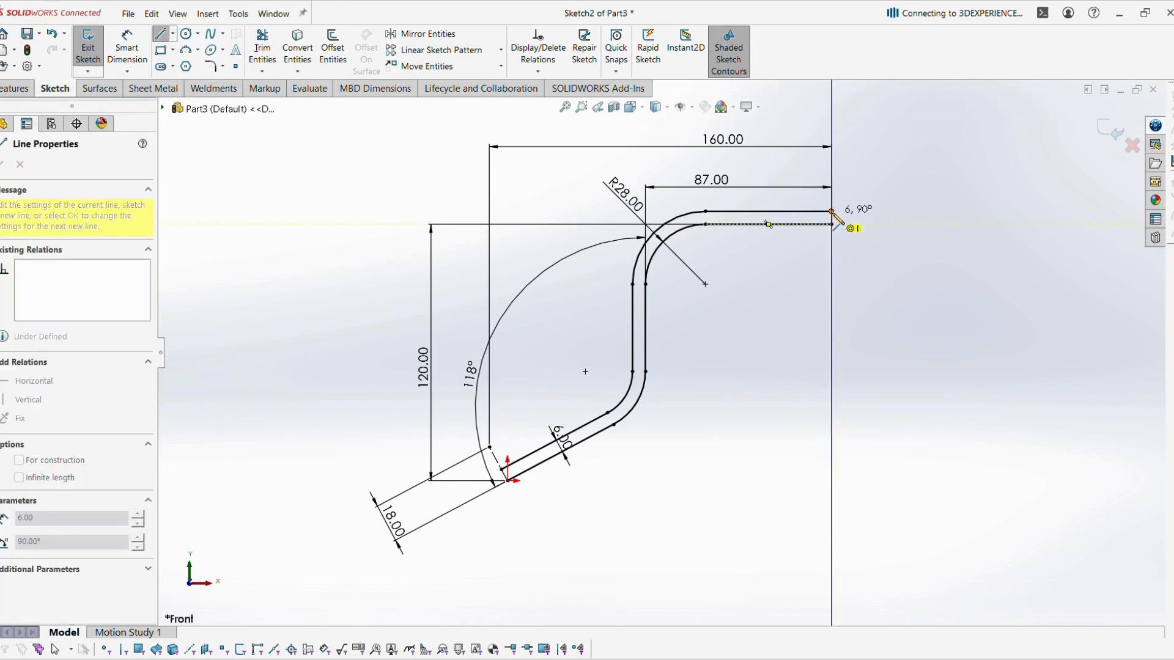
left_click(832, 211)
left_click(502, 469)
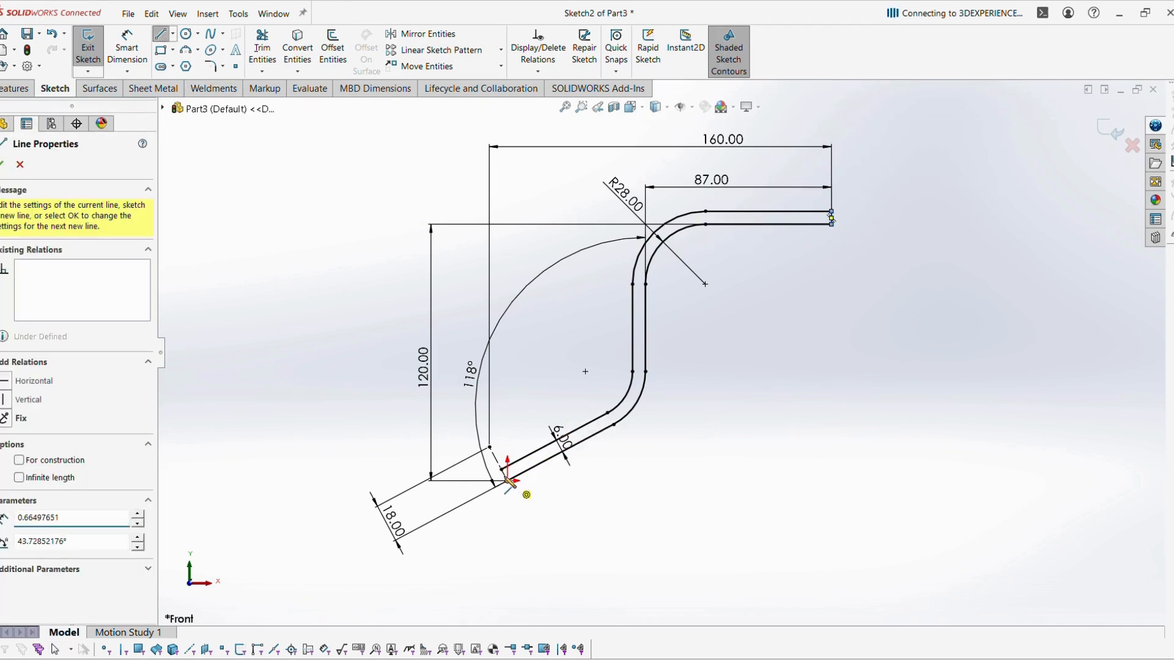
left_click(507, 480)
key("Escape")
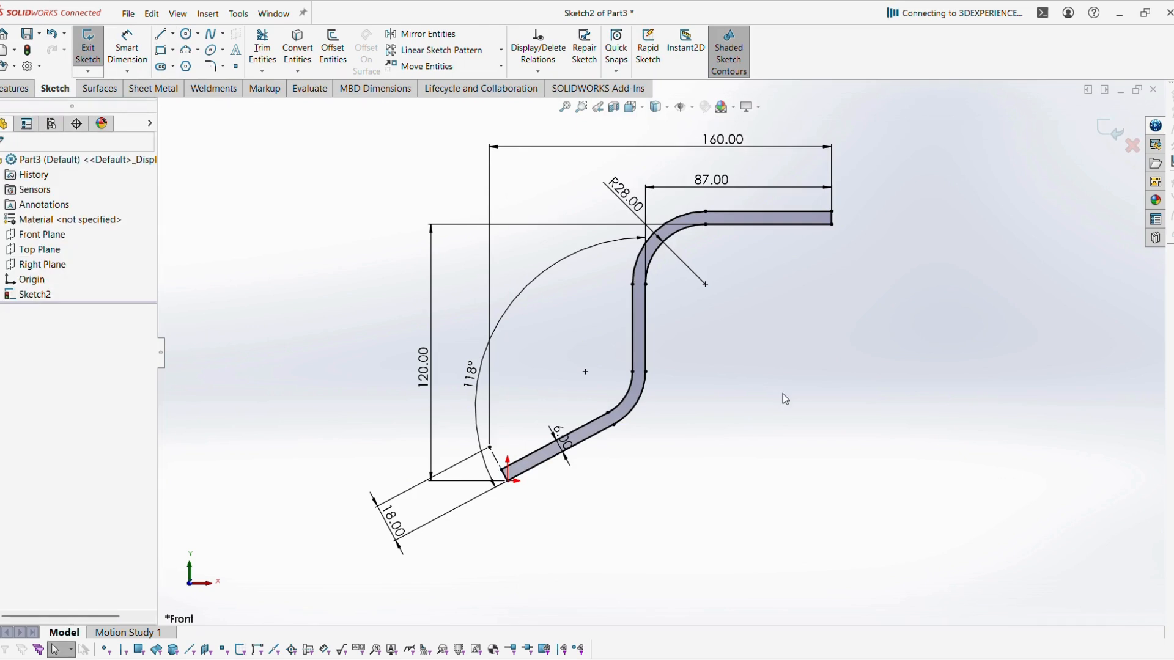
left_click(1110, 130)
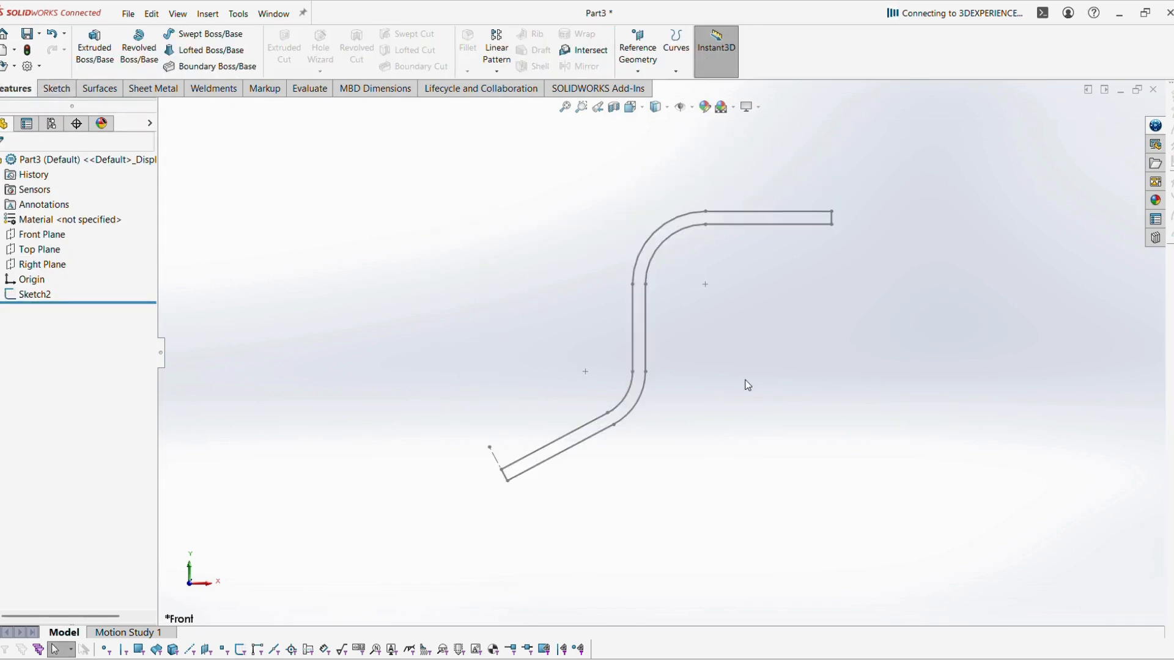
middle_click_drag(746, 386, 773, 443)
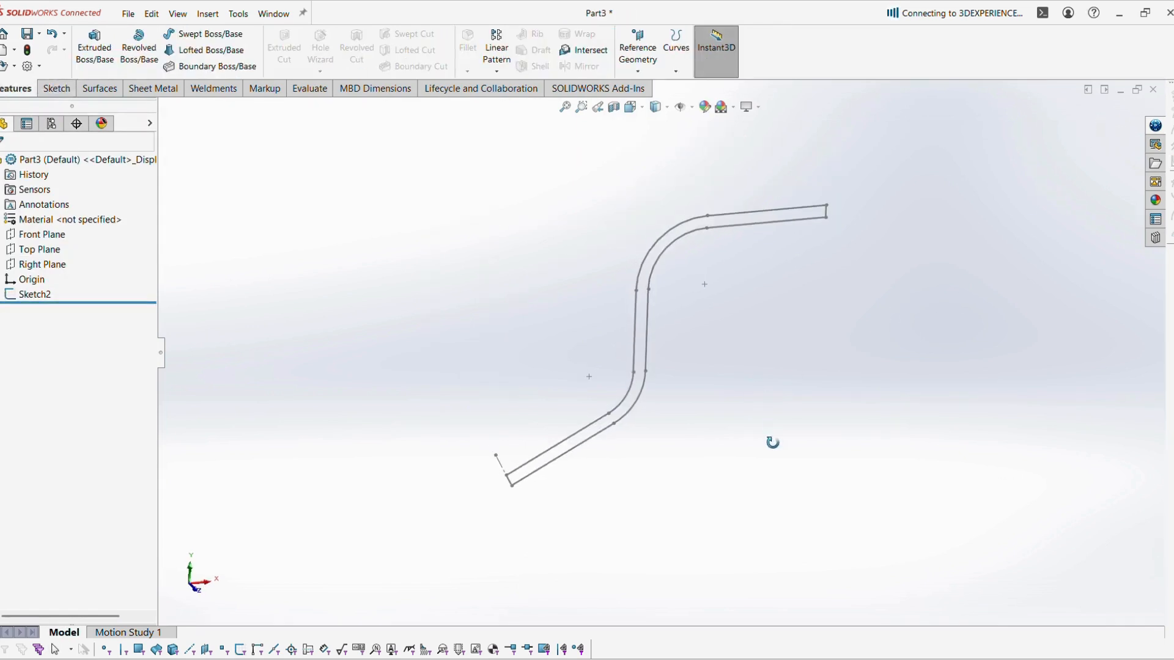
Step: Extrude the closed bracket profile 52 mm with the Mid Plane end condition
left_click(35, 294)
left_click(95, 49)
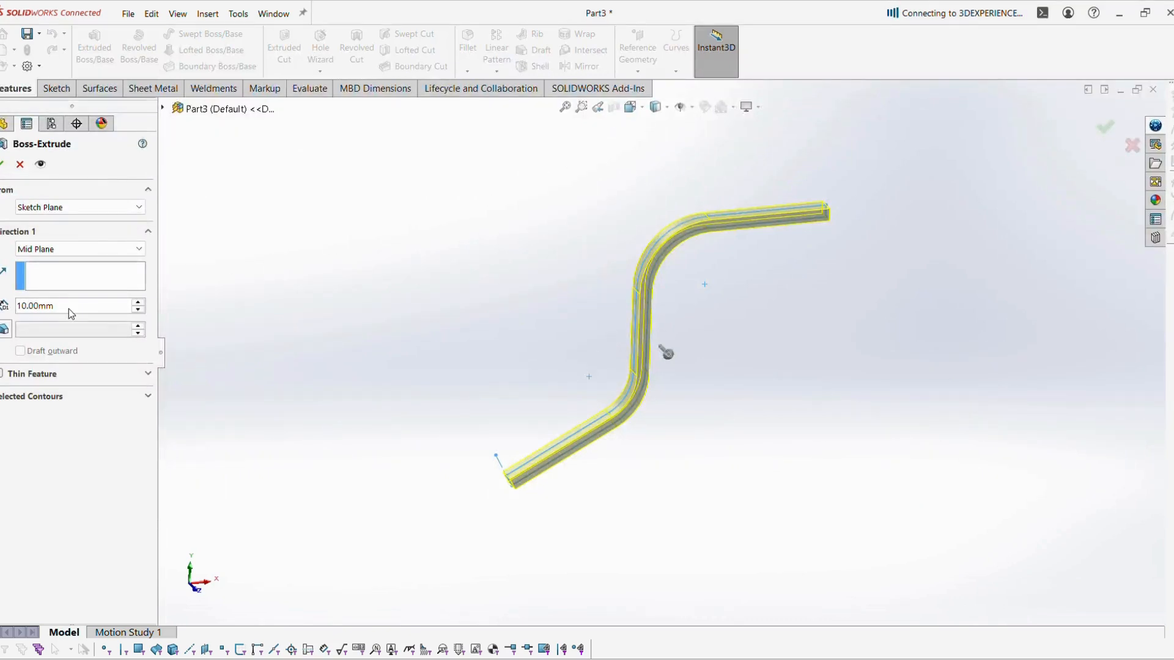
double_click(69, 308)
type("52")
key("Return")
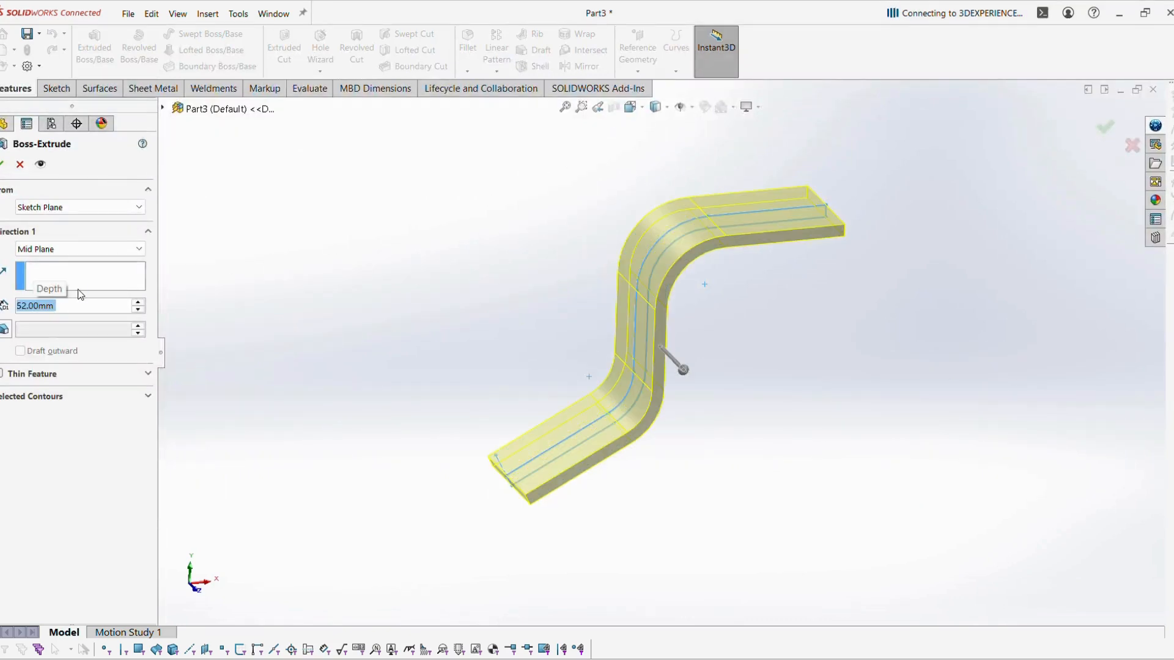
middle_click_drag(494, 322, 512, 391)
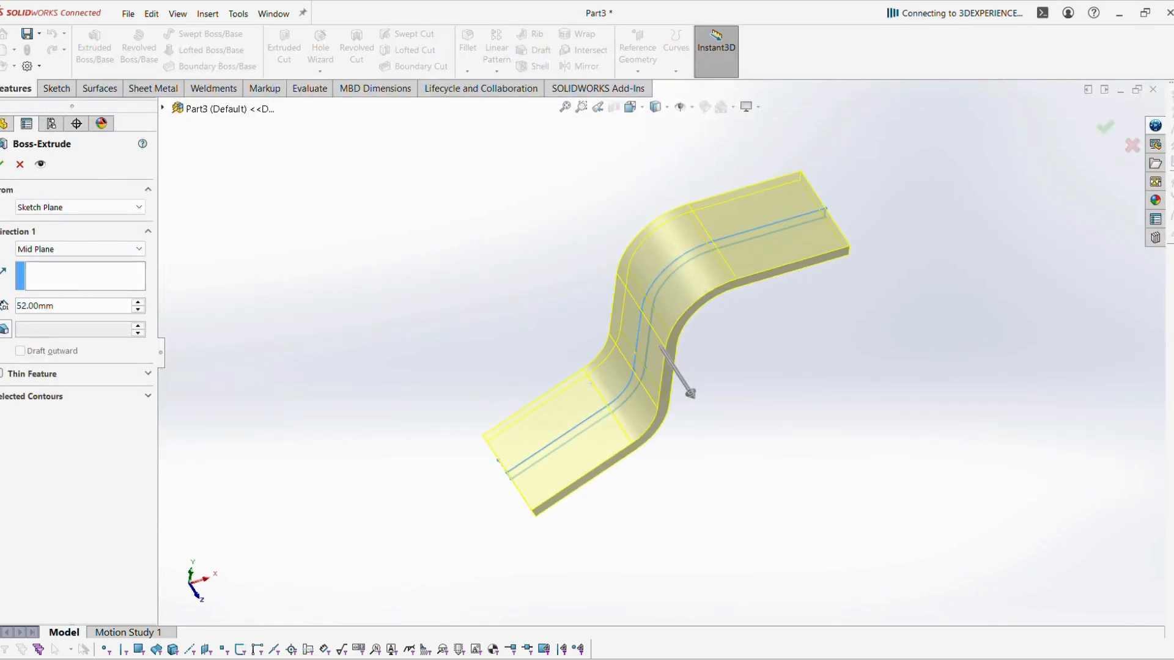
left_click(3, 163)
middle_click_drag(422, 415, 460, 430)
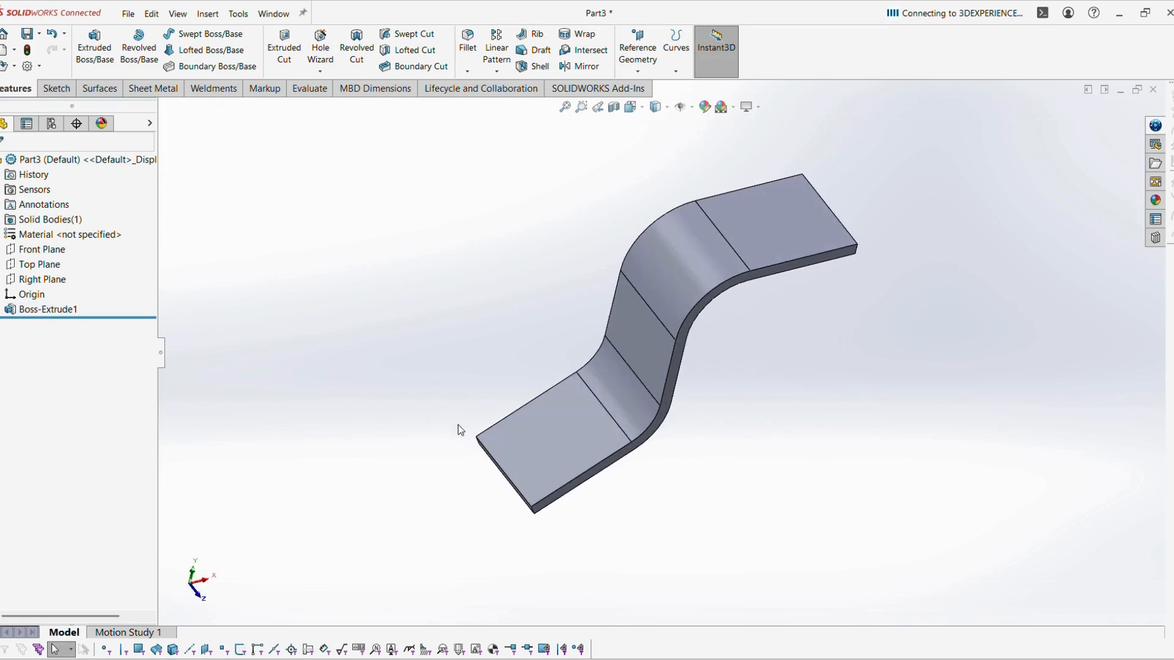
Step: Start a sketch on the lower flange's upper face and draw a midpoint line about 24 mm long along its free end, centered on the origin
left_click(556, 441)
left_click(607, 407)
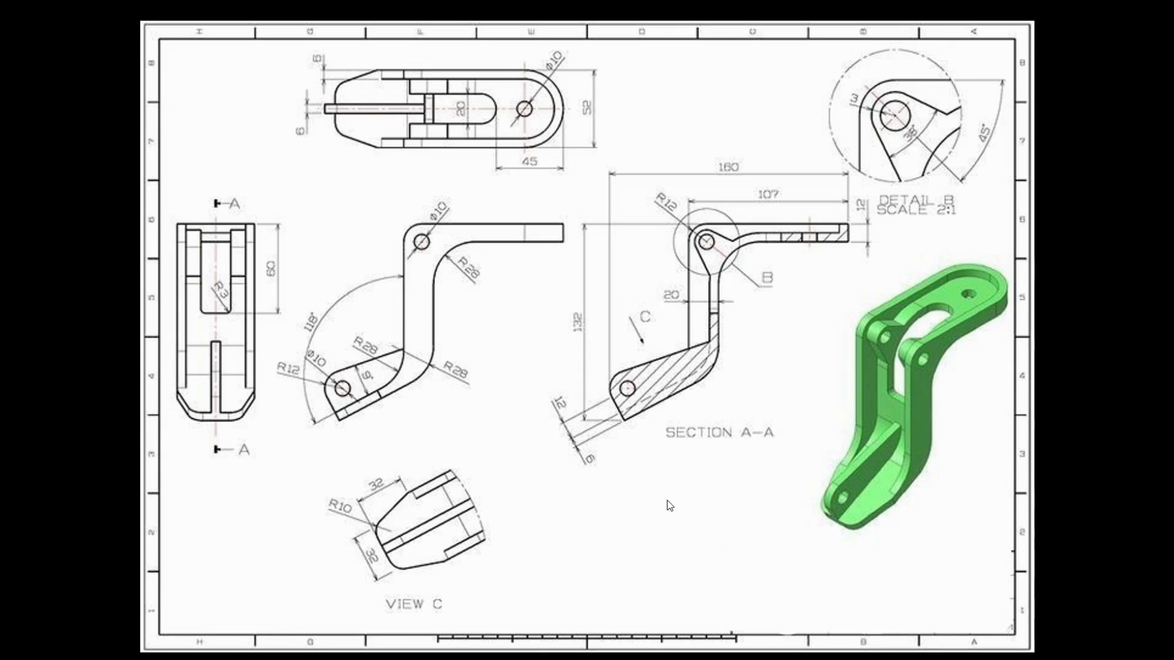
key("alt+Tab")
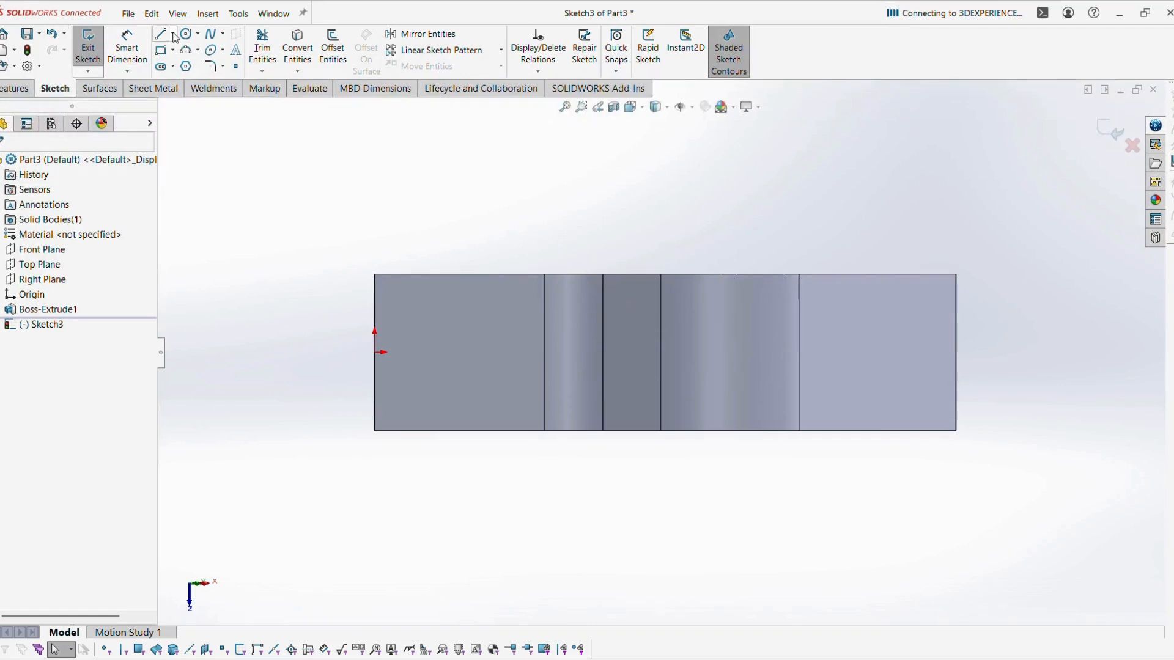
left_click(174, 34)
left_click(197, 82)
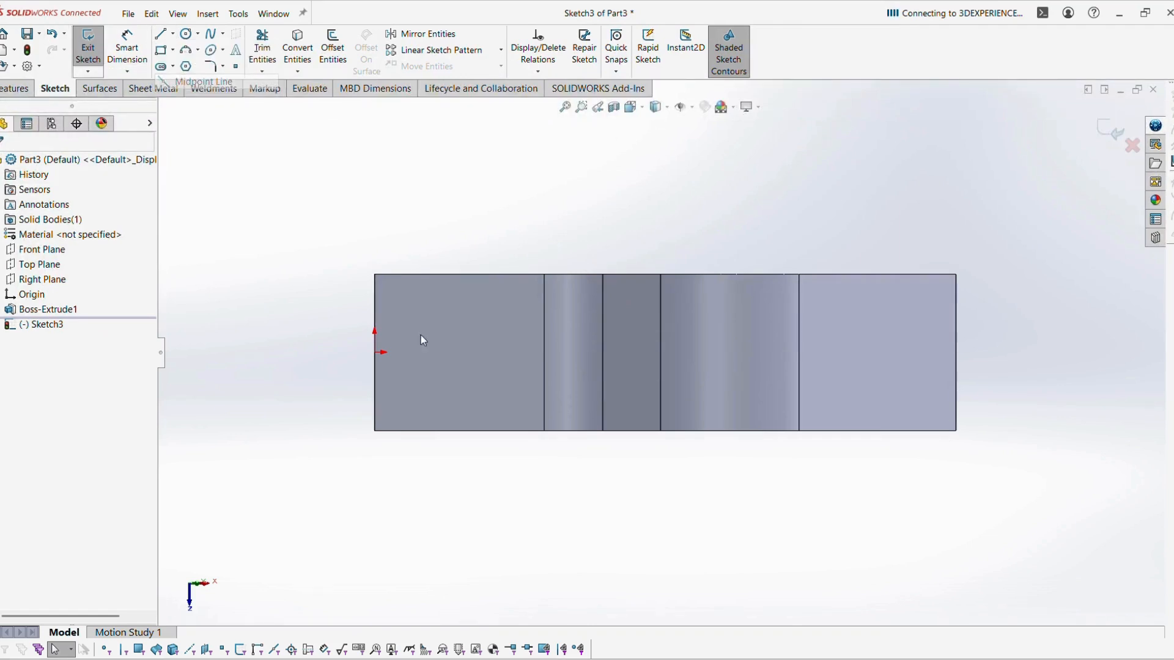
left_click(375, 353)
left_click(375, 389)
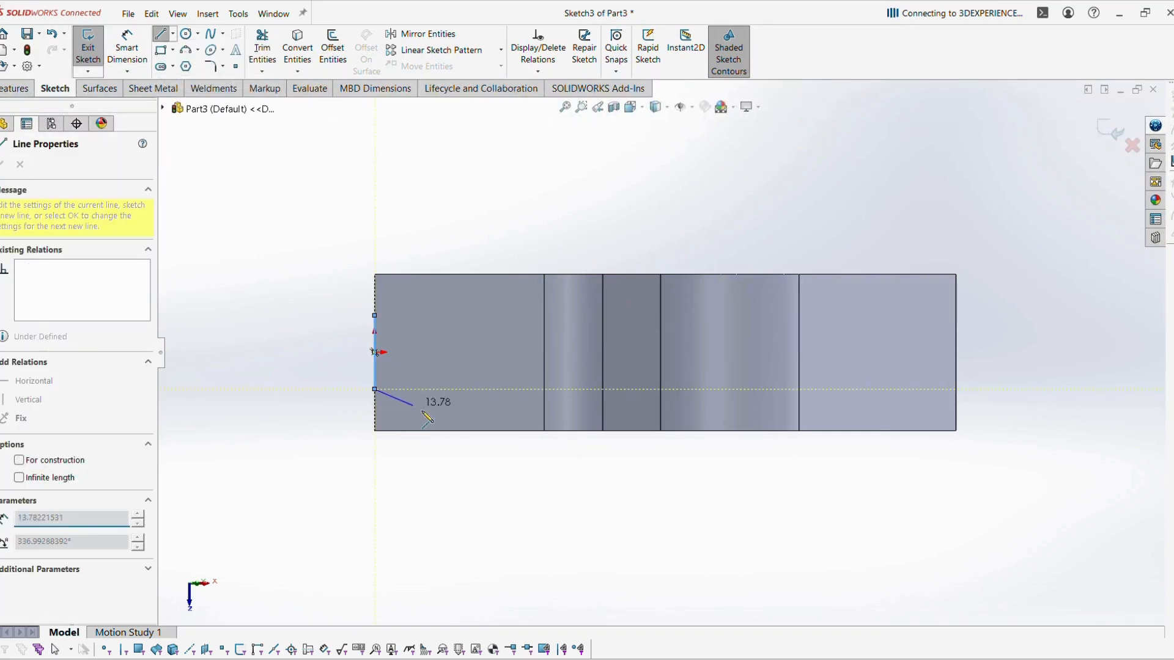
Step: Draw two slanted lines, each about 35 mm long, from the end line's endpoints to the flange's opposite side edges
left_click(471, 431)
key("Escape")
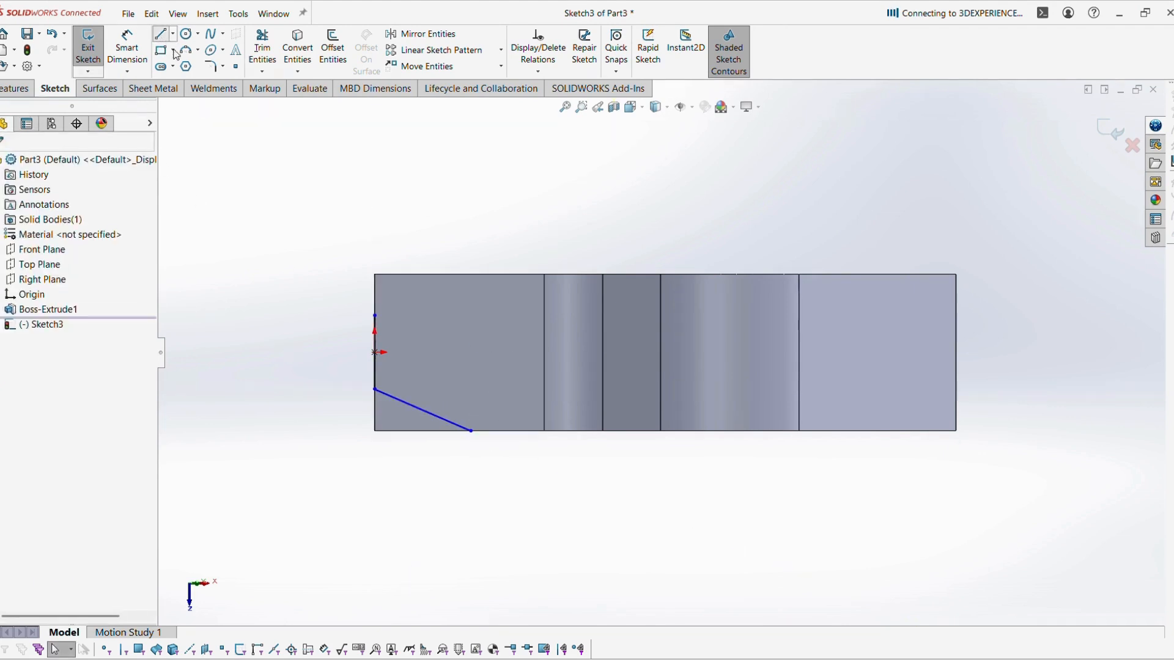
left_click(161, 34)
left_click(375, 315)
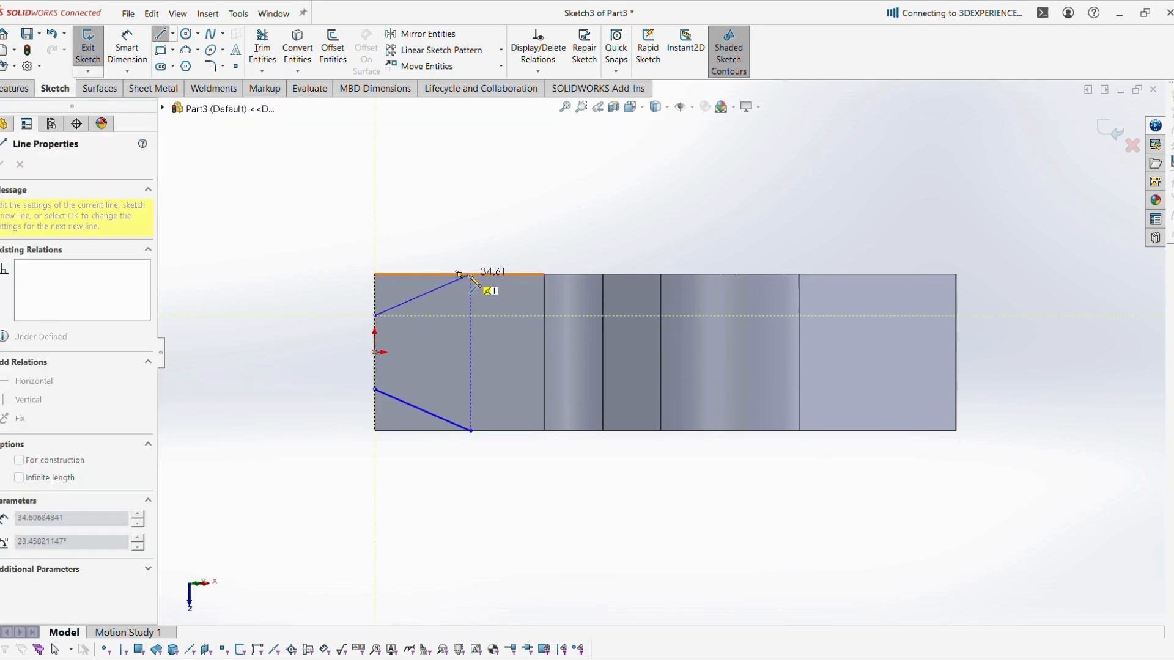
left_click(471, 275)
key("Escape")
Step: Dimension the line on the flange's free end to 32 mm
left_click(127, 49)
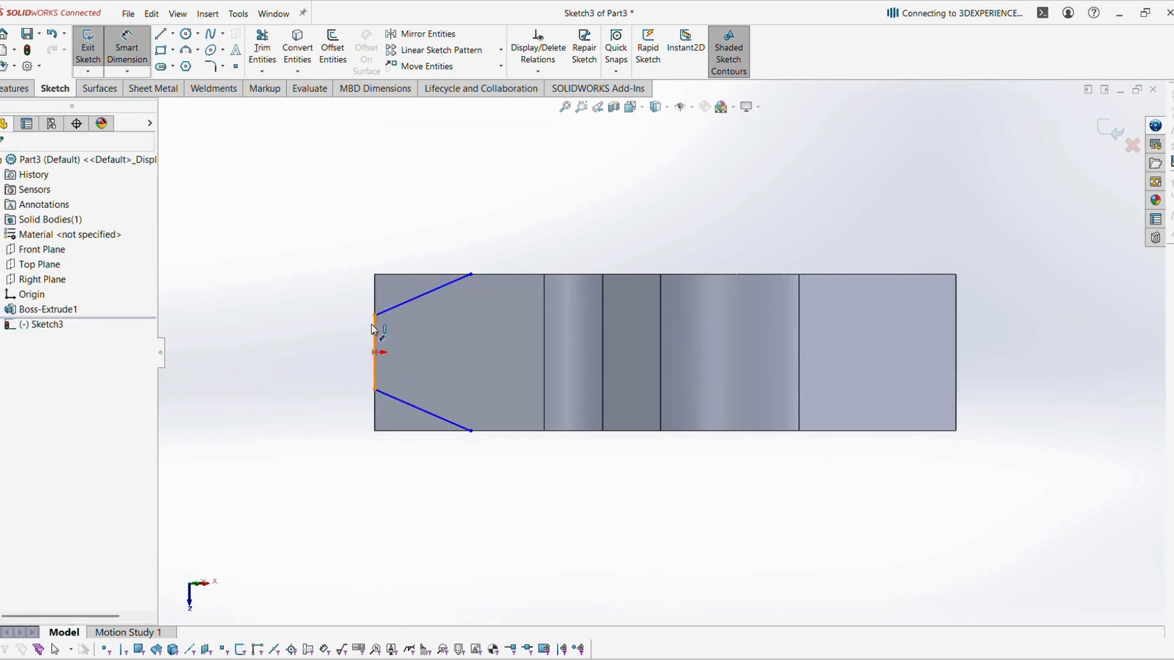
left_click(376, 340)
left_click(307, 345)
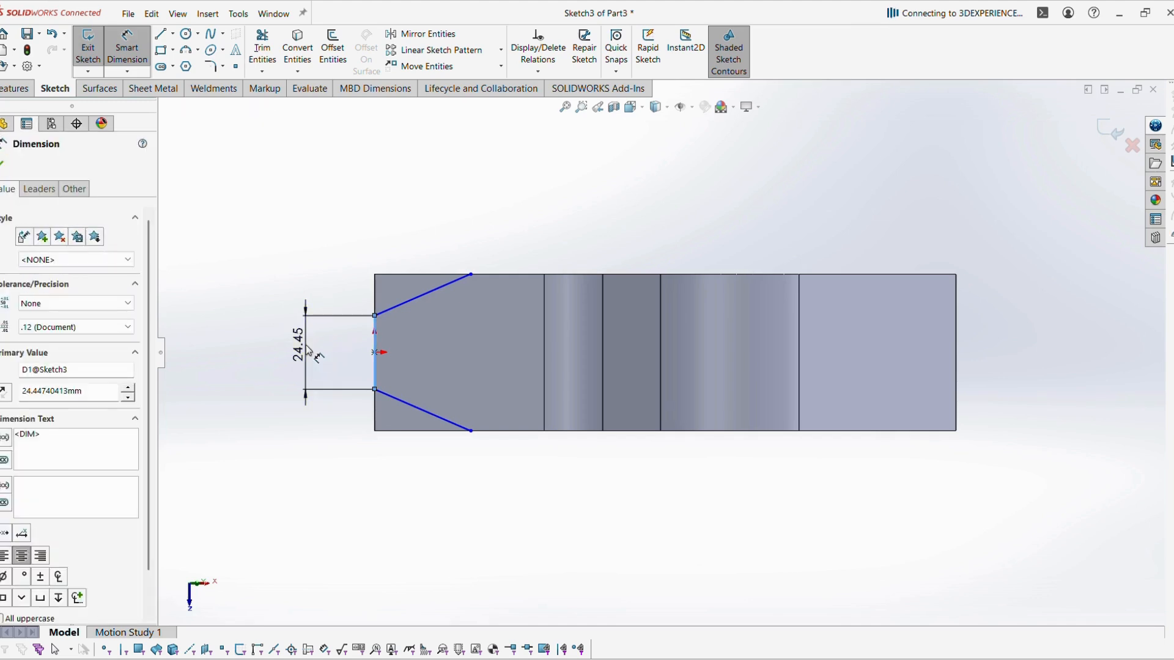
type("32")
key("Return")
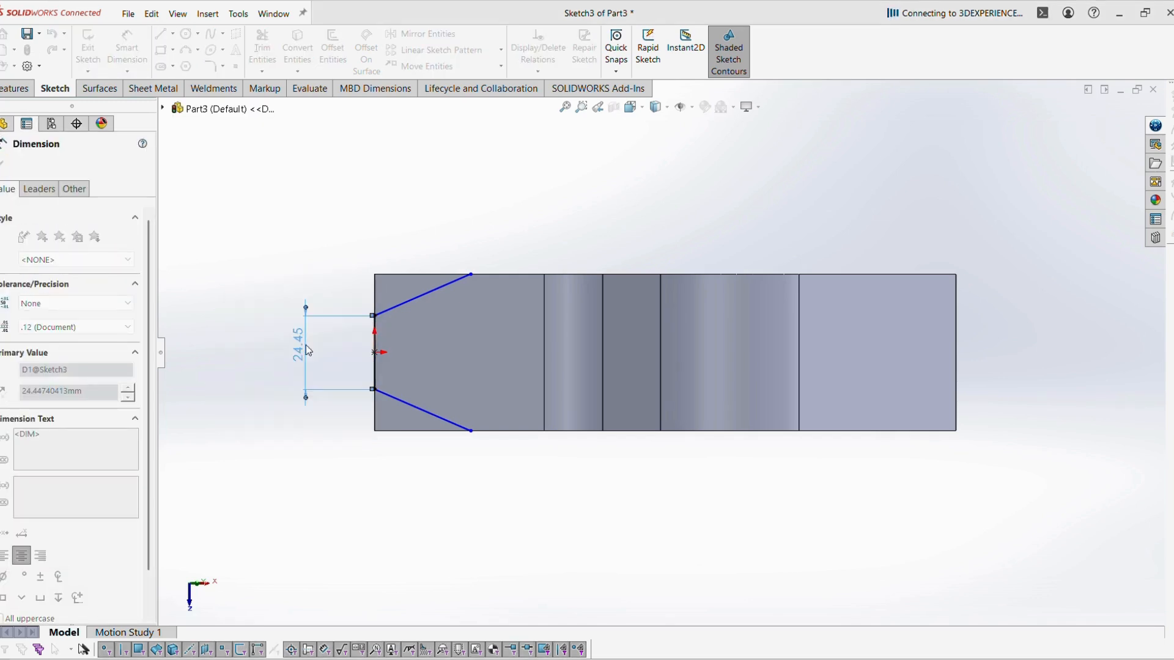
key("Escape")
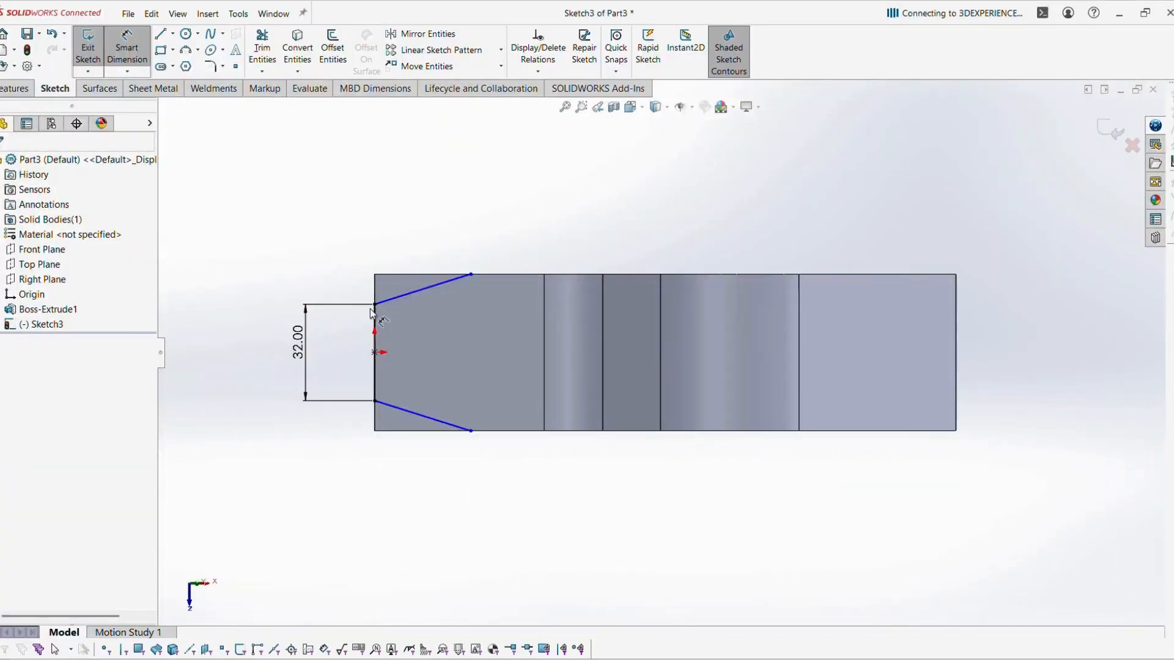
Step: Dimension the distance from the end line to the upper slanted line's outer endpoint to 32 mm
left_click(375, 321)
left_click(471, 274)
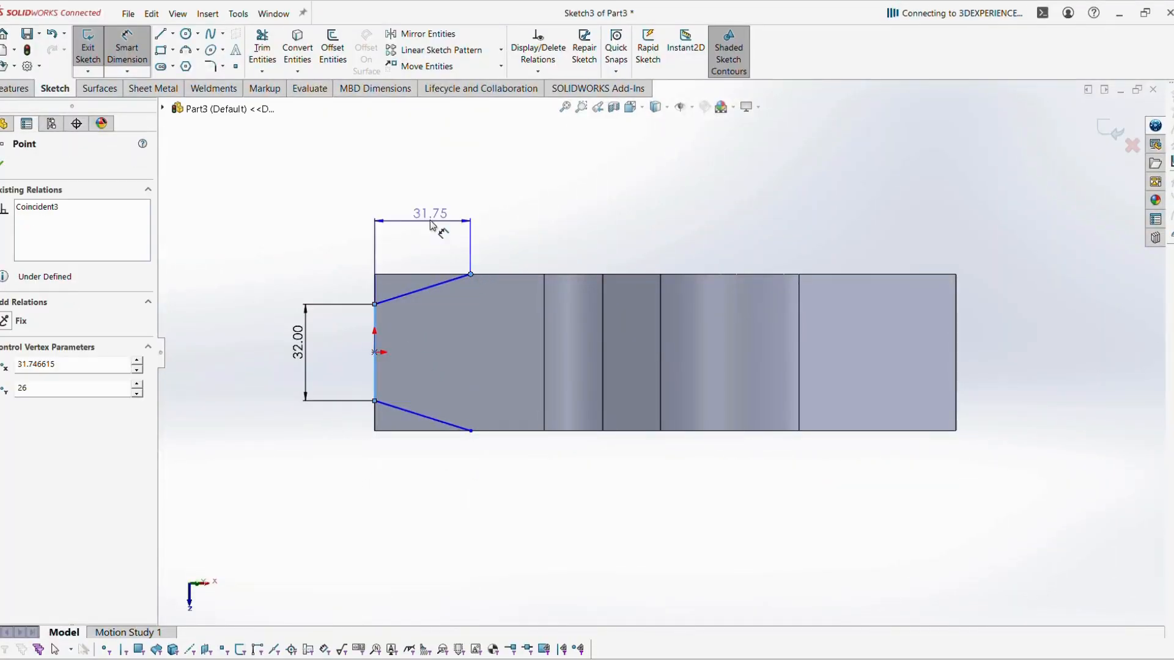
left_click(431, 227)
type("3")
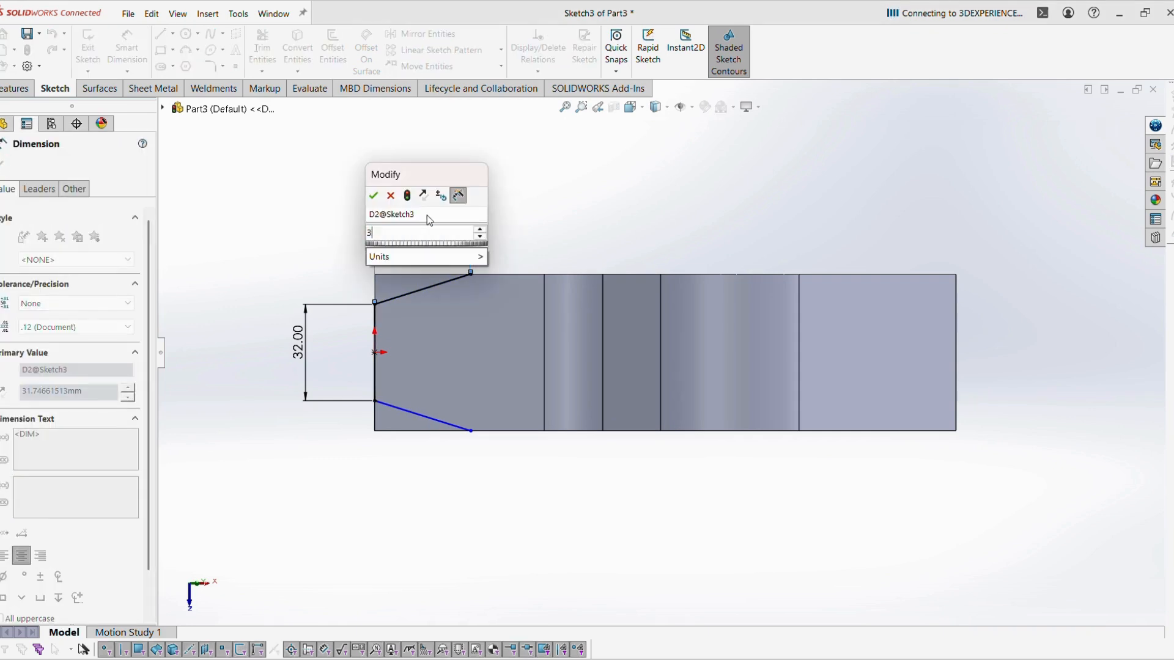
type("2")
key("Return")
key("Escape")
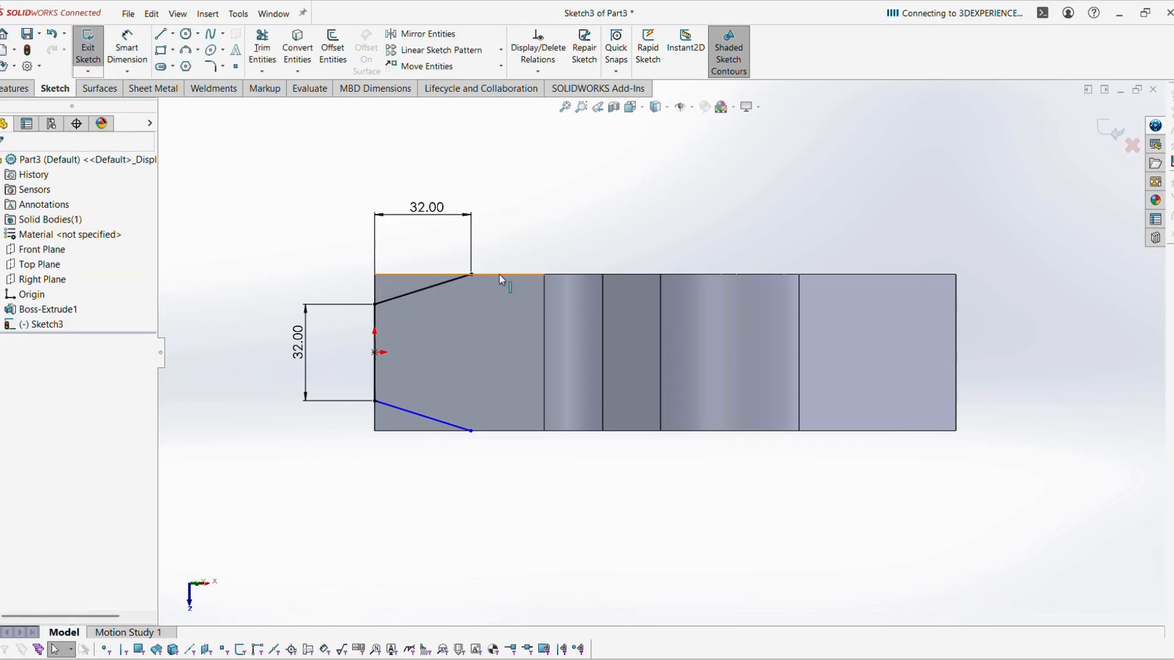
Step: Align the outer endpoints of the two slanted lines vertically with each other
left_click(472, 430)
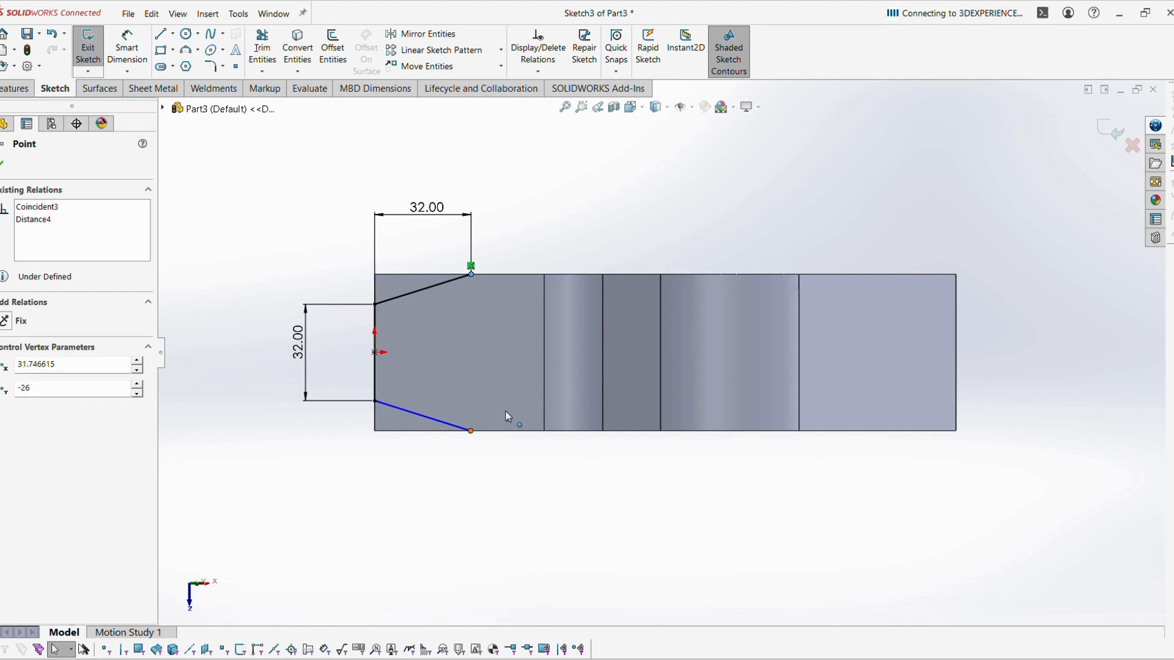
left_click(535, 380)
left_click(527, 526)
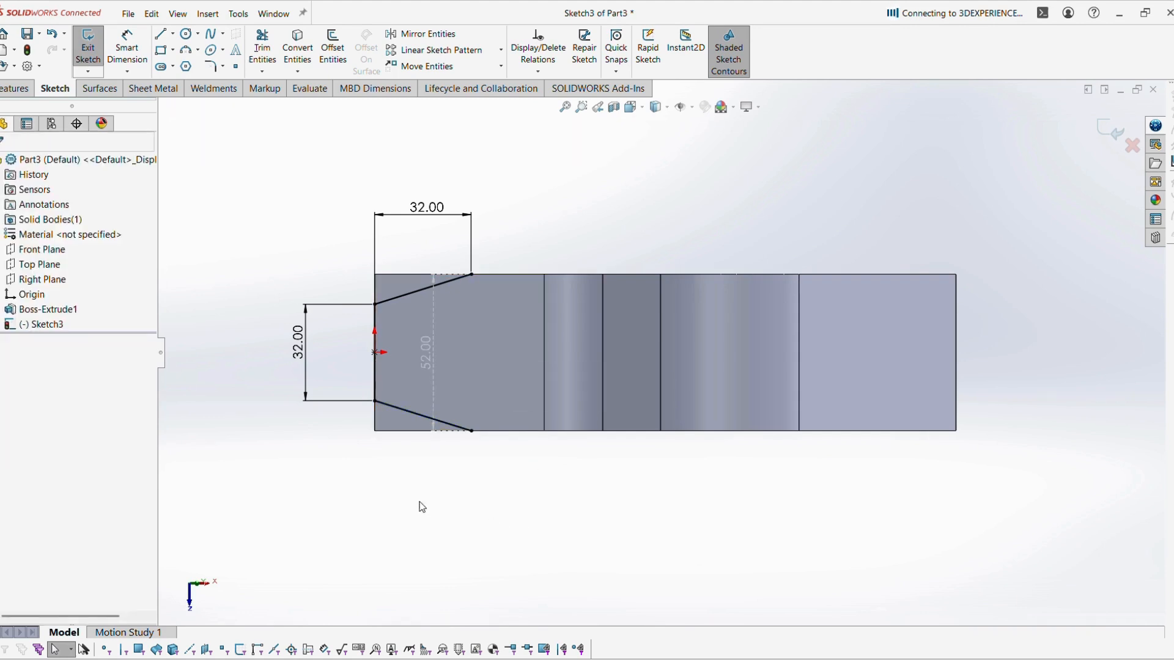
Step: Close the cut outline with straight lines running around the outside of the flange's free end, and exit the sketch
left_click(160, 33)
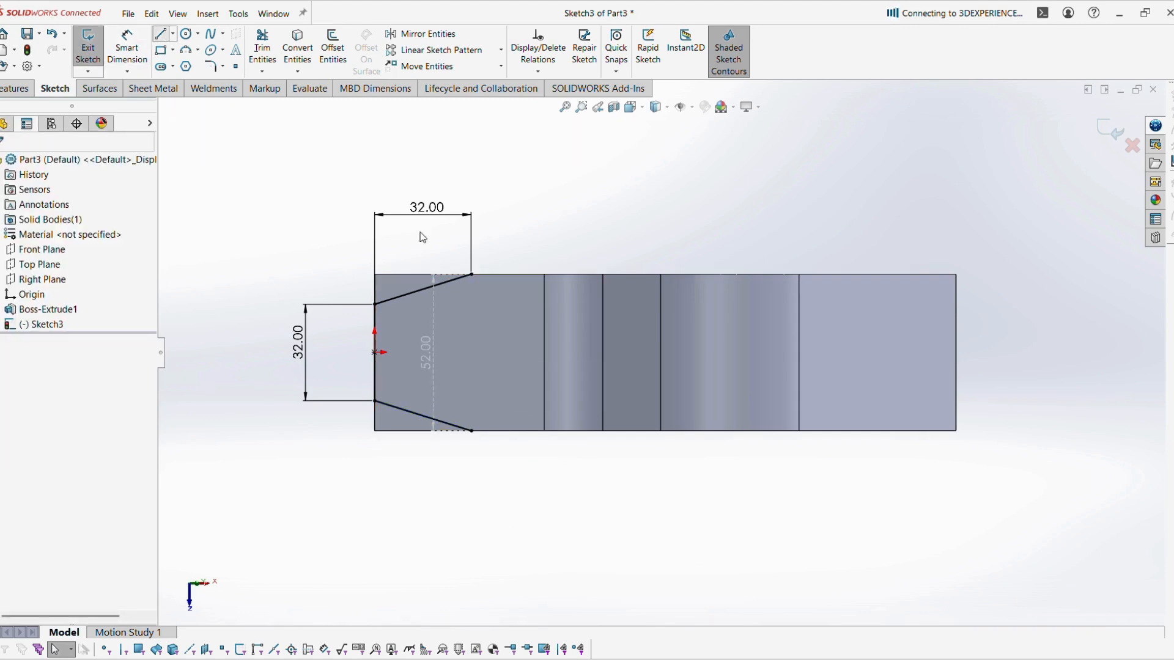
left_click(471, 274)
left_click(470, 238)
left_click(332, 238)
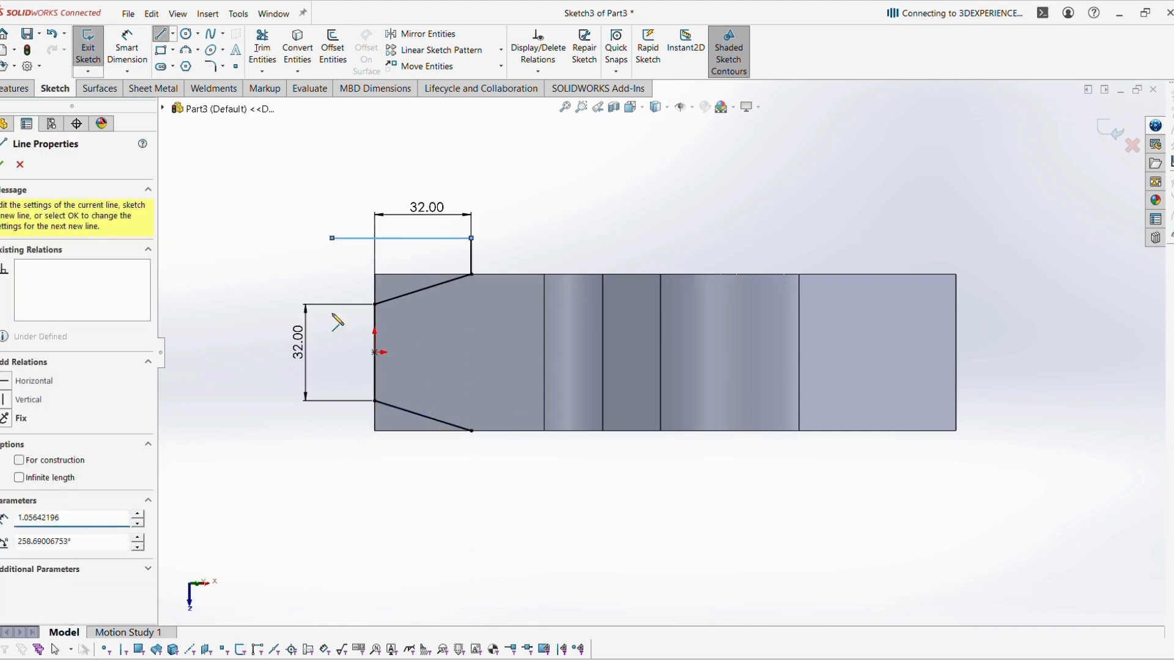
left_click(332, 458)
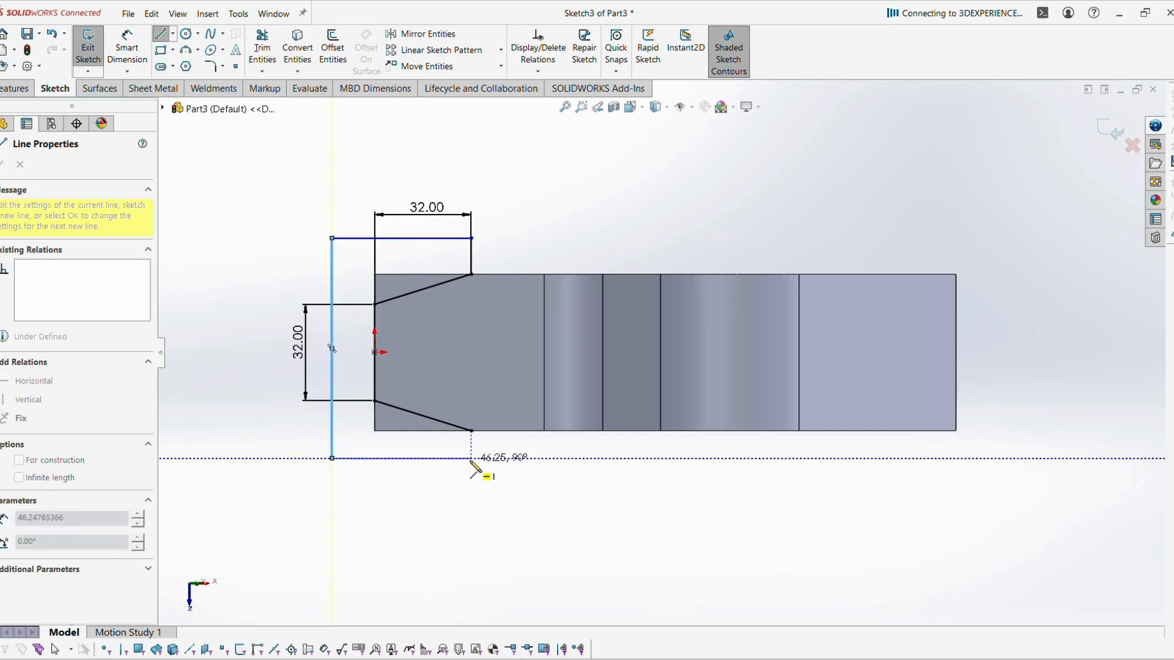
left_click(471, 458)
left_click(470, 431)
key("Escape")
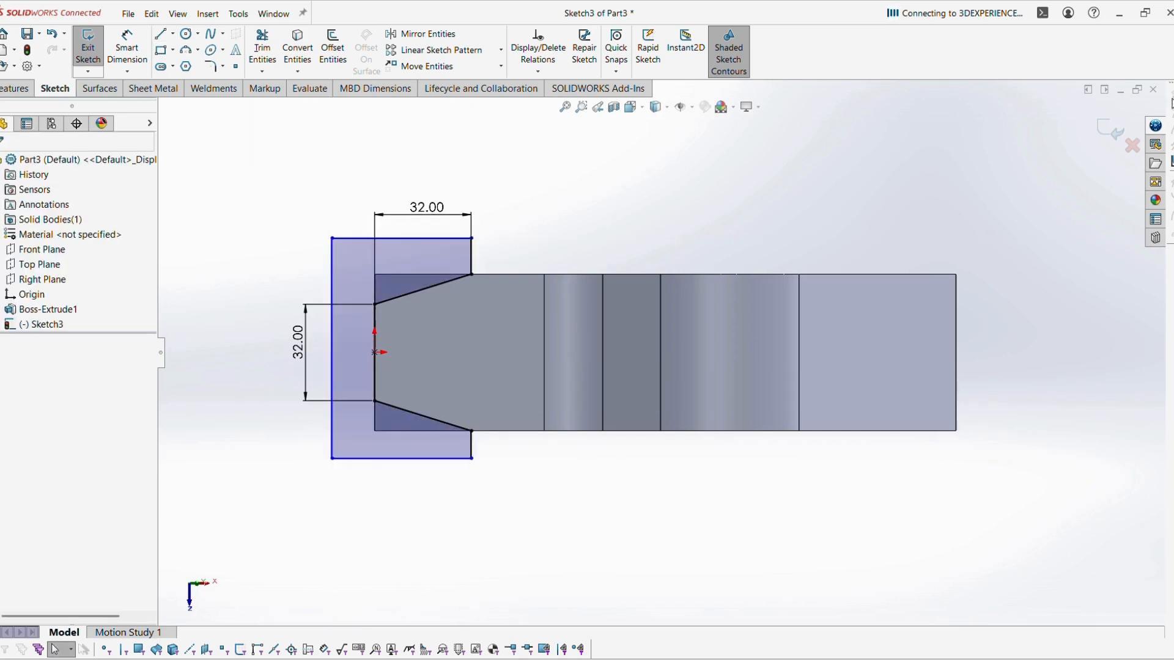
left_click(1114, 130)
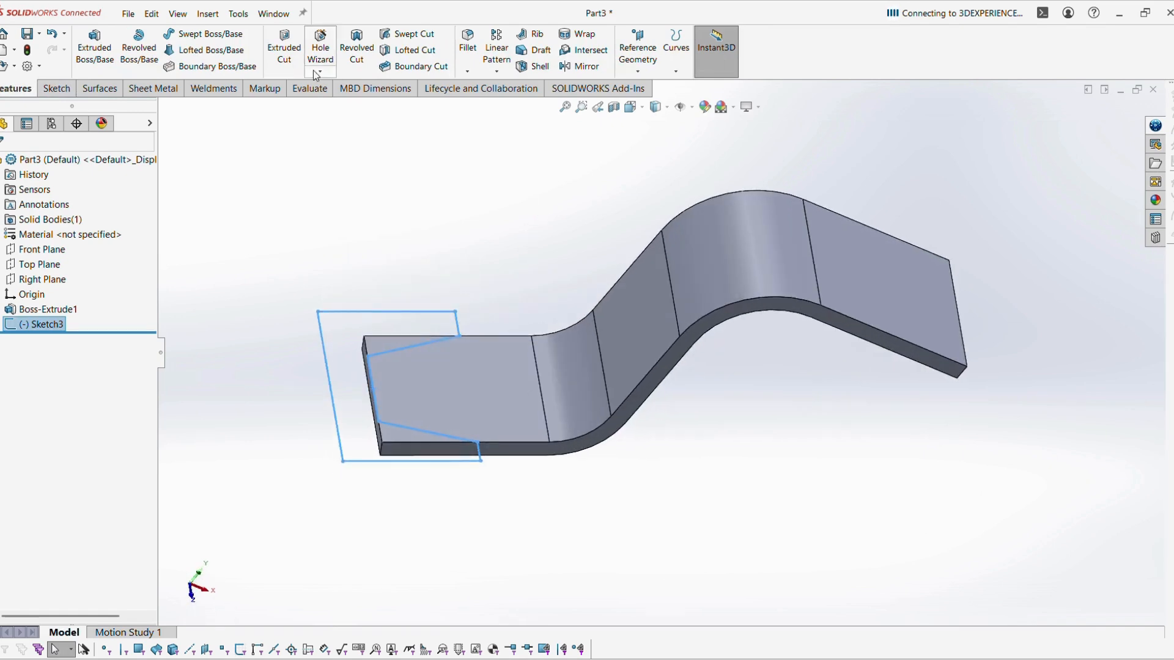
Step: Cut-extrude the outline with the Up To Next end condition to taper the lower flange's end
left_click(284, 52)
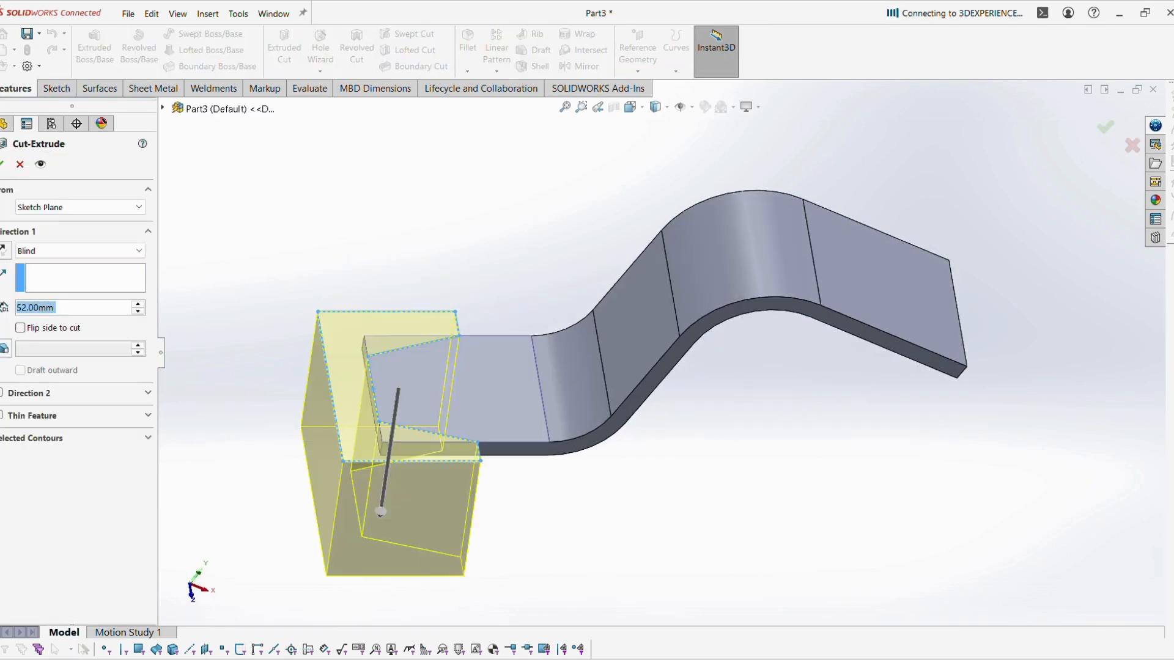
left_click(35, 250)
left_click(46, 276)
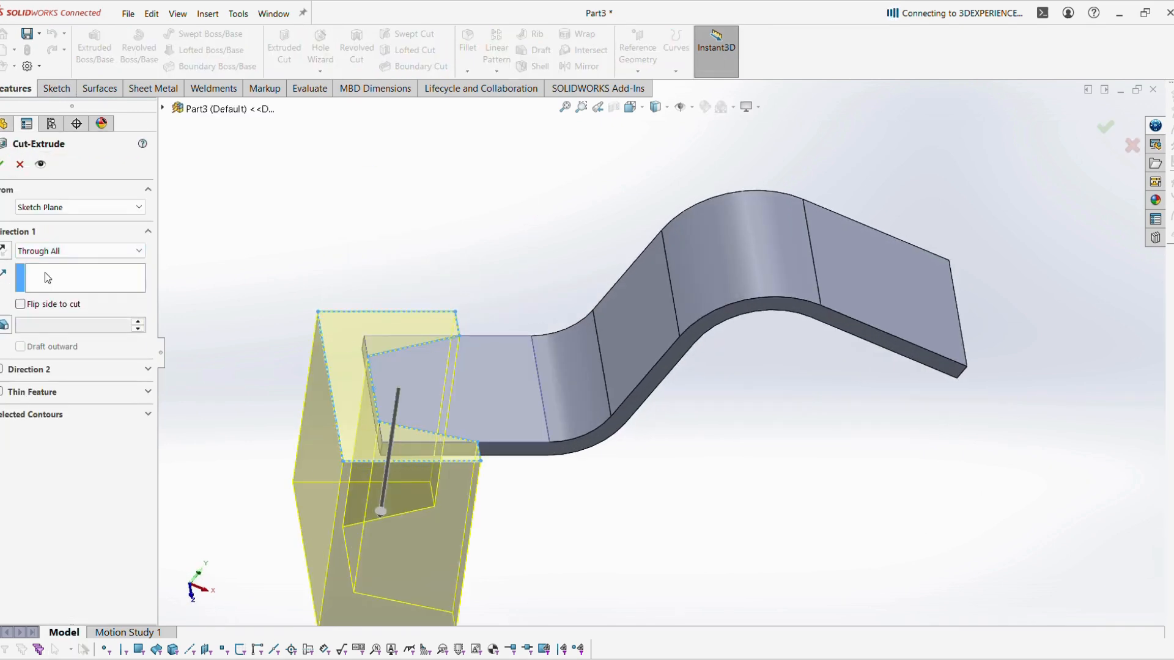
left_click(53, 252)
left_click(54, 298)
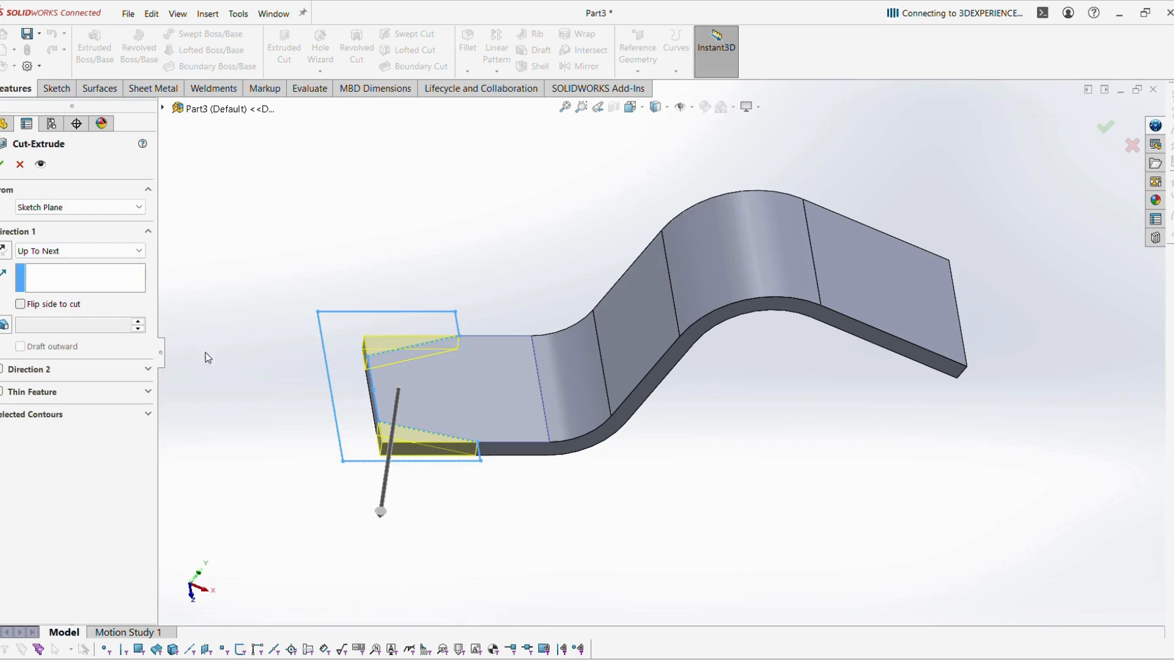
middle_click_drag(459, 444, 431, 487)
key("Return")
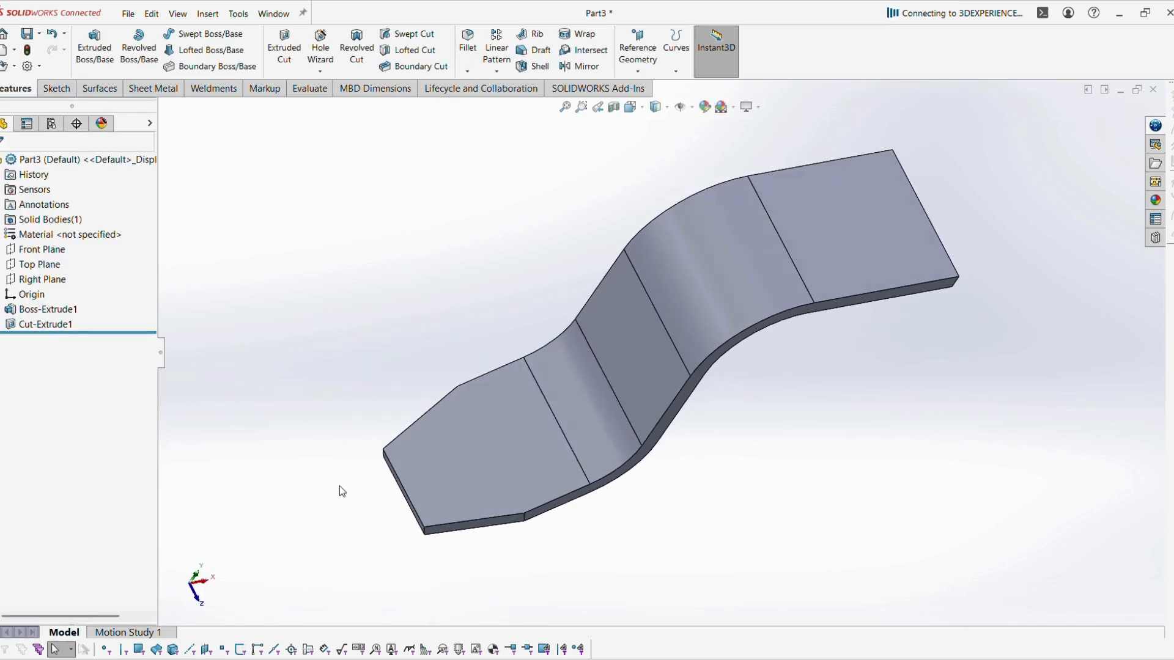
Step: Check the corner radius in the reference drawing and fillet both corner edges of the lower flange's free end at 10 mm
scroll(450, 517, "up", 2)
scroll(617, 486, "down", 2)
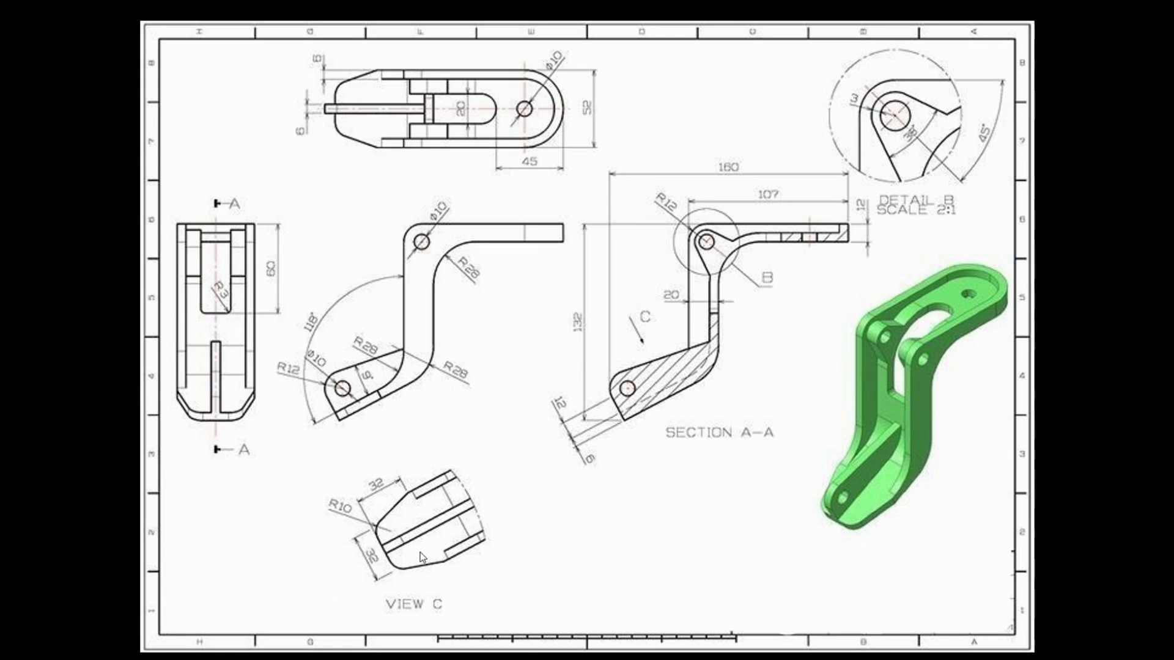
key("alt+Tab")
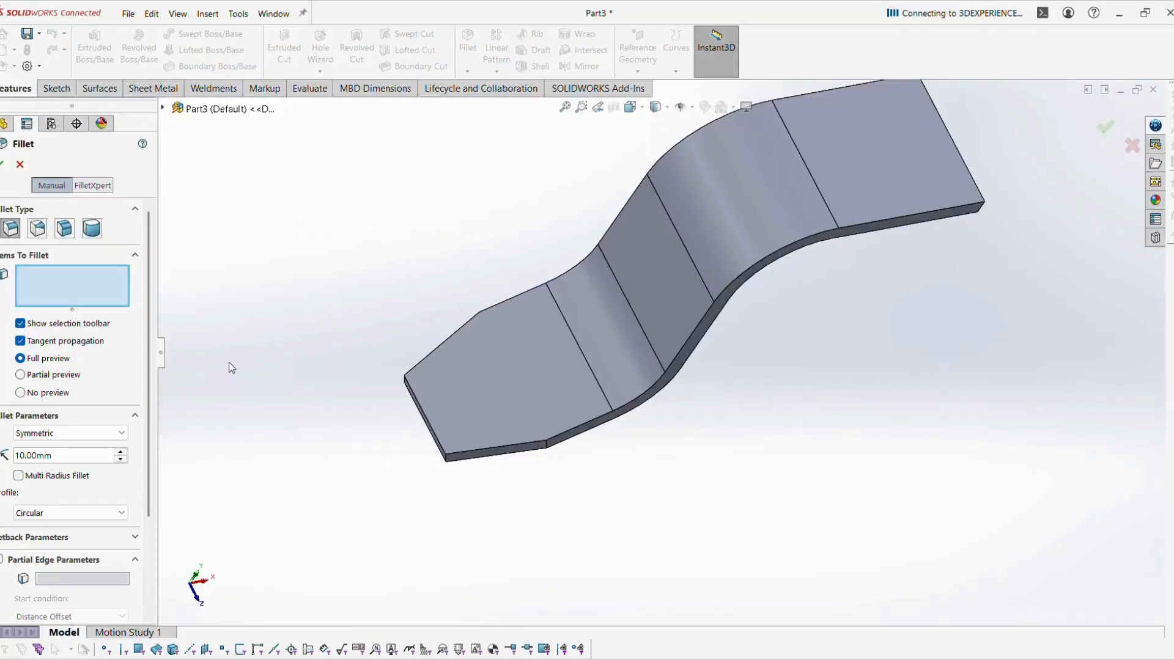
left_click(446, 461)
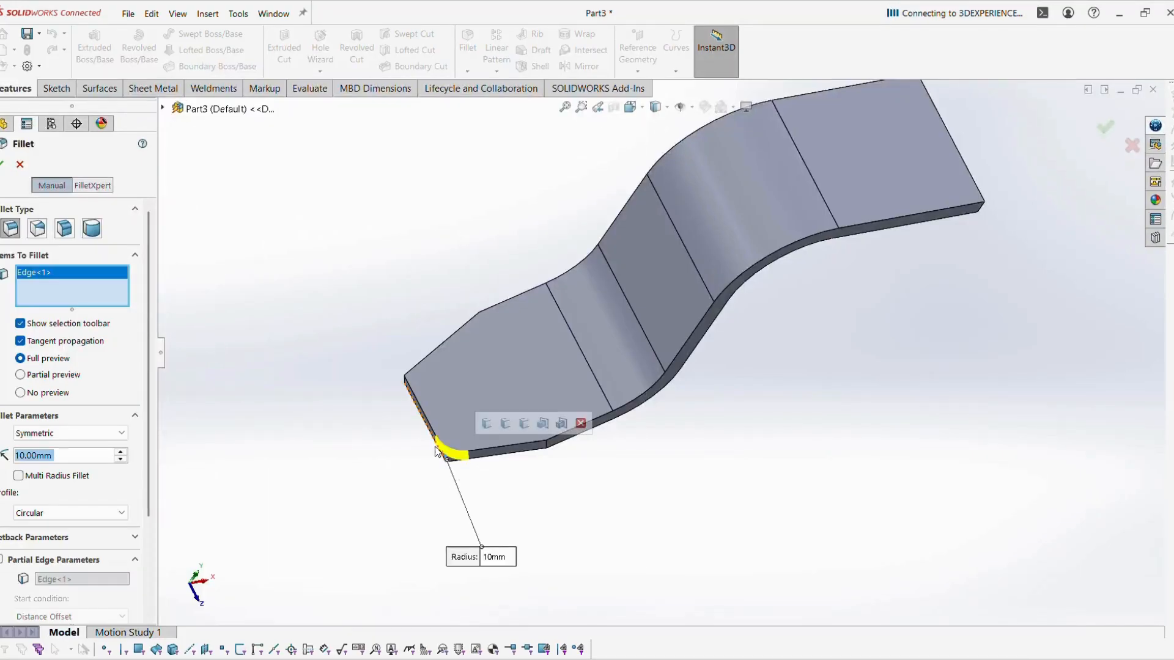
middle_click_drag(435, 446, 413, 388)
left_click(418, 386)
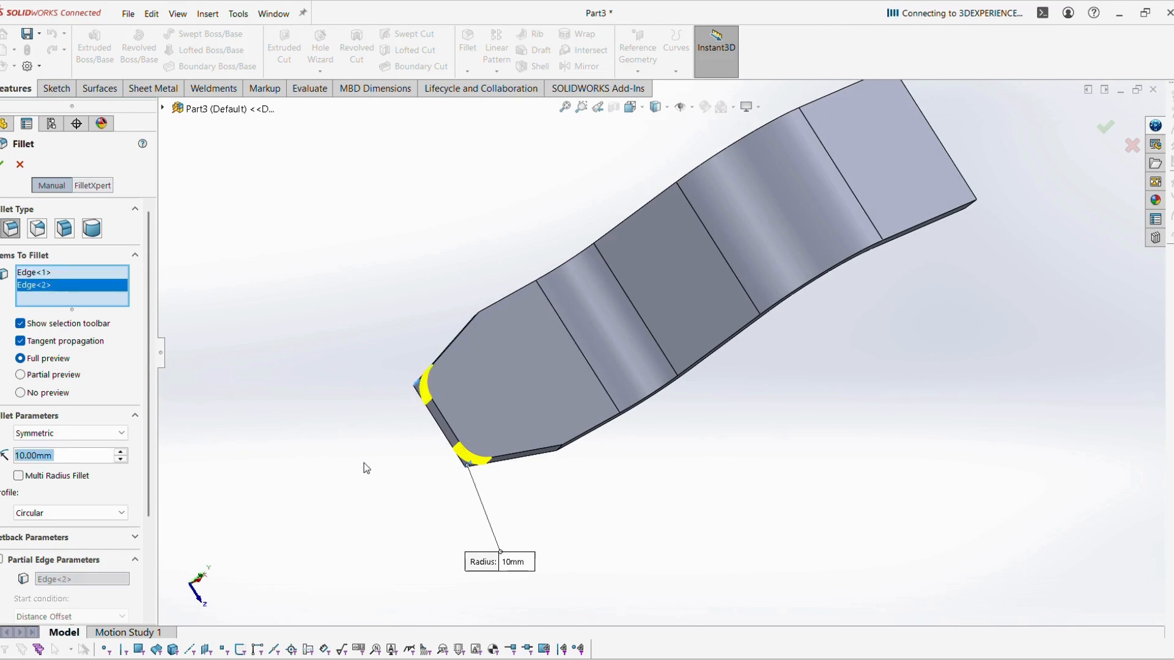
middle_click_drag(365, 469, 312, 440)
left_click(4, 164)
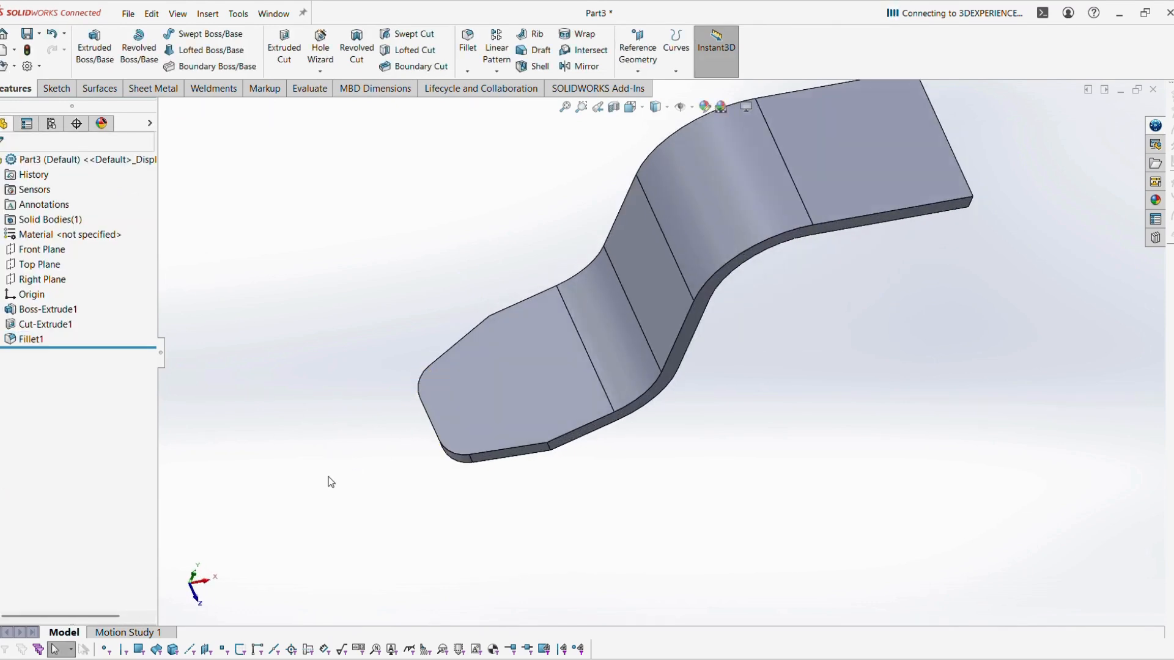
Step: On the Front Plane, sketch a vertical line about 99 mm long upward from the lower bend's inner edge, where it meets the lower flange
scroll(596, 480, "up", 2)
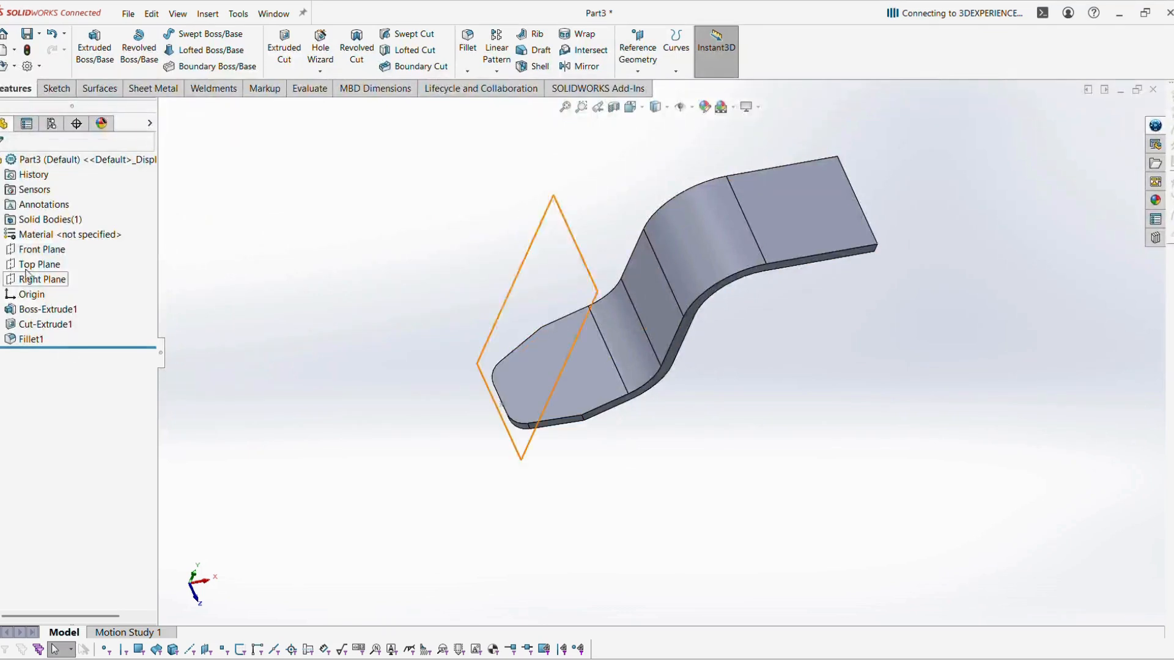
left_click(41, 249)
left_click(55, 260)
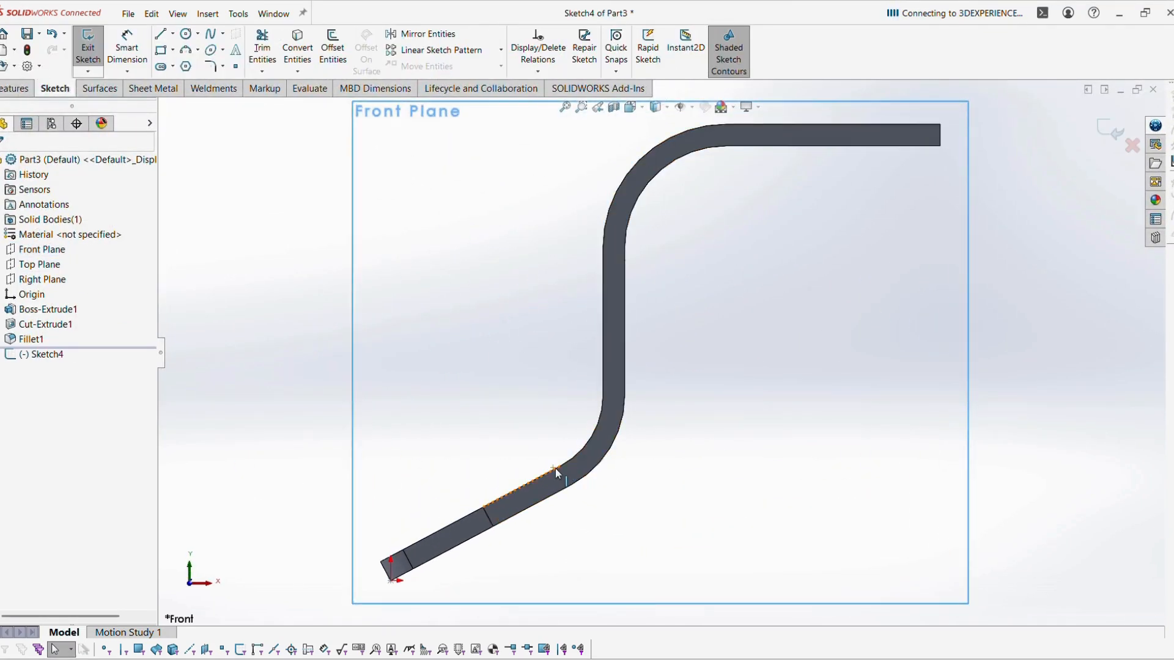
scroll(558, 467, "up", 2)
left_click(519, 509)
left_click(161, 35)
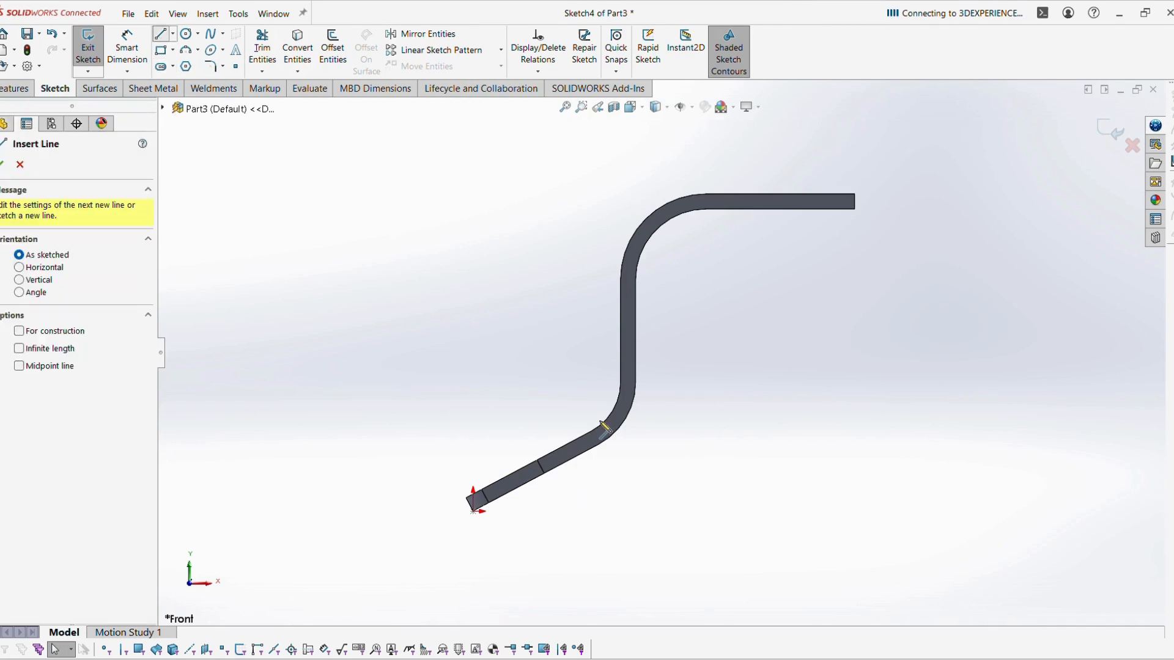
left_click(592, 432)
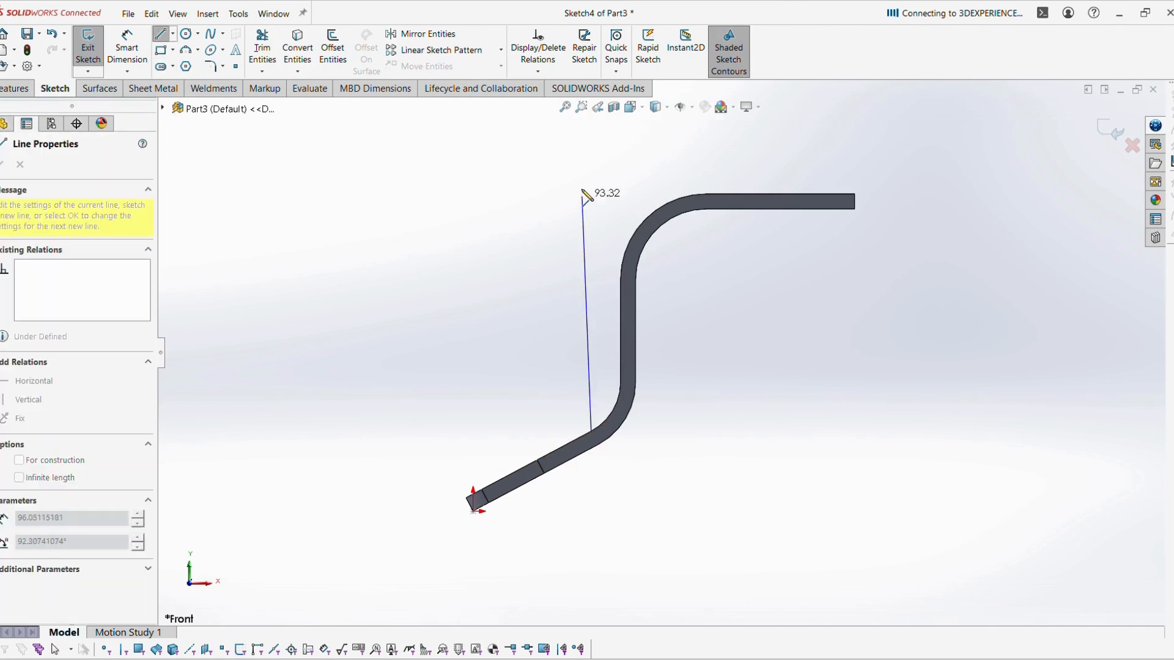
left_click(591, 180)
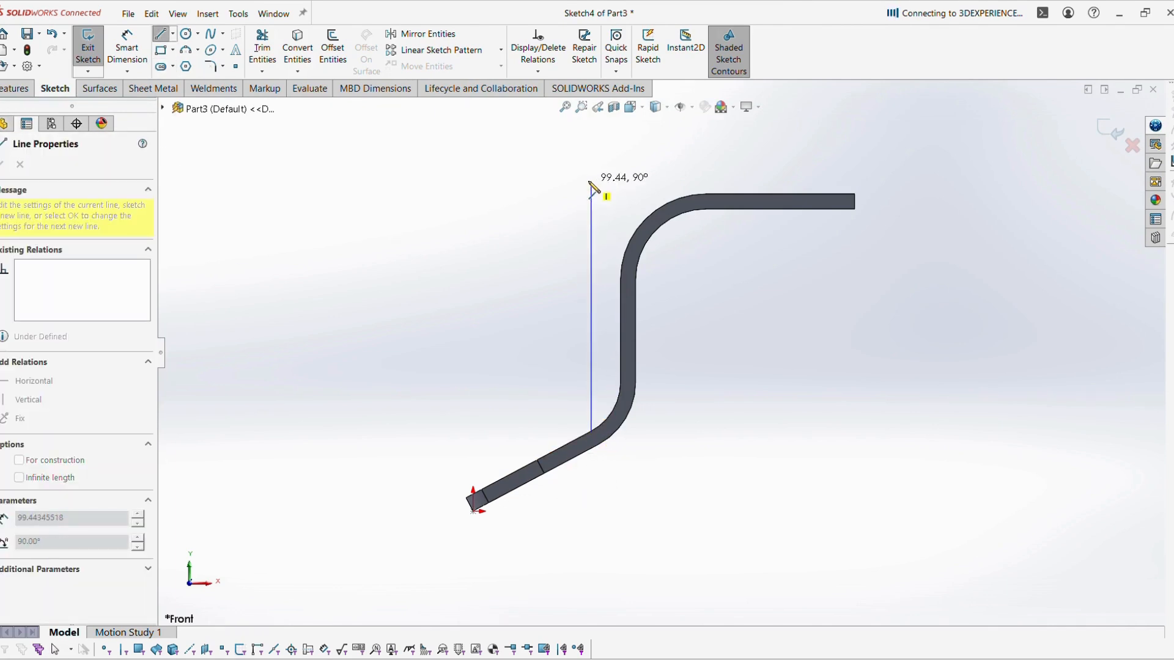
Step: Continue with a horizontal line reaching above the upper flange's free end and a short vertical line down to its upper corner
left_click(855, 181)
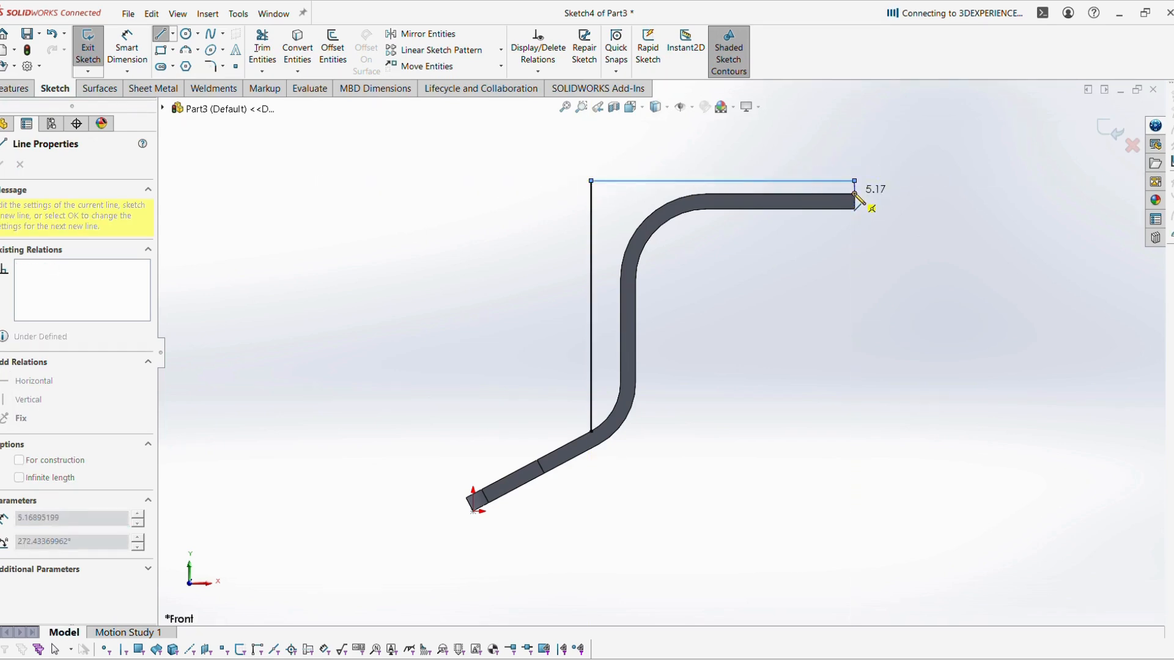
left_click(855, 193)
scroll(911, 217, "down", 4)
key("Escape")
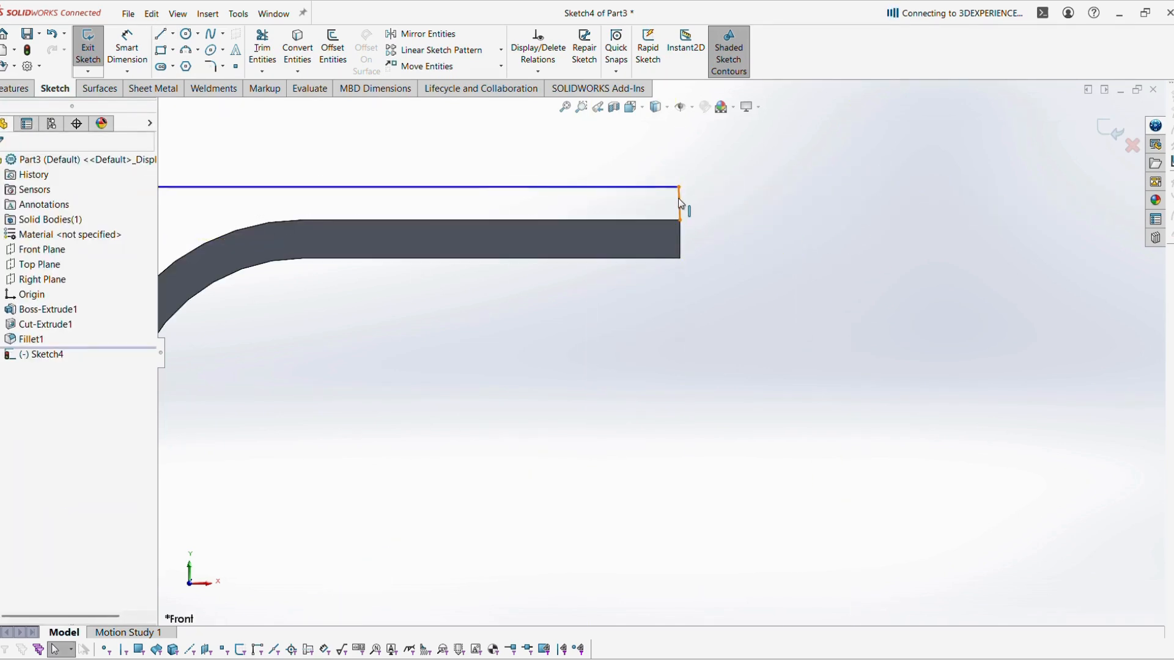
left_click(679, 202)
scroll(780, 404, "up", 4)
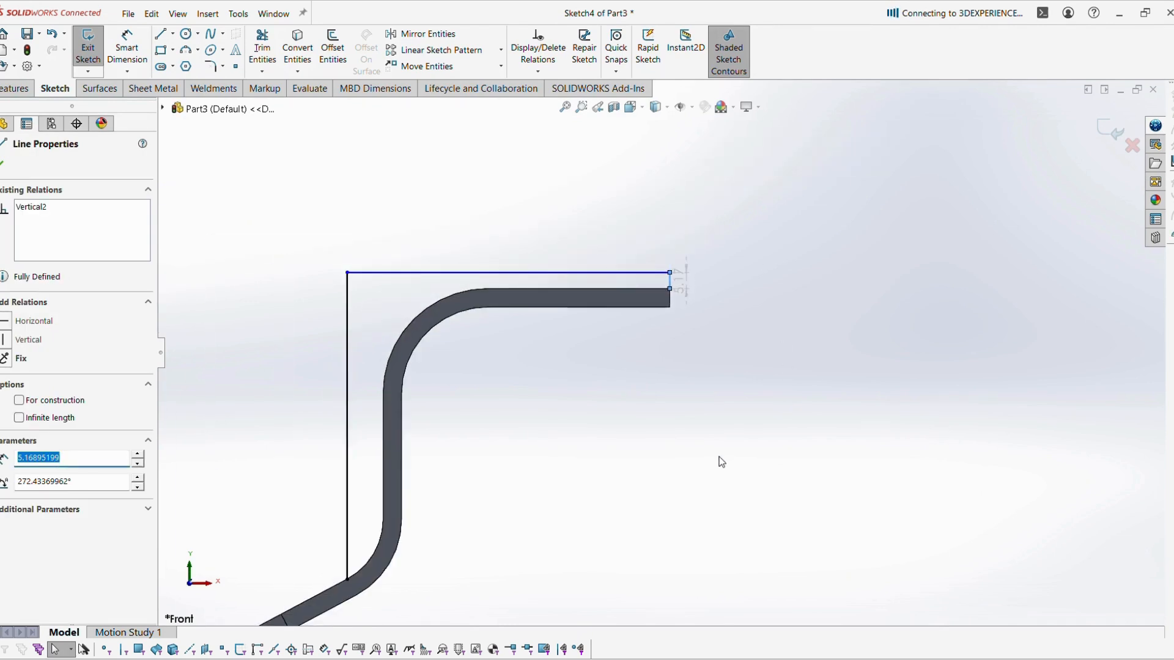
key("Escape")
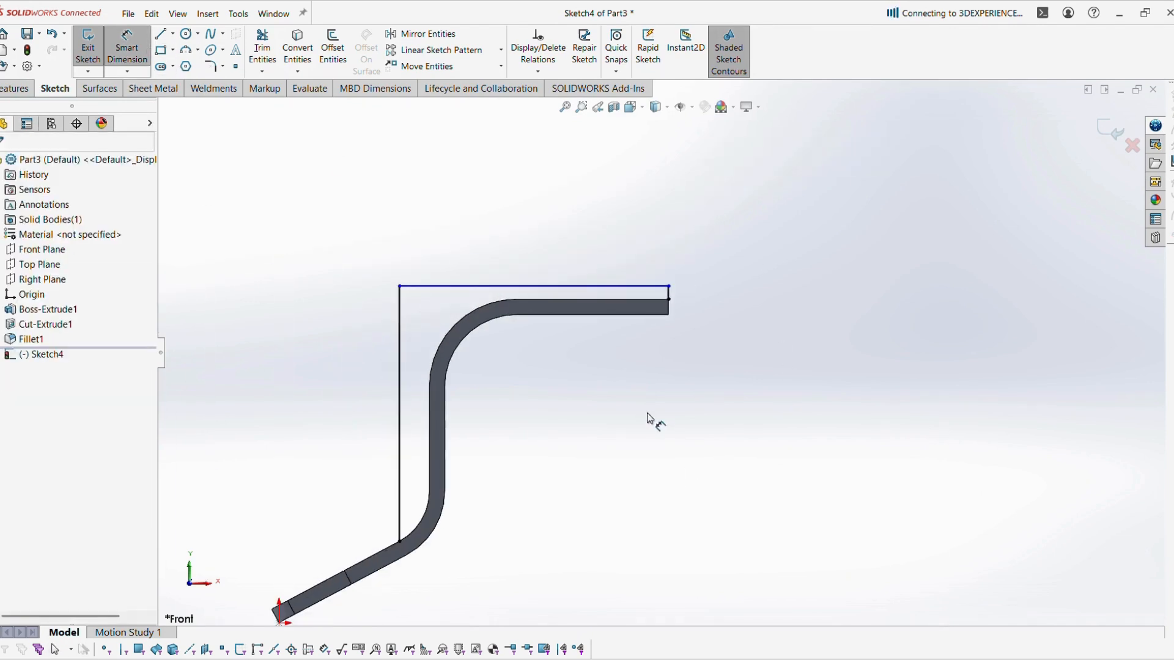
Step: Check the flange height in the reference drawing and dimension the top line 12 mm from the upper flange's underside
key("alt+Tab")
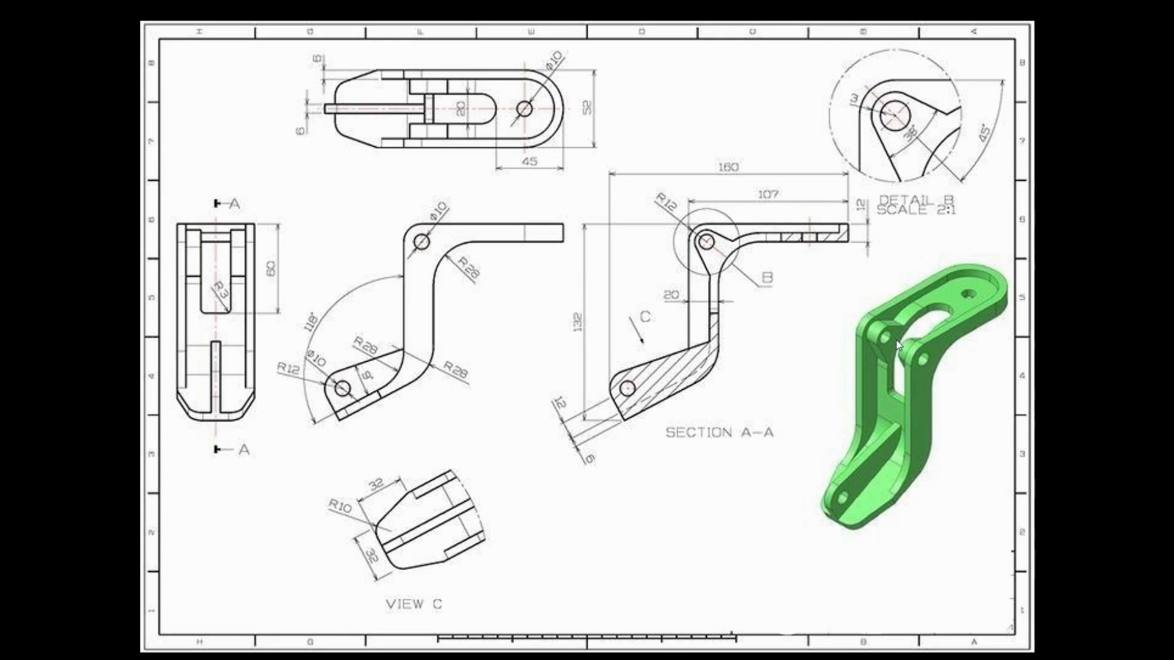
key("alt+Tab")
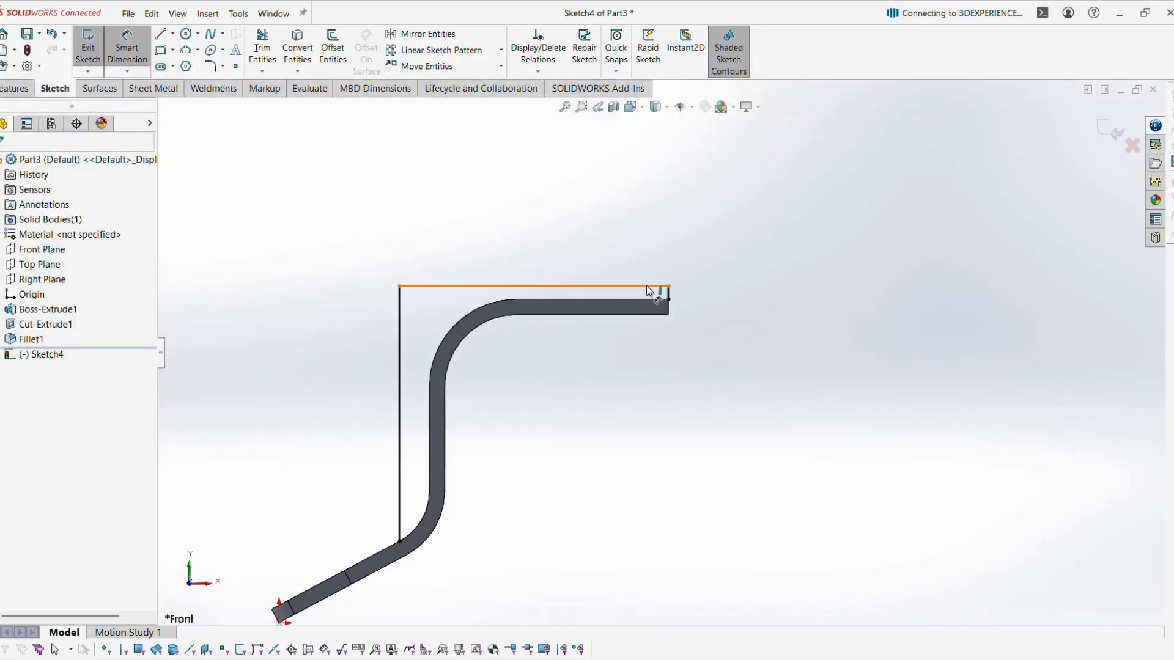
left_click(647, 286)
left_click(651, 315)
left_click(711, 304)
type("12")
key("Return")
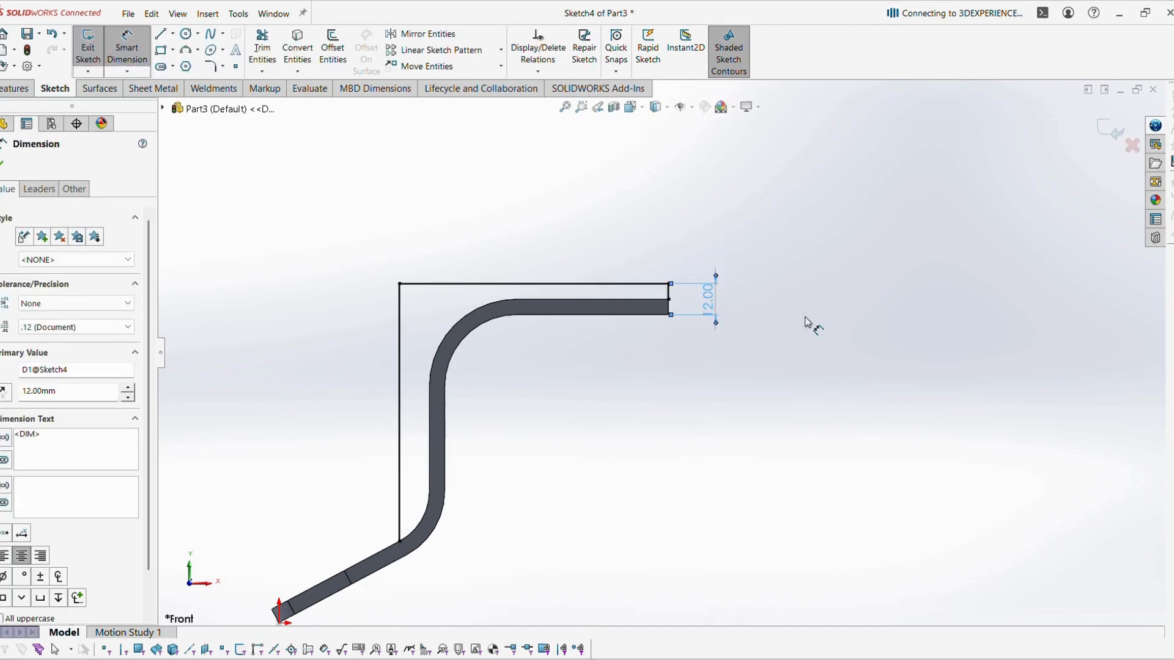
key("Escape")
Step: Recheck the reference drawing and convert the bracket's upper edge chain, from the upper flange through both bends, to close the profile
key("alt+Tab")
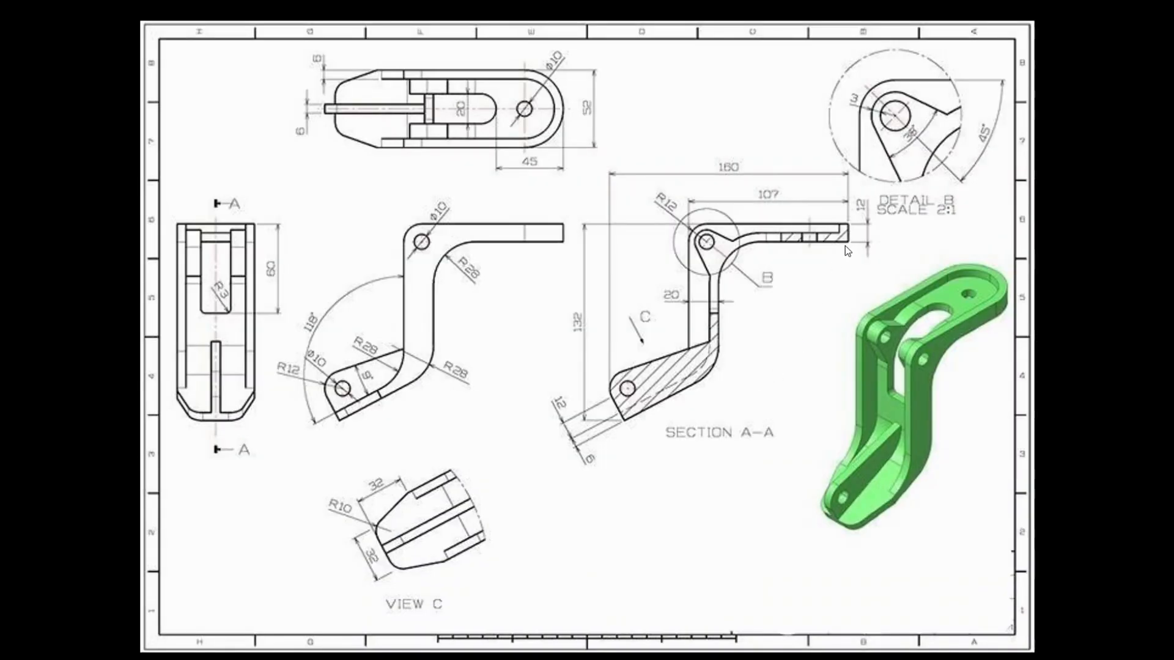
key("alt+Tab")
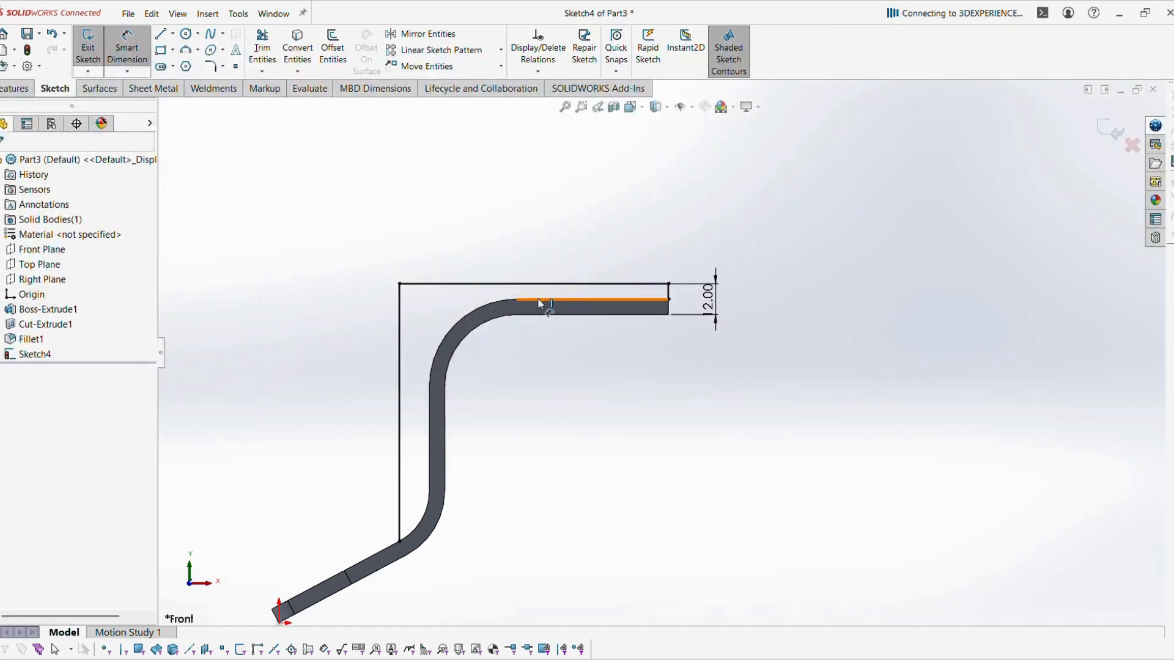
key("Escape")
left_click(527, 300)
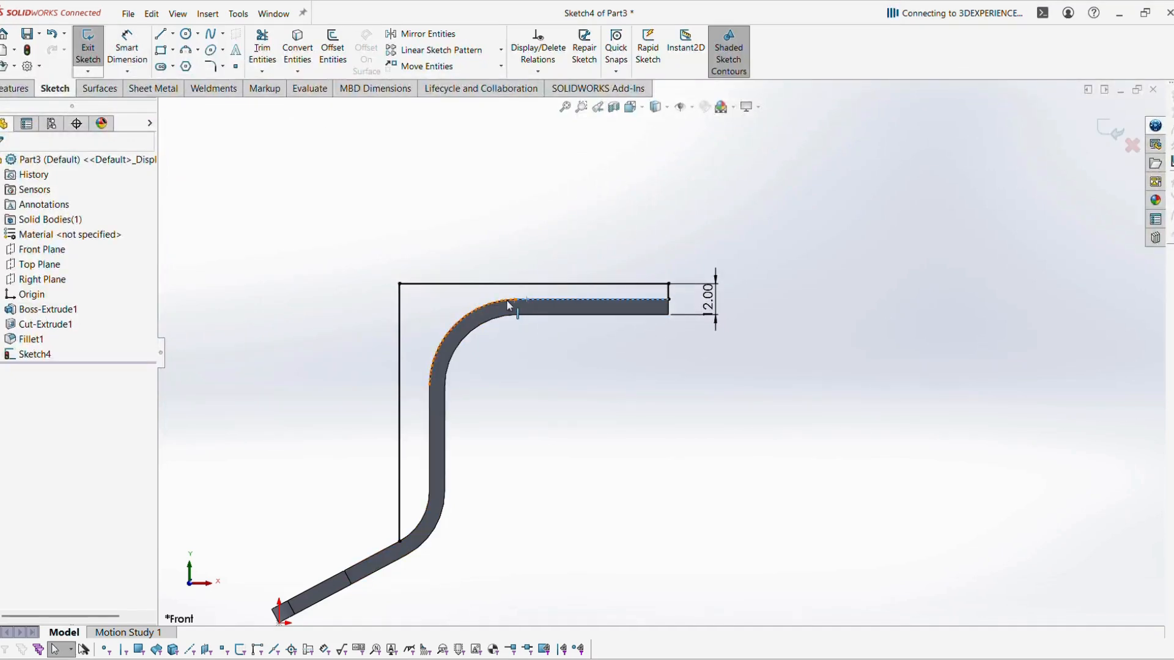
left_click(506, 301, "ctrl")
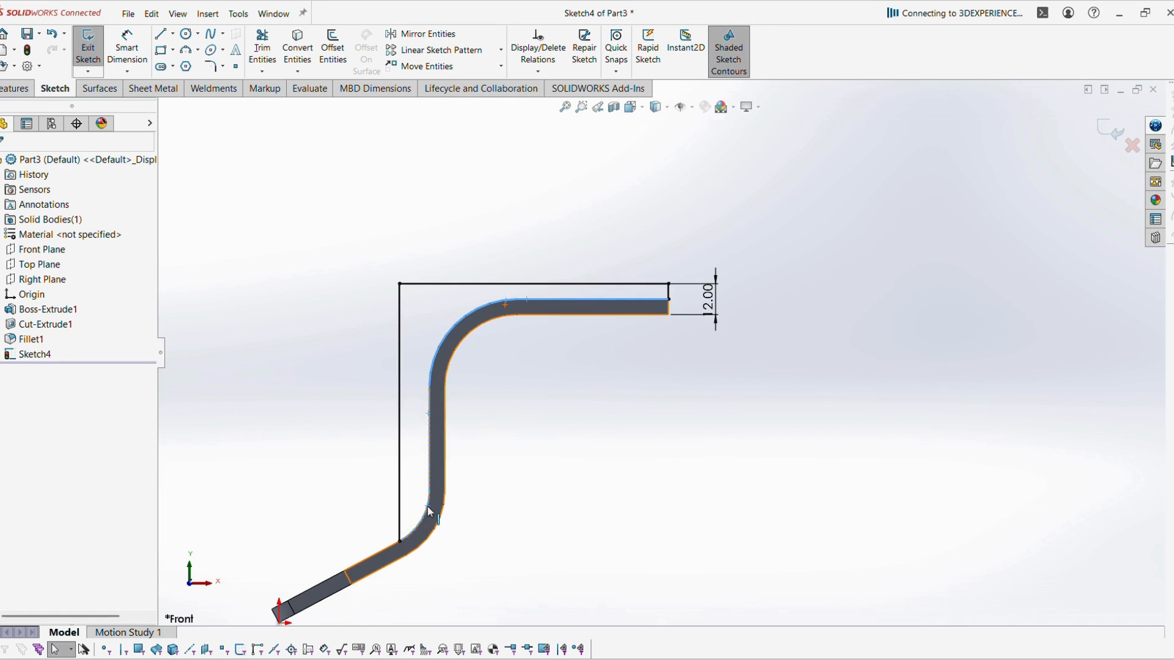
left_click(298, 48)
key("z")
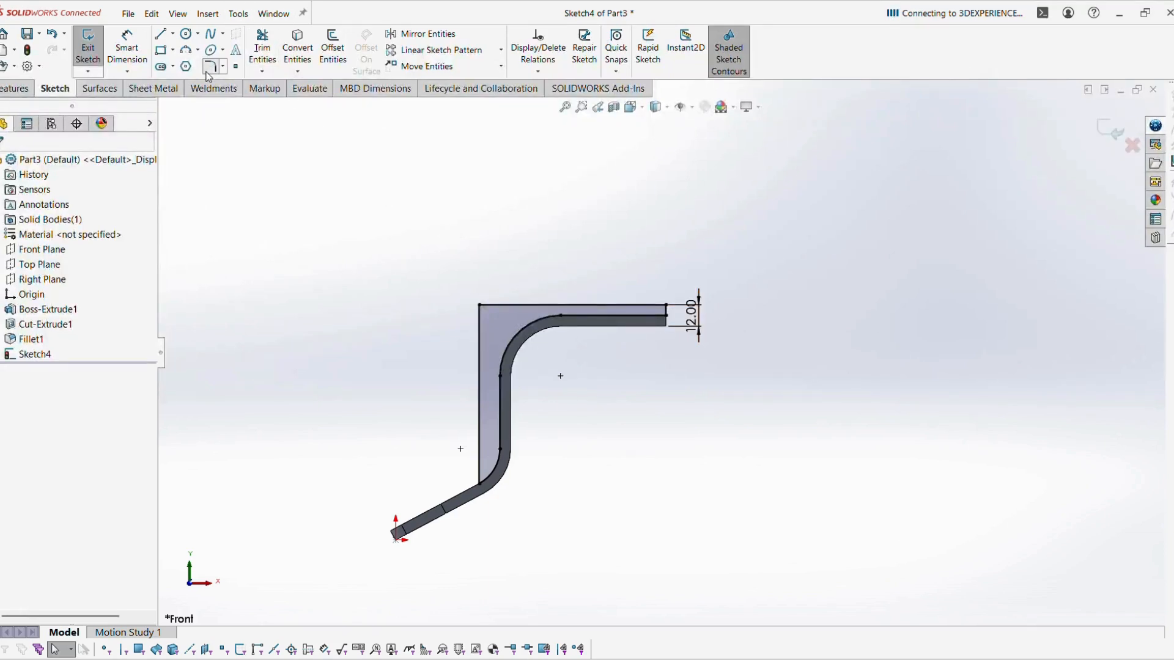
Step: Add a 12 mm sketch fillet to the outer corner between the long vertical and horizontal lines
left_click(211, 67)
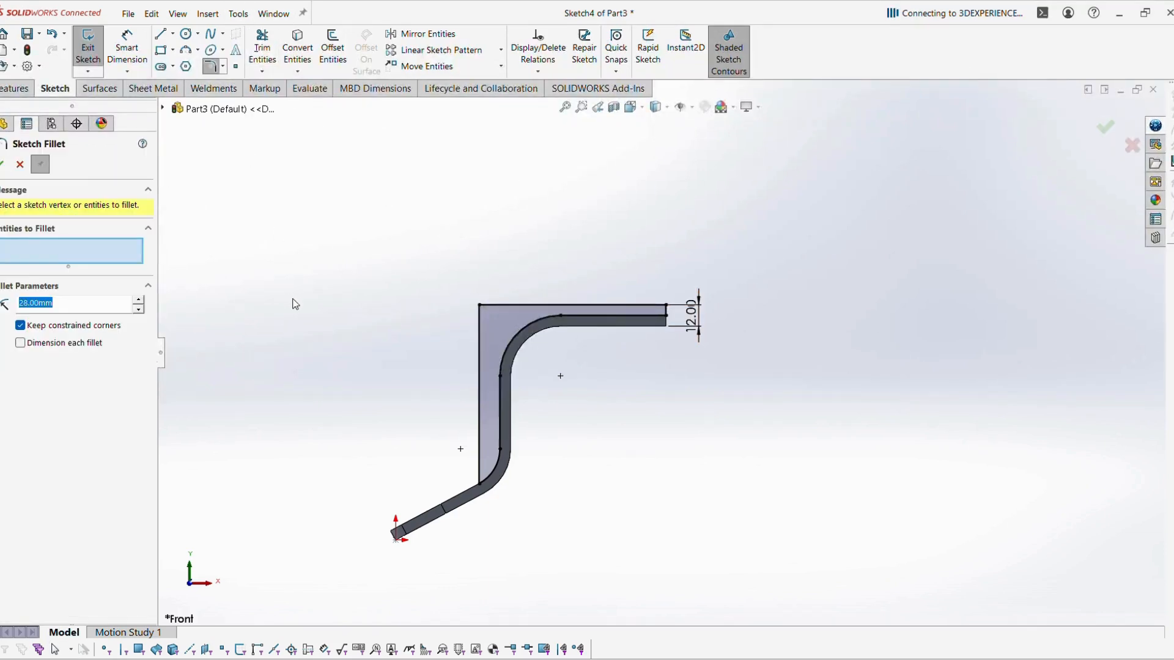
type("1")
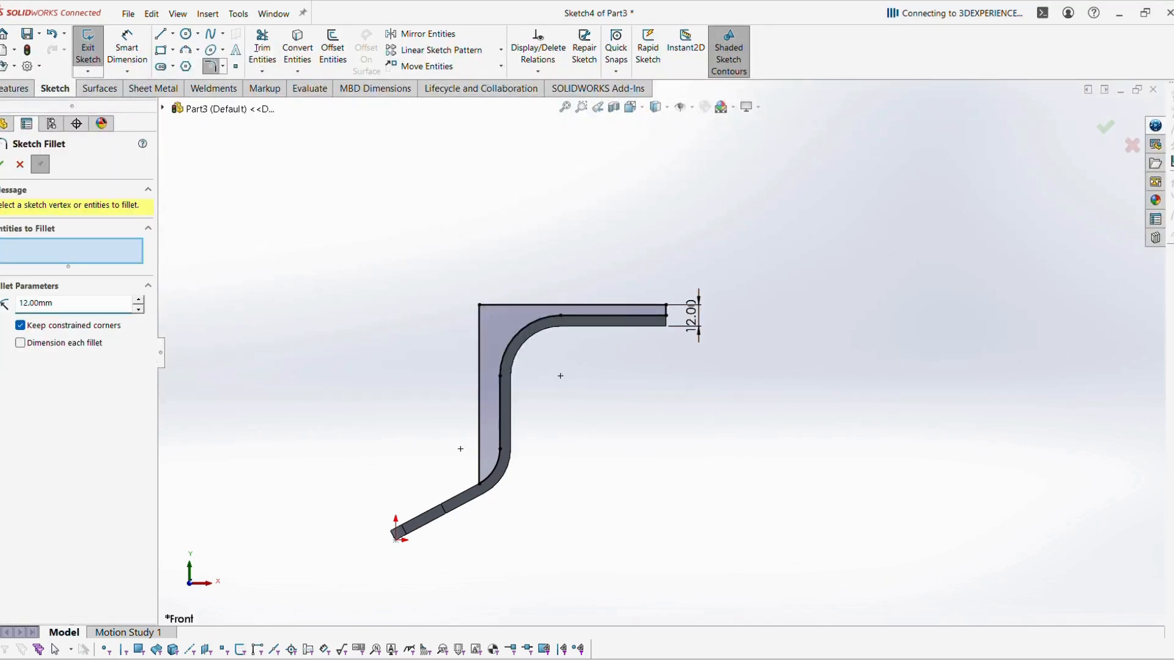
left_click(481, 307)
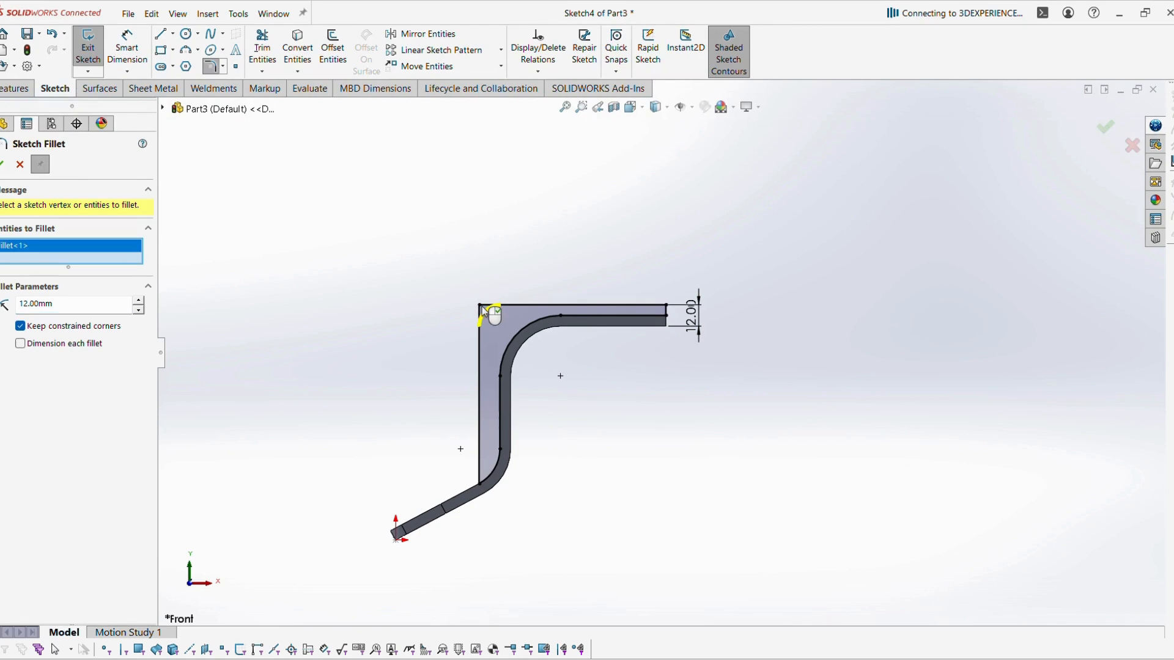
left_click(3, 164)
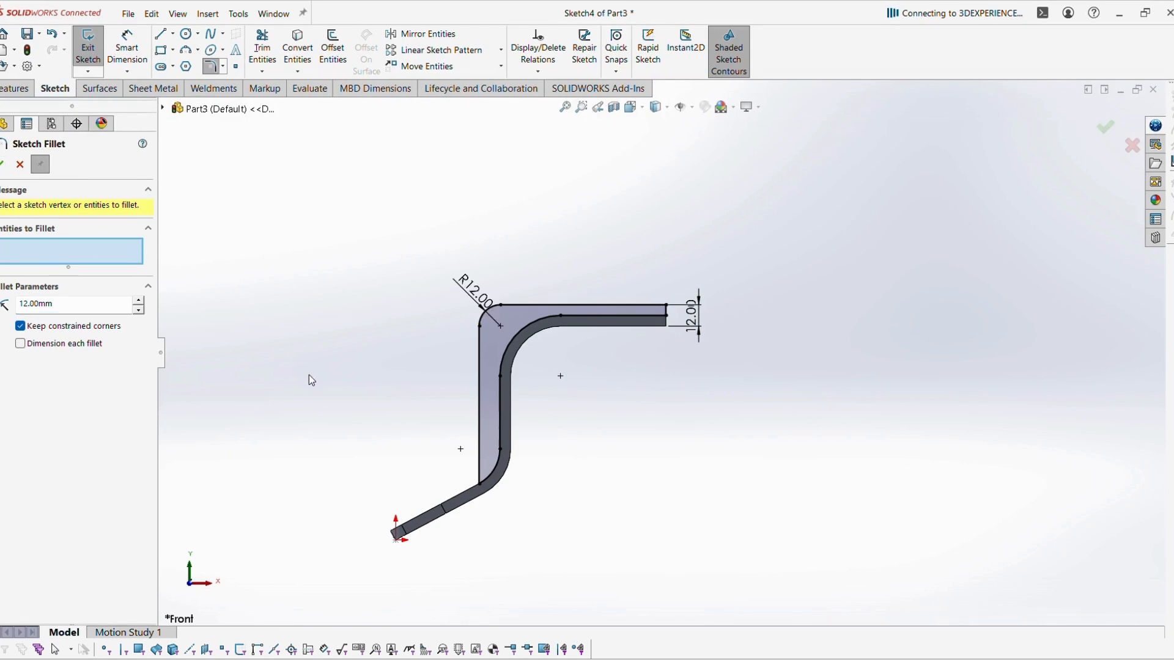
key("Escape")
Step: Exit the sketch and extrude the closed profile 52 mm with the Mid Plane end condition, merged with the bracket
left_click(1110, 129)
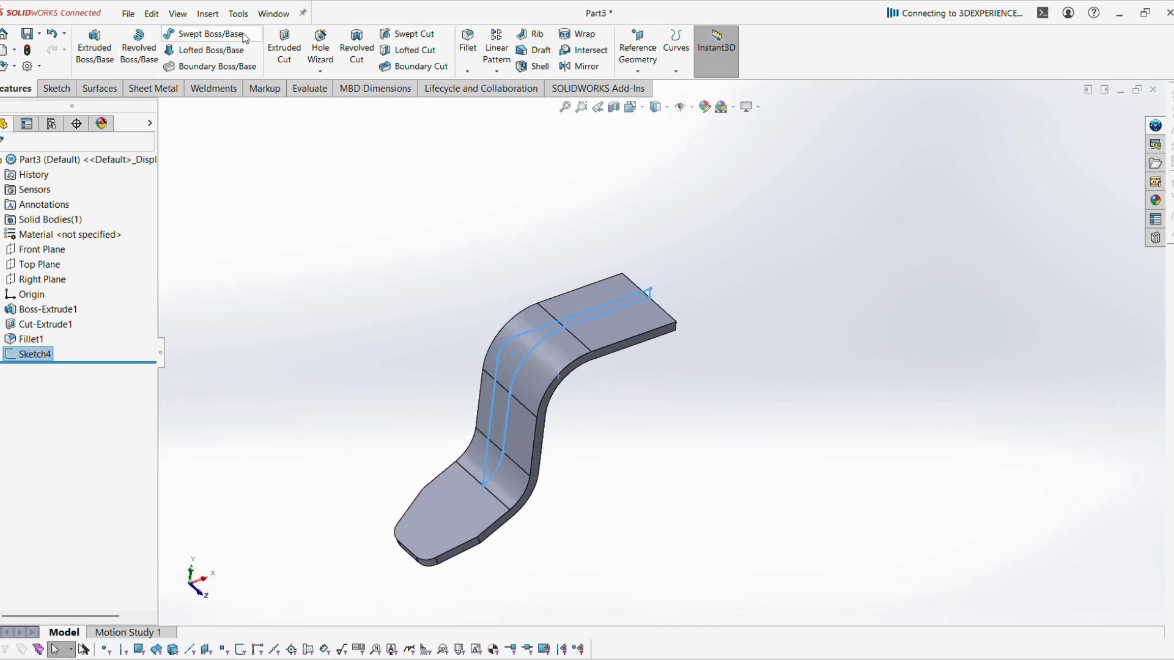
left_click(95, 48)
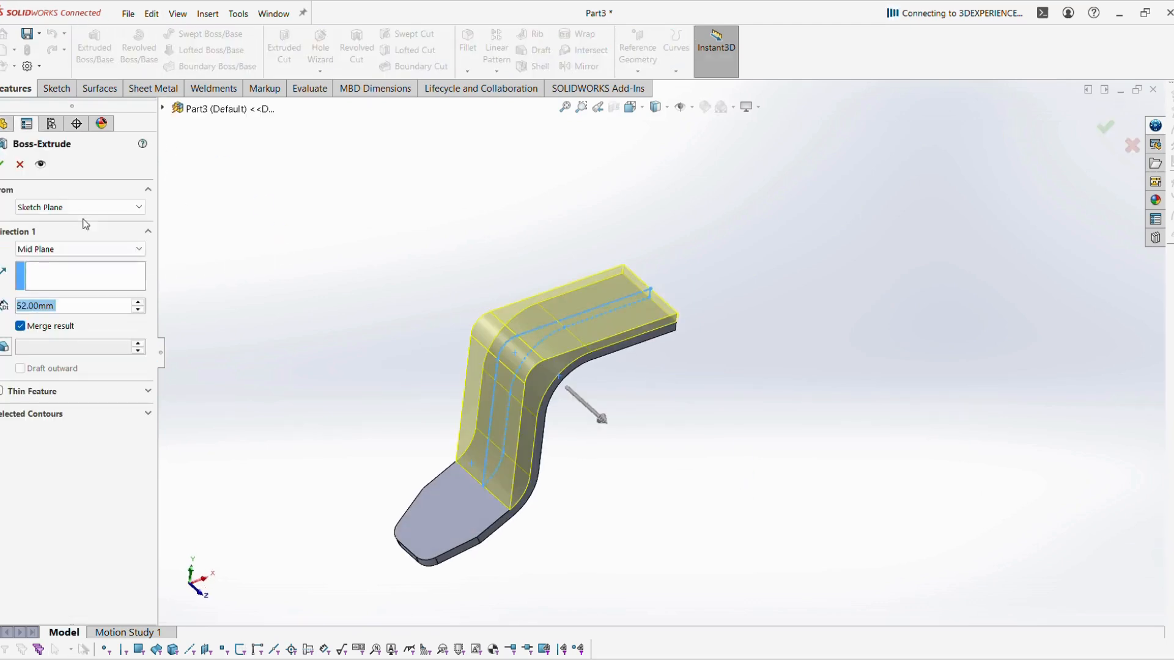
key("Return")
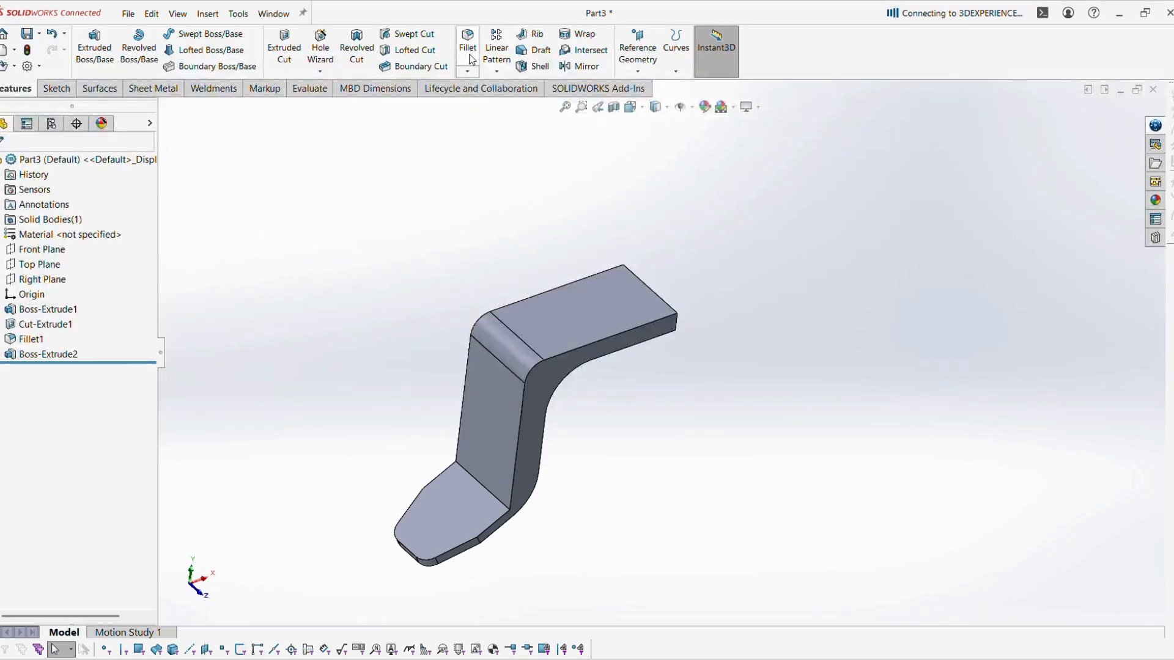
Step: Apply a full round fillet to the upper flange's free end, using its end face as center and the two side faces as sides
left_click(467, 43)
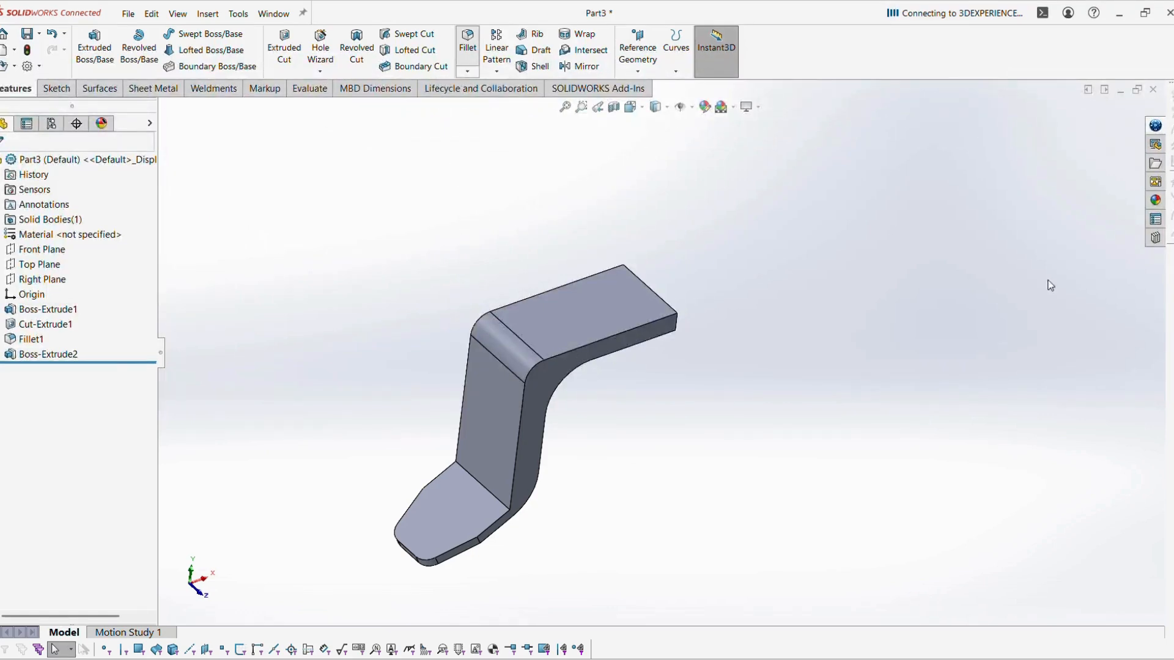
left_click(92, 228)
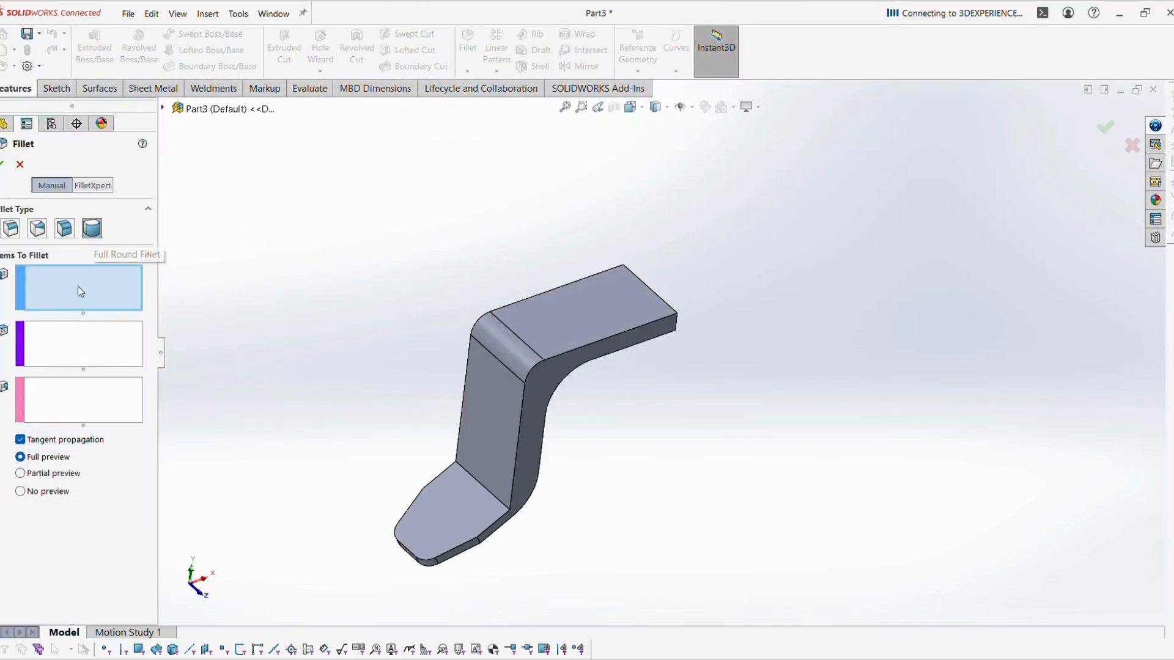
left_click(669, 329)
middle_click_drag(731, 377, 655, 531)
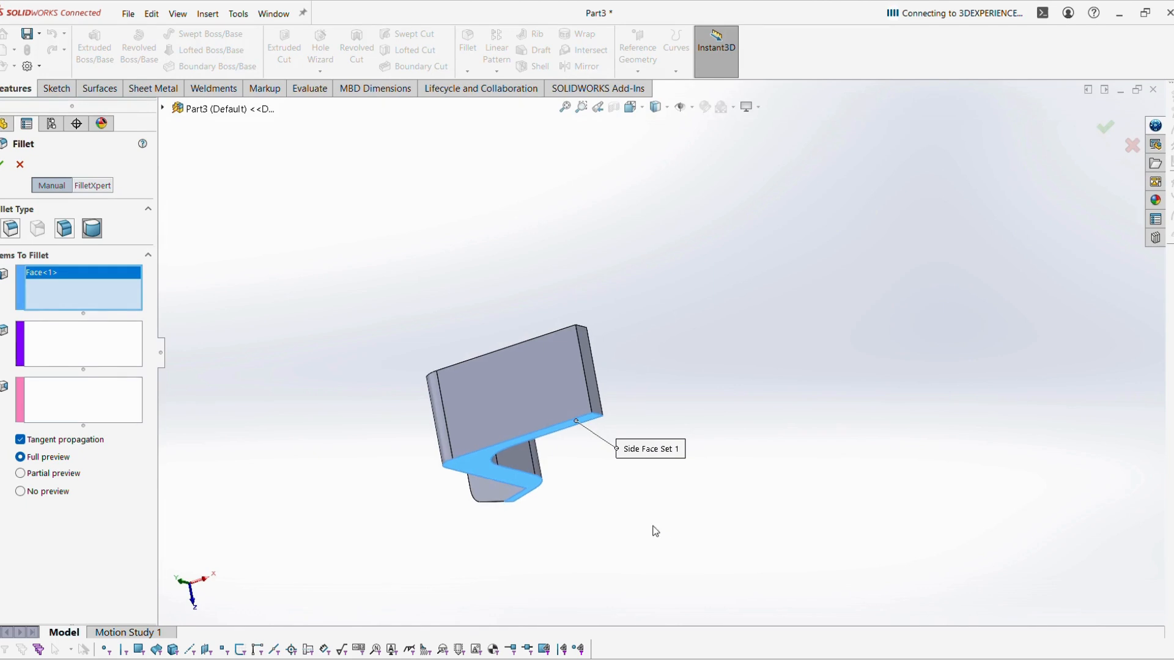
left_click(85, 347)
middle_click_drag(501, 412, 592, 474)
left_click(592, 474)
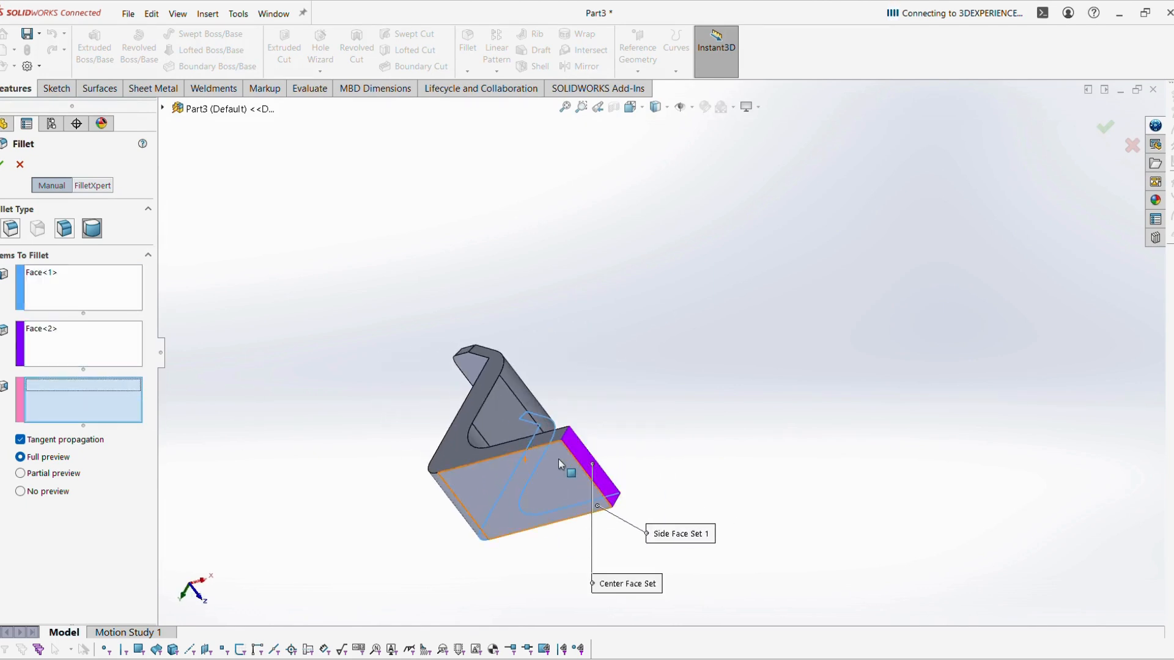
left_click(522, 445)
middle_click_drag(522, 445, 656, 275)
left_click(2, 164)
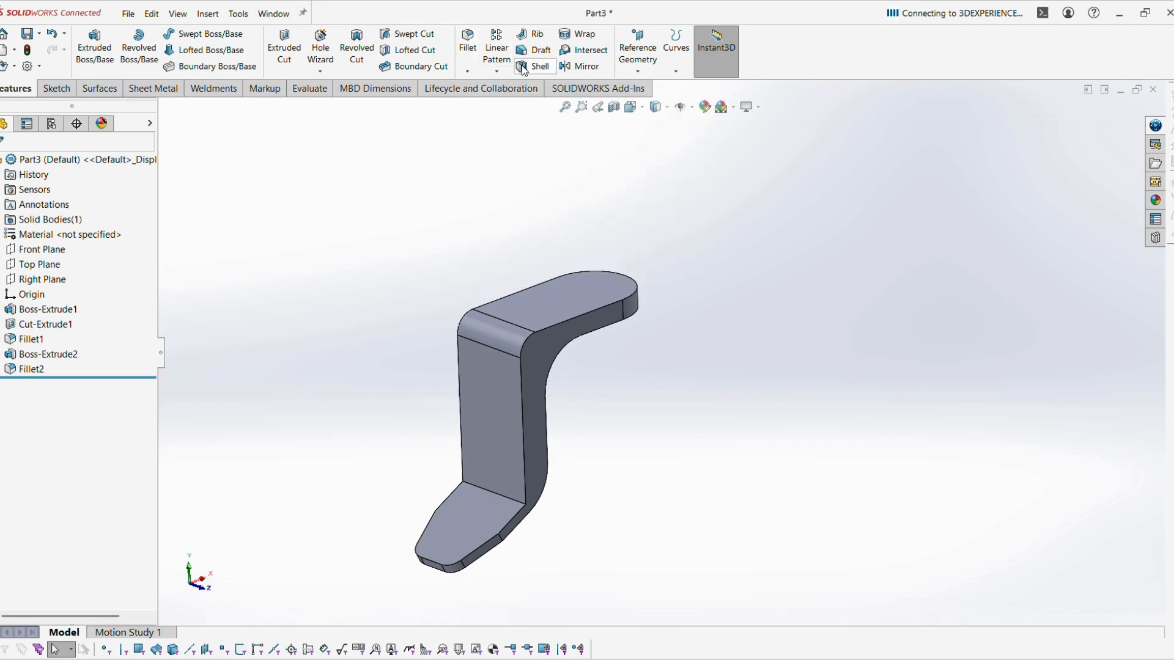
Step: Check the wall thickness in the reference drawing and set up a Shell with 6 mm thickness and the preview shown
left_click(541, 70)
middle_click_drag(713, 280, 729, 304)
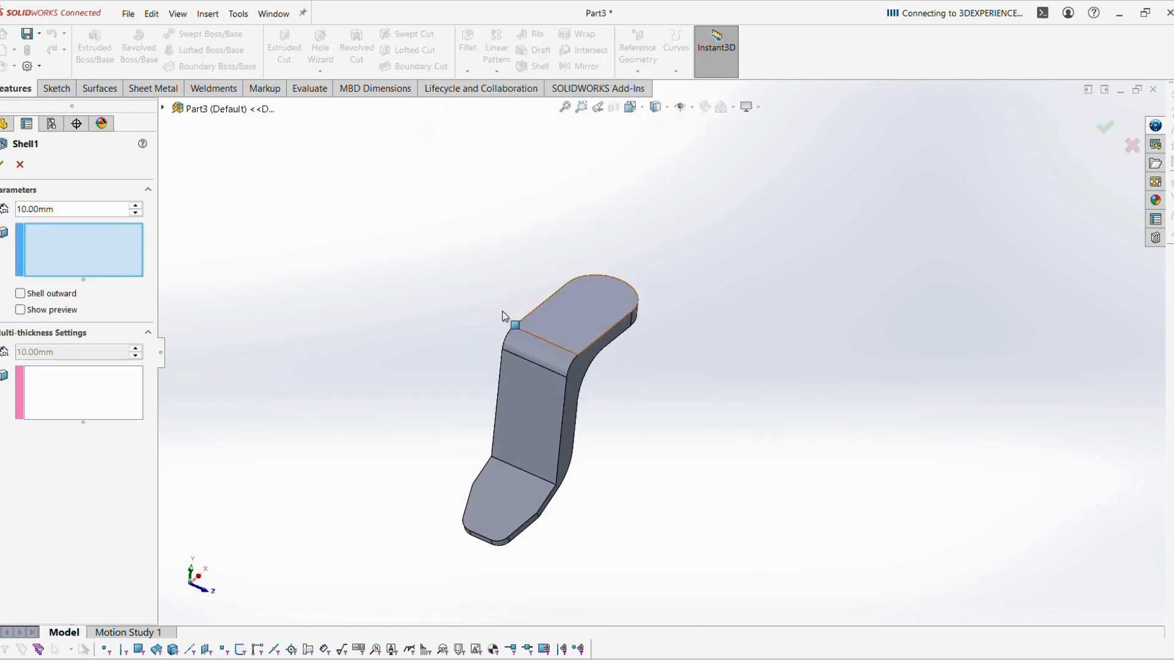
key("alt+Tab")
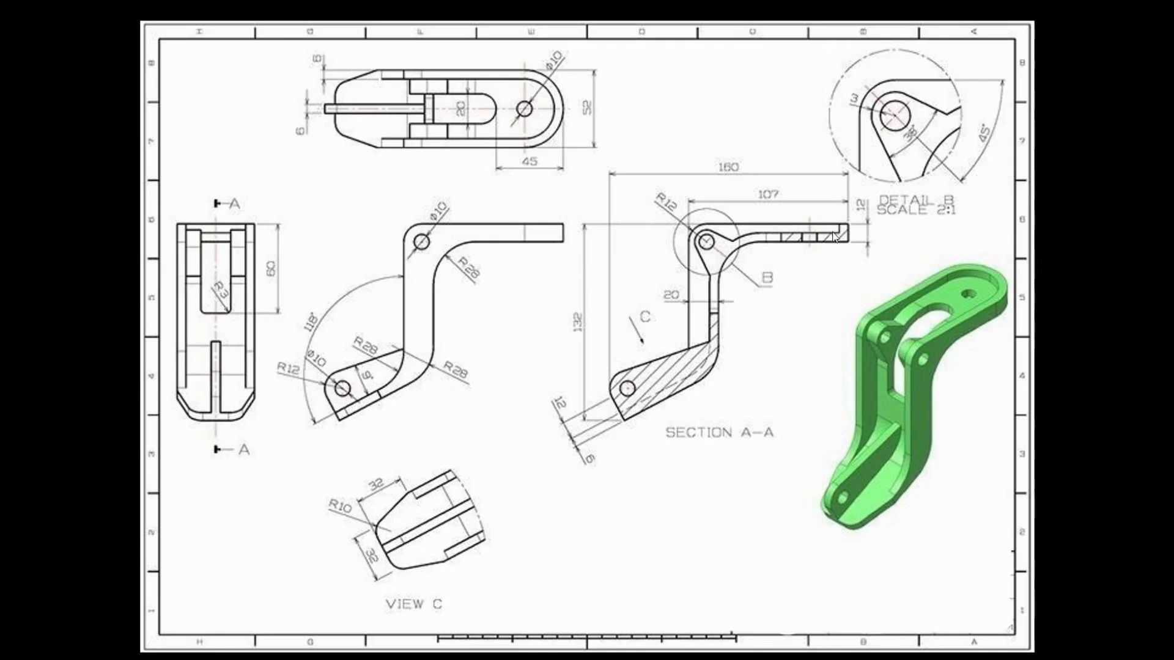
key("alt+Tab")
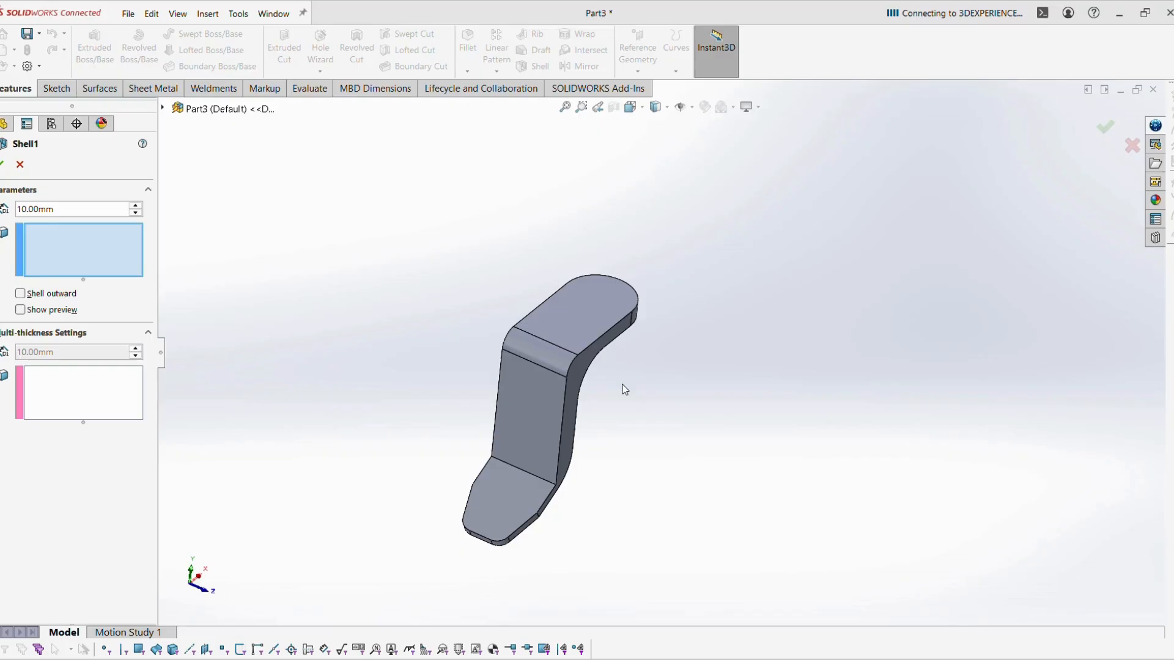
double_click(47, 211)
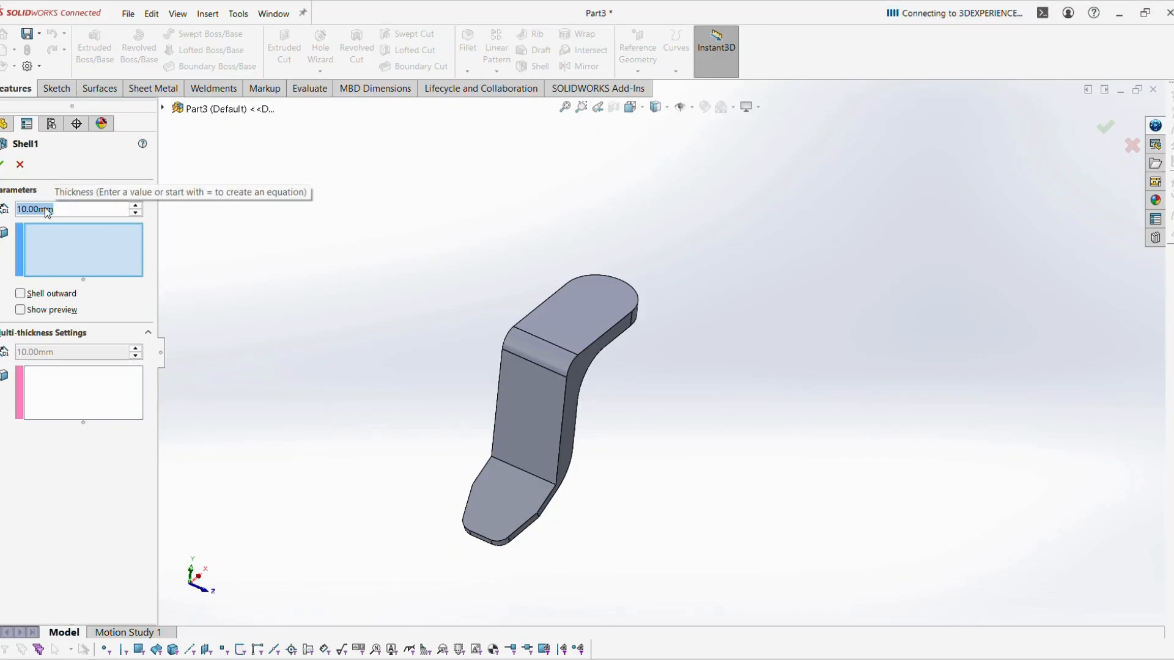
type("6")
key("Return")
left_click(67, 312)
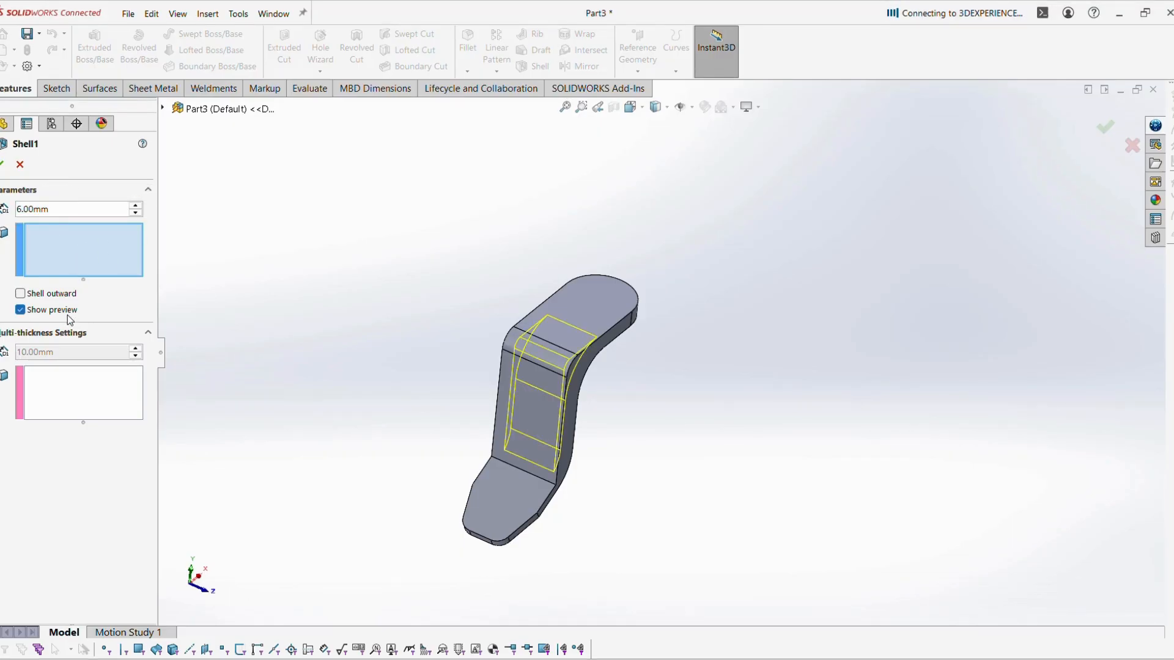
Step: Shell the bracket with the outer vertical face, the rounded corner face and the upper flange's top face removed
left_click(517, 438)
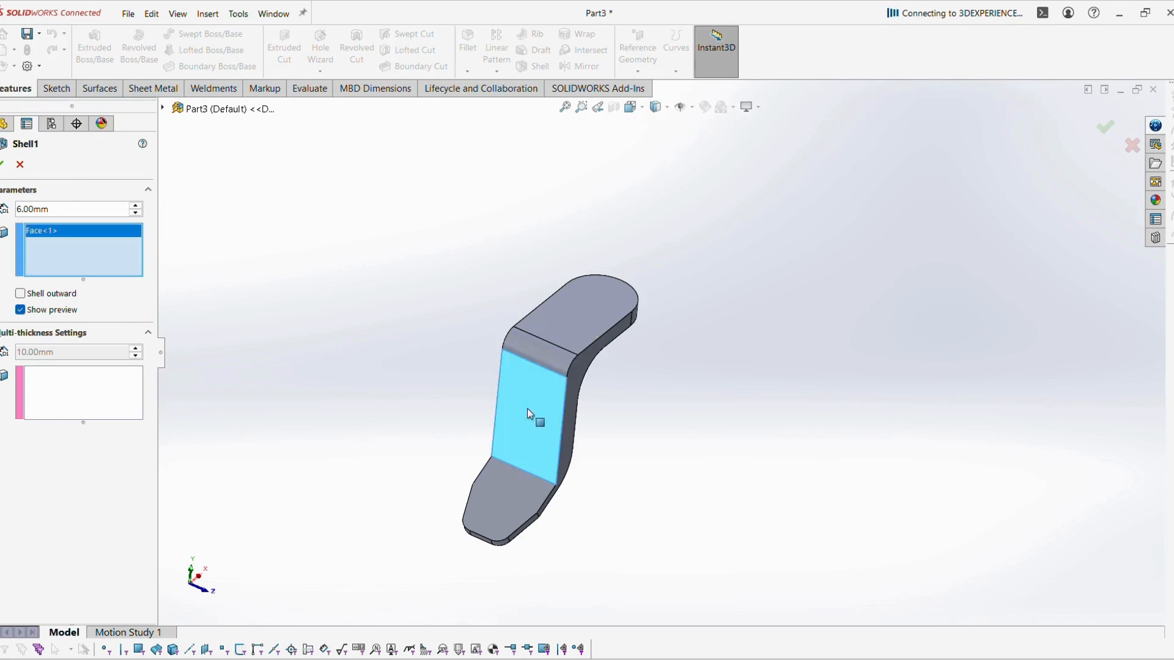
left_click(541, 355)
left_click(578, 318)
mouse_move(633, 345)
middle_mouse_down()
mouse_move(665, 364)
mouse_move(648, 355)
middle_mouse_up()
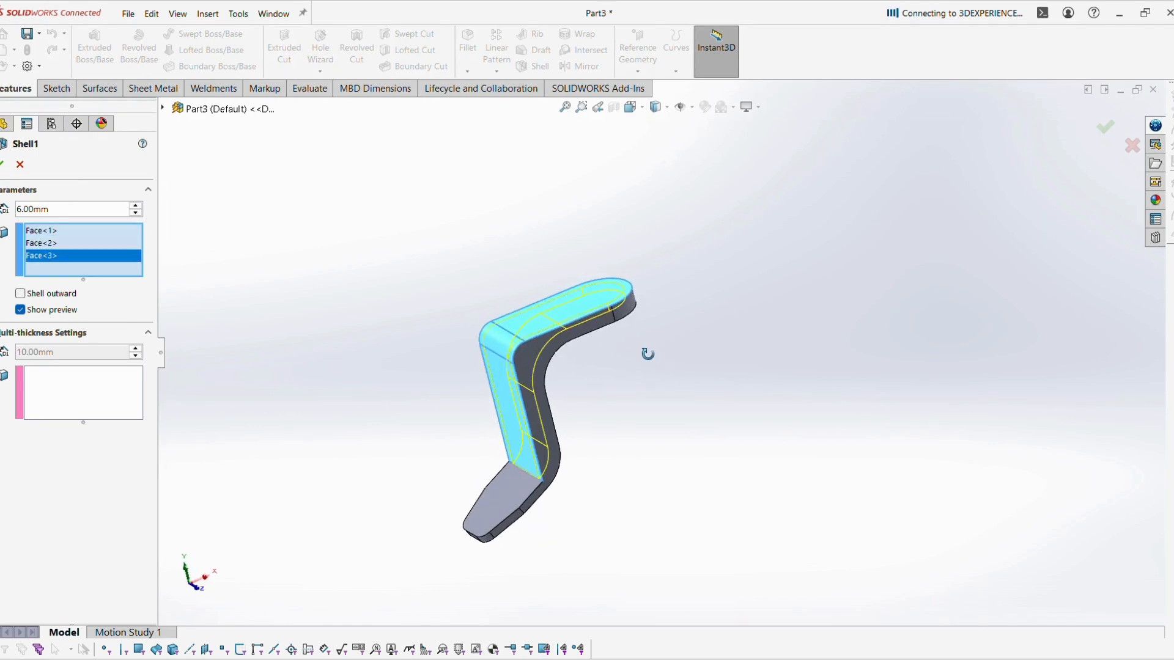
key("Return")
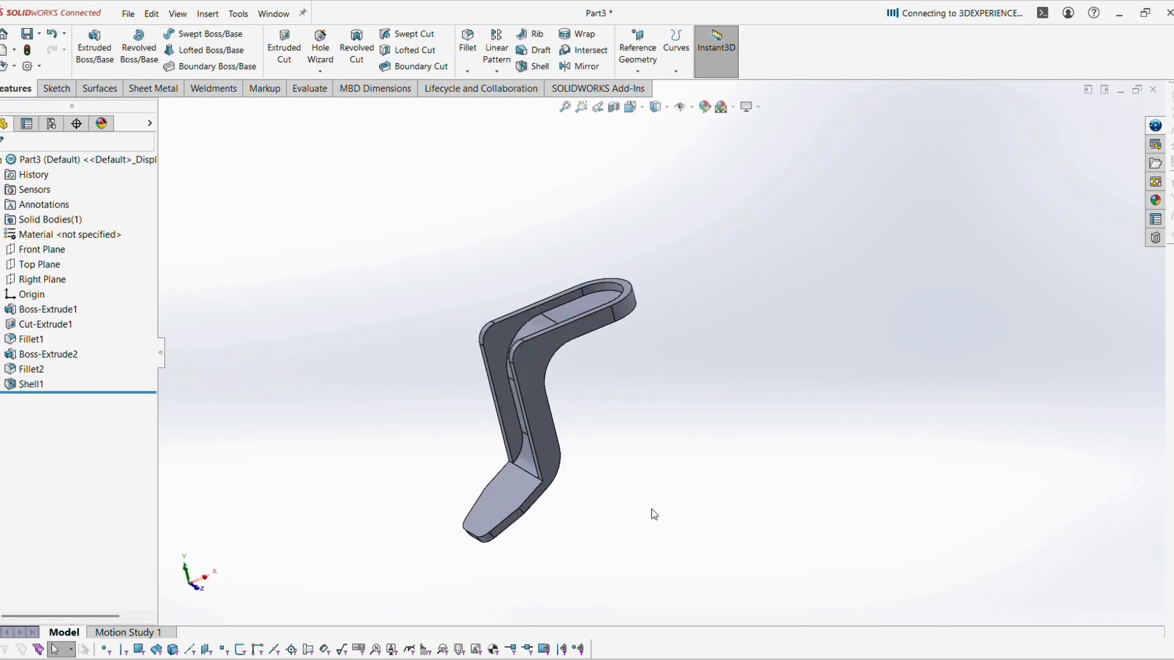
Step: Apply a 28 mm constant-size fillet to the inner edge where the side walls meet the lower flange
mouse_move(652, 514)
middle_mouse_down()
mouse_move(724, 424)
mouse_move(683, 423)
mouse_move(637, 505)
middle_mouse_up()
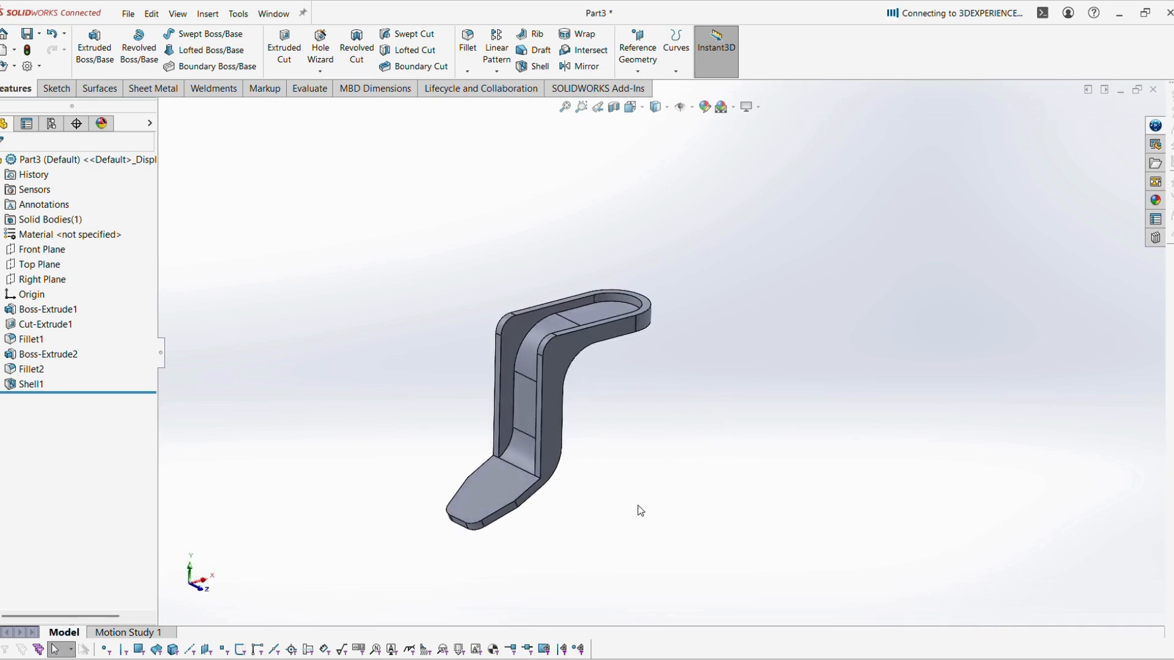
scroll(548, 460, "down", 3)
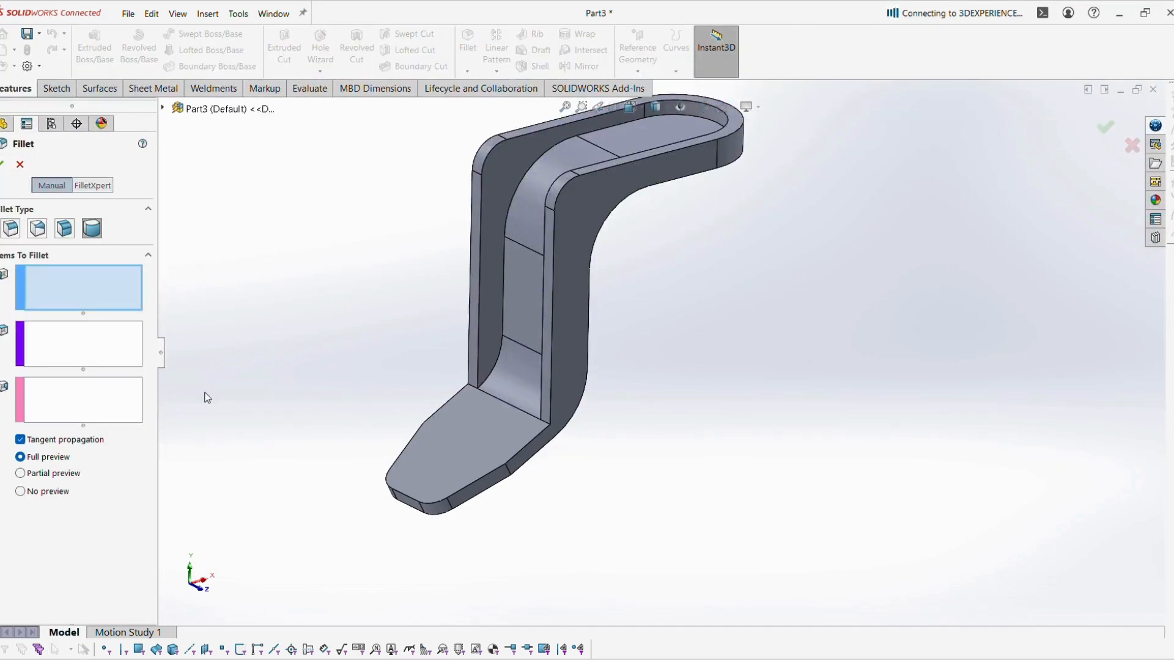
left_click(6, 235)
double_click(90, 453)
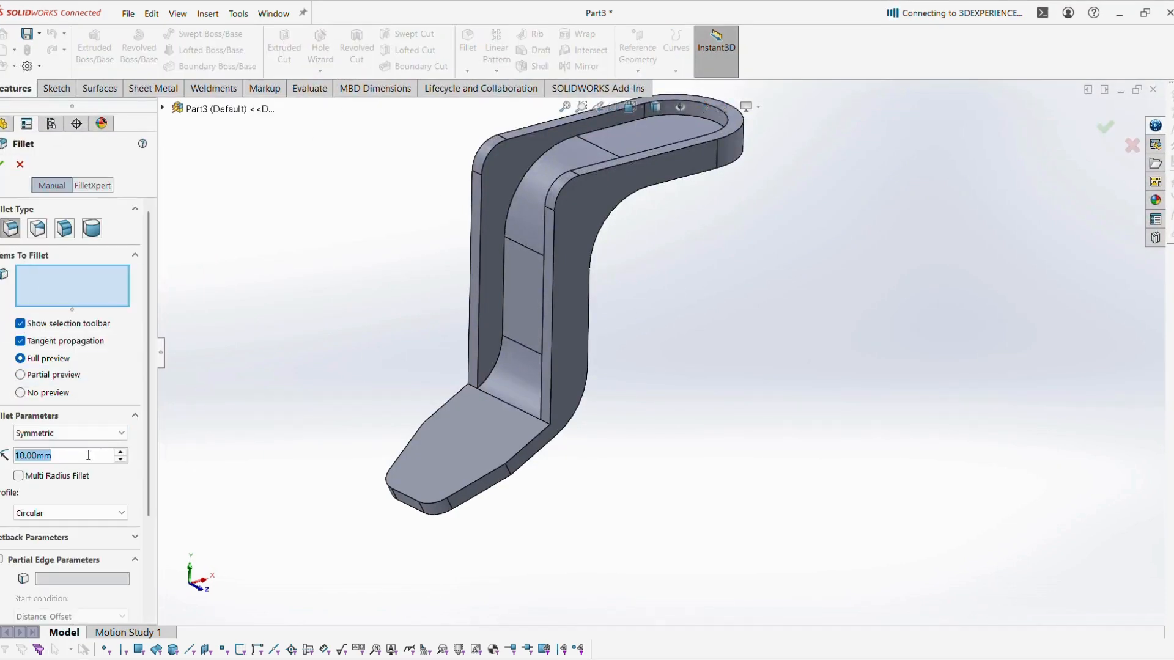
type("28")
key("Return")
left_click(473, 388)
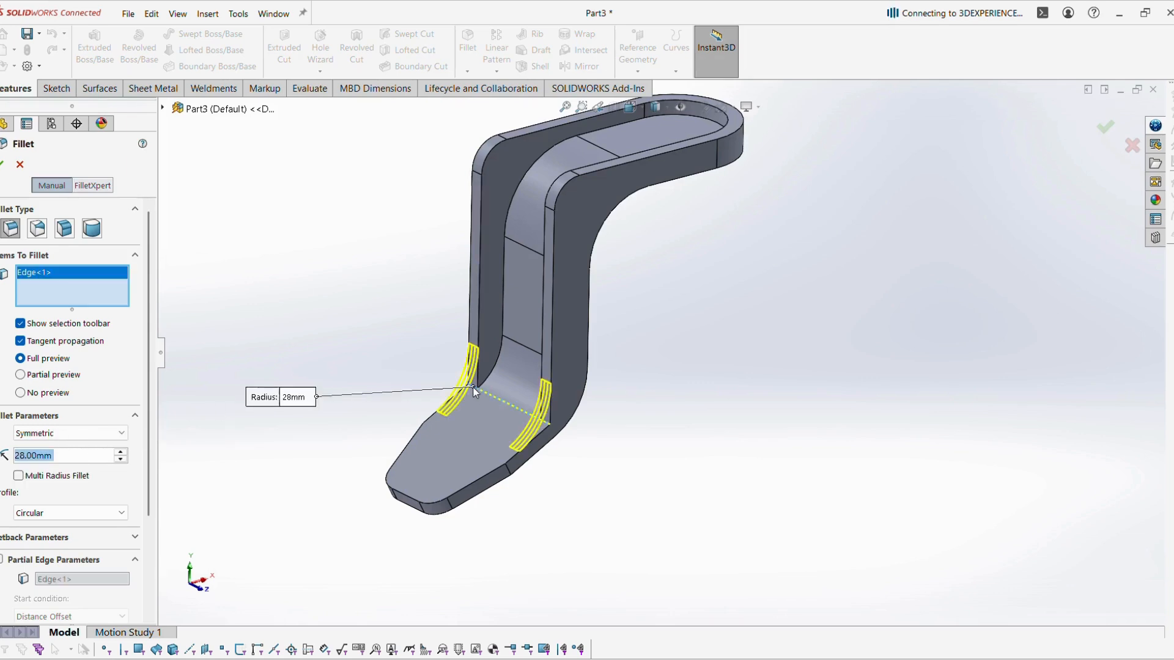
middle_click_drag(637, 460, 647, 482)
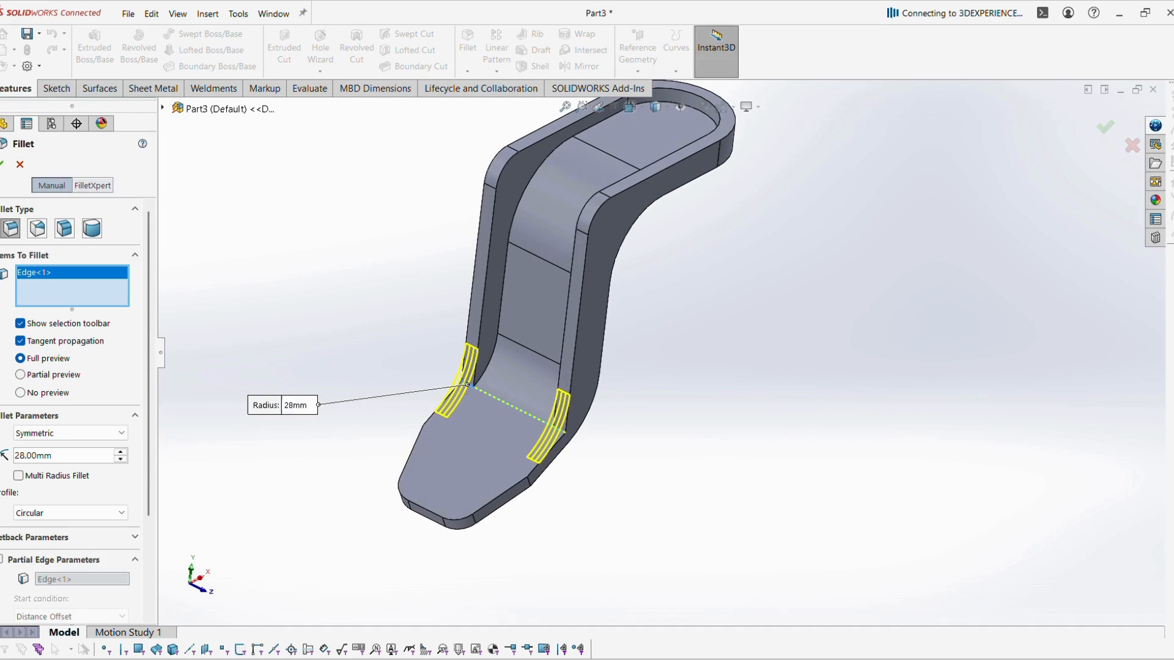
left_click(4, 162)
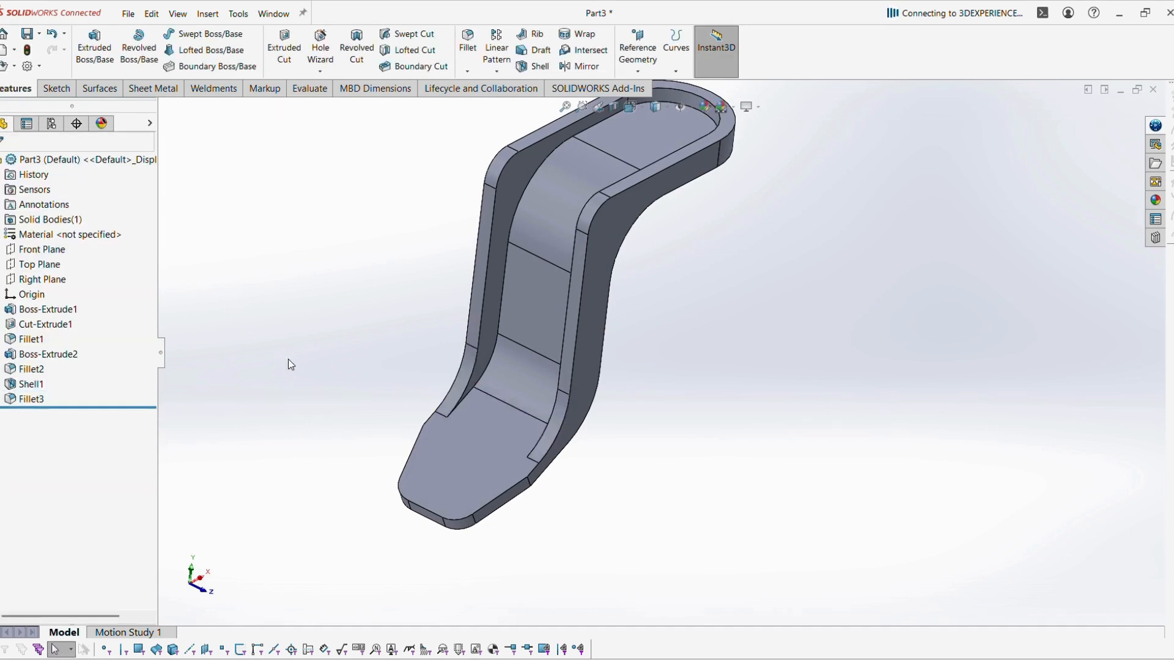
Step: Consult the reference drawing and open a new sketch on the Front Plane
middle_click_drag(288, 359, 238, 297)
scroll(255, 320, "up", 2)
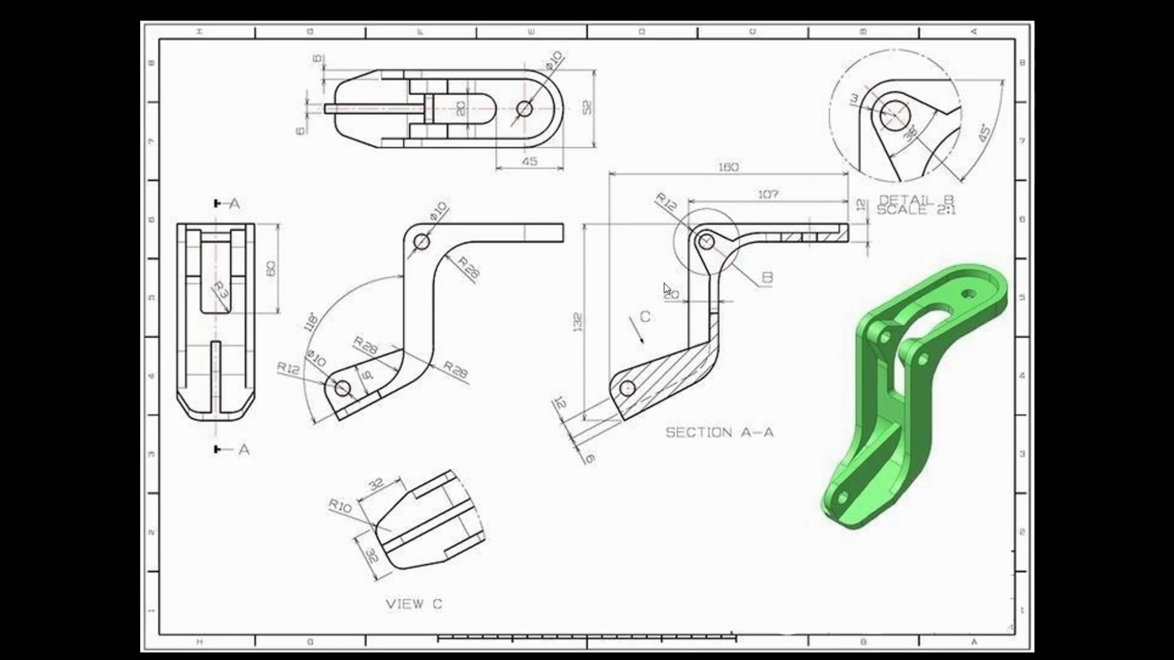
key("alt+Tab")
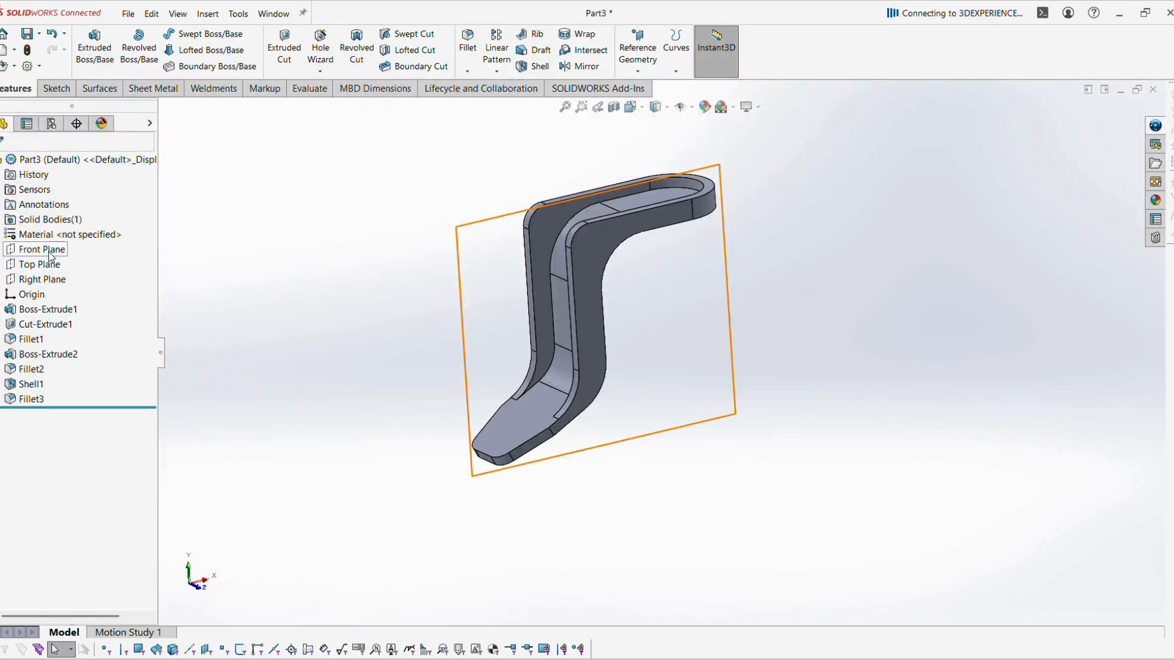
left_click(42, 250)
left_click(63, 233)
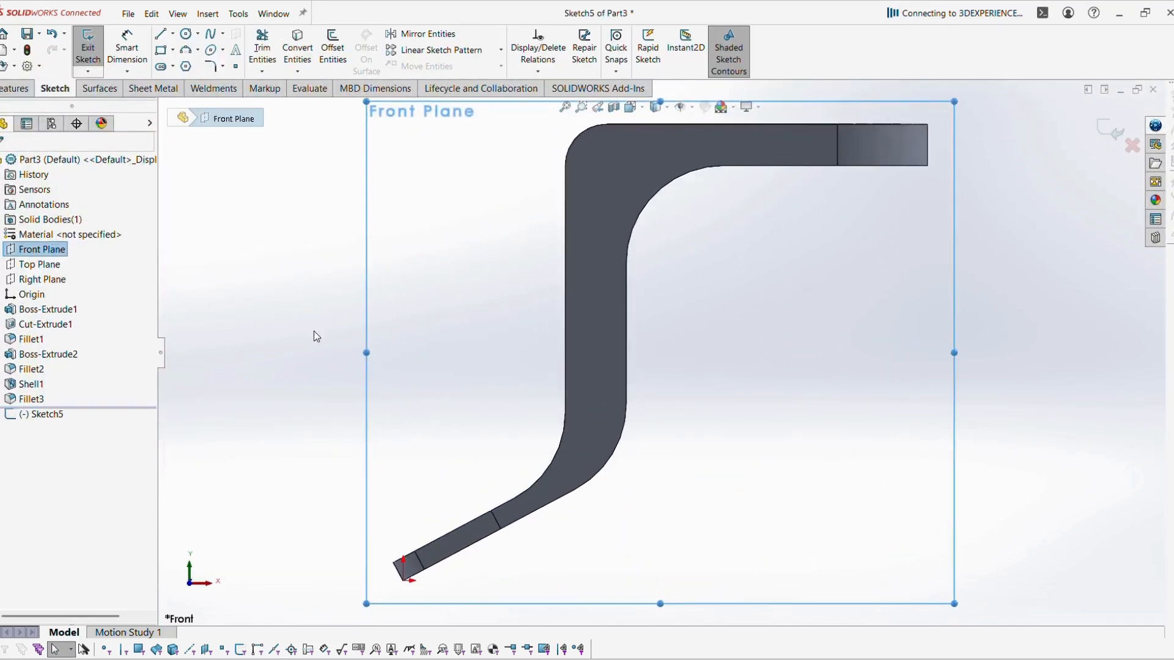
Step: Change the scene background to Plain White
scroll(821, 405, "up", 4)
scroll(672, 244, "down", 4)
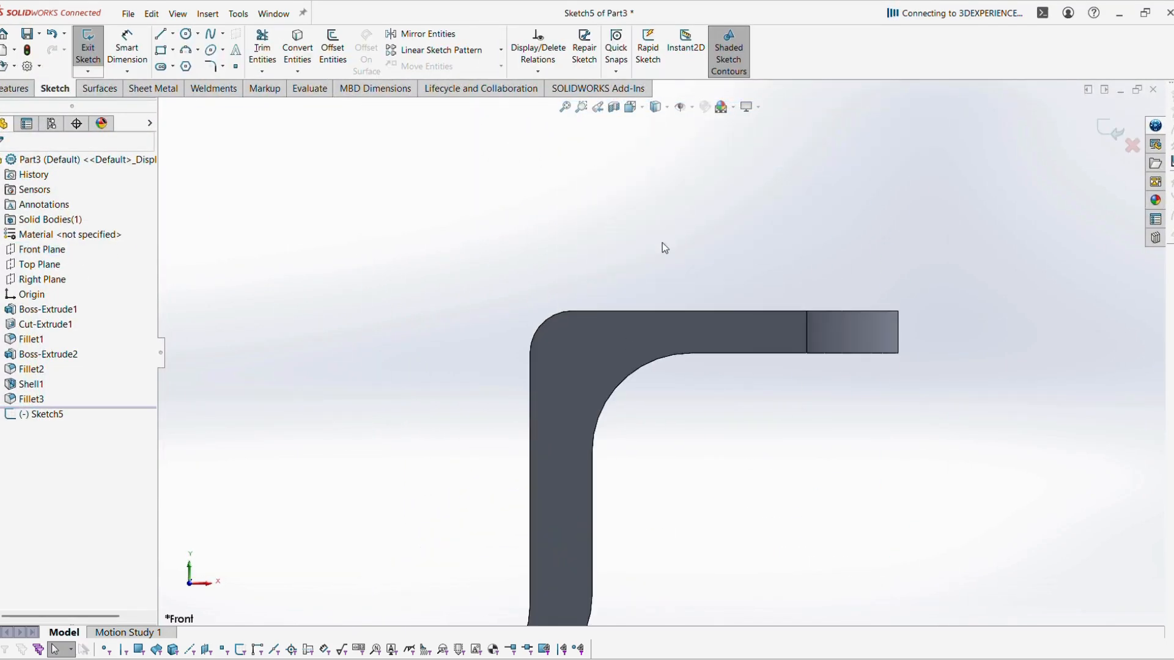
left_click(748, 107)
left_click(734, 108)
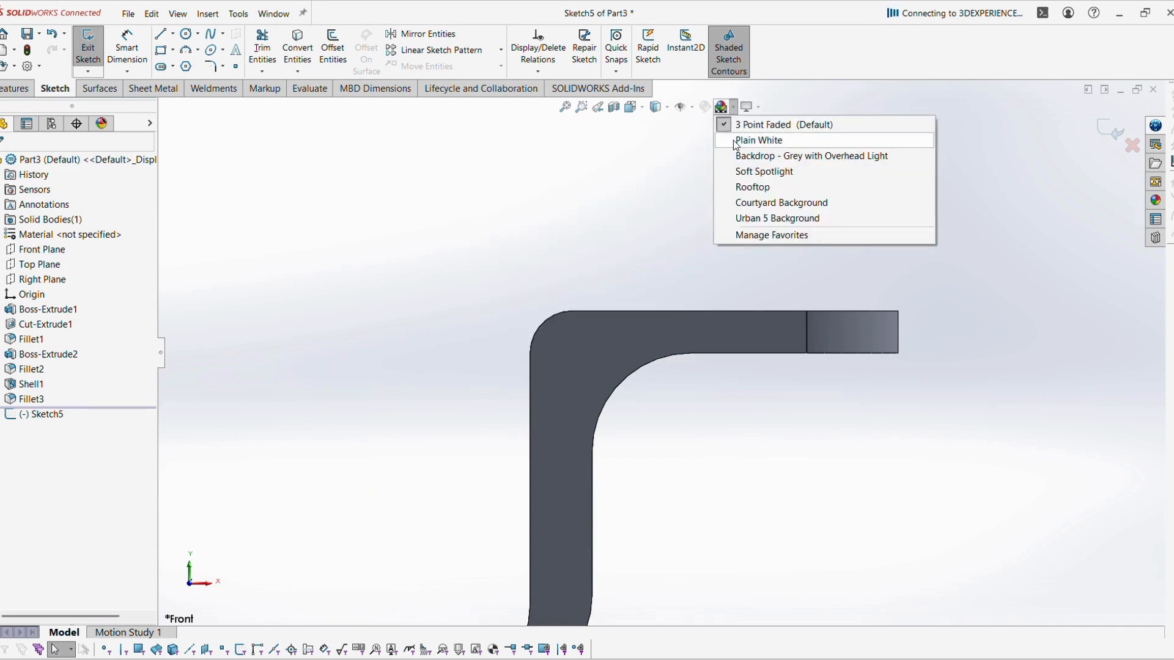
left_click(770, 140)
Step: Sketch a circle about 9.6 mm in diameter inside the bracket's upper corner and make it concentric with the outer corner arc
scroll(691, 439, "down", 2)
left_click(186, 33)
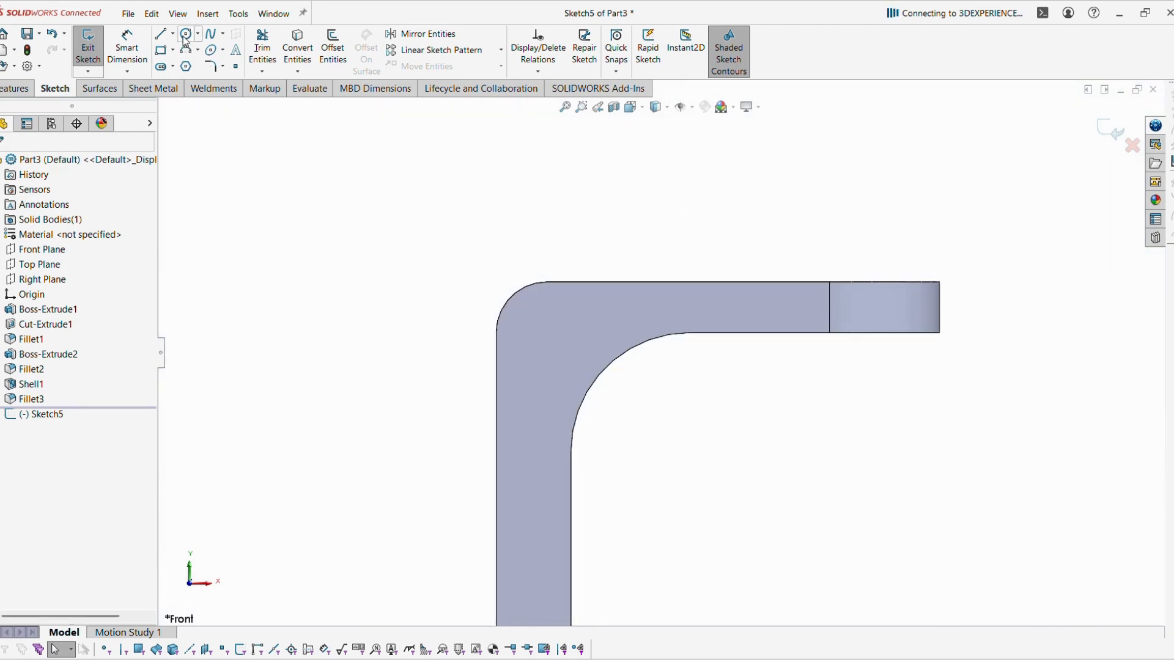
left_click(541, 332)
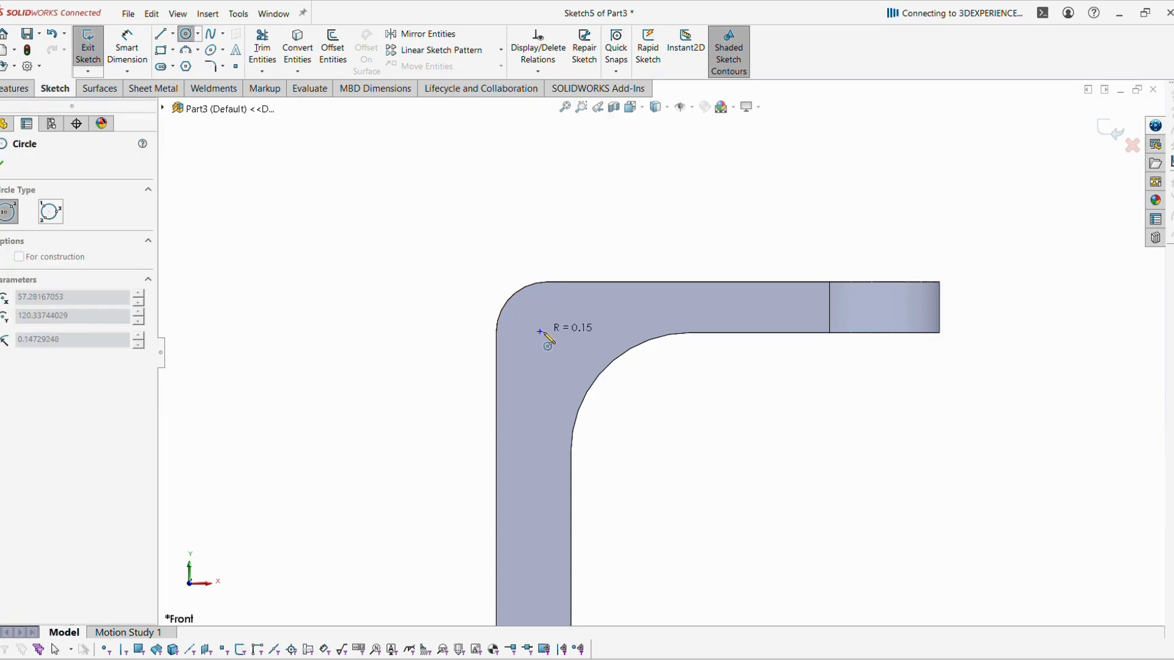
left_click(561, 354)
key("Escape")
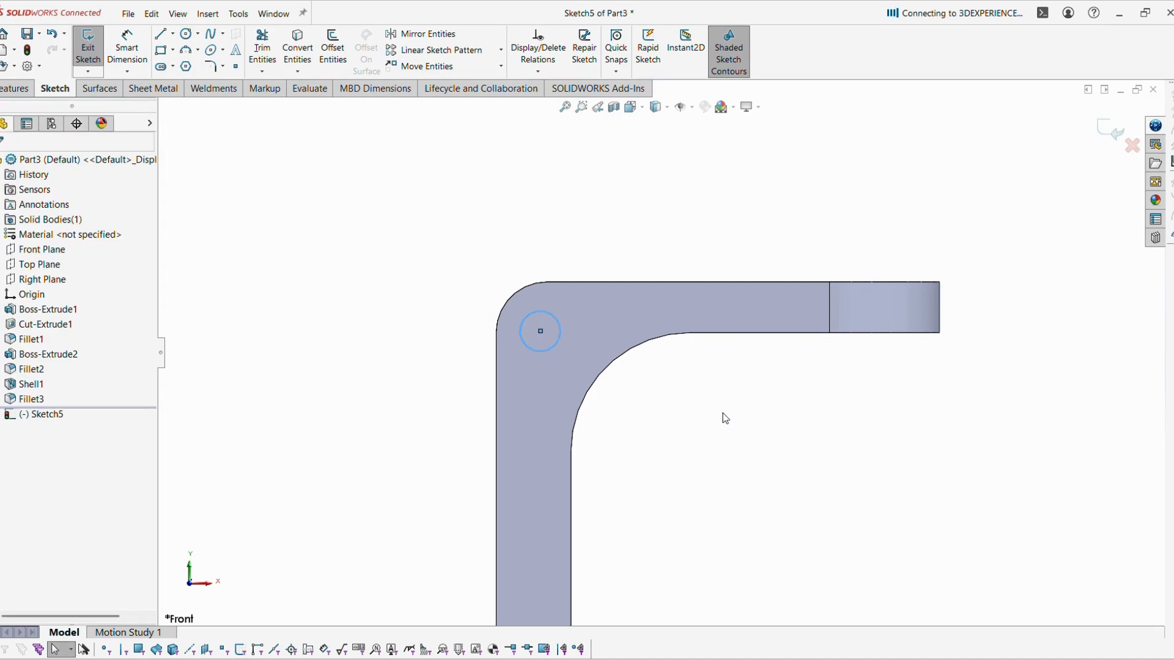
left_click(516, 295, "ctrl")
left_click(593, 238)
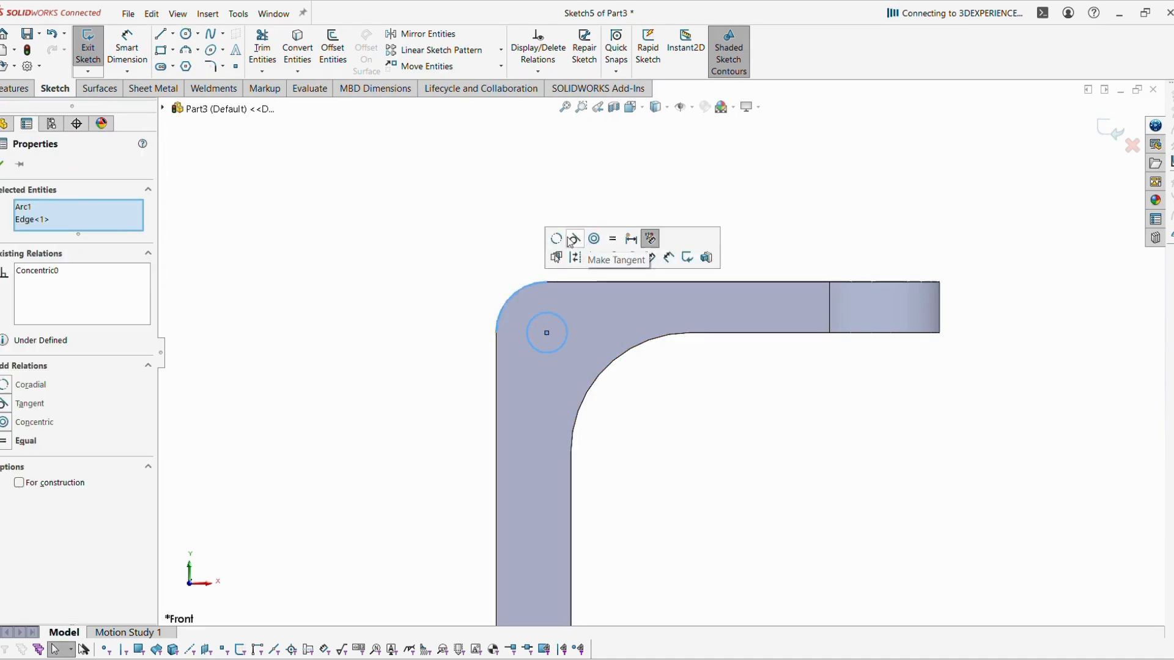
left_click(418, 214)
Step: Dimension the circle's diameter as 10 mm according to the reference drawing
left_click(127, 48)
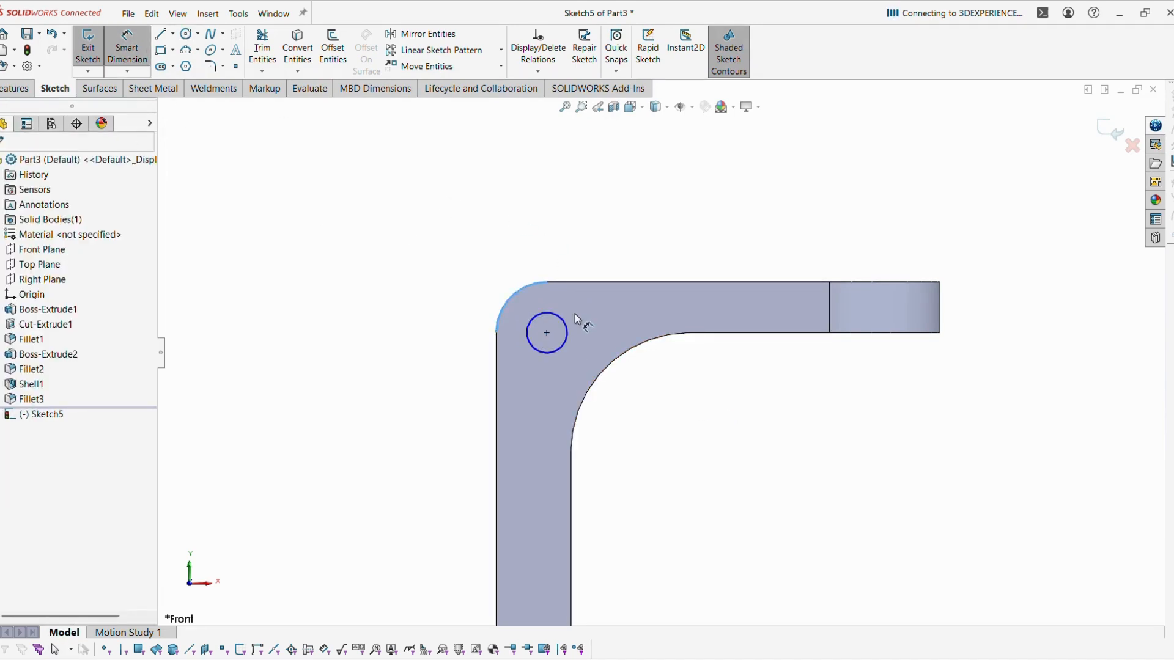
left_click(564, 328)
left_click(609, 228)
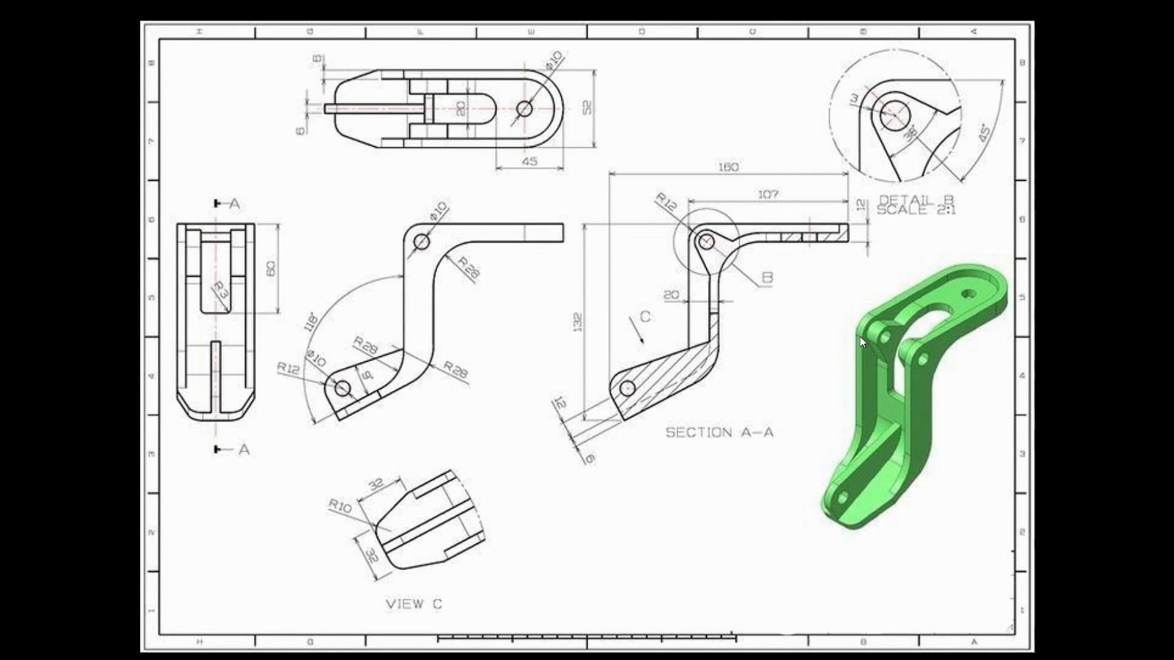
key("alt+Tab")
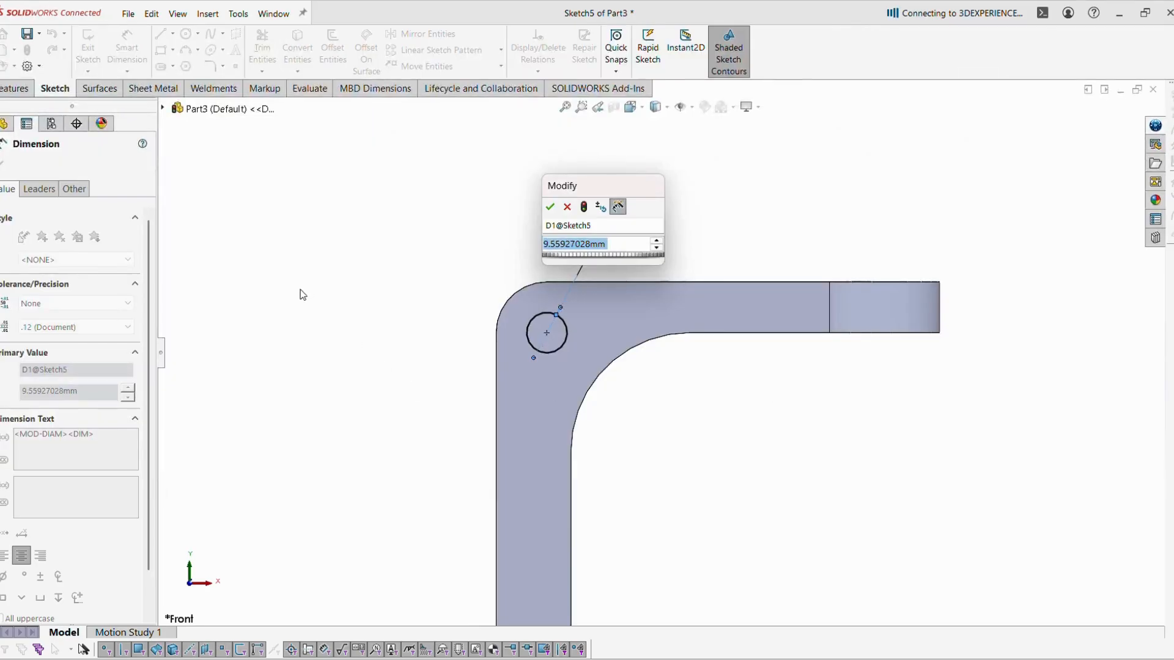
type("10")
key("Return")
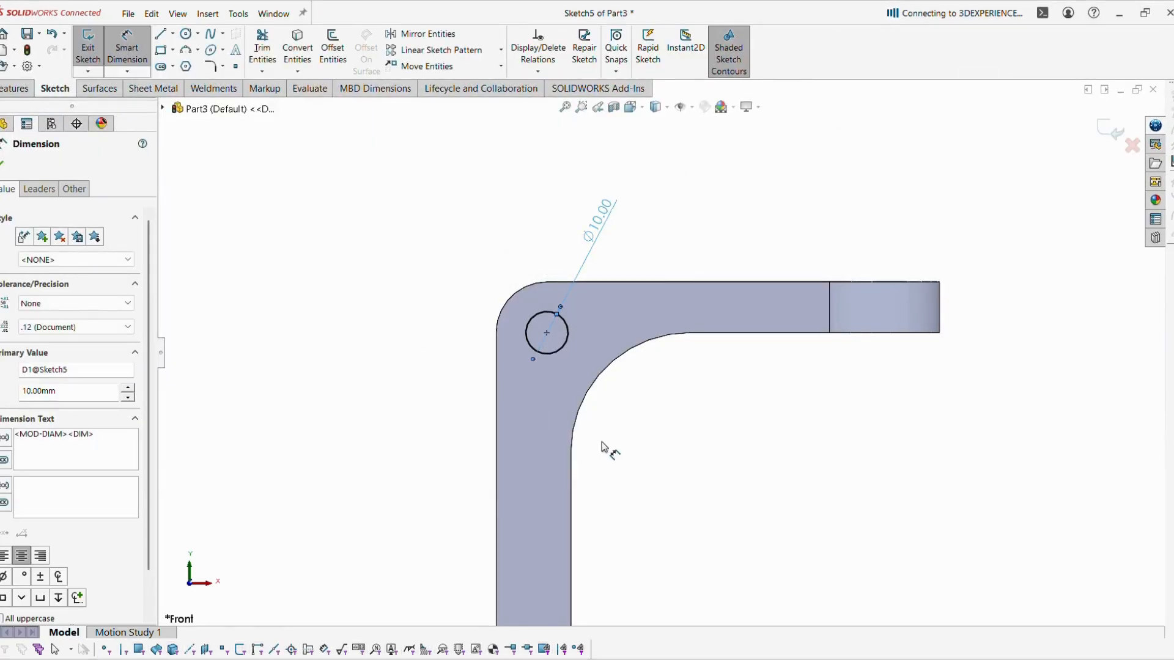
key("Escape")
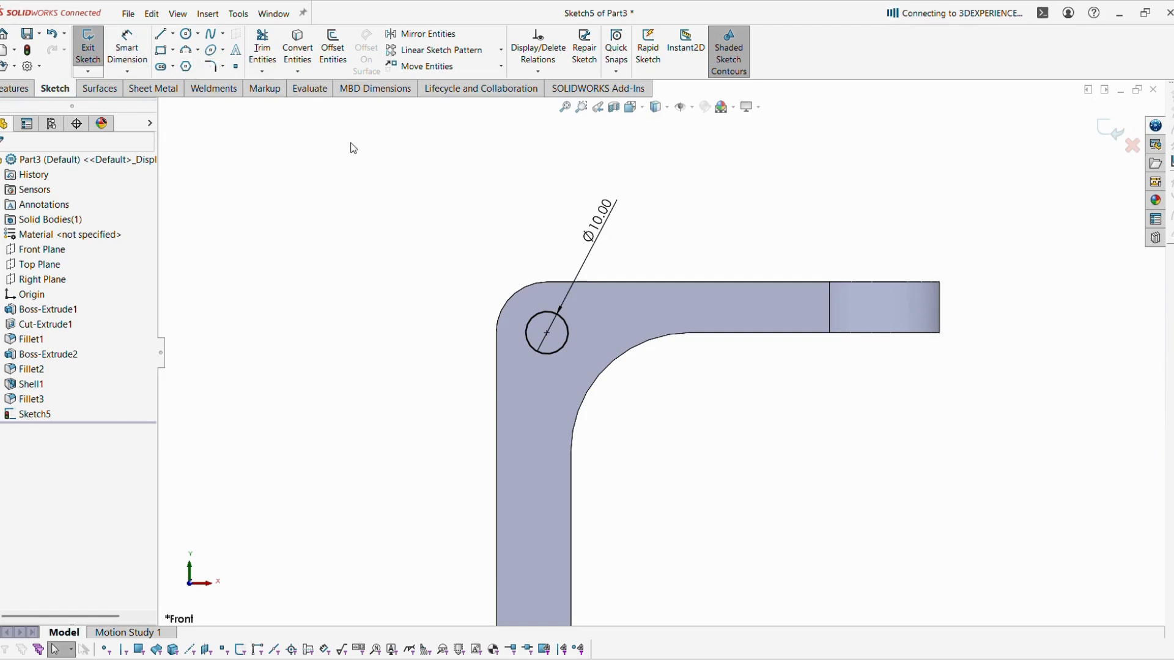
Step: Offset the 10 mm circle outward by 3 mm
left_click(333, 49)
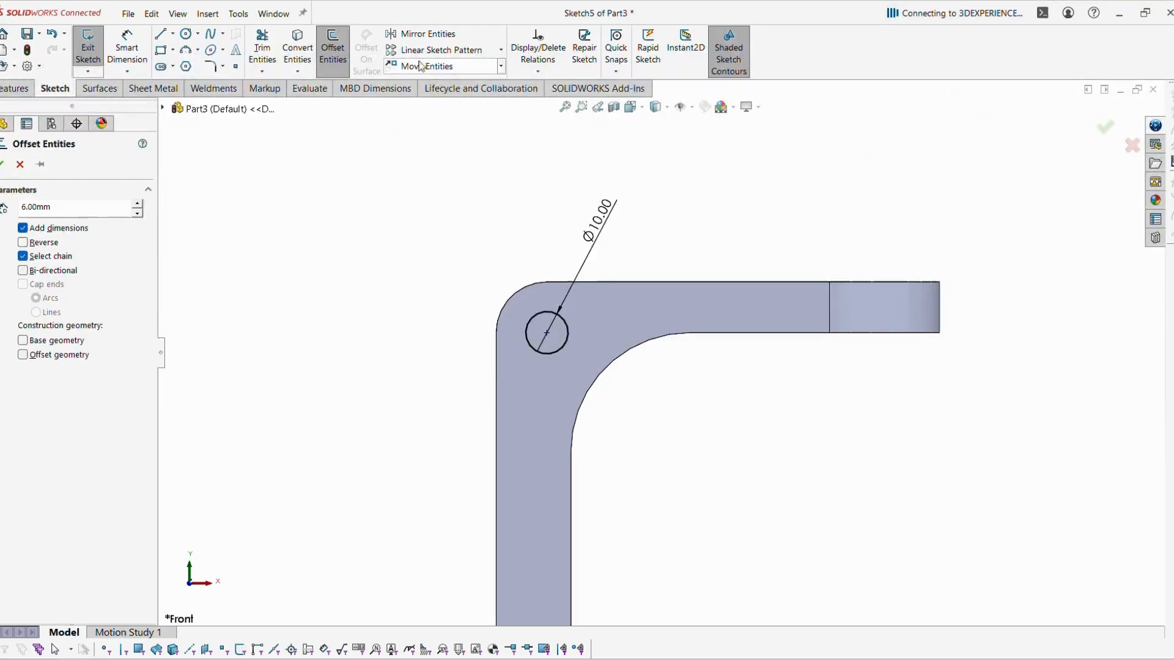
left_click(532, 325)
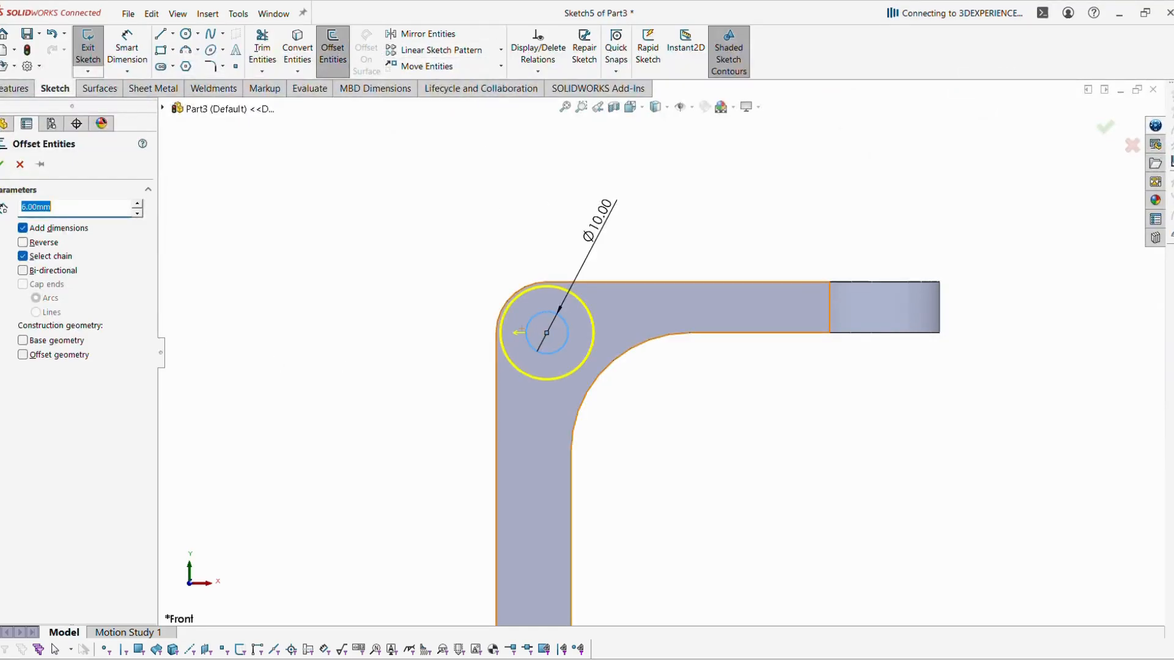
type("3")
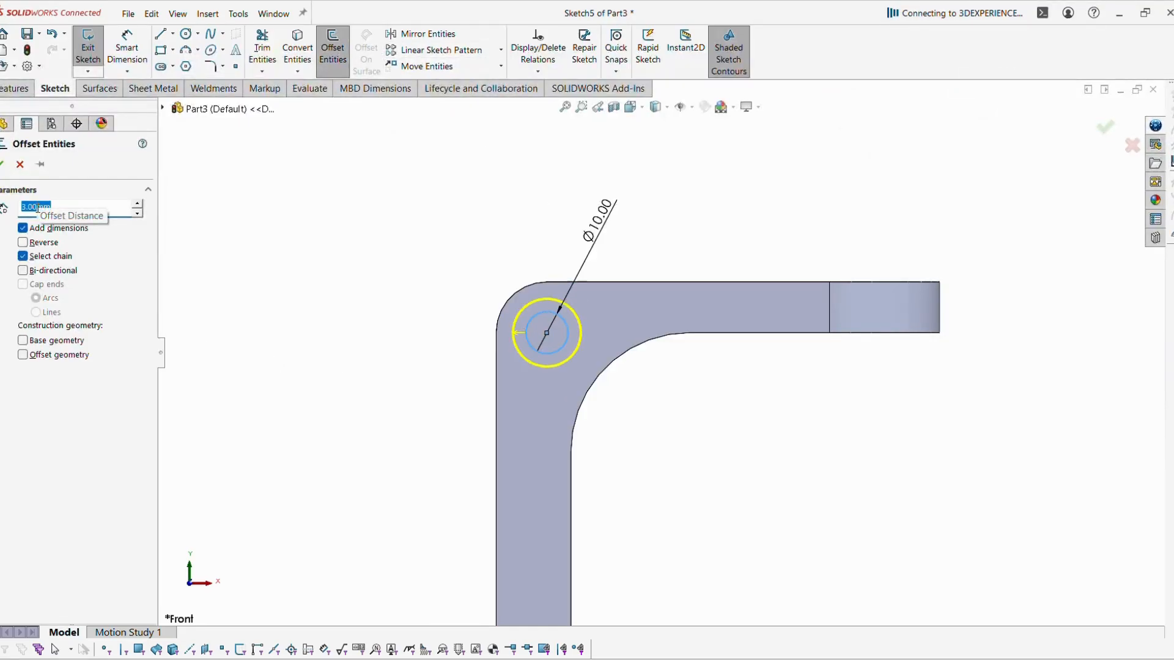
key("Return")
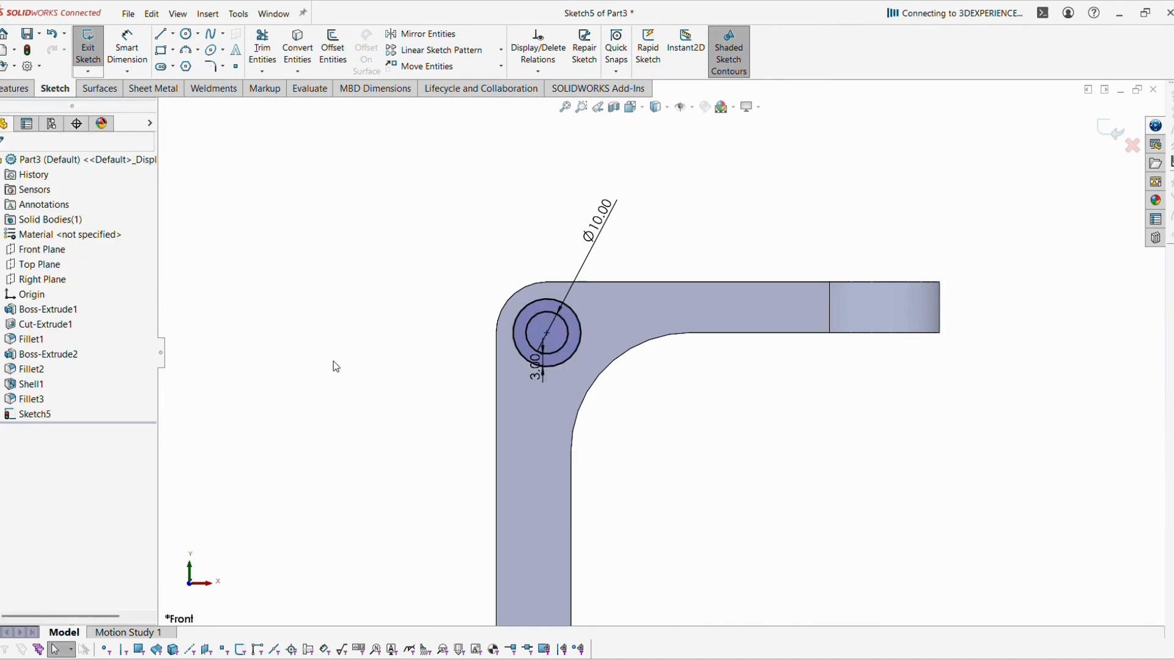
Step: Convert the curved inner floor edge of the upper bend into the sketch and recheck the reference drawing
middle_click_drag(593, 347, 691, 465)
left_click(448, 315)
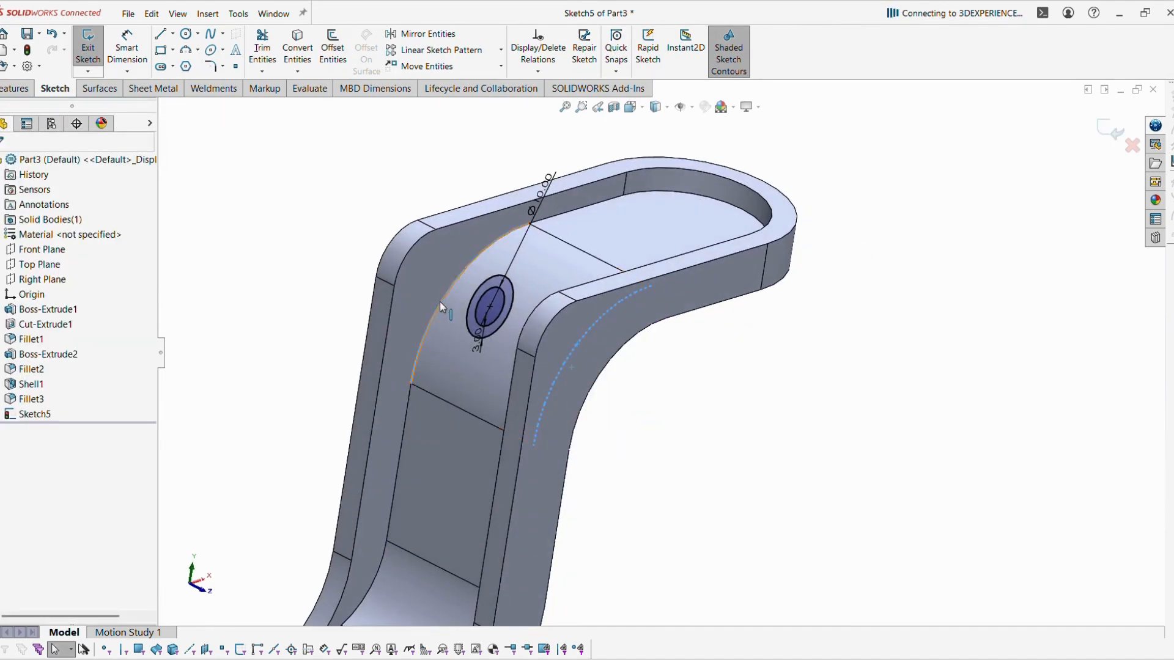
left_click(302, 65)
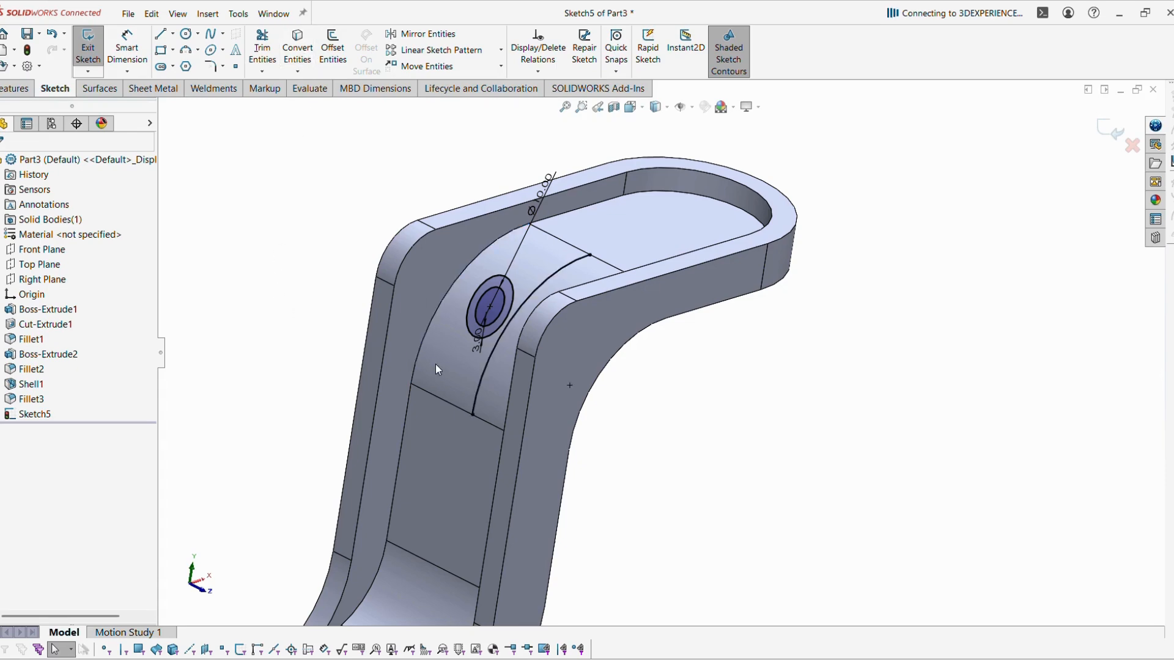
middle_click_drag(437, 369, 773, 393)
key("space")
left_click(902, 468)
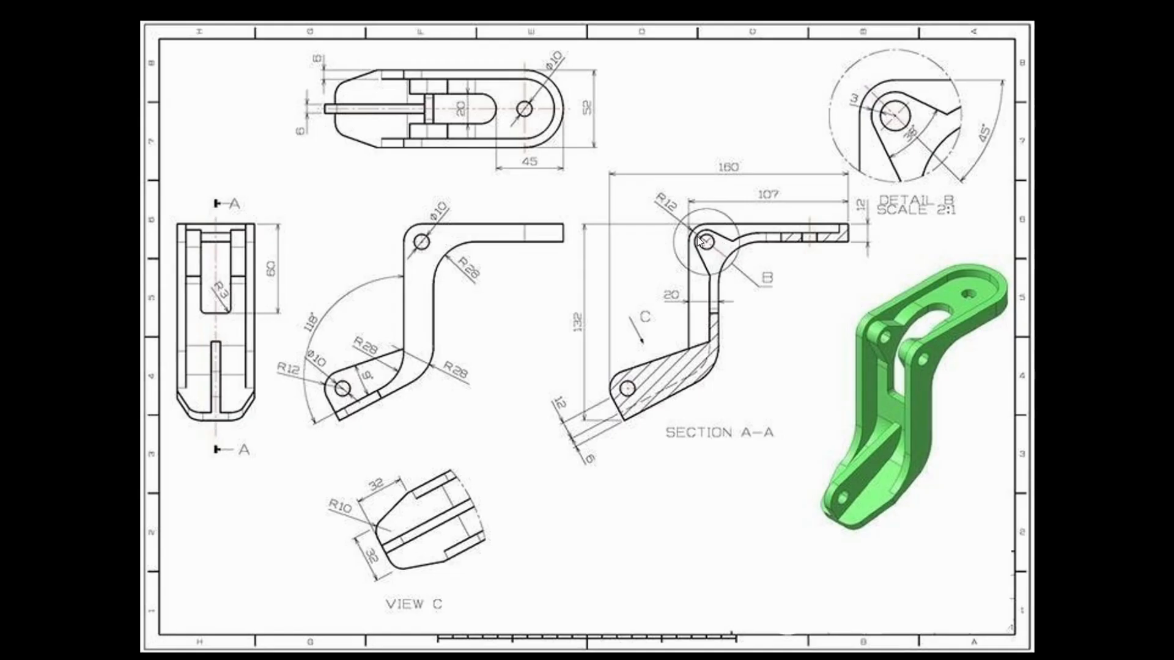
Step: Back in SOLIDWORKS, sketch a line about 16 mm long from the outer circle's lower-left side, tangent to it, down to the converted arc
key("alt+Tab")
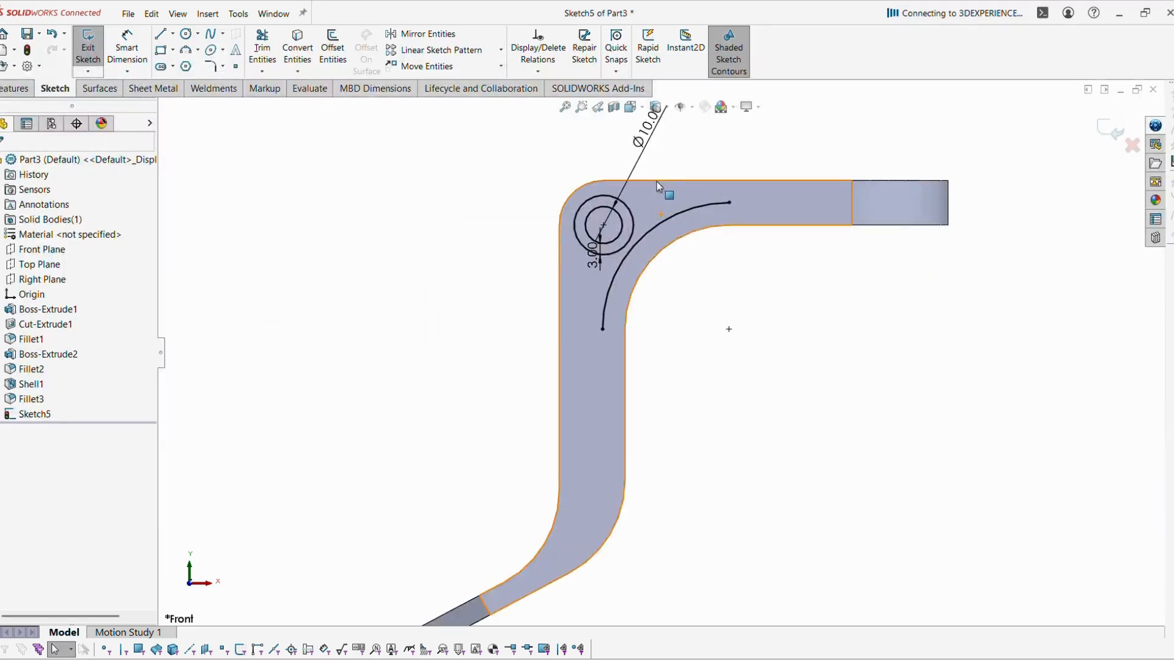
scroll(626, 279, "down", 3)
left_click(161, 34)
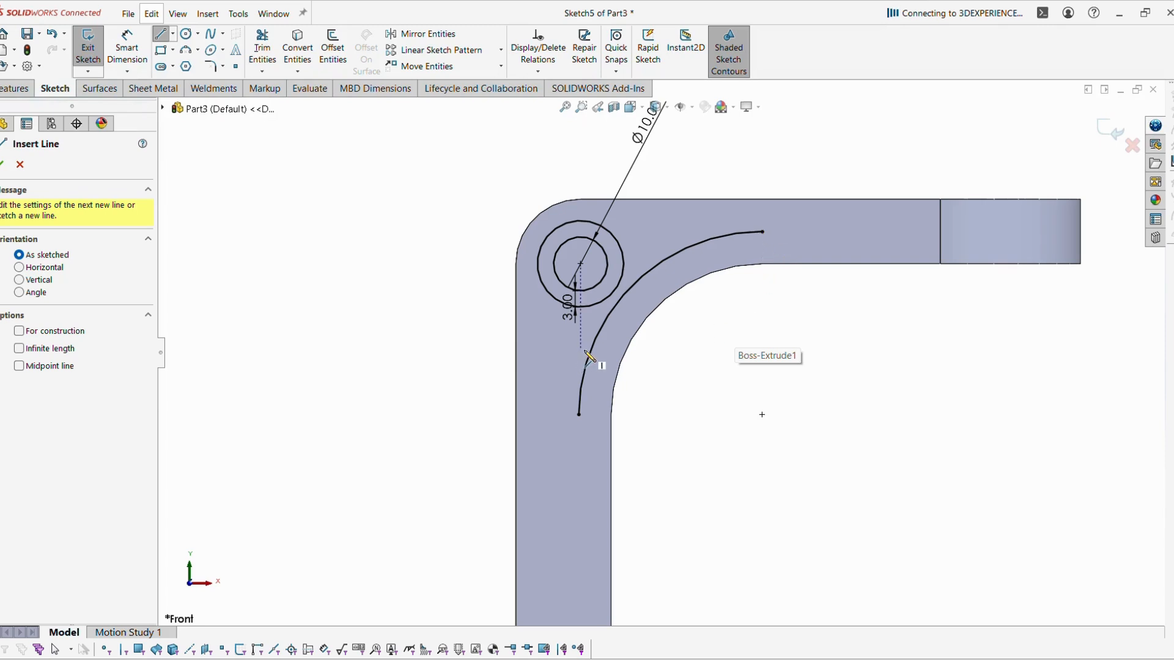
left_click(544, 285)
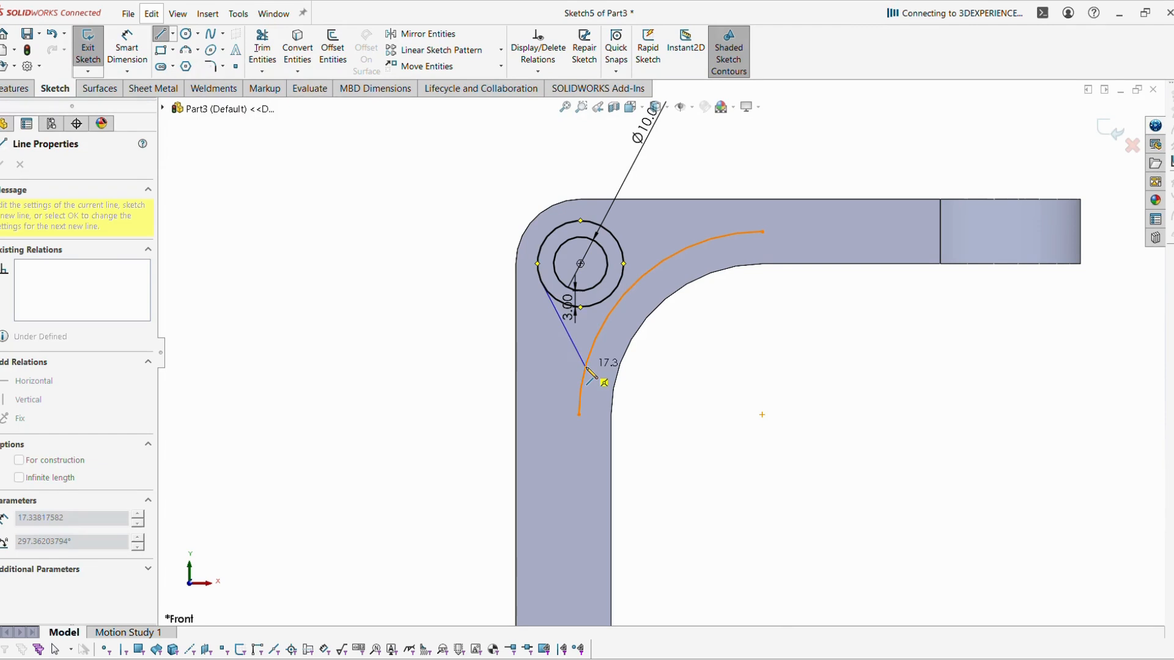
left_click(588, 361)
key("Escape")
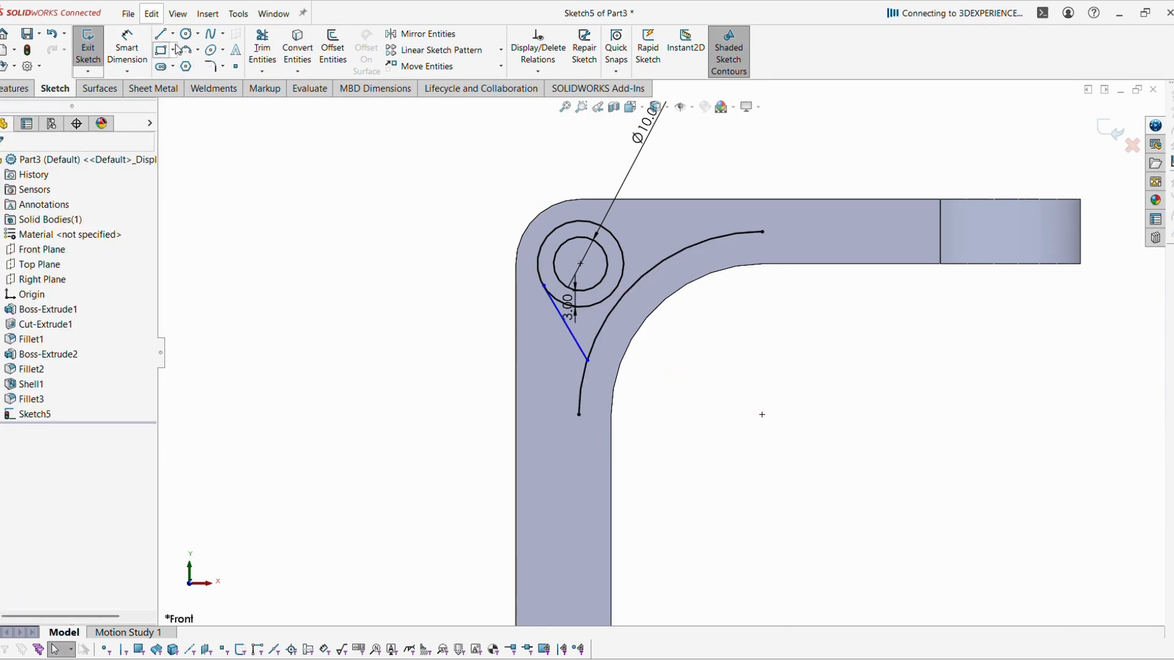
Step: Sketch a second line from the outer circle's upper-right side, tangent to it, to the upper part of the converted arc
key("l")
left_click(601, 228)
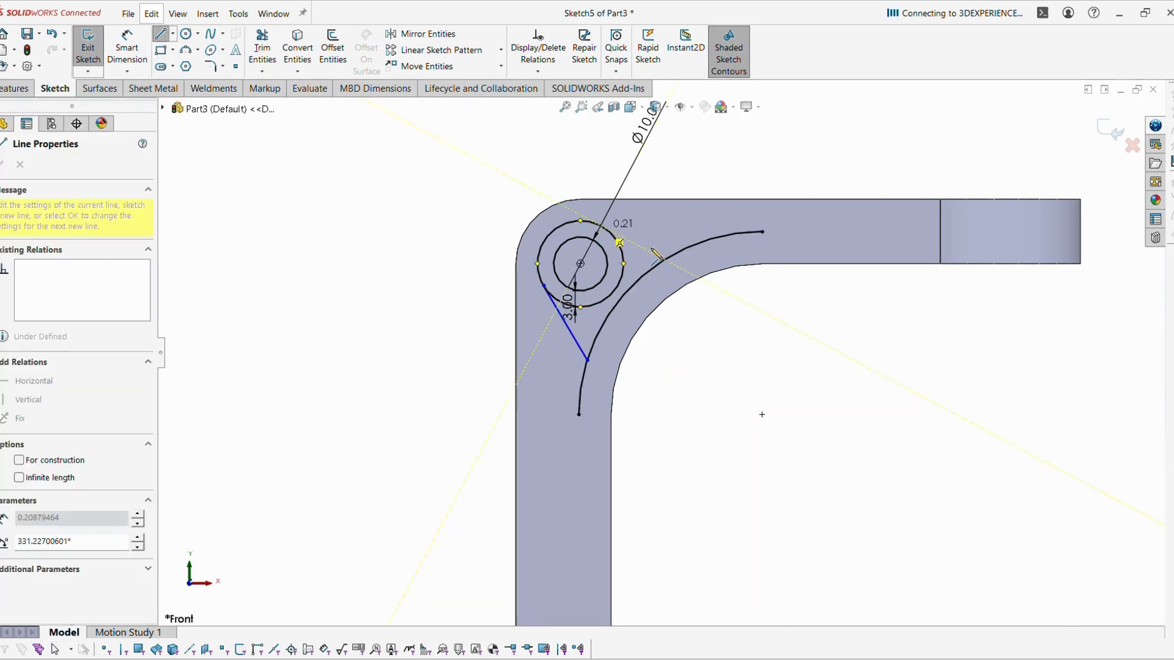
left_click(667, 260)
key("Escape")
key("Escape")
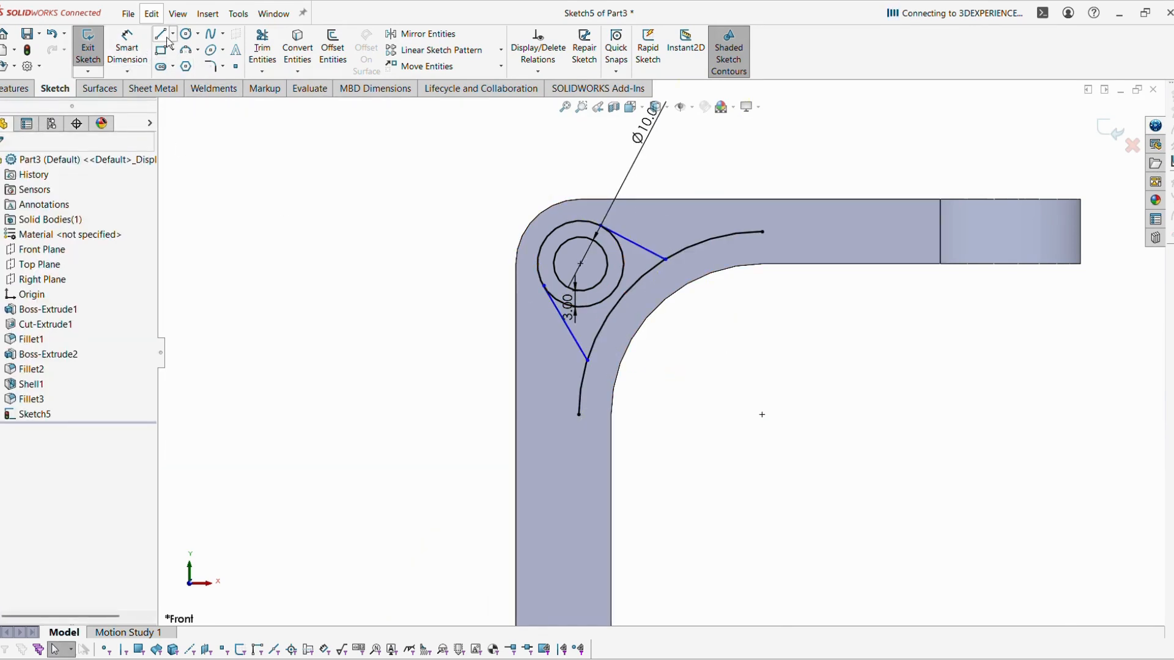
Step: Draw a centerline from the hole circle's centre to the centre point of the bend arc
left_click(173, 33)
left_click(195, 66)
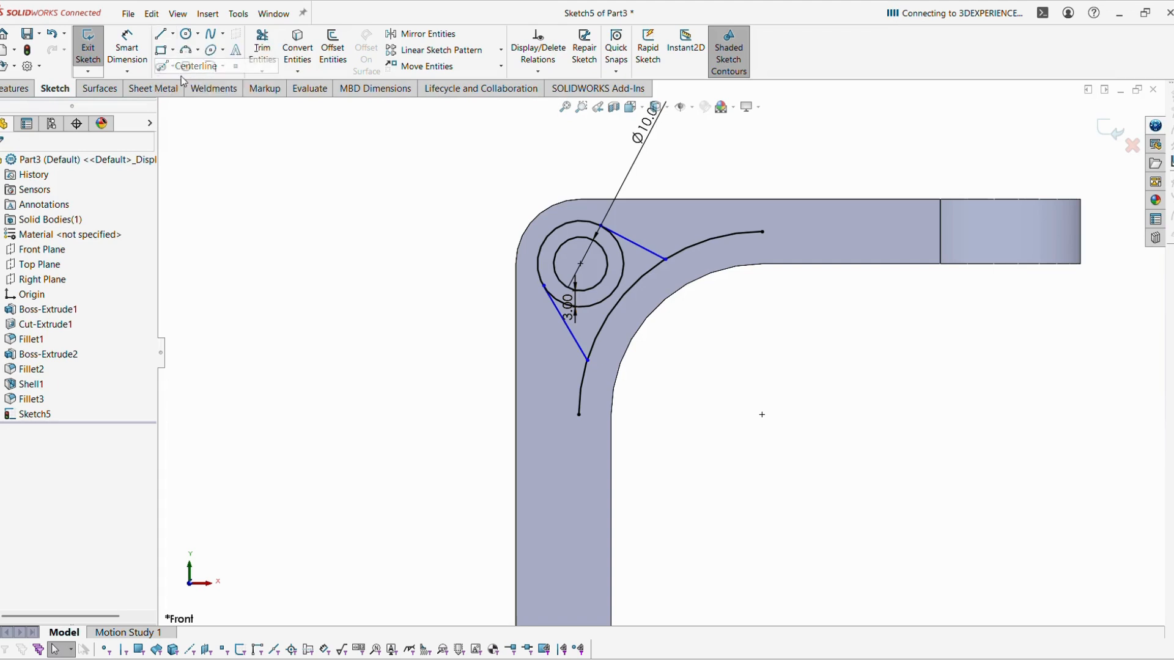
left_click(581, 264)
left_click(762, 415)
key("Escape")
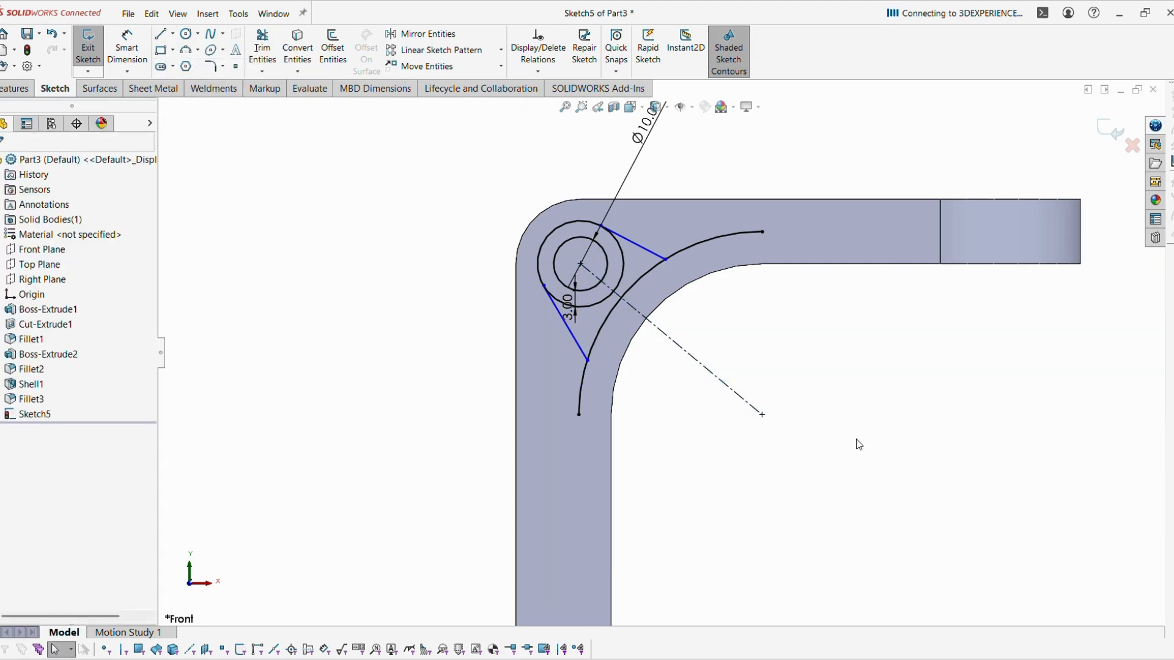
Step: Check the relations between the outer circle and each of the two support lines
left_click(549, 299)
left_click(540, 256)
left_click(559, 313, "ctrl")
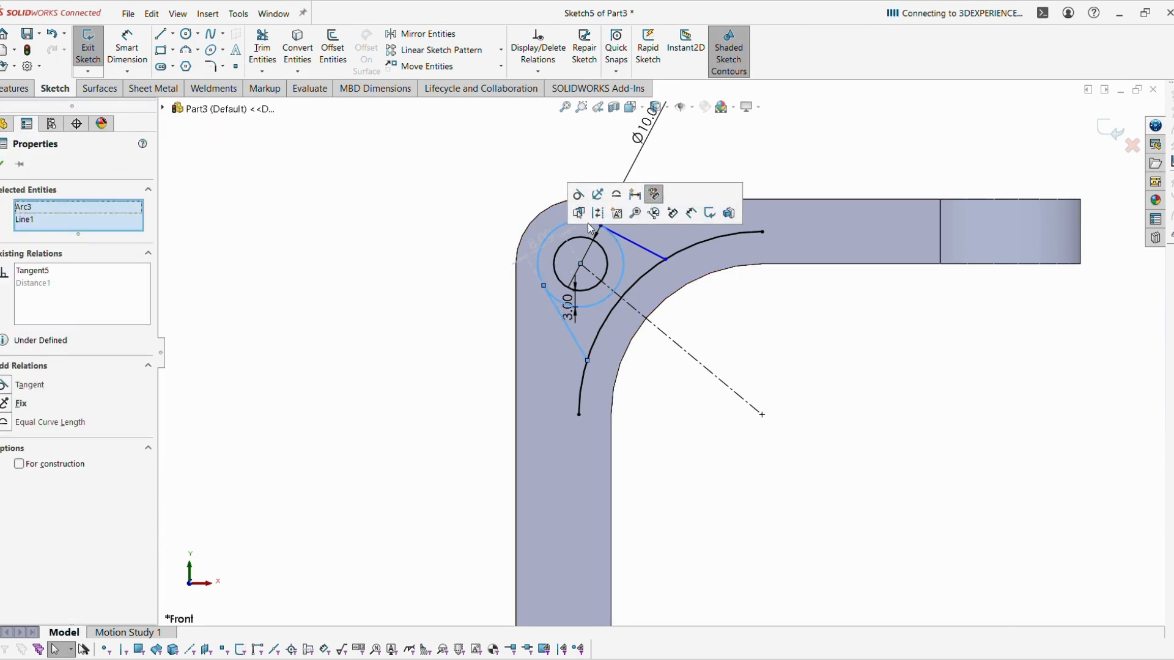
left_click(448, 205)
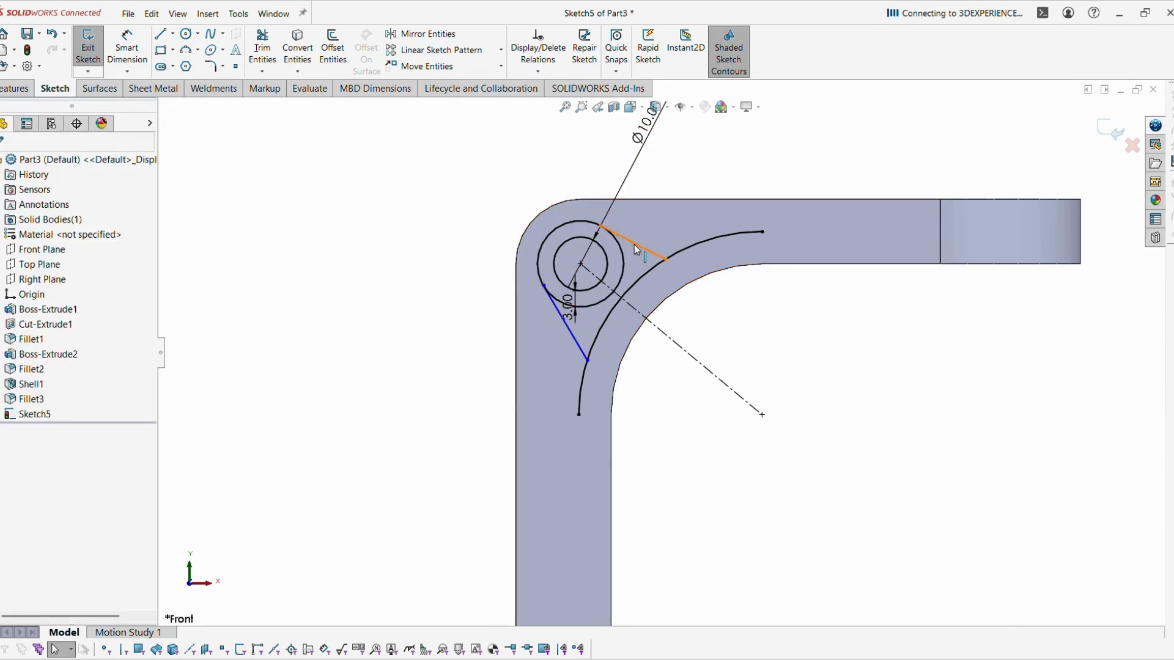
left_click(634, 244)
left_click(623, 251, "ctrl")
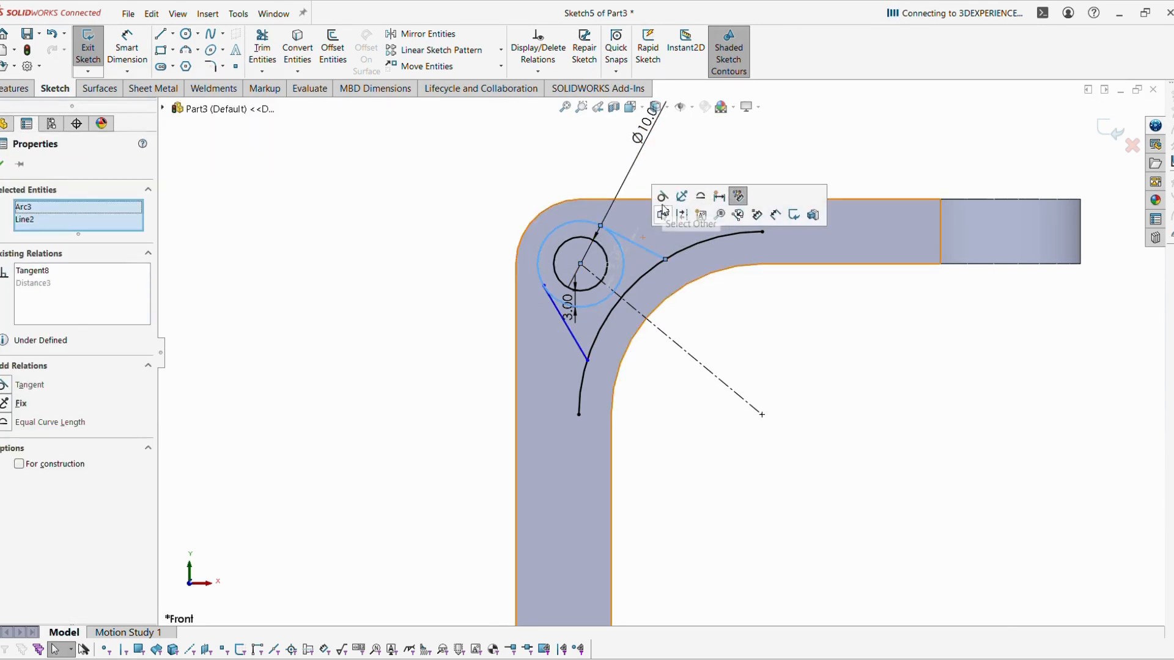
left_click(256, 236)
Step: Dimension the angle between the two support lines as 38° according to the reference drawing
left_click(127, 48)
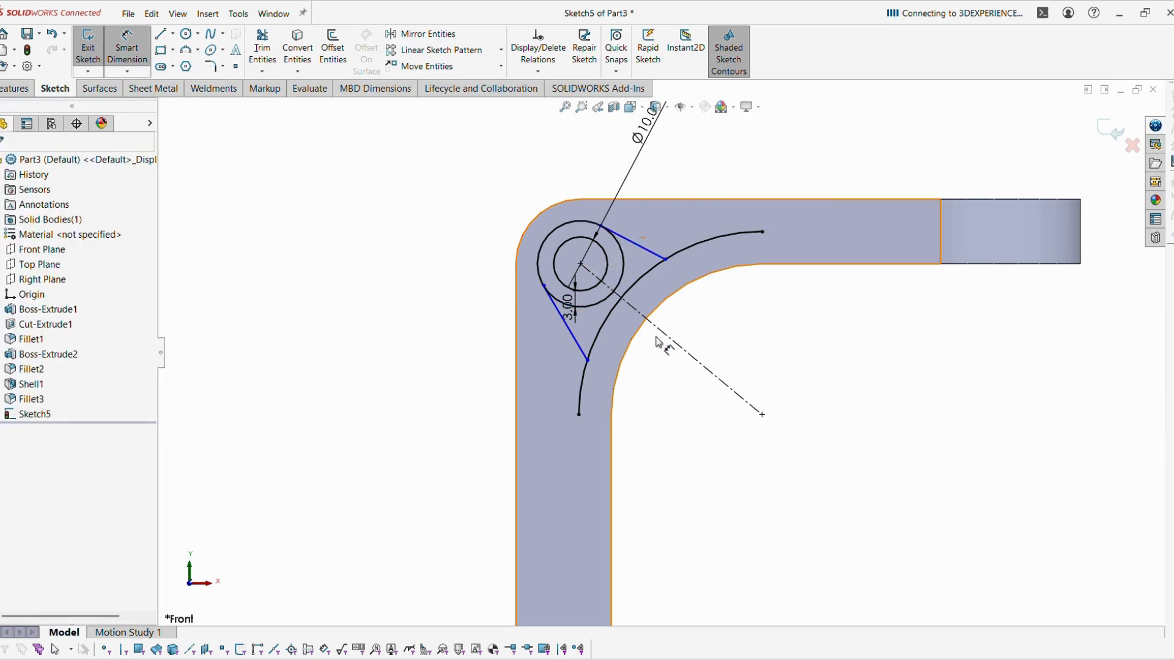
left_click(642, 248)
left_click(570, 328)
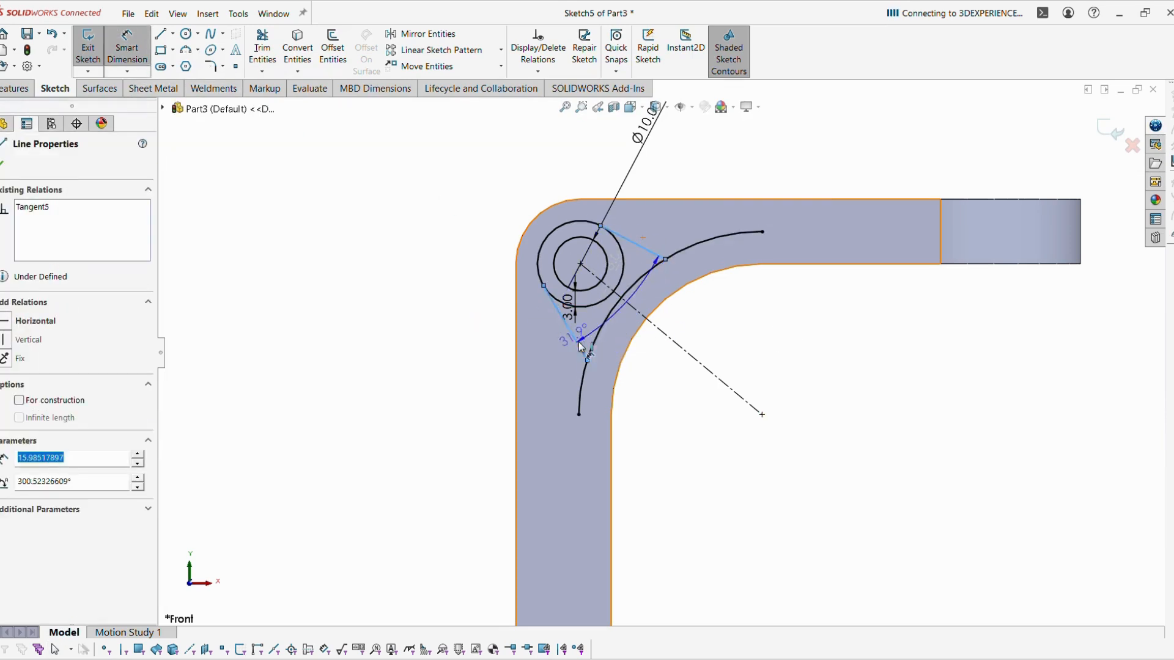
left_click(677, 401)
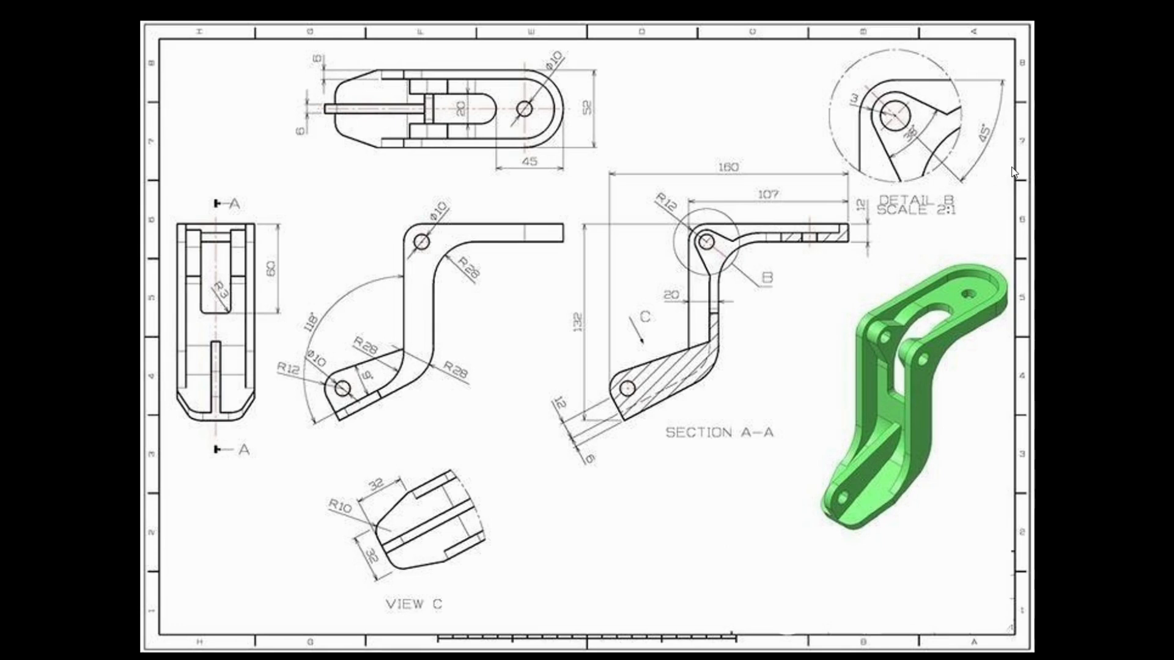
key("alt+Tab")
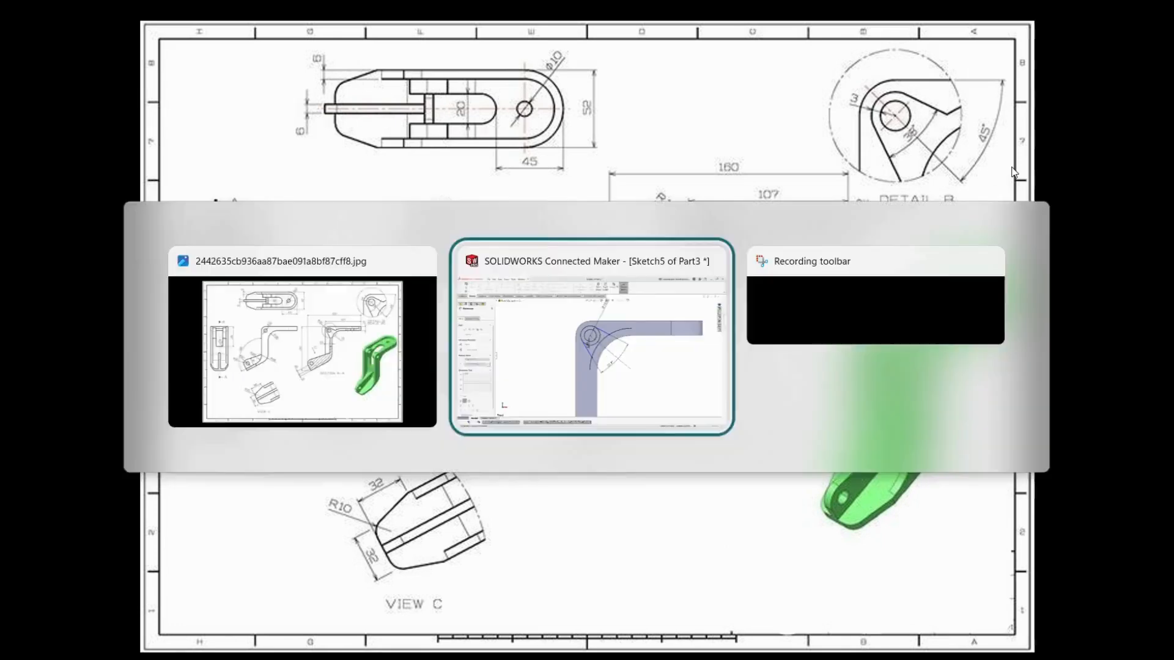
type("38")
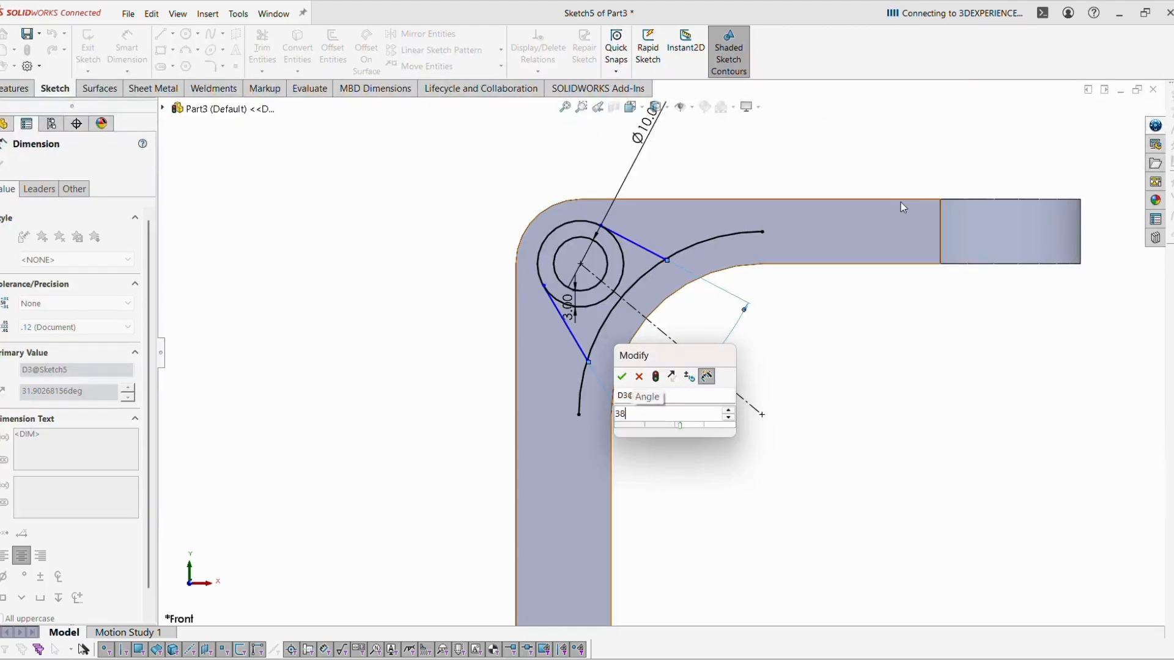
key("Return")
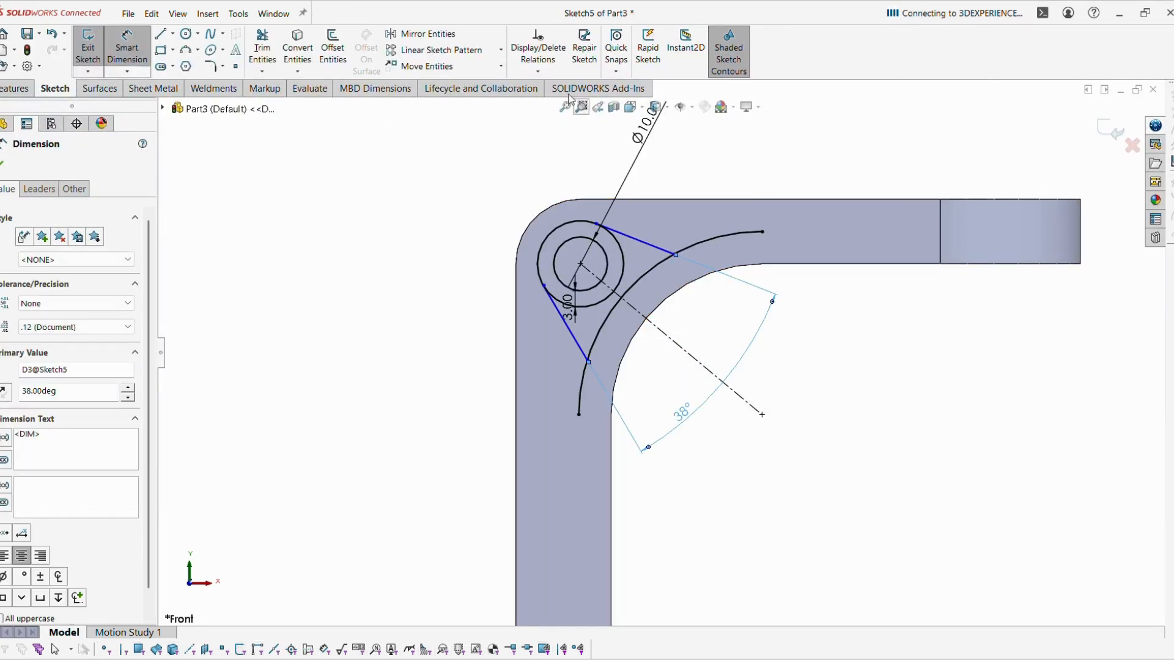
left_click(488, 163)
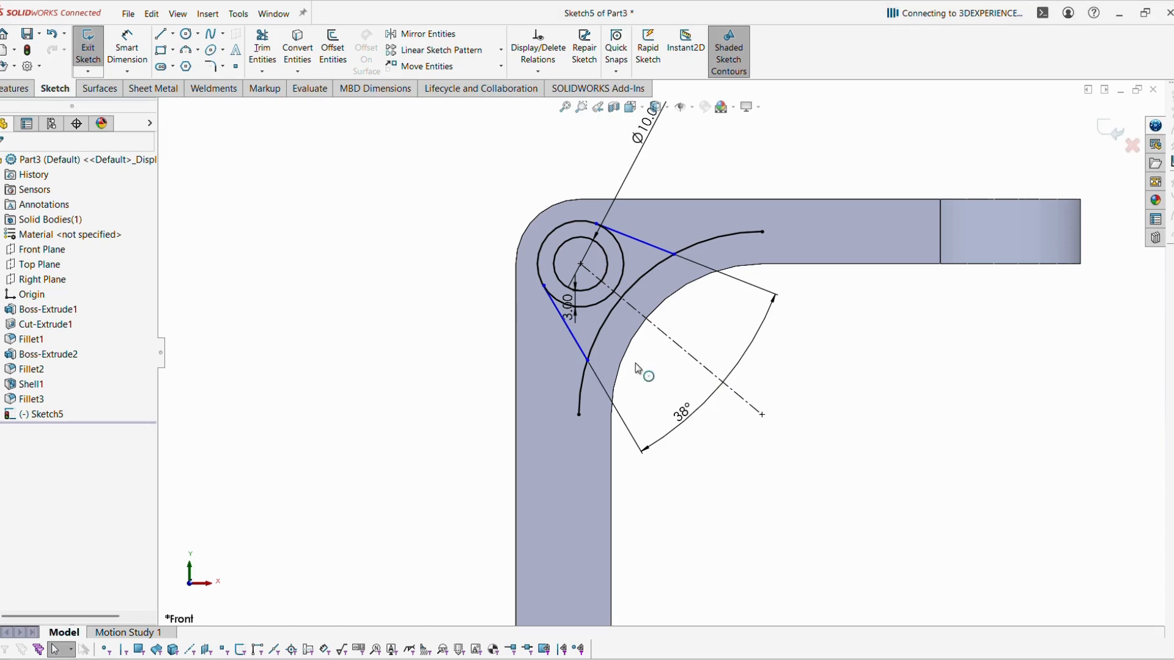
Step: Delete the centerline to the bend's centre and draw one about 26 mm long from the hole circle's centre diagonally across the bend
left_click(702, 368)
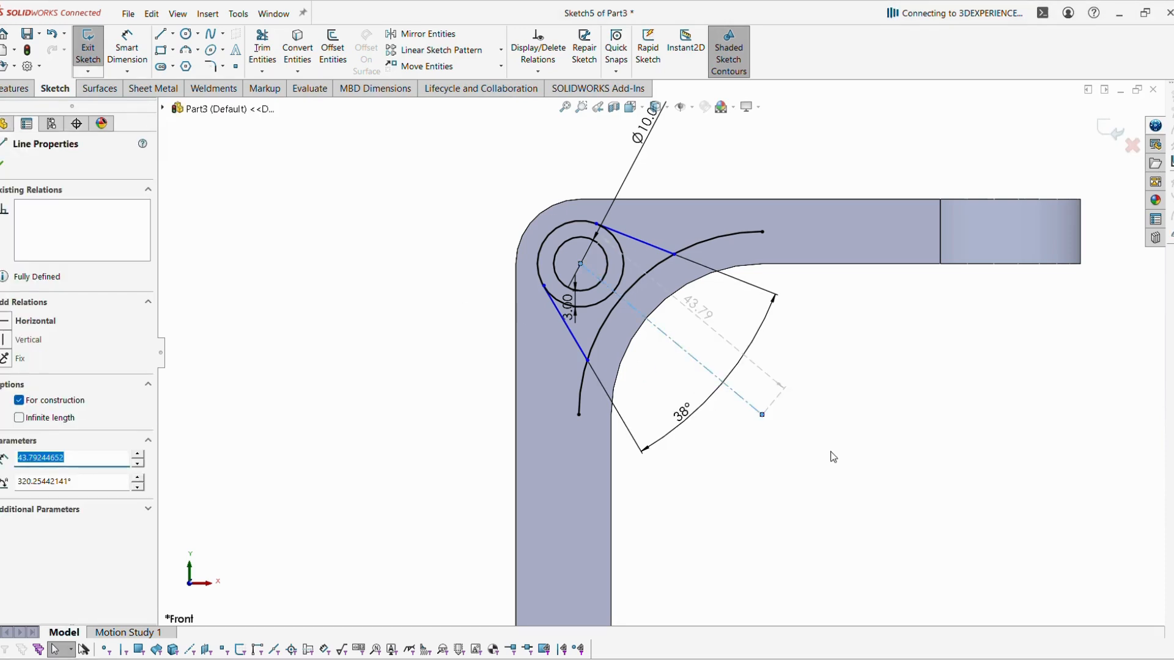
key("Delete")
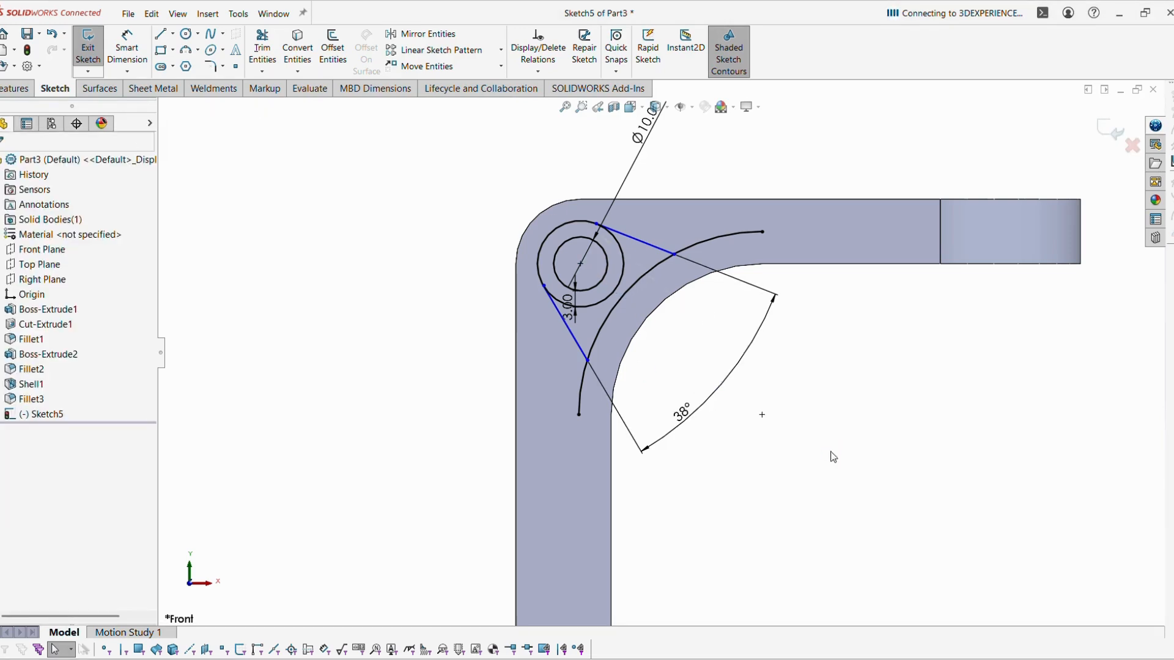
left_click(173, 34)
left_click(194, 65)
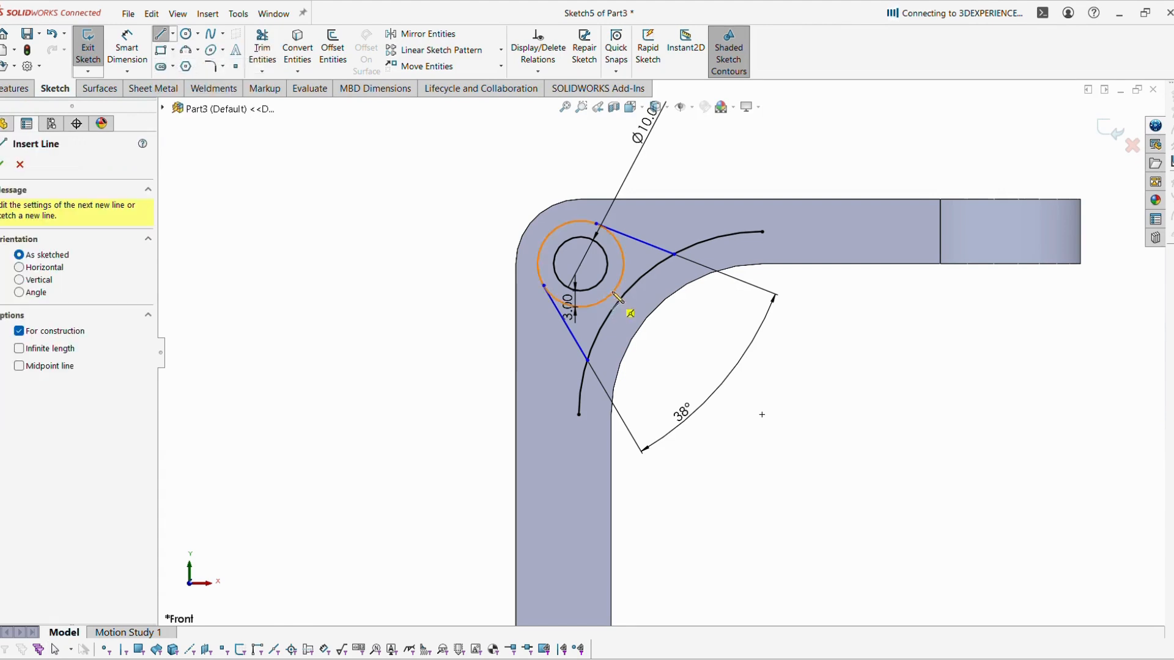
left_click(581, 264)
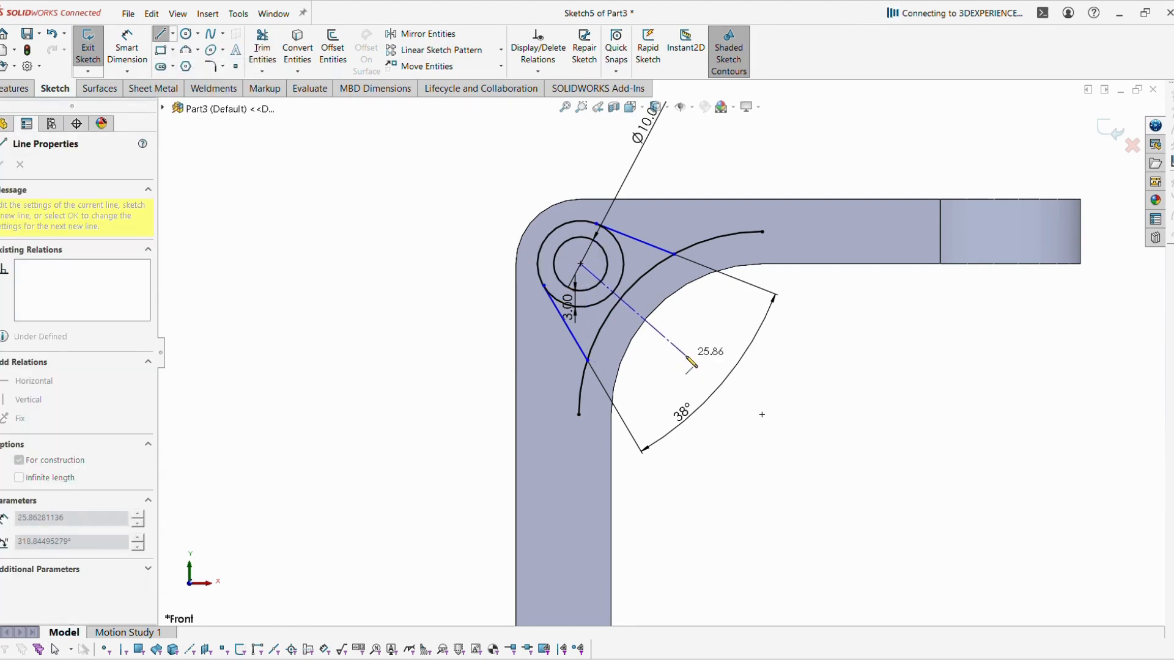
left_click(685, 355)
key("Escape")
Step: Dimension the angle between the centerline and the bracket's top edge as 45° according to the reference drawing
left_click(127, 48)
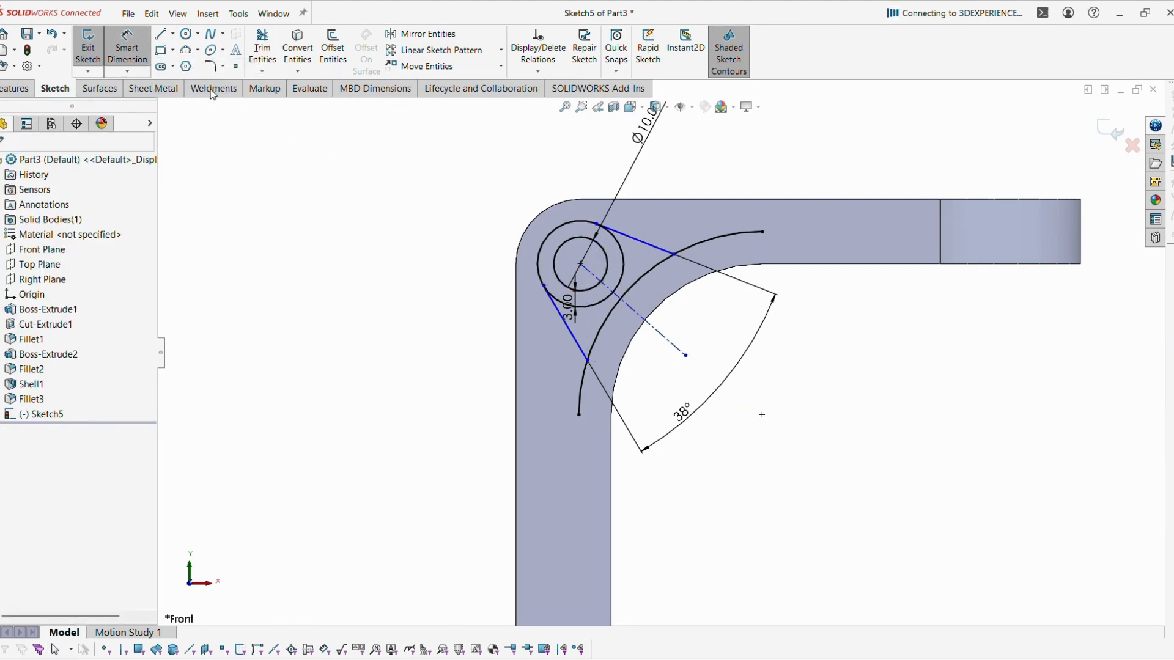
left_click(660, 334)
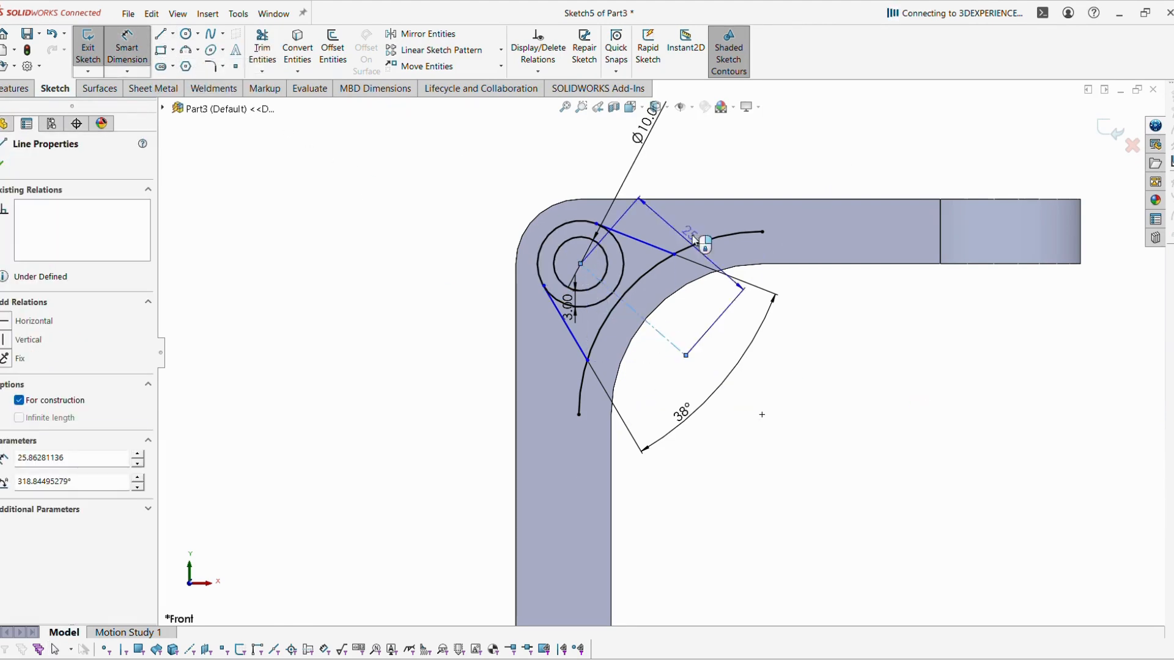
left_click(686, 200)
left_click(817, 321)
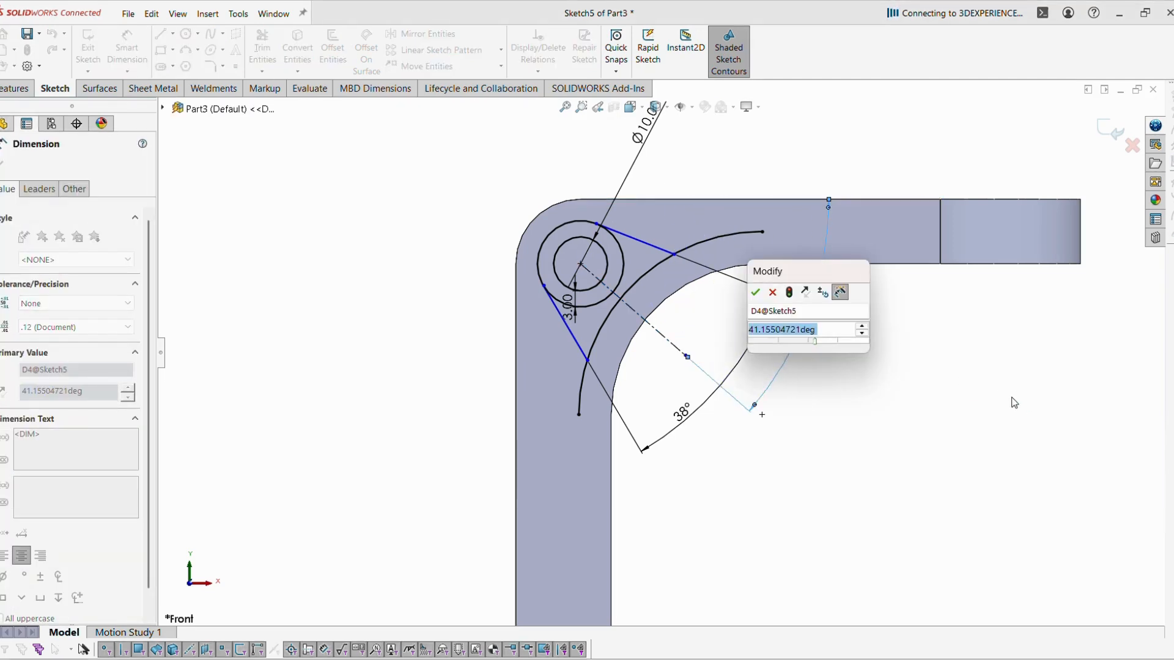
key("alt+Tab")
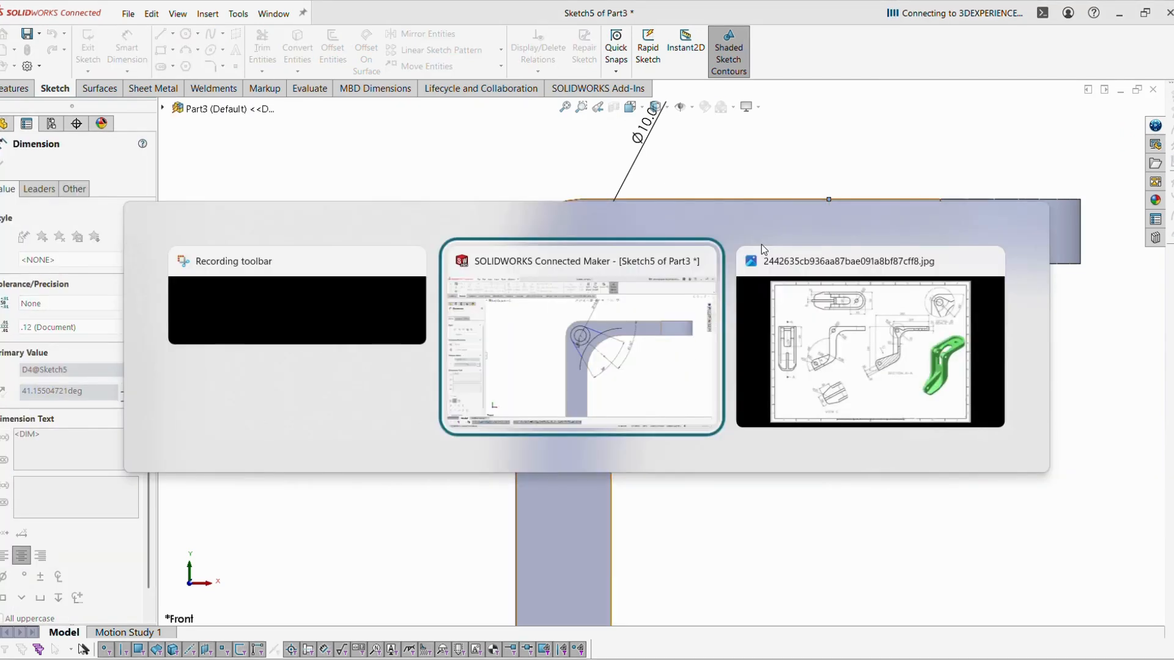
left_click(762, 244)
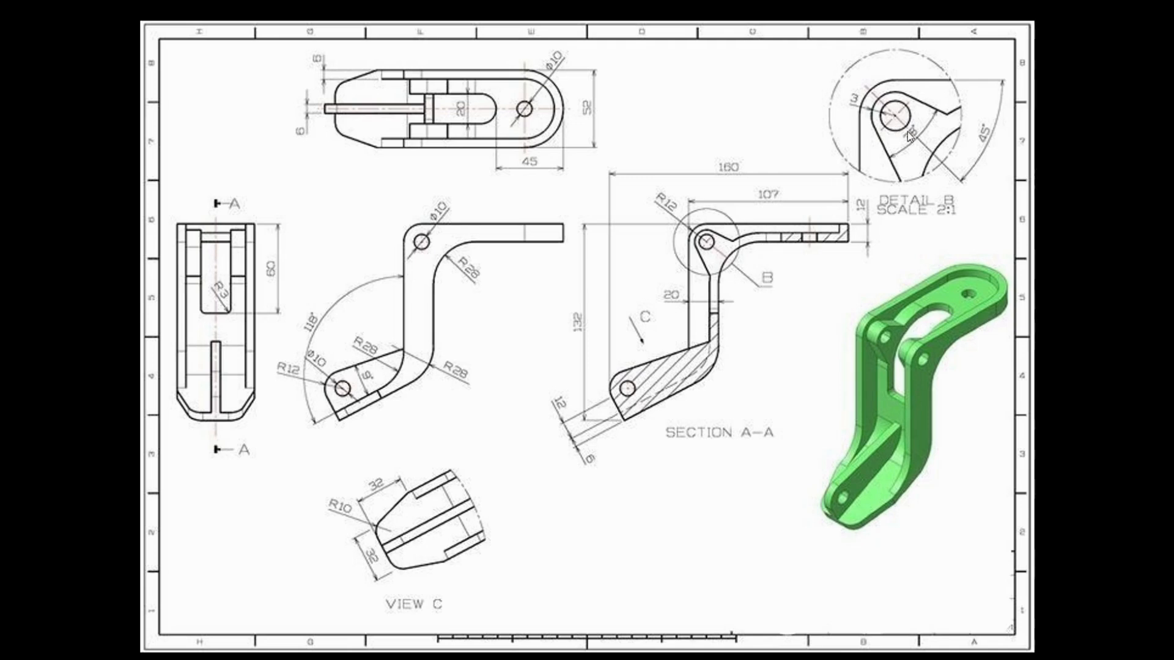
key("alt+Tab")
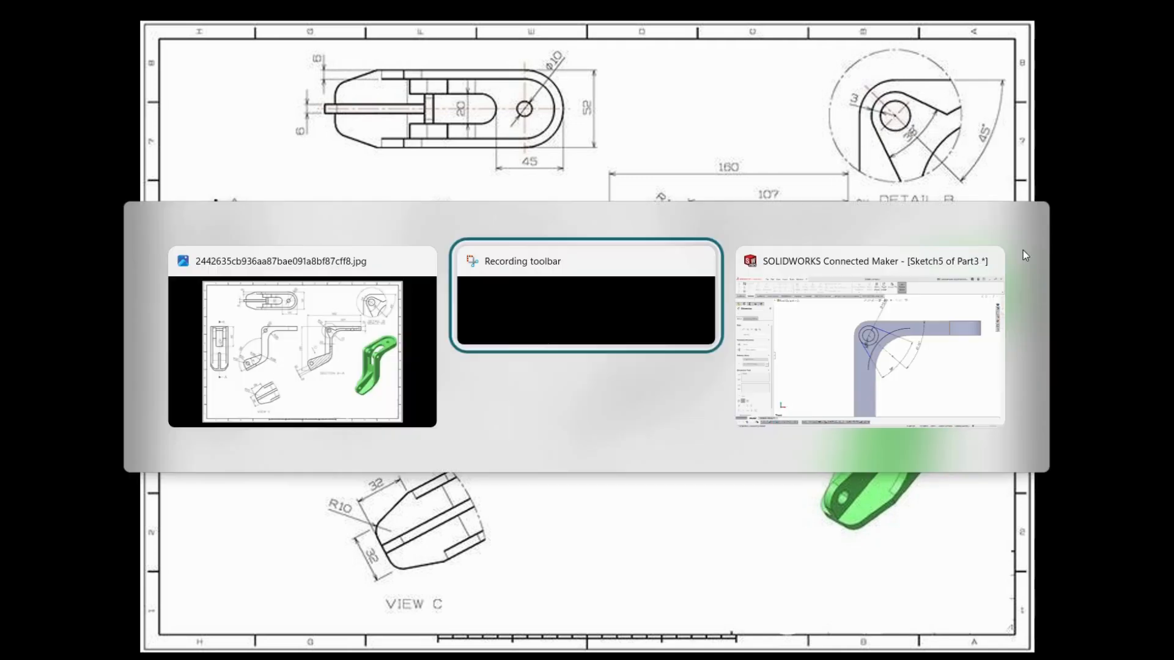
left_click(825, 283)
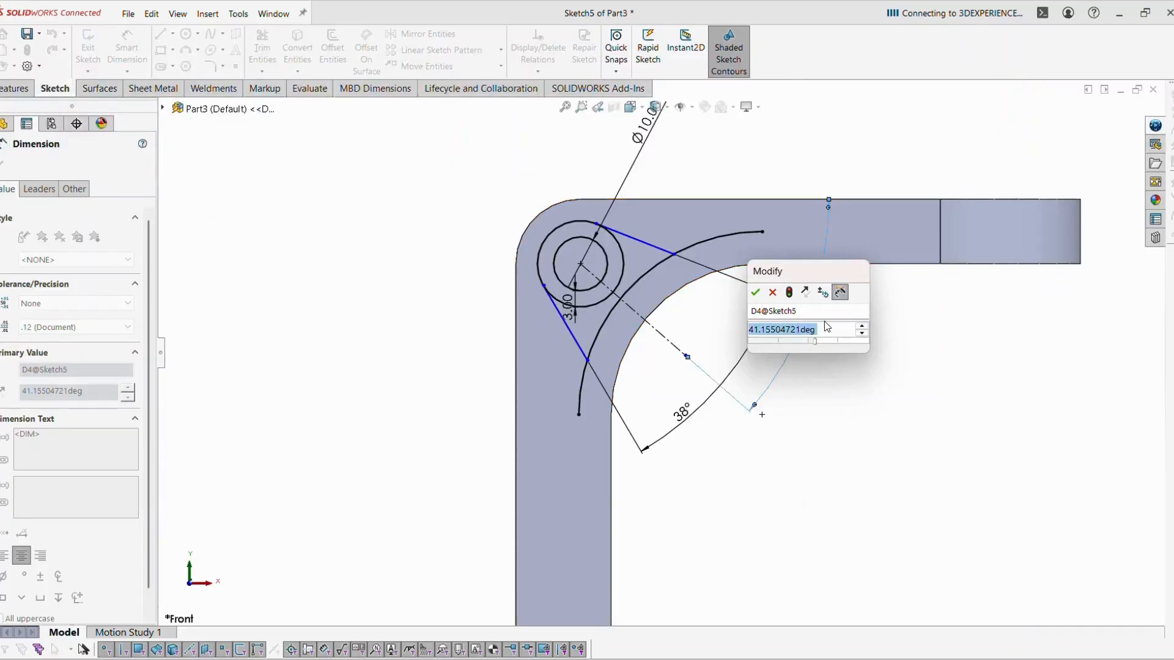
type("45")
key("Return")
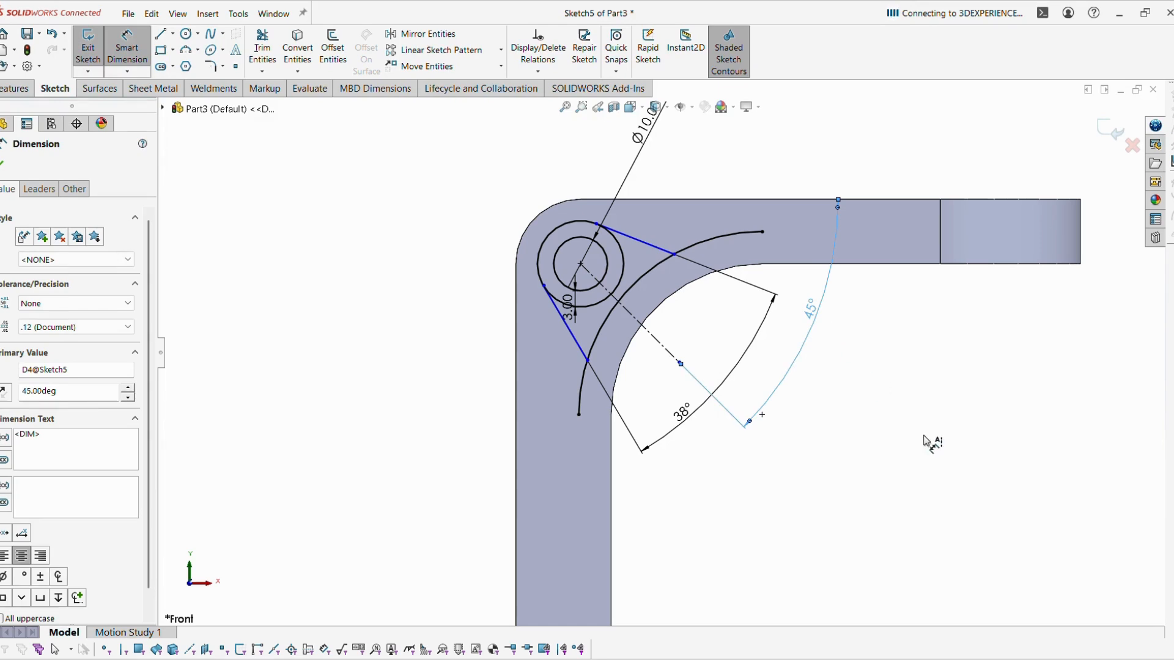
left_click(932, 443)
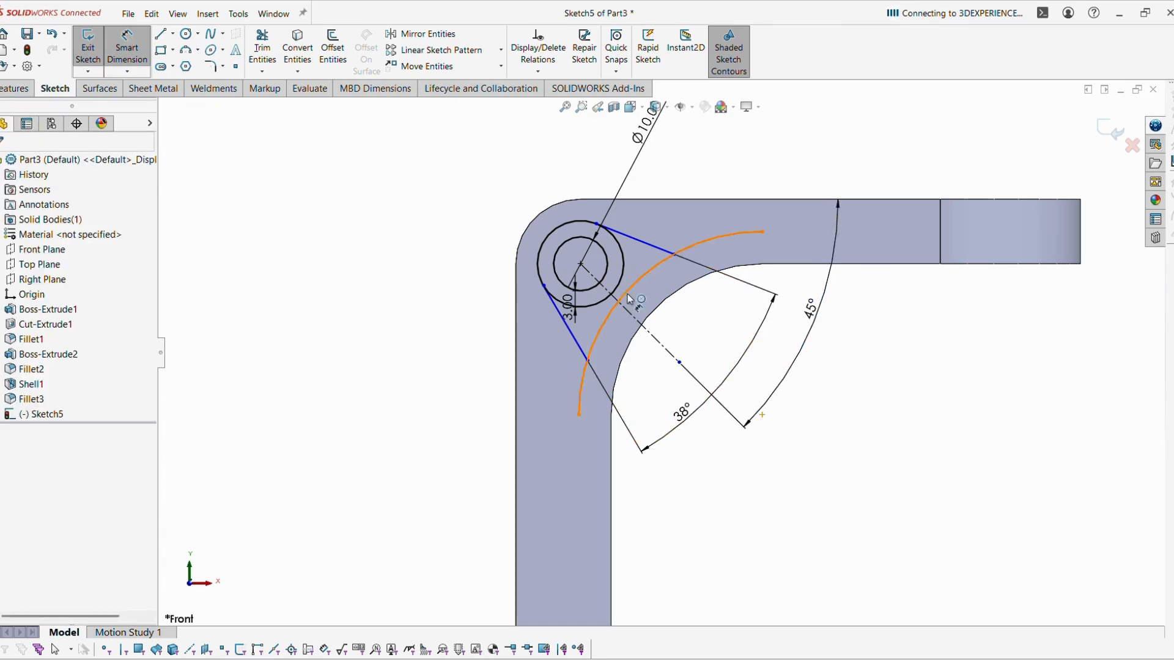
left_click(636, 320)
scroll(700, 300, "down", 2)
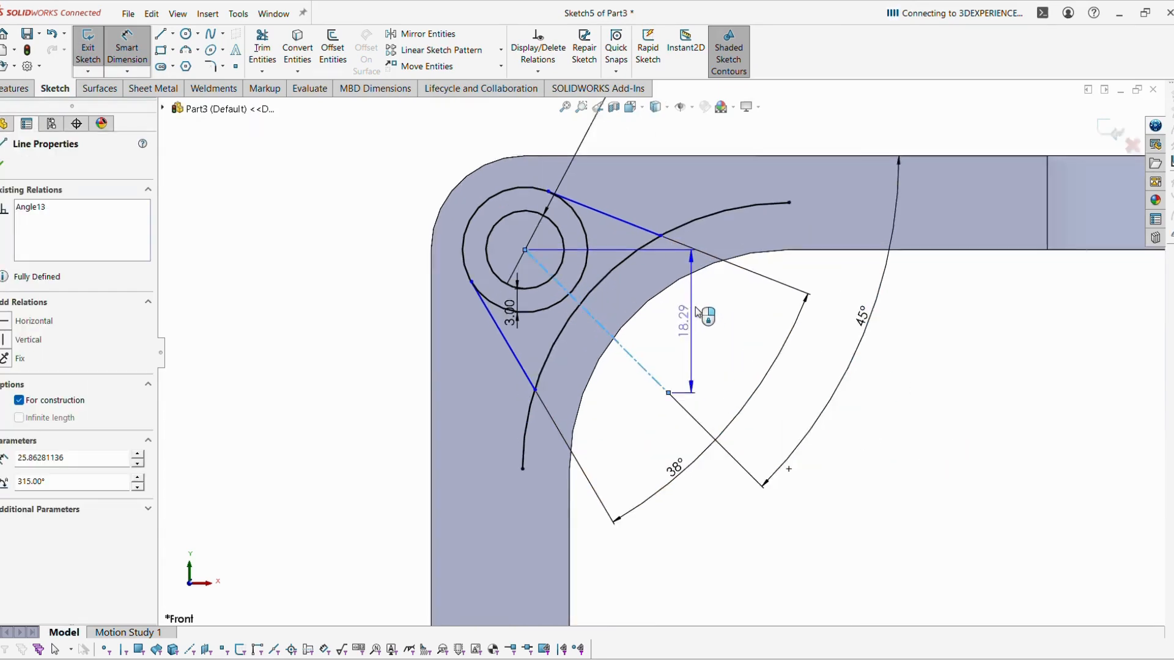
scroll(697, 313, "down", 1)
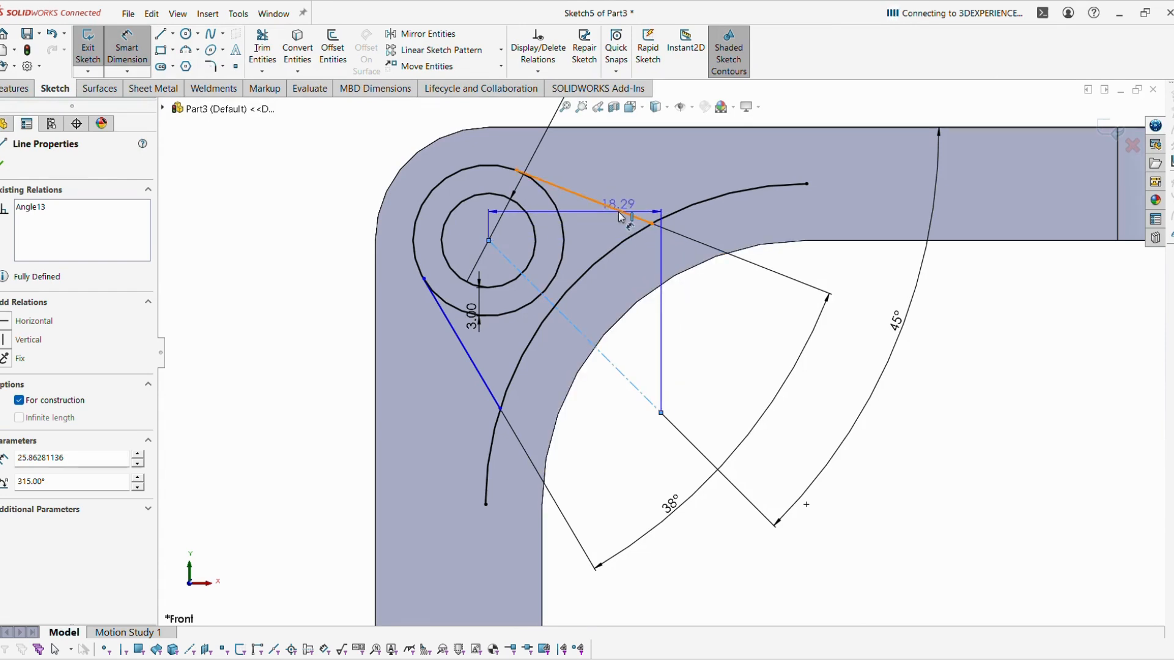
left_click(621, 215)
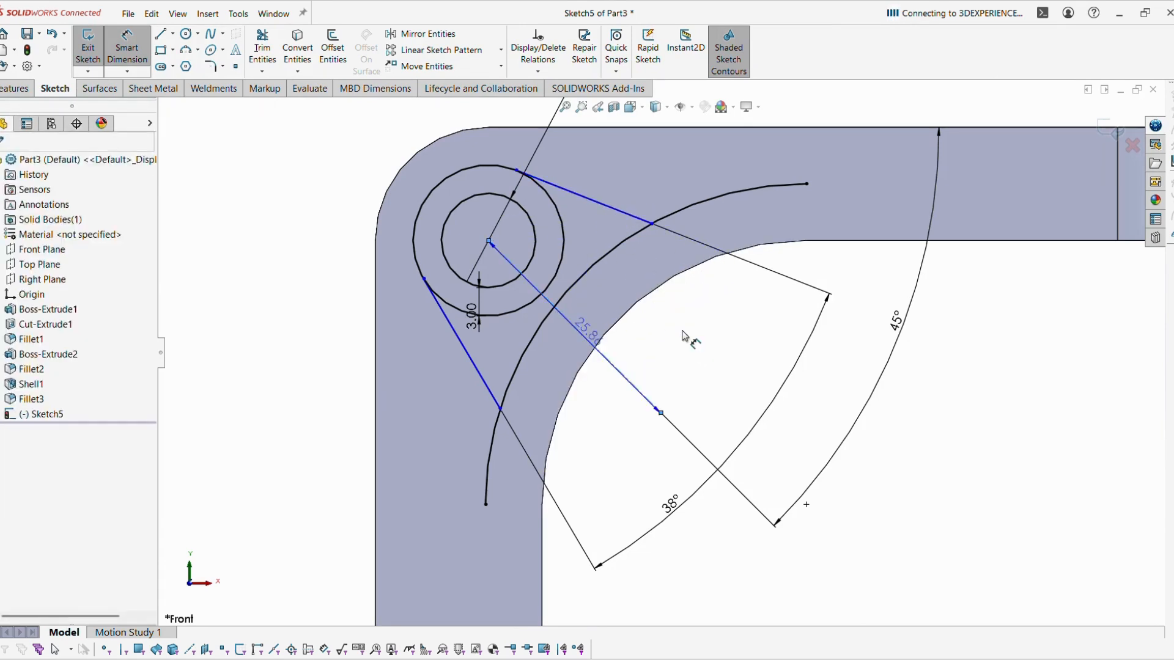
key("Escape")
Step: Shift the lower support line's end slightly further down along the bend arc
left_click(500, 408)
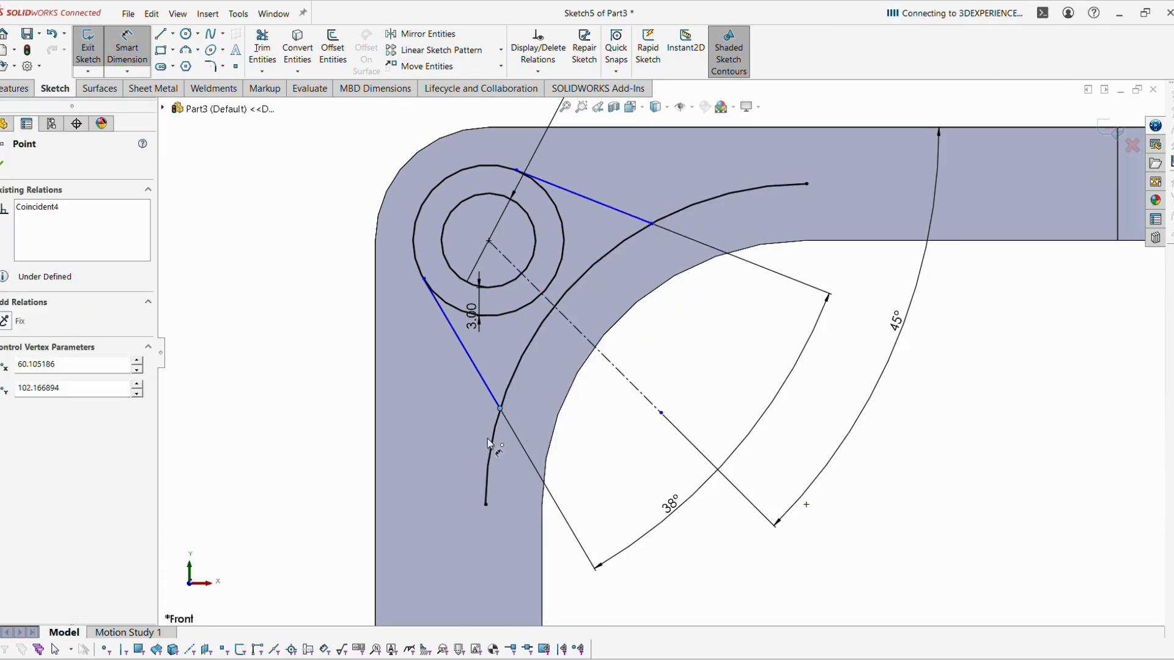
key("Escape")
mouse_move(500, 409)
left_mouse_down()
mouse_move(479, 451)
mouse_move(495, 425)
left_mouse_up()
left_click(715, 325)
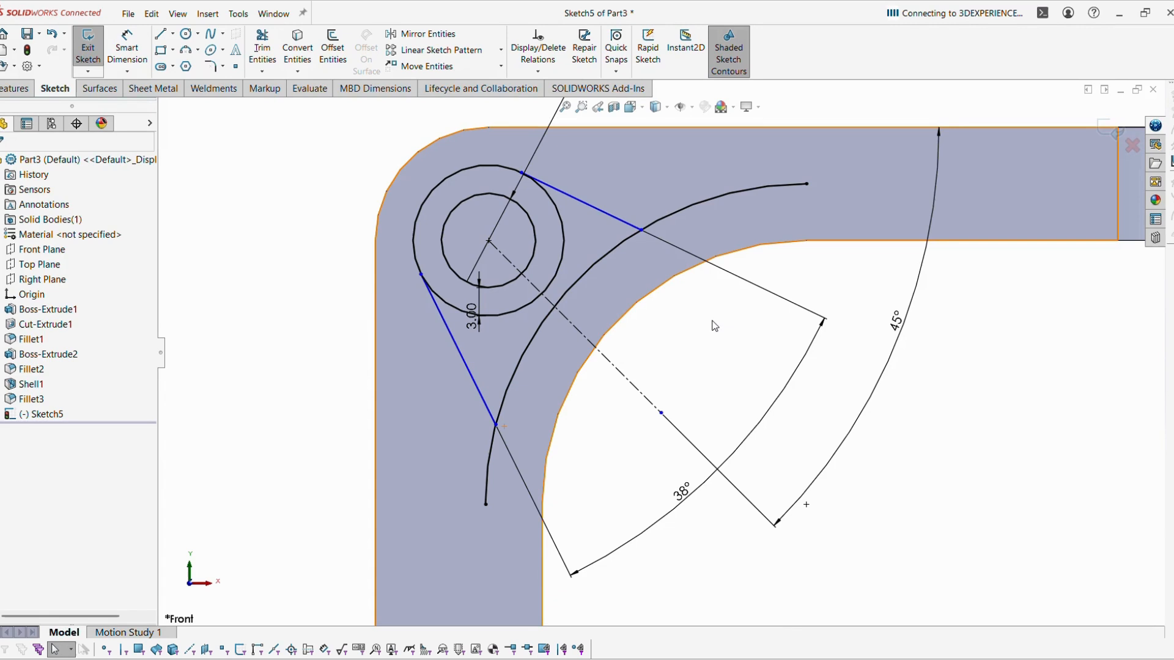
Step: Dimension the angle between the upper support line and the centerline as 19°
left_click(127, 49)
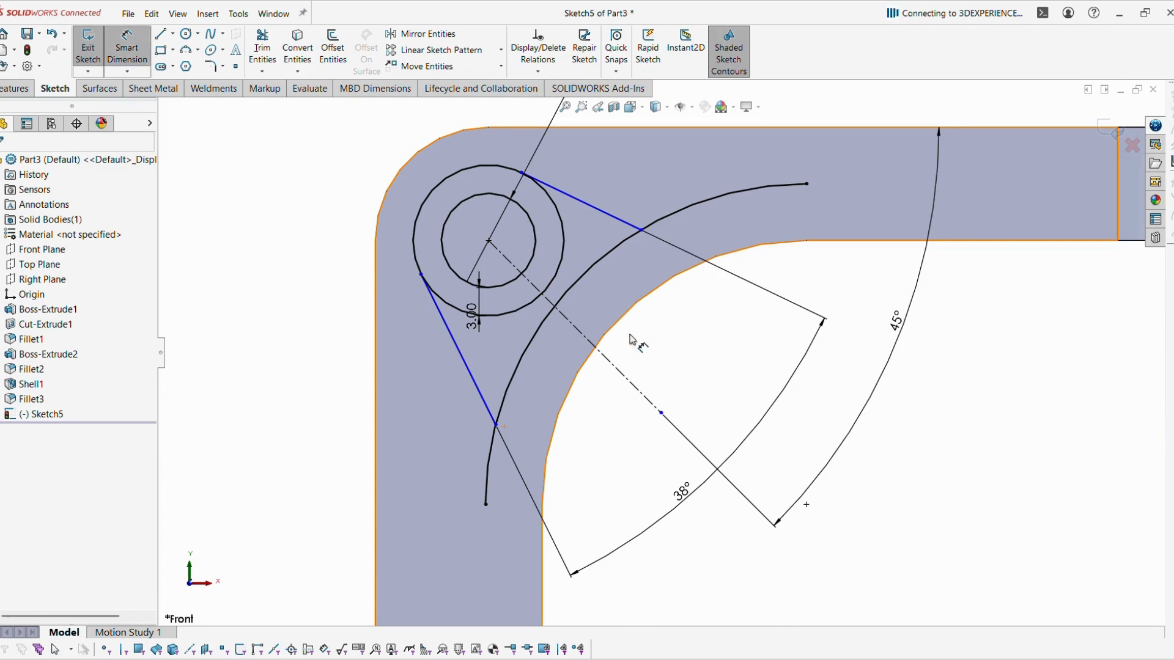
left_click(623, 379)
left_click(719, 357)
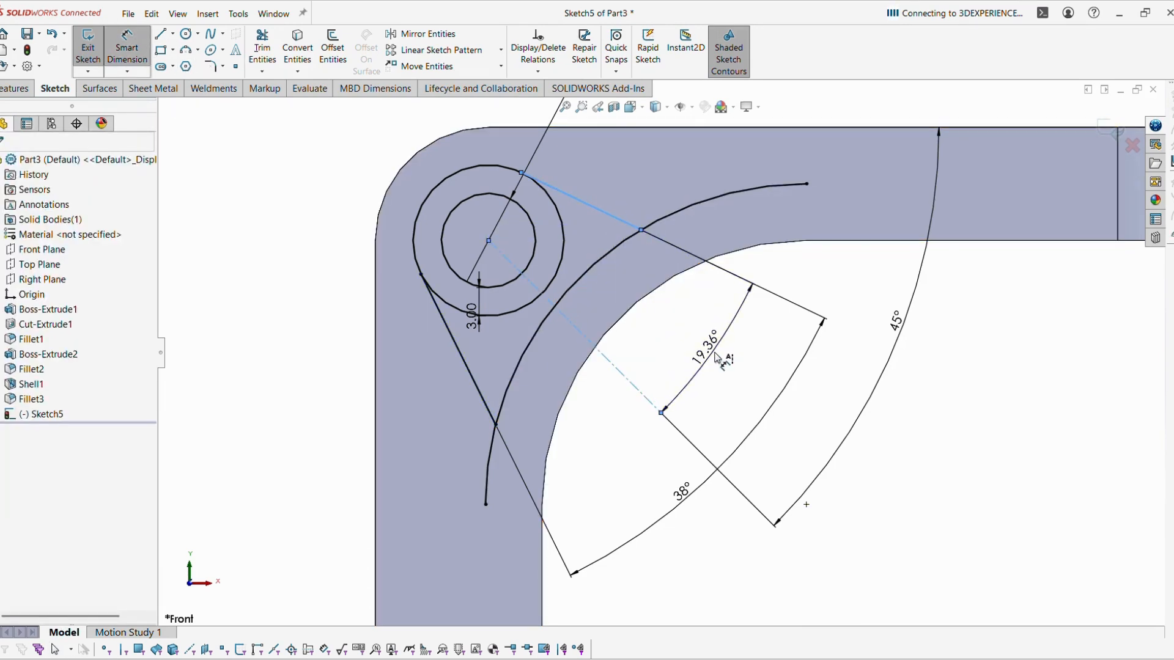
left_click(715, 353)
type("19.00deg")
key("Return")
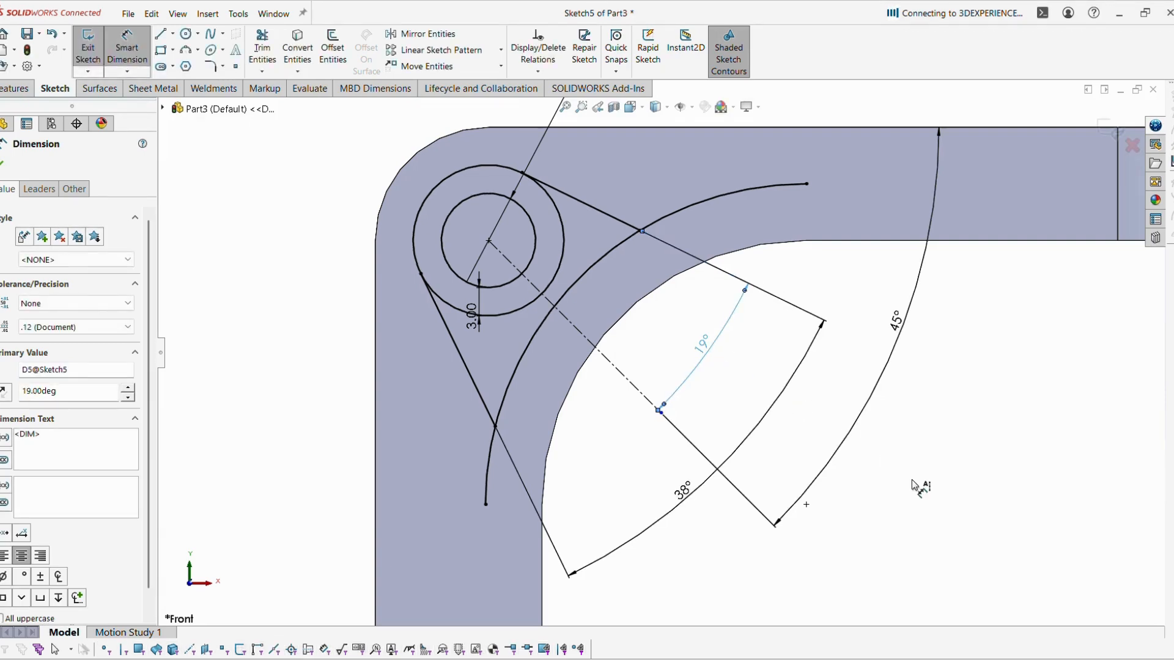
left_click(946, 514)
scroll(655, 584, "up", 2)
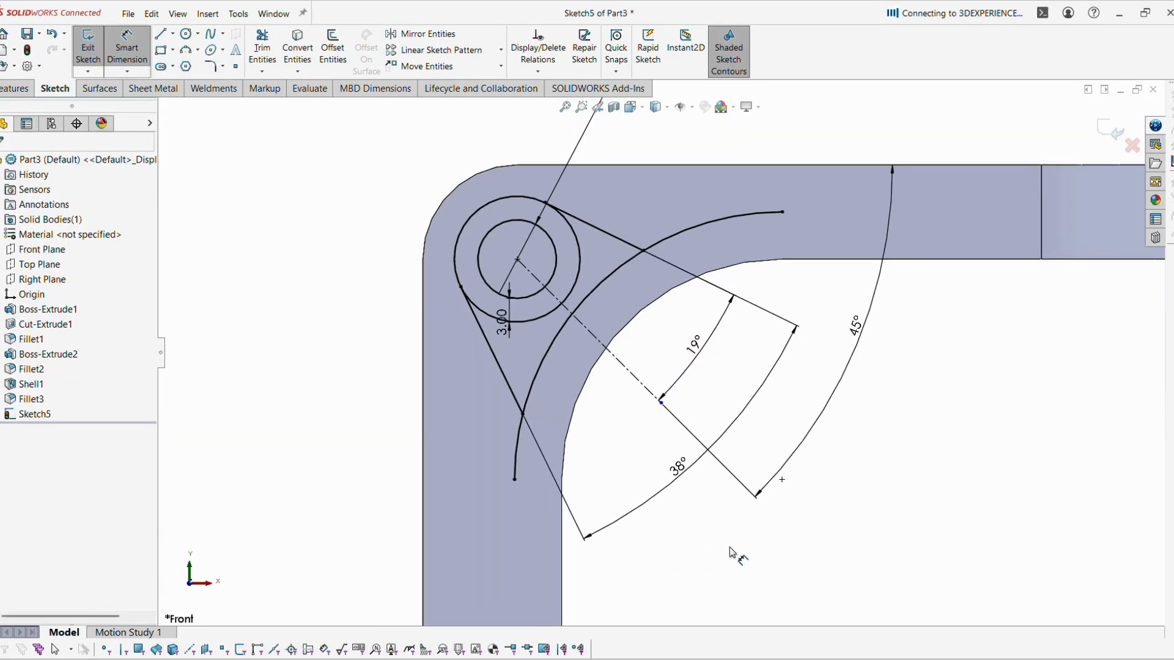
Step: Trim the bend arc beyond both support lines and the part of the outer circle that lies between them
key("Escape")
left_click(262, 47)
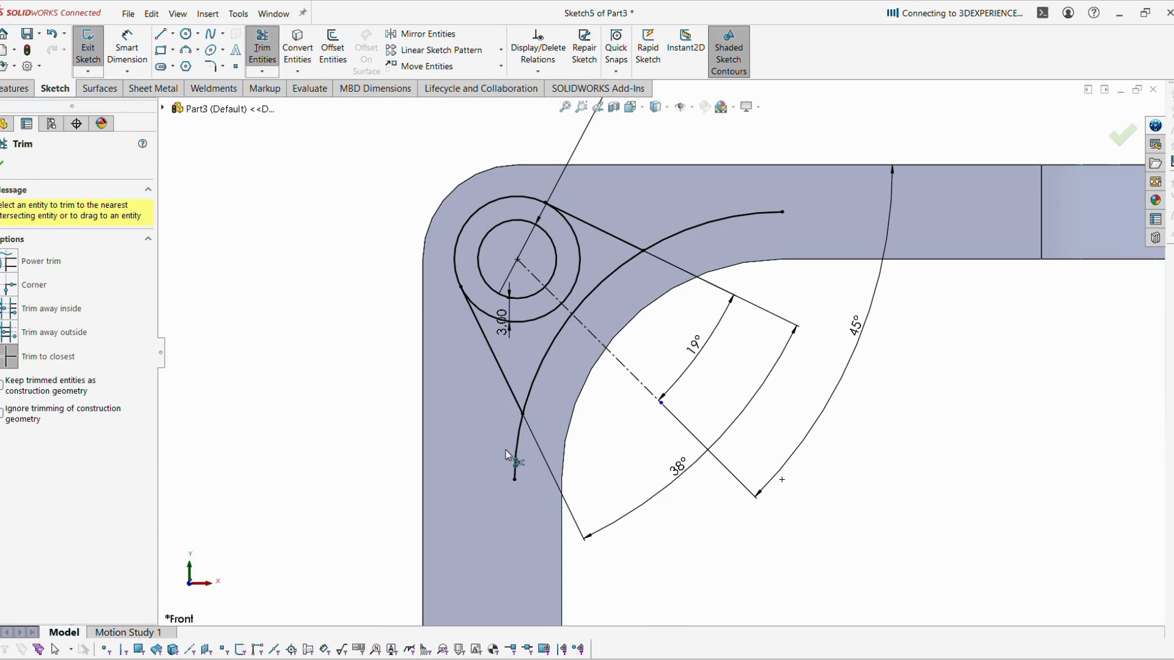
left_click(696, 225)
left_click(584, 273)
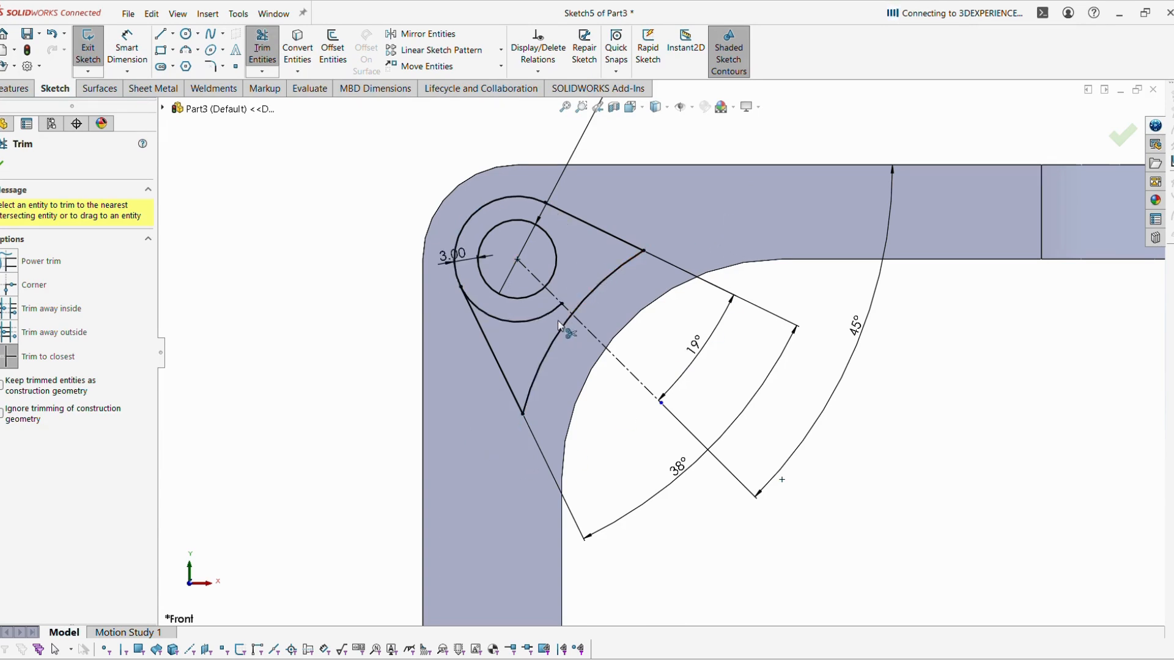
scroll(679, 422, "up", 3)
key("Escape")
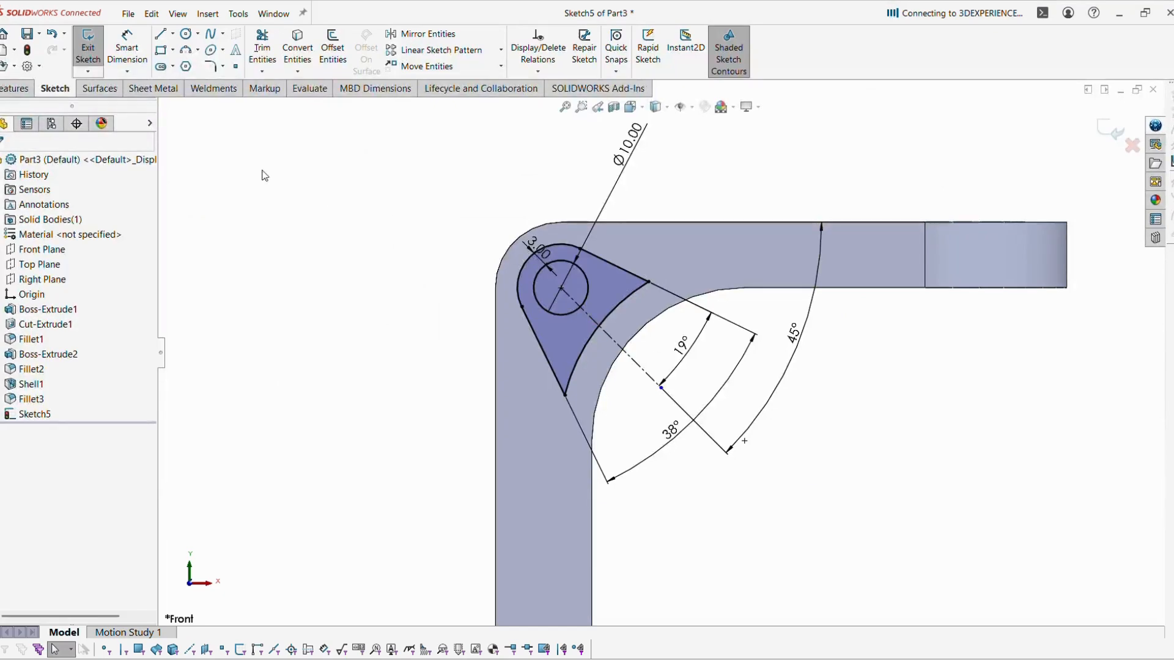
Step: Finish the boss sketch and extrude it 52 mm from the mid plane, merged with the bracket
left_click(90, 52)
mouse_move(446, 370)
middle_mouse_down()
mouse_move(467, 375)
mouse_move(506, 438)
mouse_move(427, 366)
middle_mouse_up()
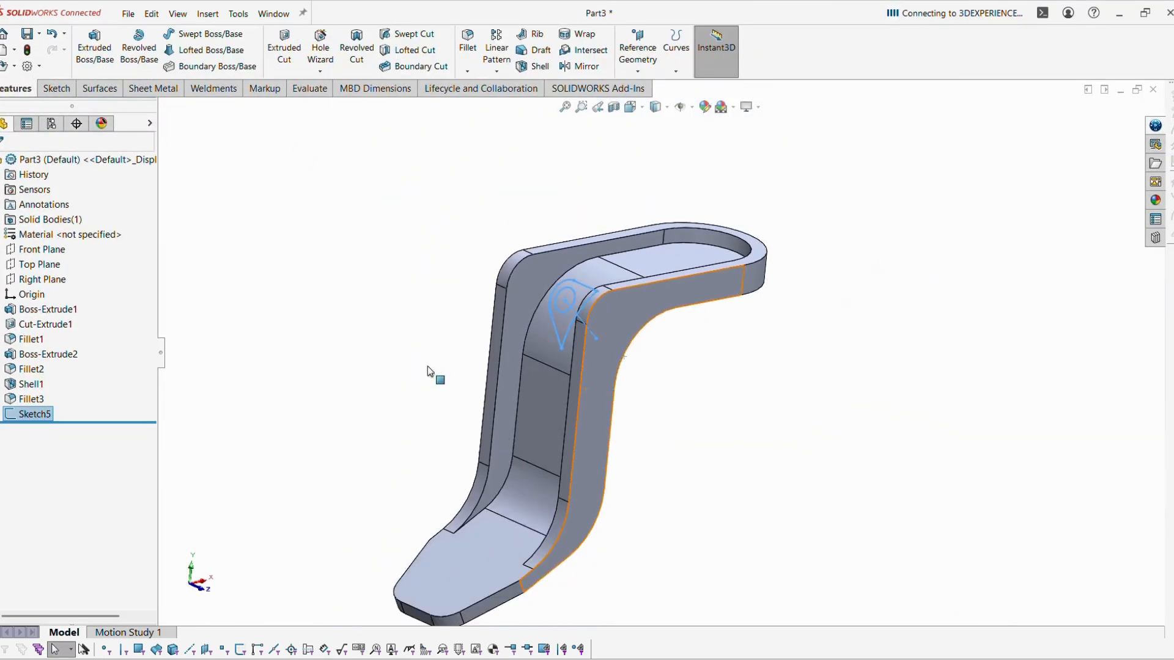
left_click(95, 44)
middle_click_drag(523, 352, 563, 432)
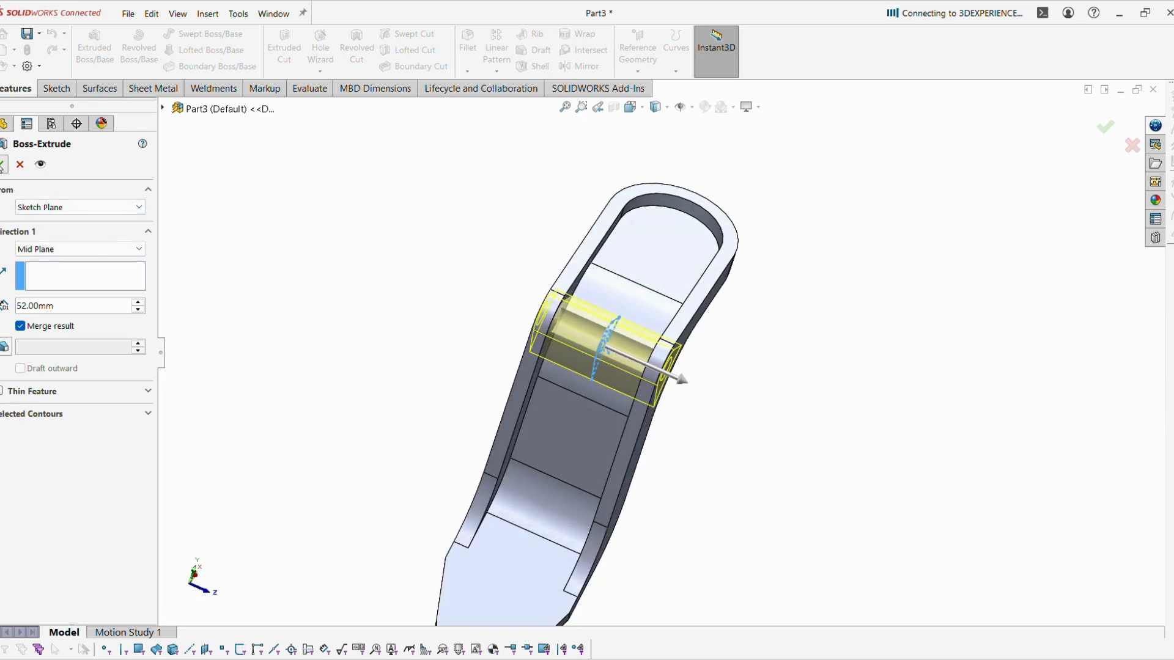
left_click(3, 164)
Step: Start a sketch on the upper arm's top rim face and draw a corner rectangle about 20 mm wide along the bracket's middle
middle_click_drag(538, 369, 661, 391)
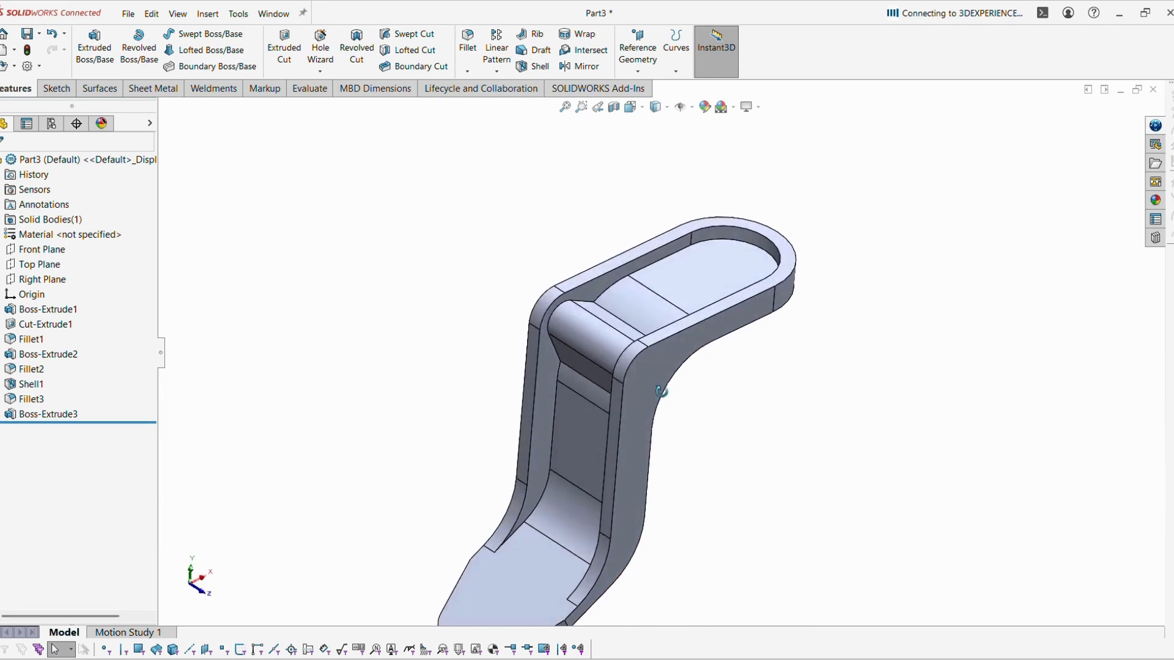
left_click(772, 241)
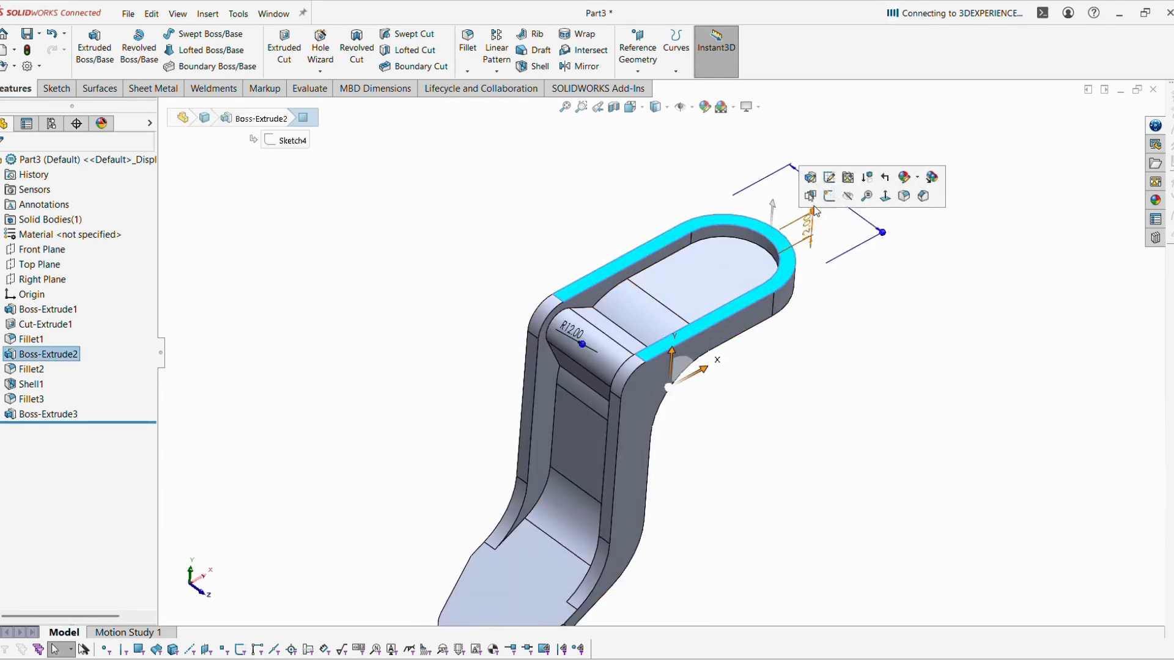
left_click(829, 195)
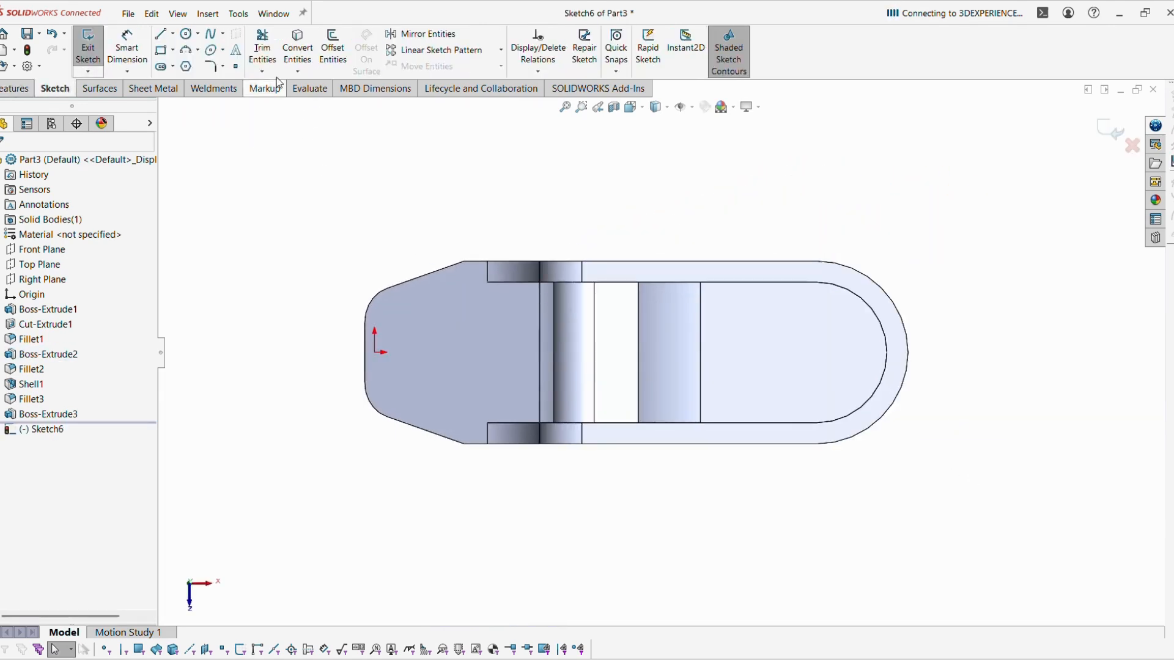
left_click(173, 49)
left_click(202, 66)
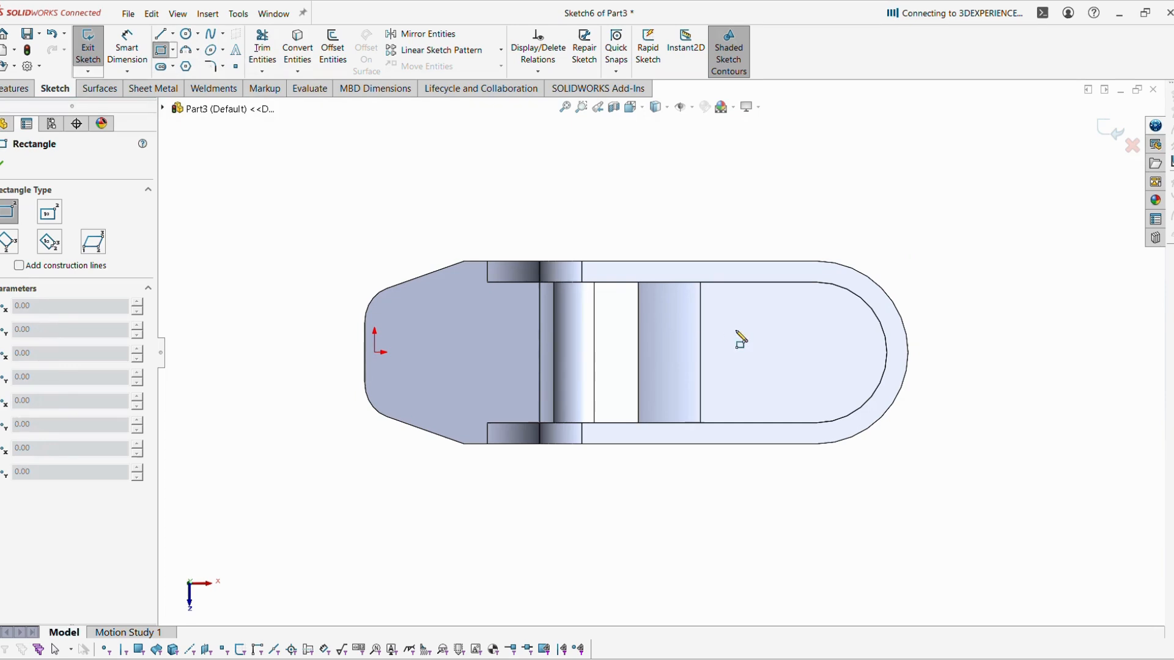
mouse_move(759, 317)
left_mouse_down()
mouse_move(731, 337)
mouse_move(468, 388)
left_mouse_up()
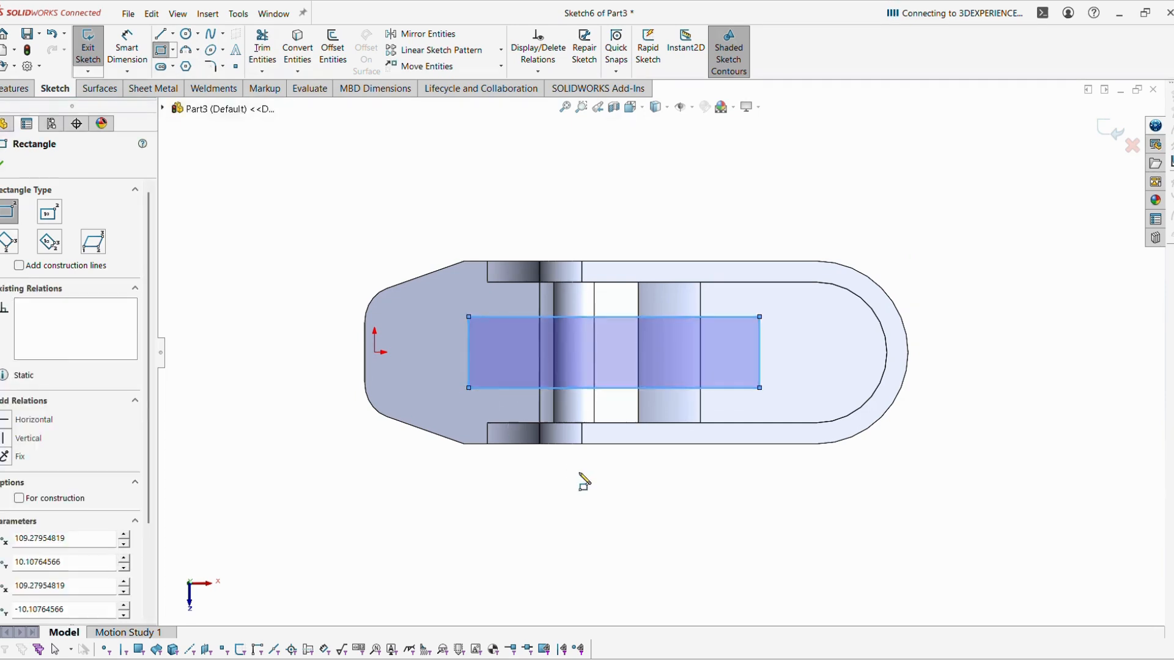
key("Escape")
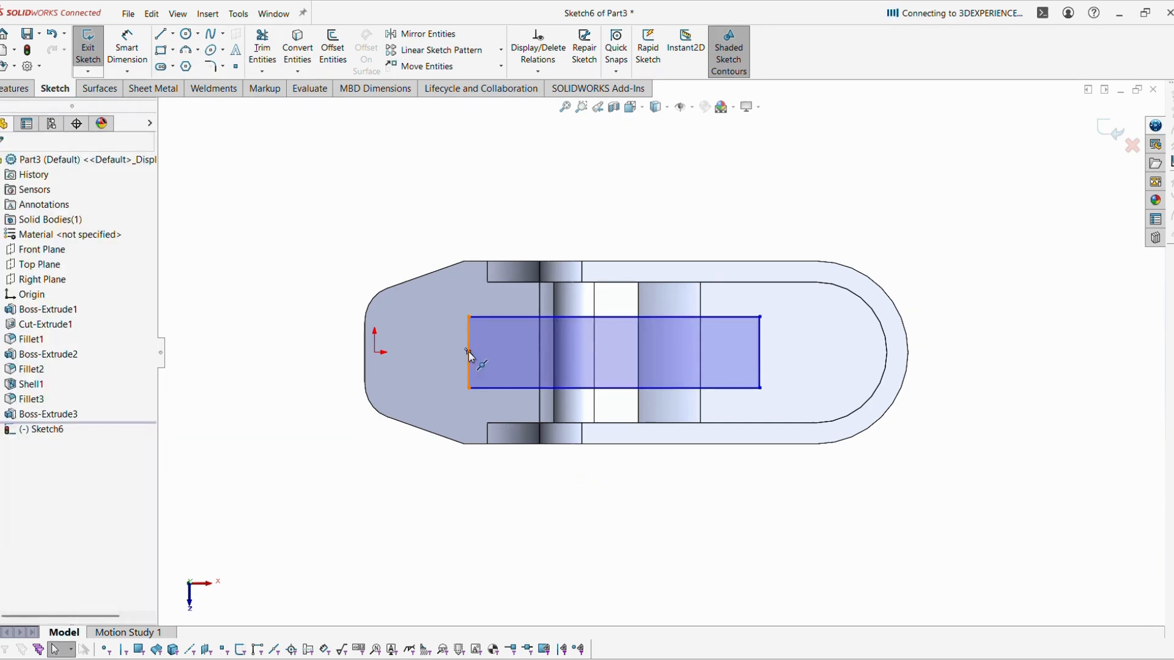
Step: Make the midpoint of the rectangle's short side nearest the origin horizontal with the origin
left_click(469, 352)
left_click(374, 352, "ctrl")
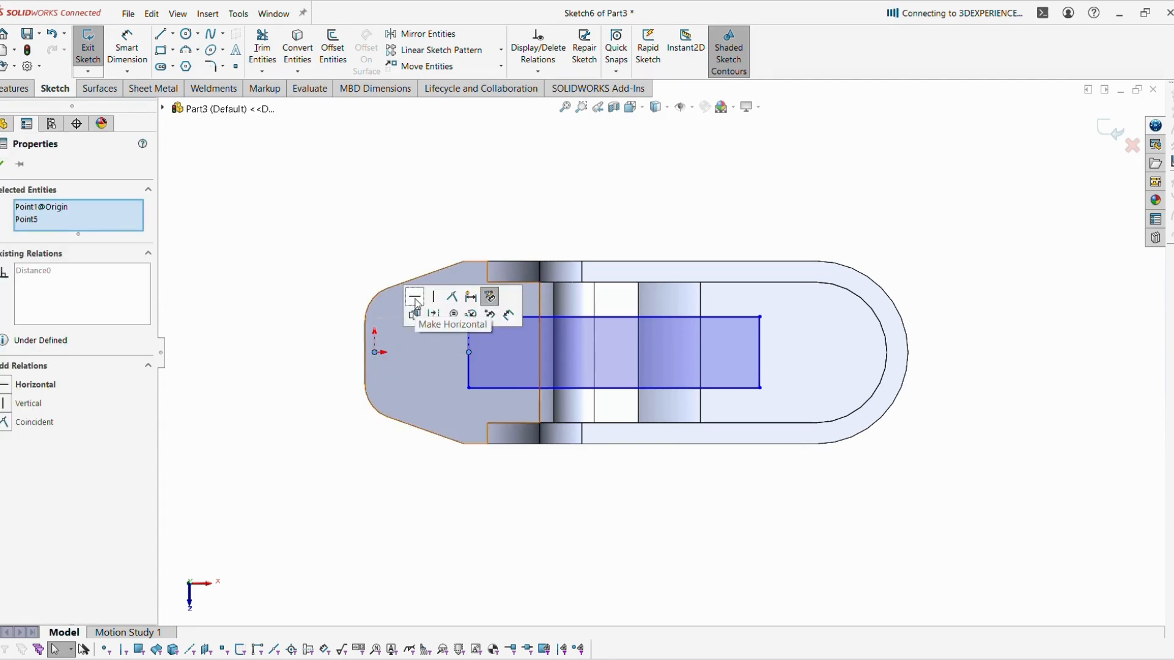
left_click(415, 300)
left_click(319, 247)
Step: Following the reference drawing, convert the rectangle's far short side to construction and cap it with a tangent three-point arc of about 10 mm radius
key("alt+Tab")
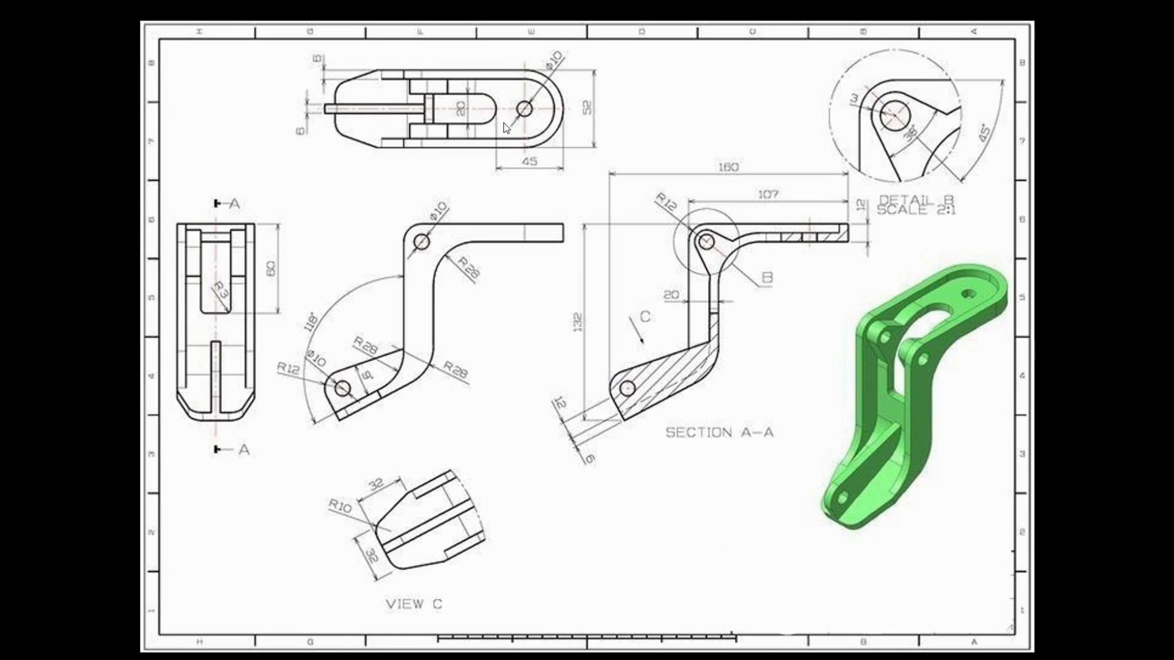
key("alt+Tab")
left_click(760, 352)
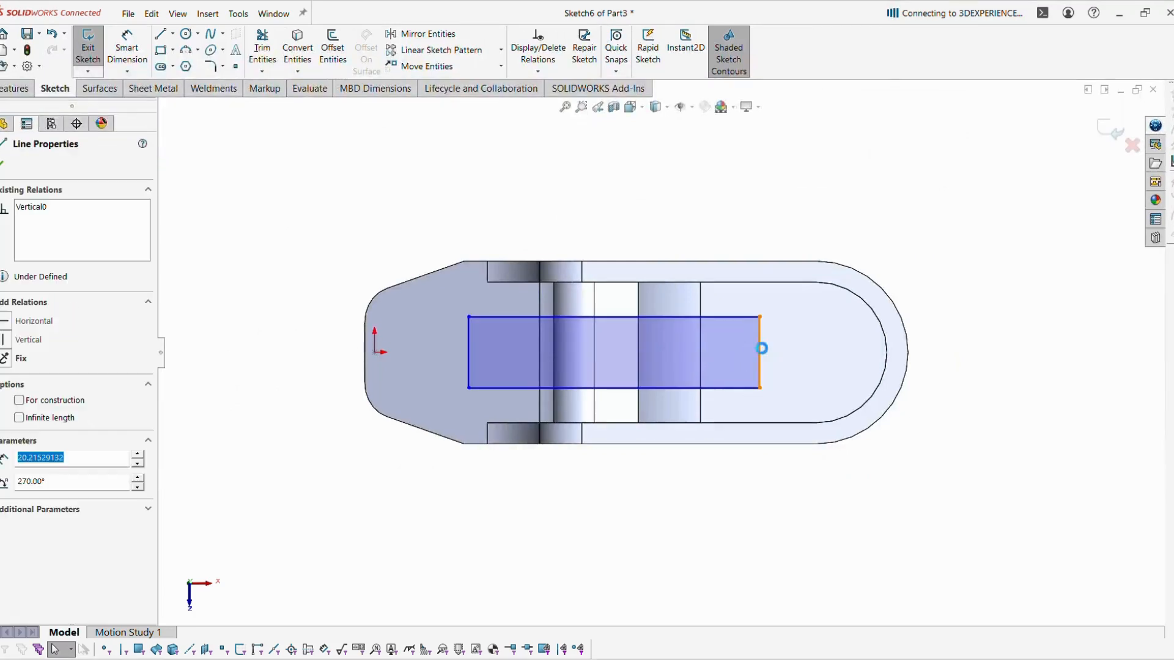
left_click(821, 313)
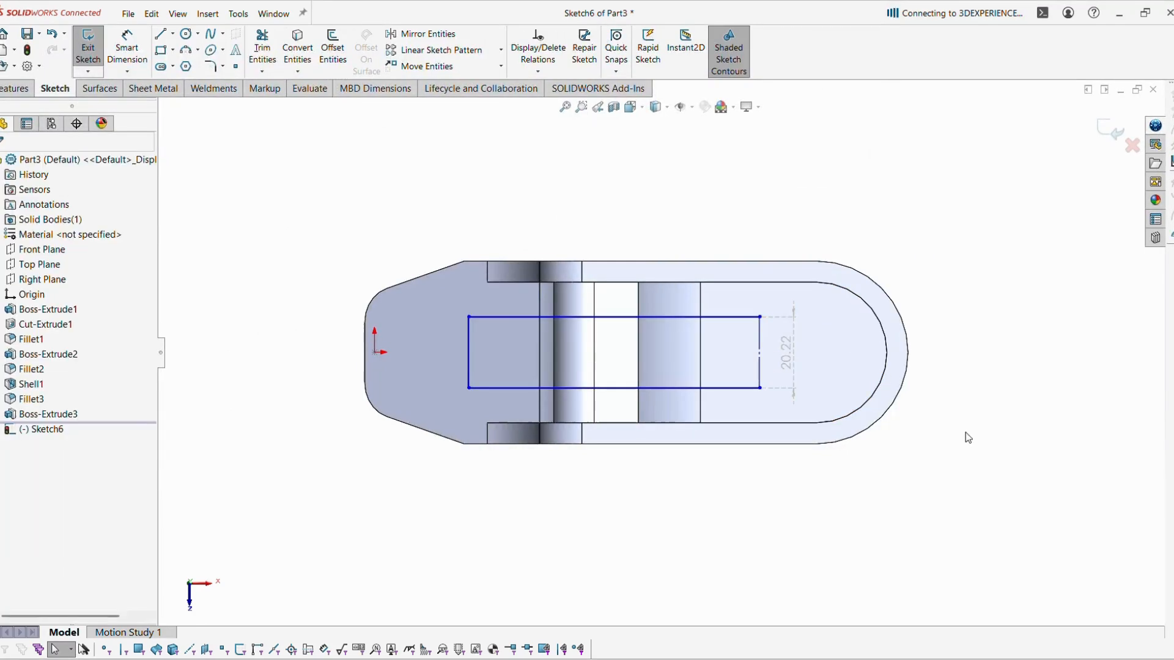
left_click(185, 50)
left_click(760, 317)
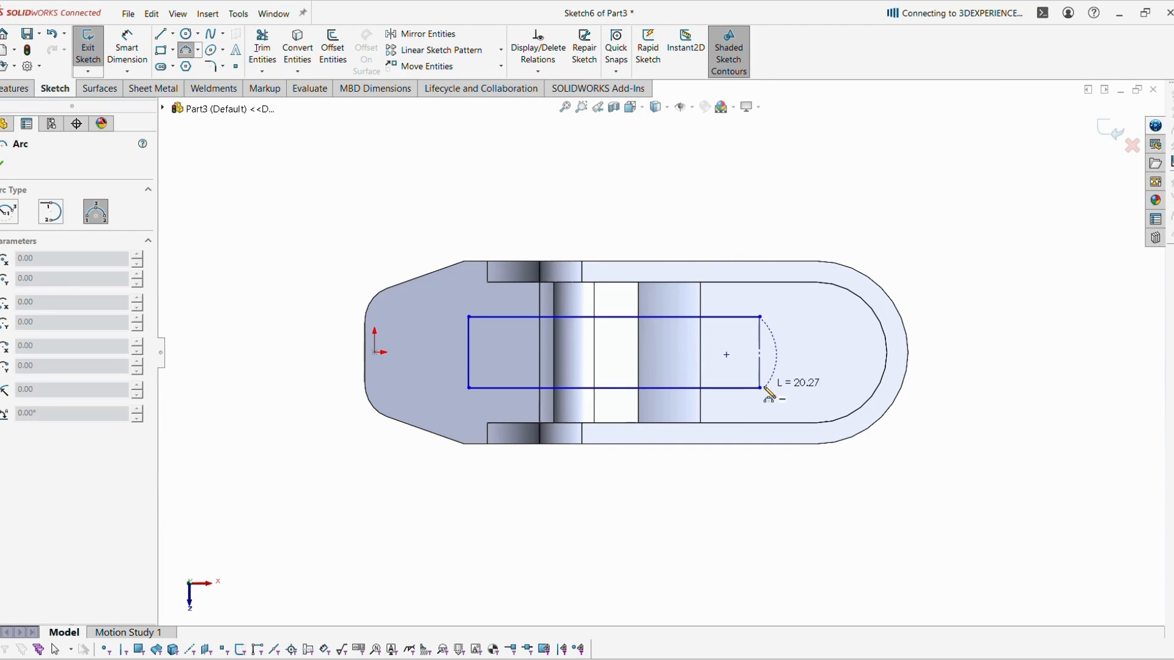
left_click(760, 388)
left_click(792, 372)
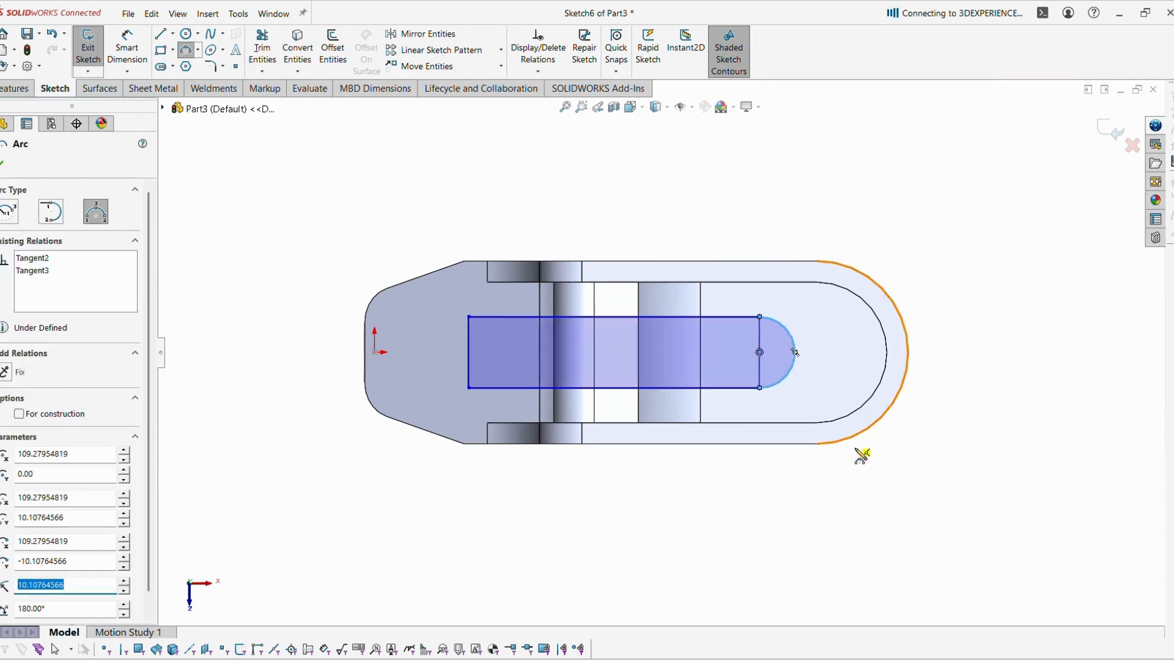
key("Escape")
Step: Dimension the slot profile's width as 20 mm according to the reference drawing
left_click(135, 56)
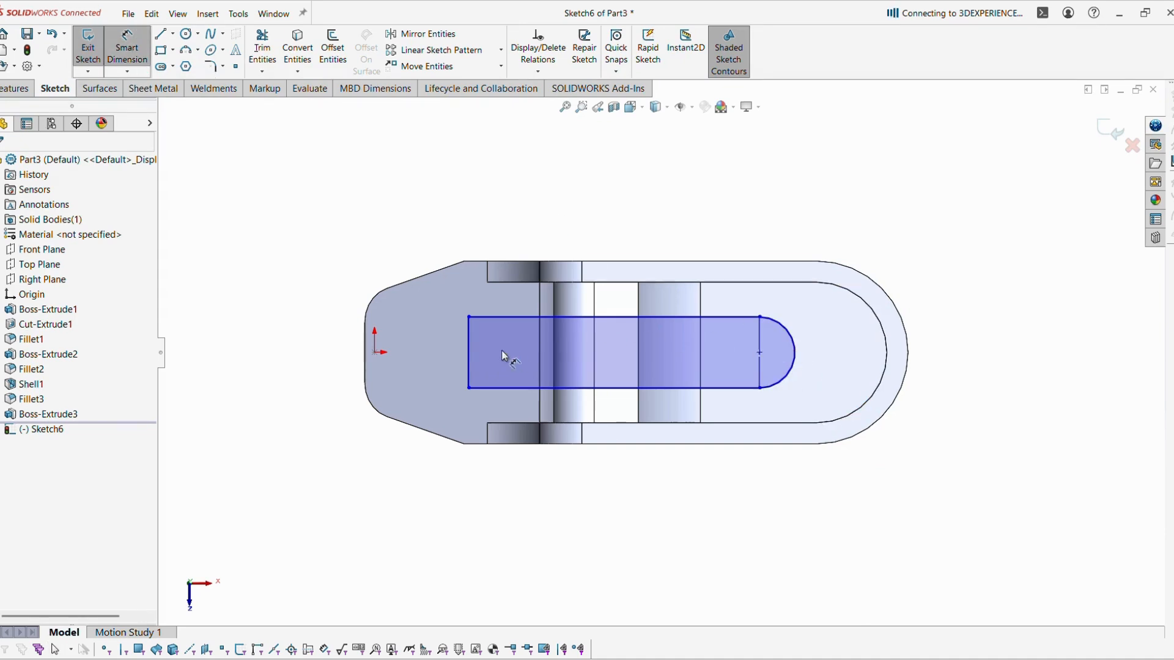
left_click(468, 348)
left_click(422, 352)
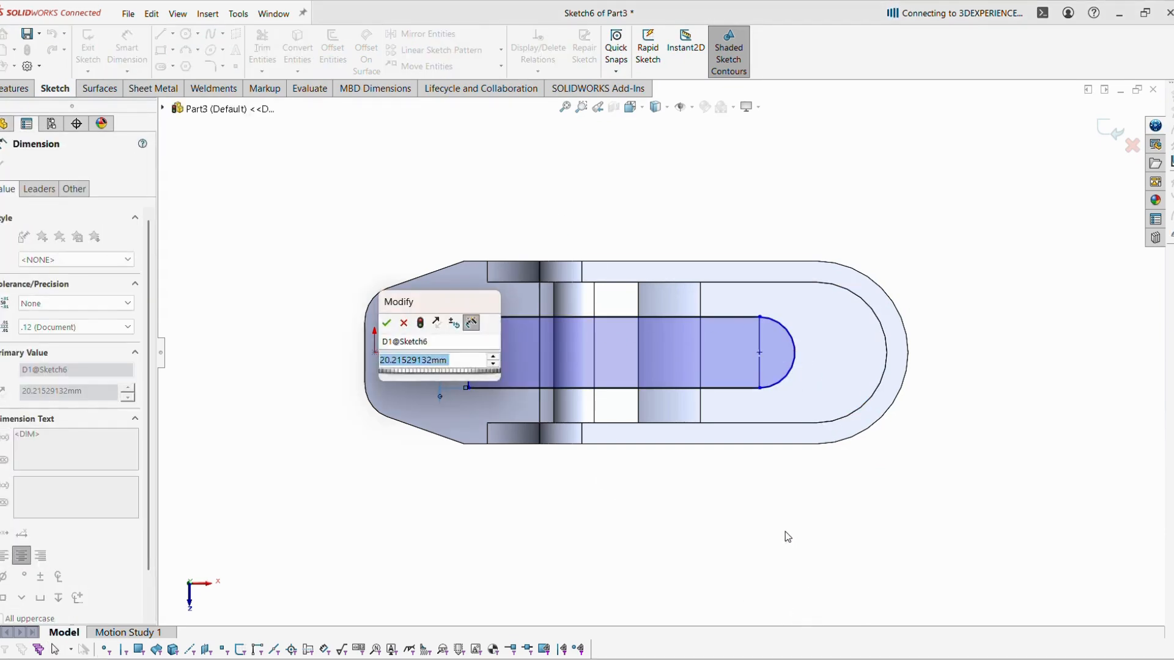
key("alt+Tab")
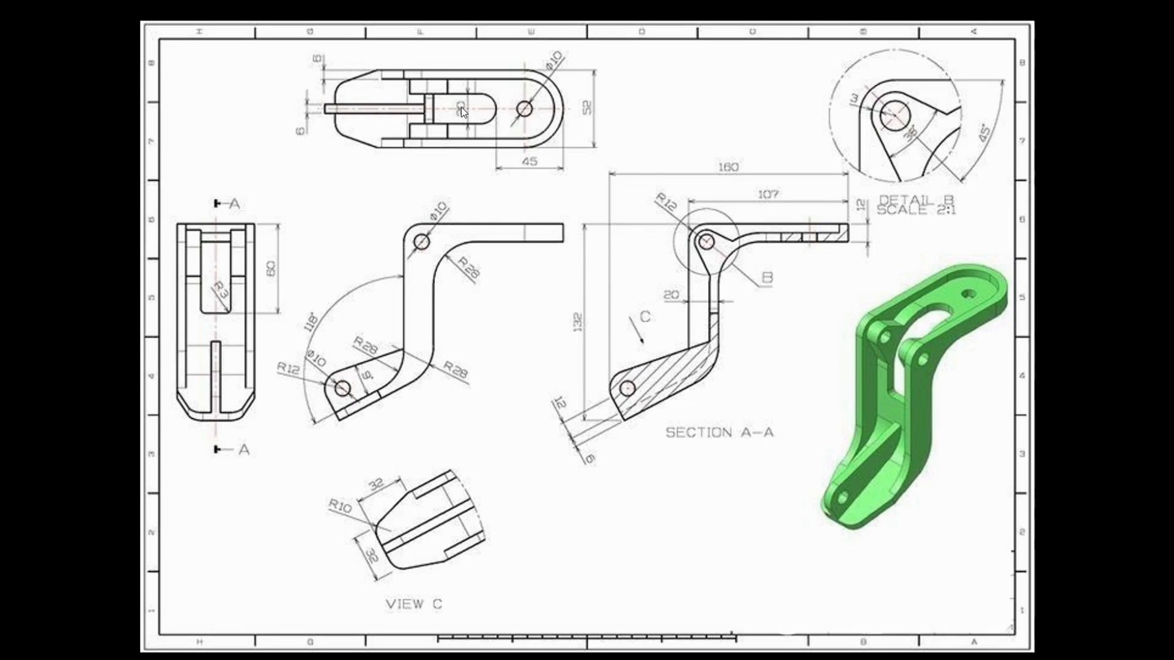
key("alt+Tab")
type("20")
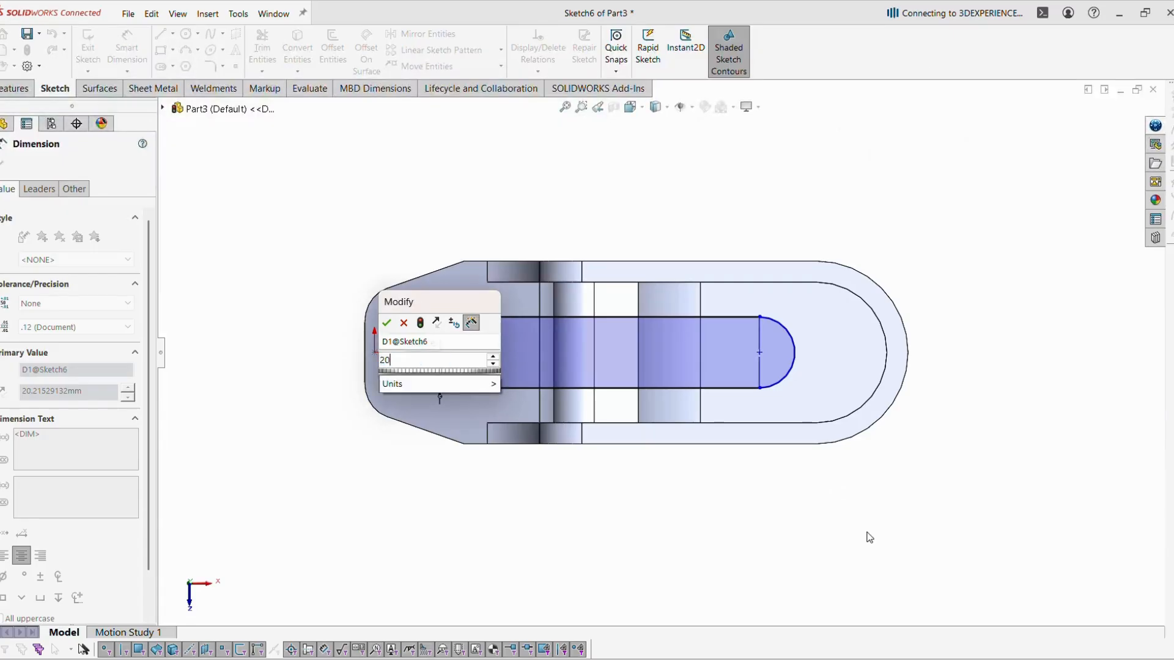
key("Return")
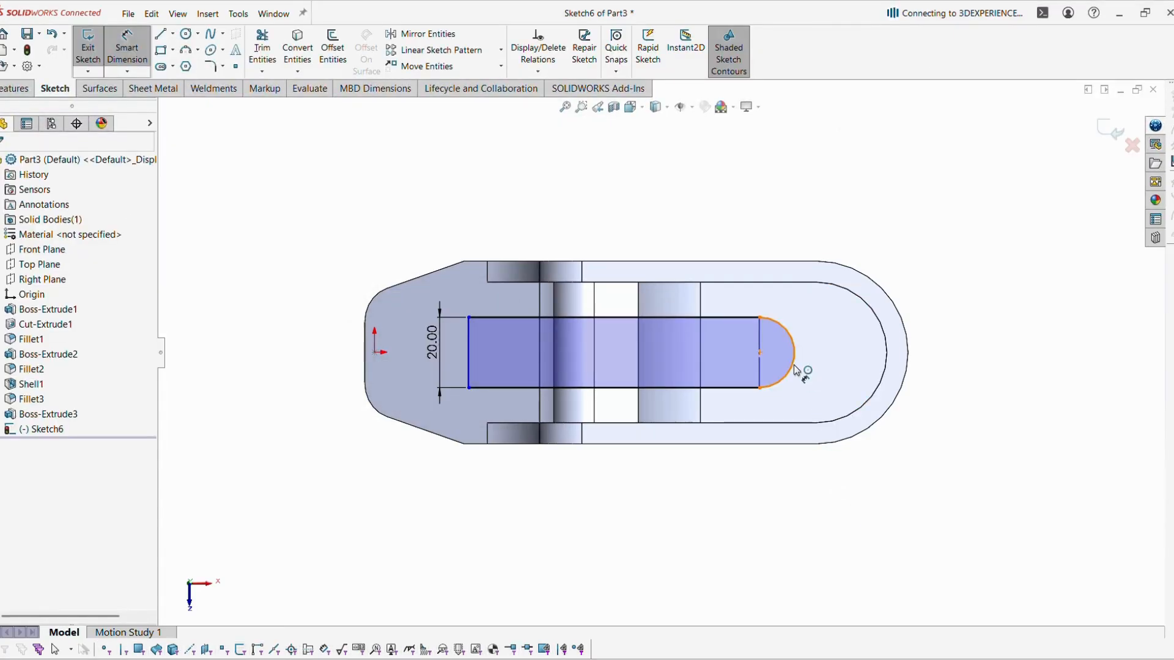
Step: Dimension the distance from the slot arc's outermost point to the bracket's rounded end as 45 mm, and check the slot against the reference drawing
left_click(795, 354)
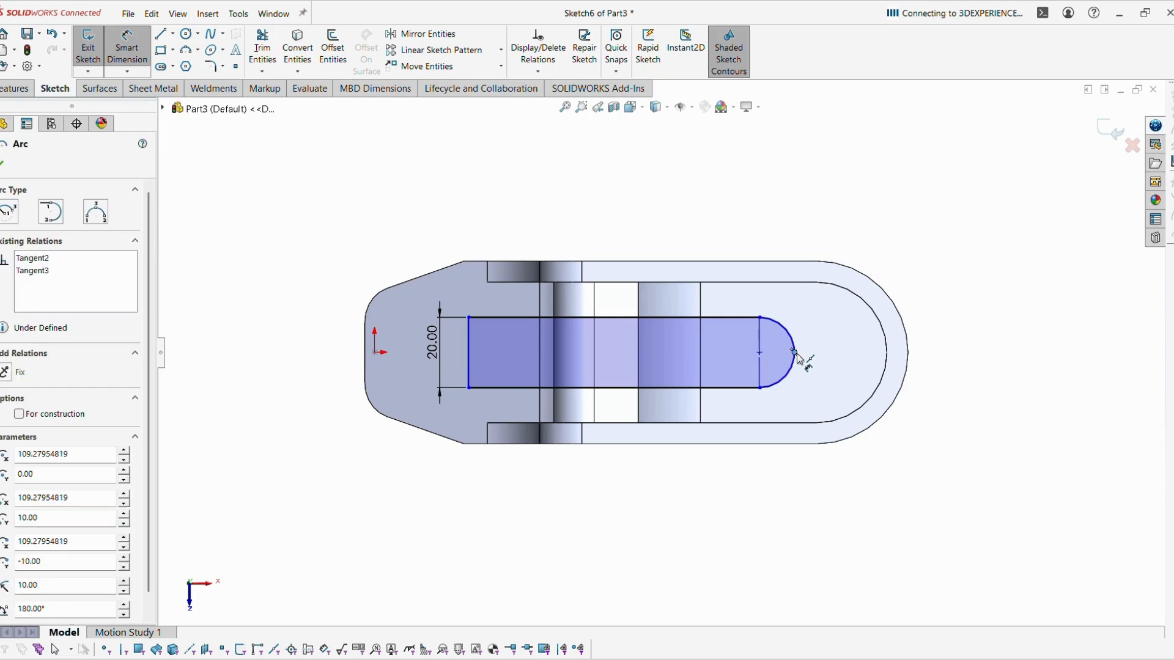
left_click(907, 367)
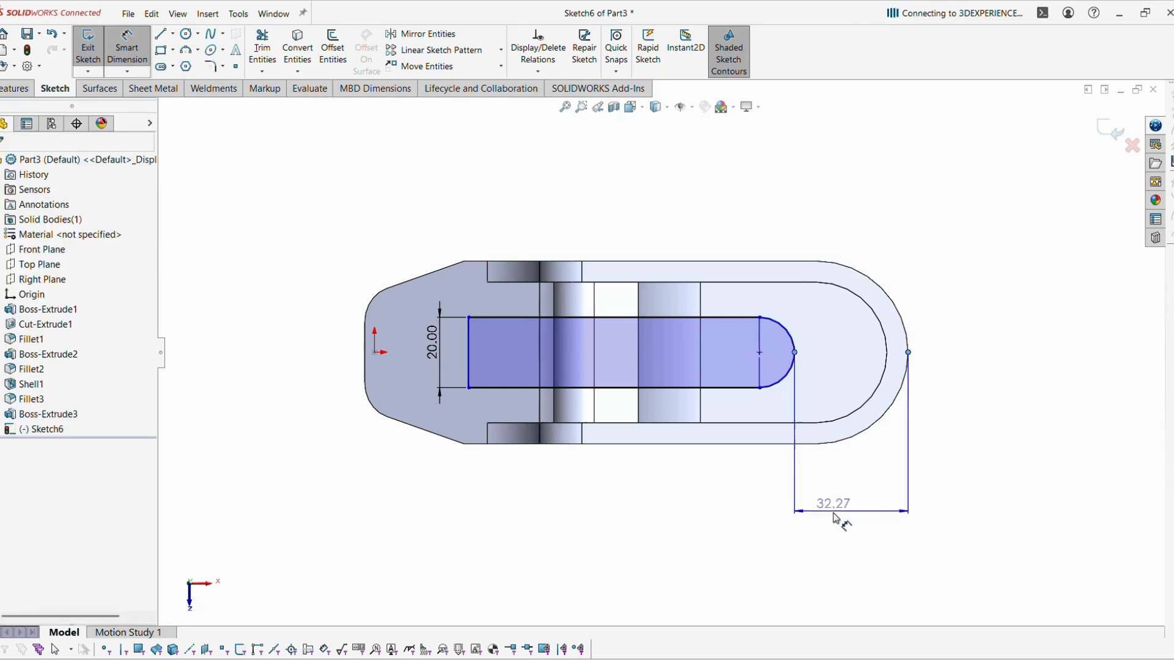
left_click(839, 515)
key("alt+Tab")
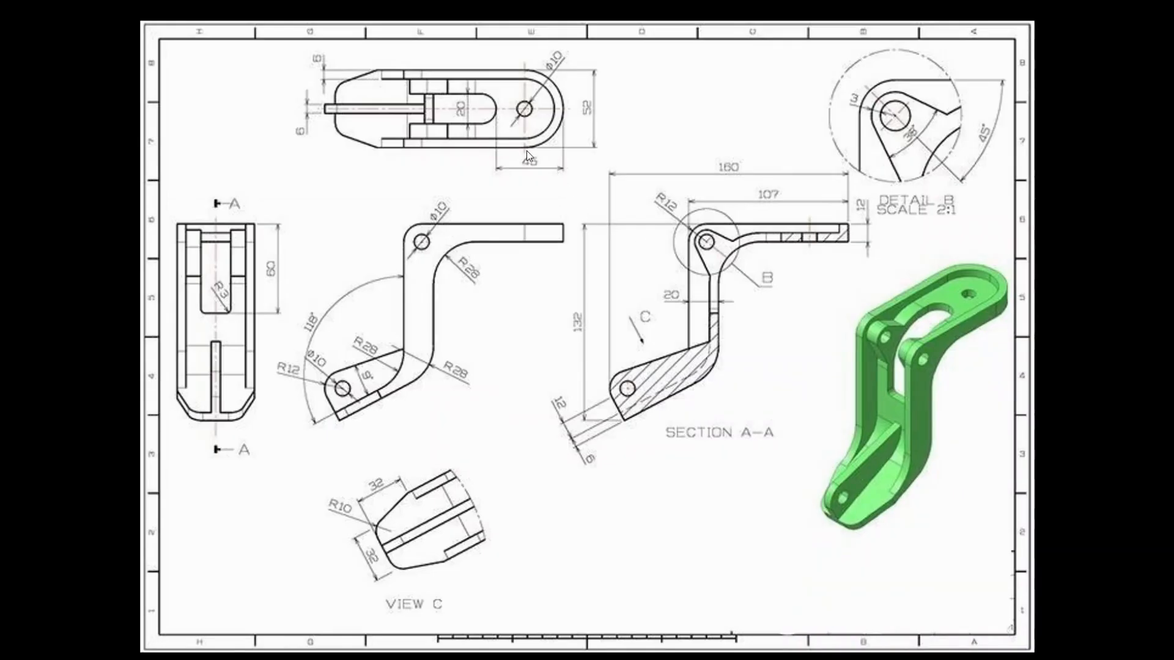
key("alt+Tab")
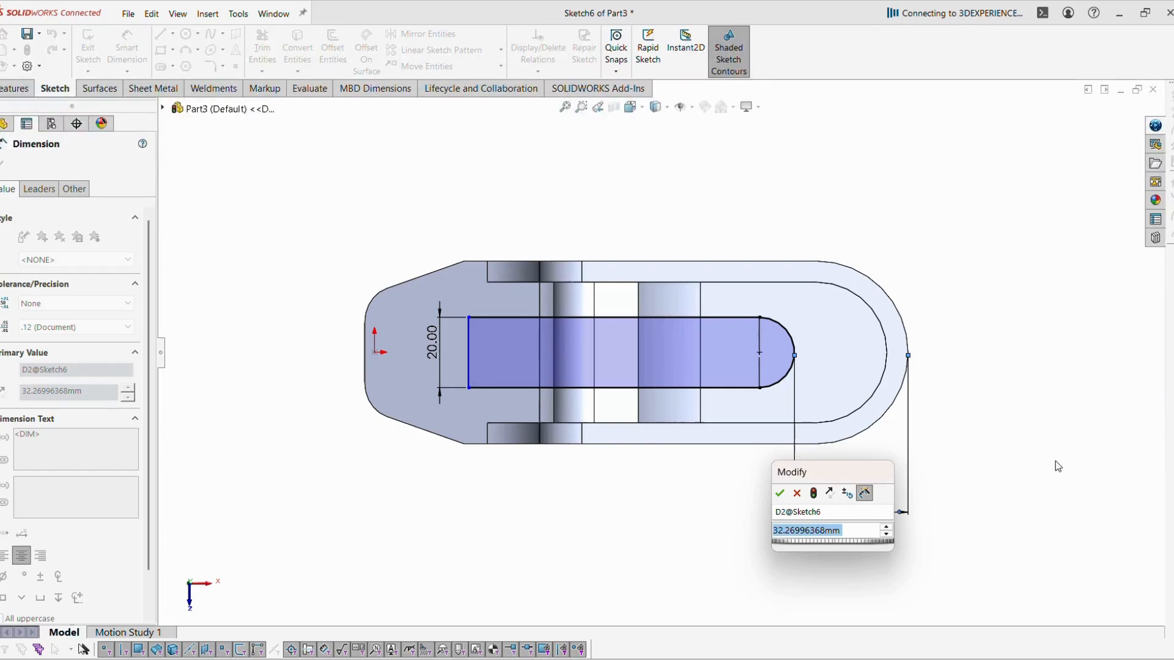
type("45")
key("Return")
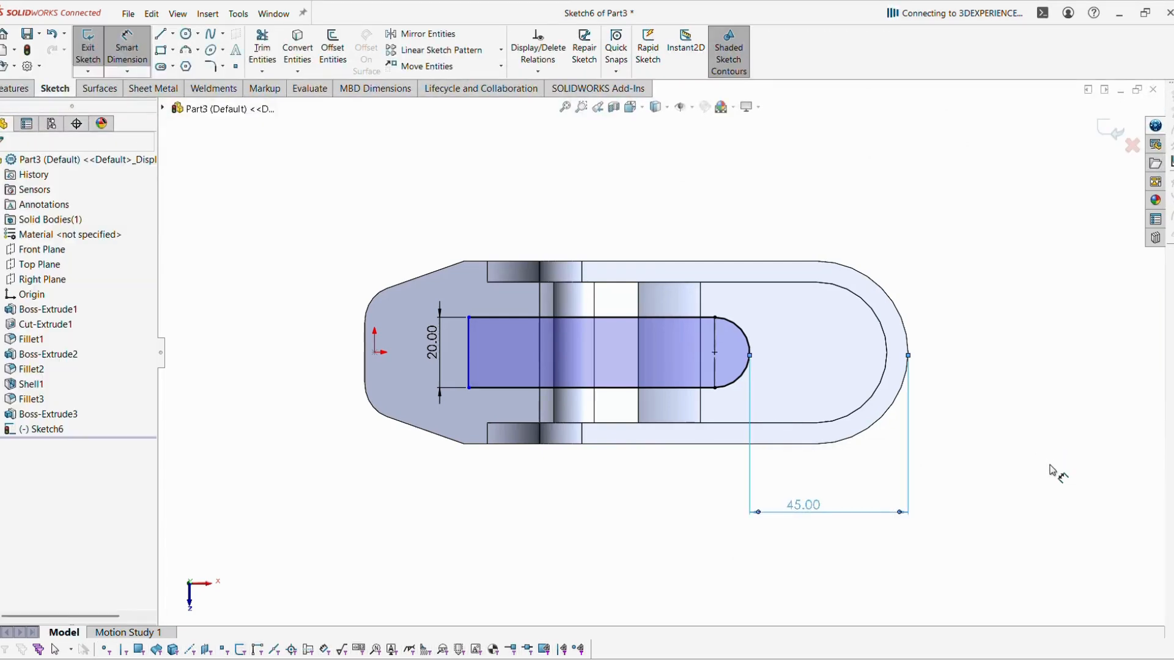
key("alt+Tab")
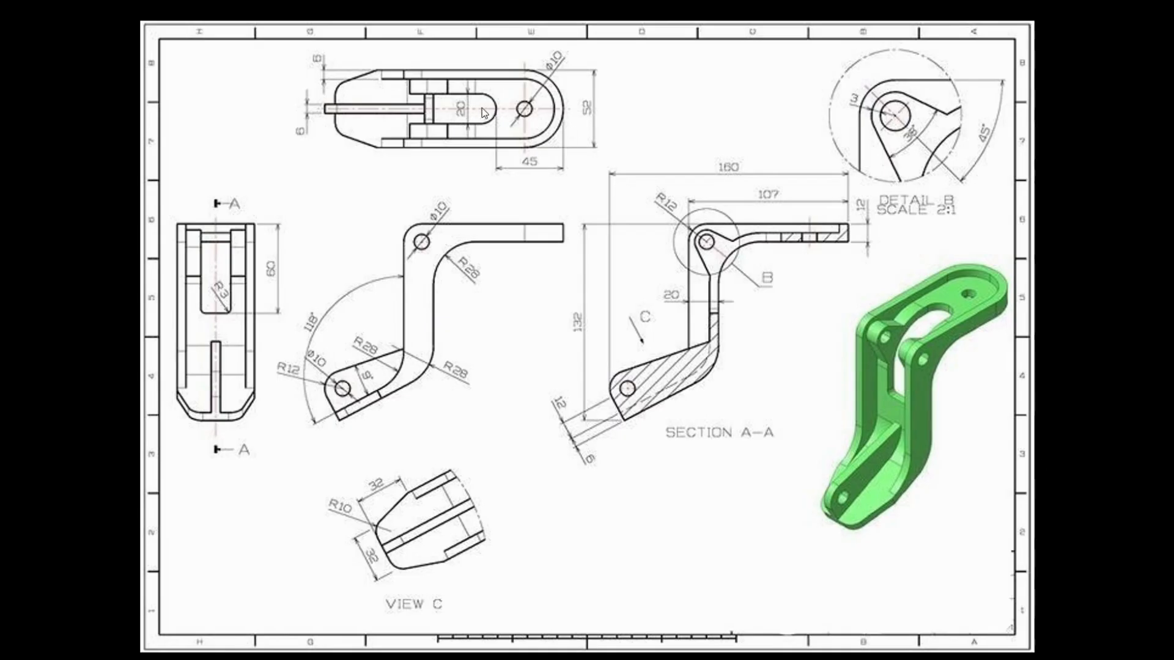
key("alt+Tab")
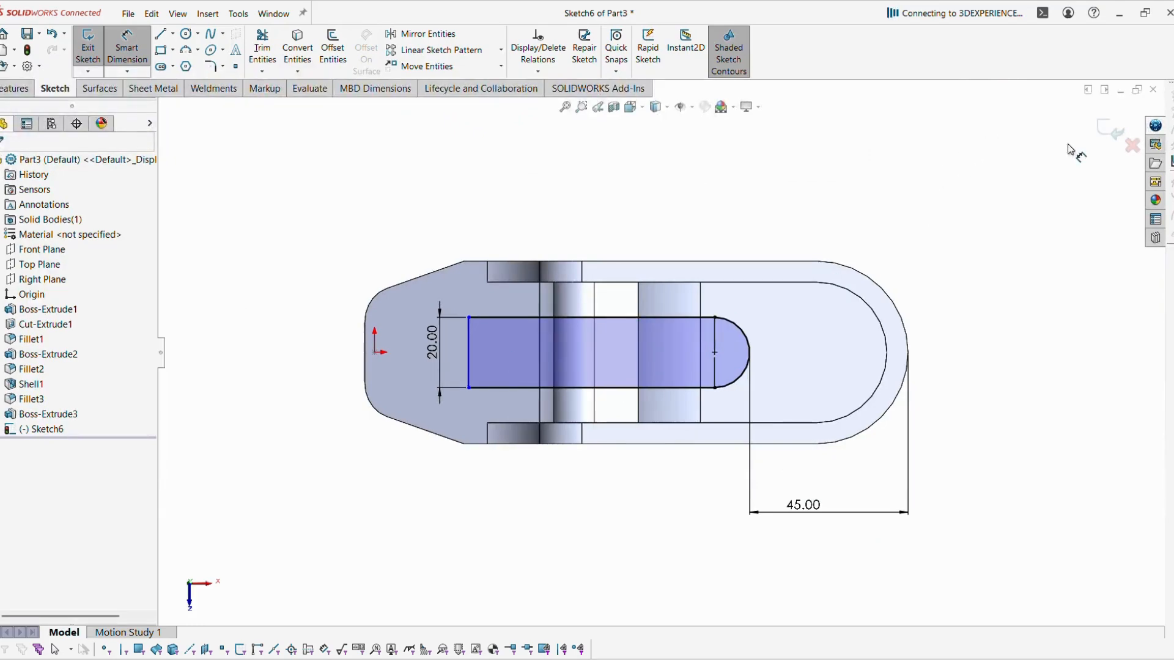
Step: Following the reference drawing, cut-extrude the slot profile to a blind depth of 60 mm
left_click(1110, 130)
mouse_move(883, 442)
middle_mouse_down()
mouse_move(859, 336)
mouse_move(963, 315)
mouse_move(933, 356)
middle_mouse_up()
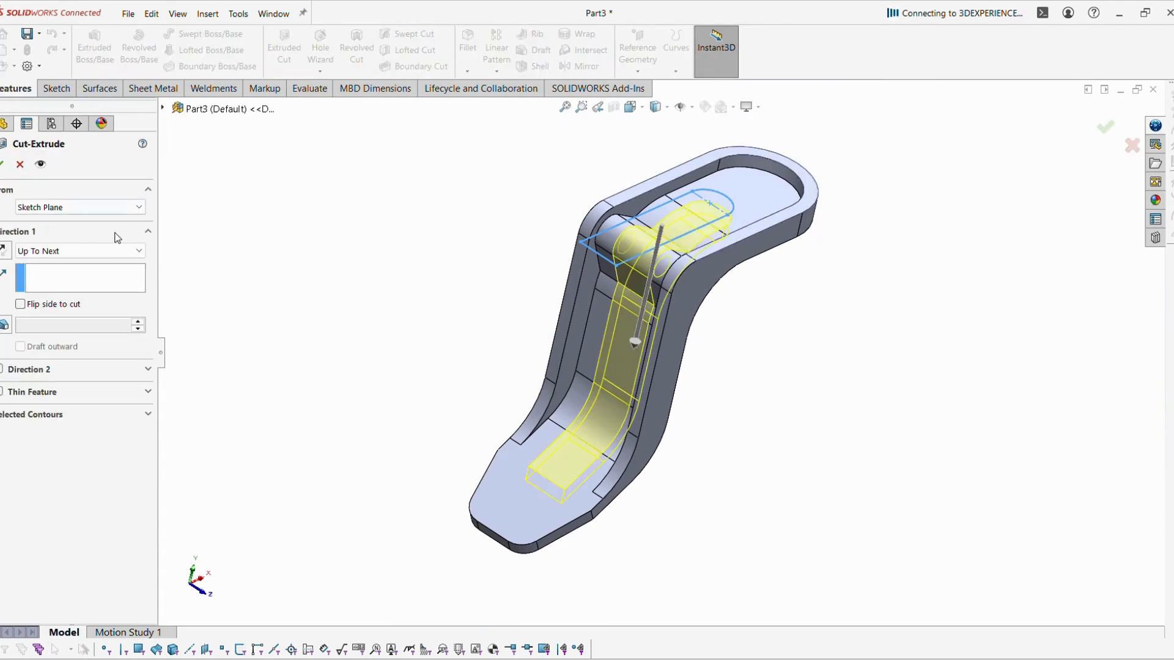
left_click(113, 251)
left_click(113, 265)
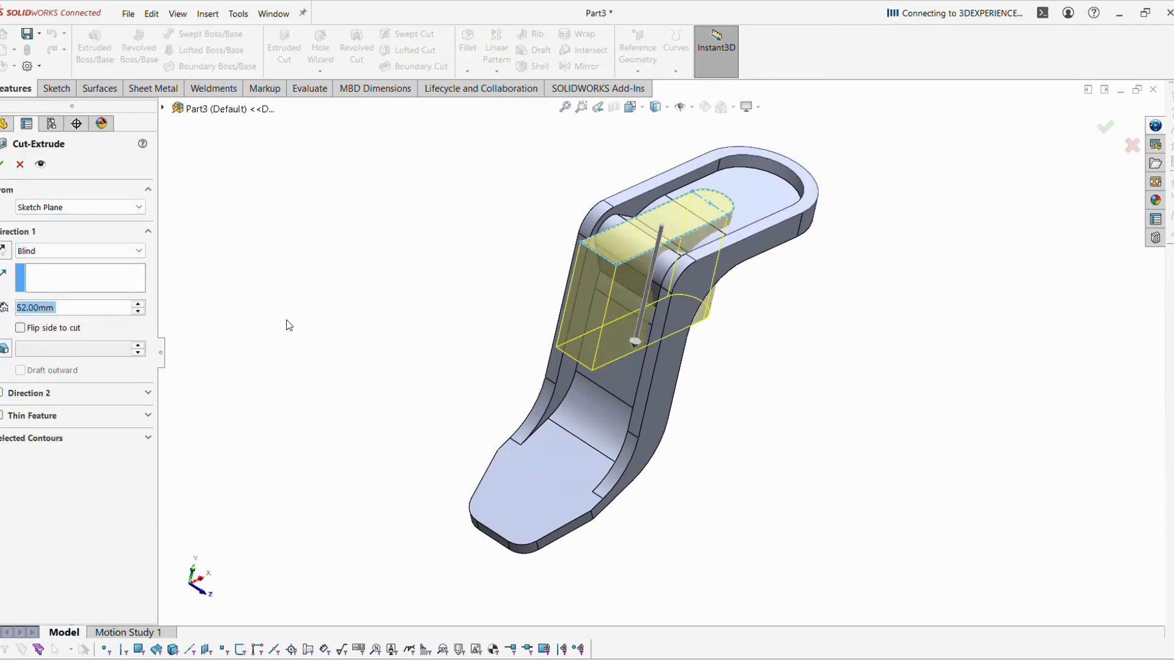
key("alt+Tab")
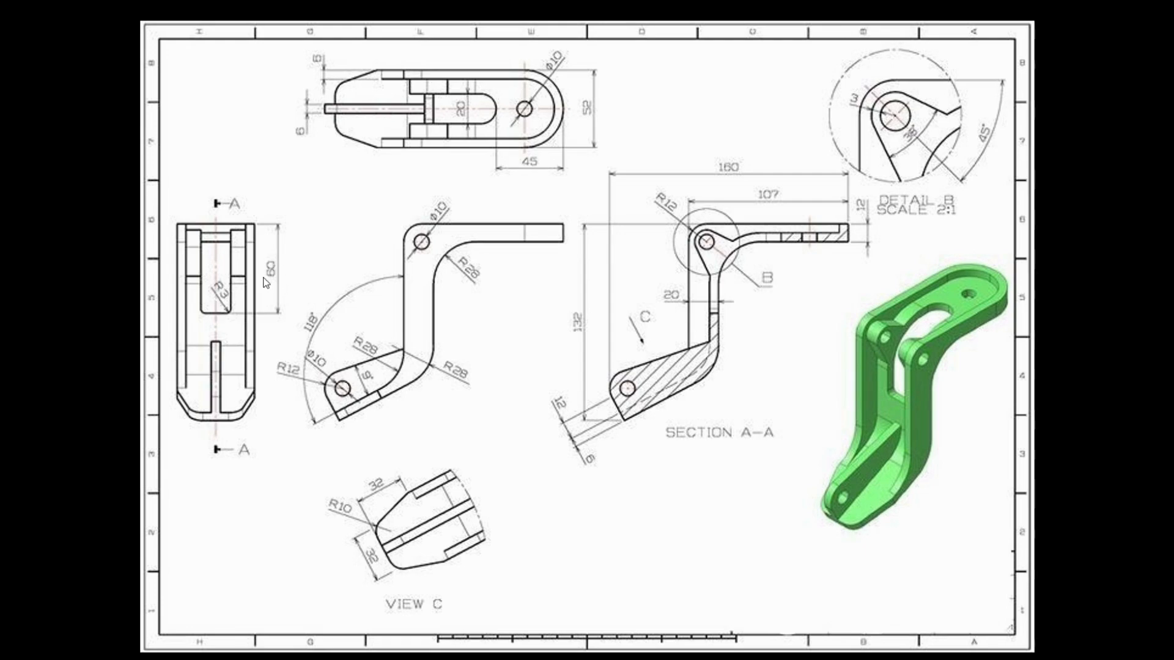
key("alt+Tab")
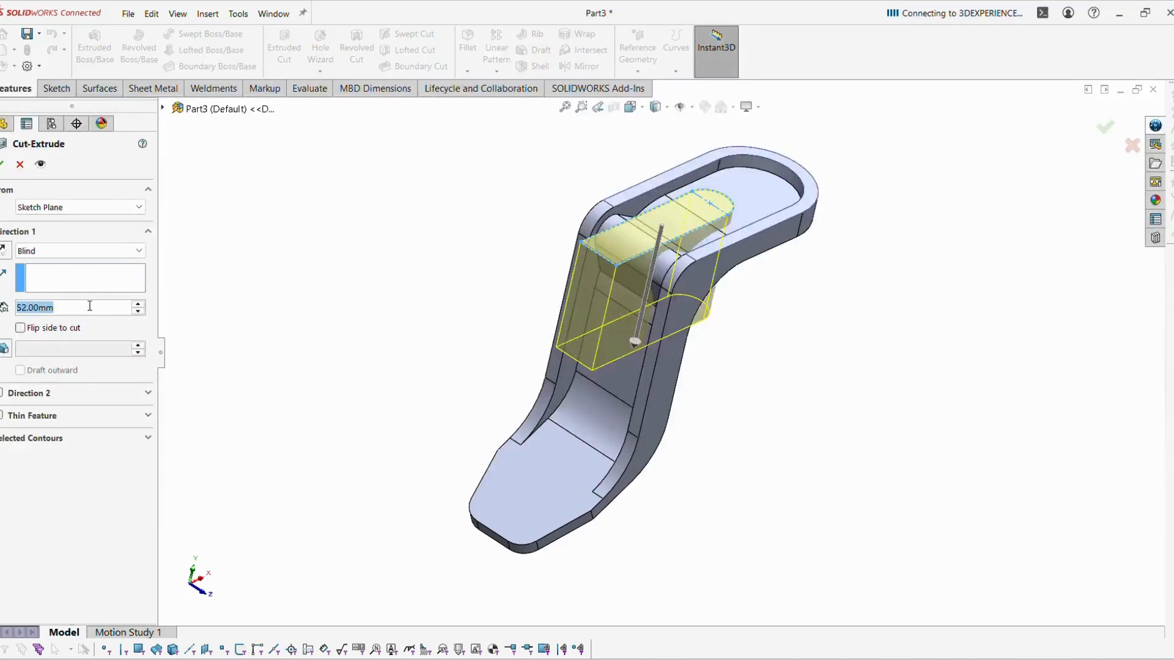
type("60")
key("Return")
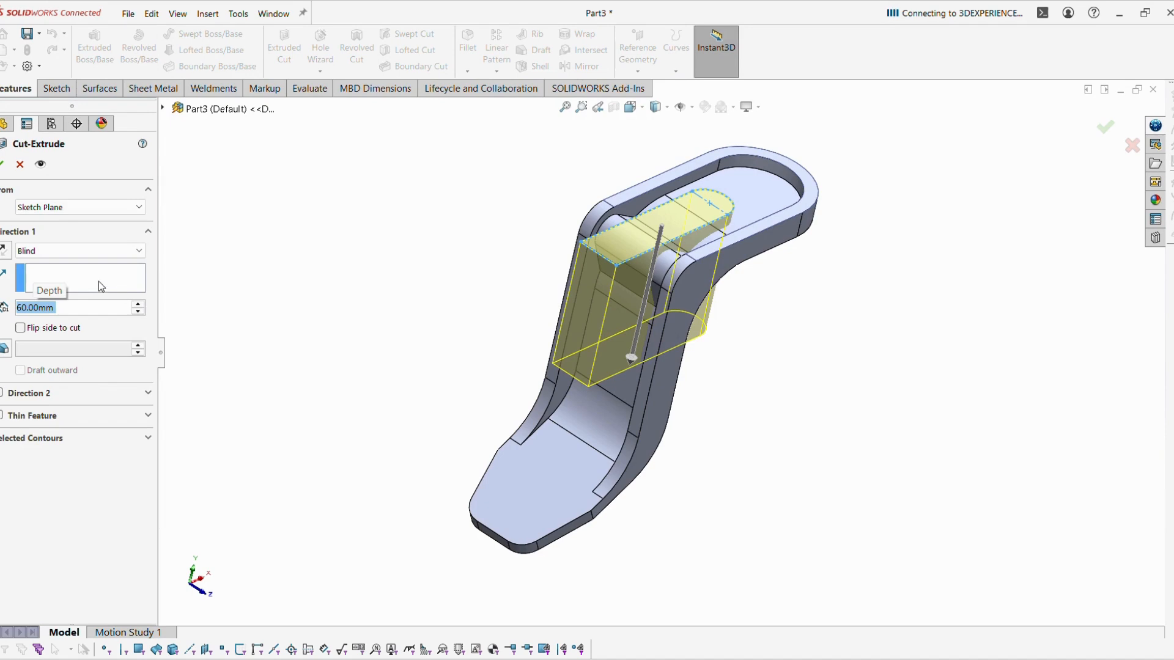
left_click(2, 164)
Step: Fillet the two corner edges at the slot's lower end in the upright with a 3 mm radius
middle_click_drag(333, 316, 359, 341)
scroll(540, 379, "down", 3)
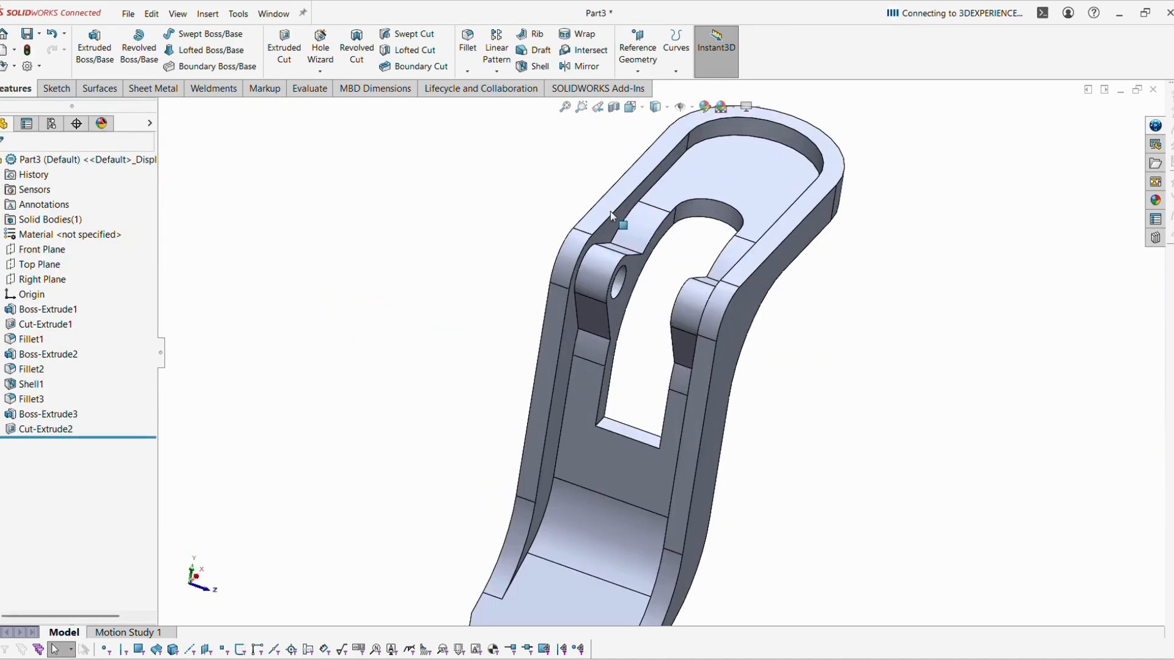
left_click(460, 61)
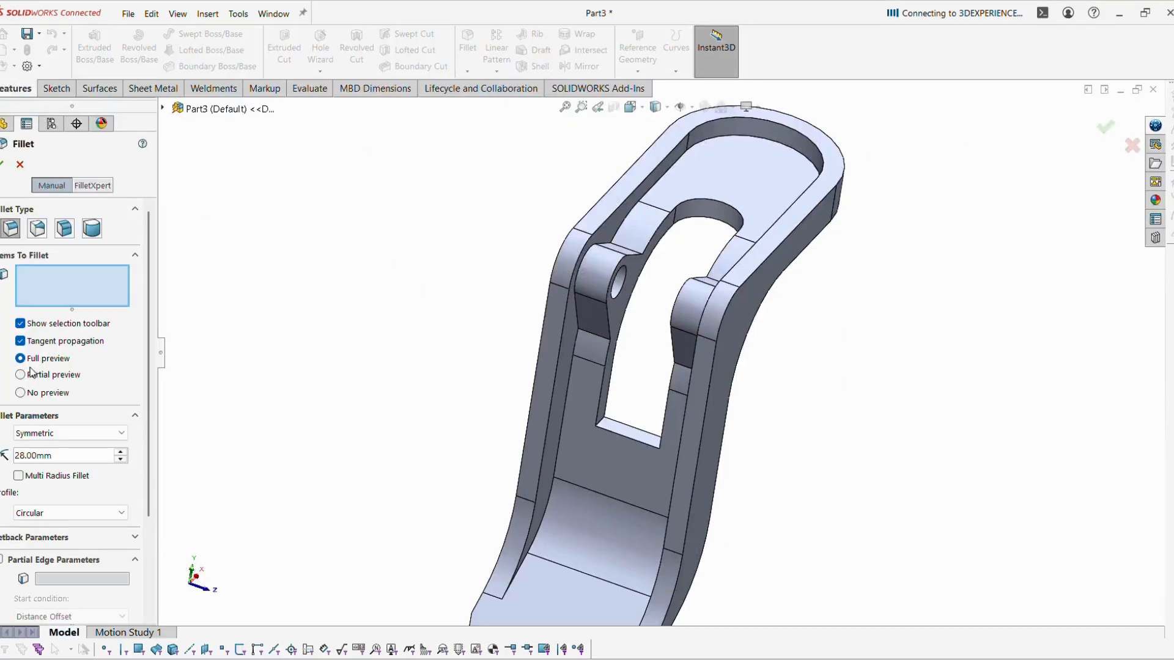
double_click(61, 457)
type("3")
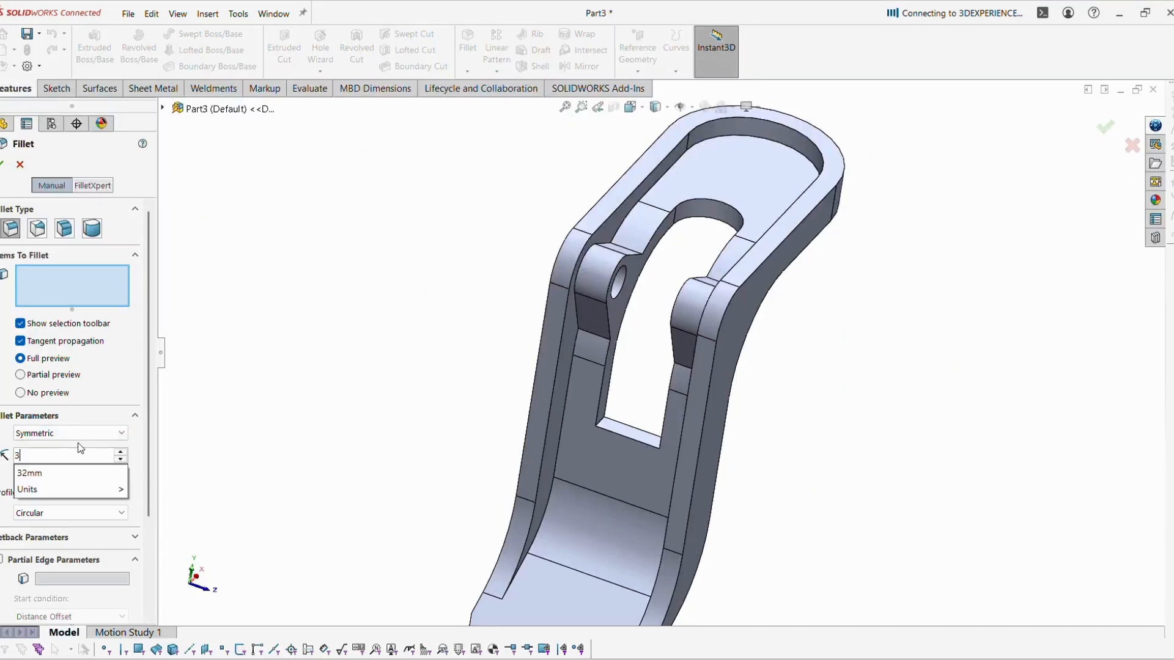
key("Return")
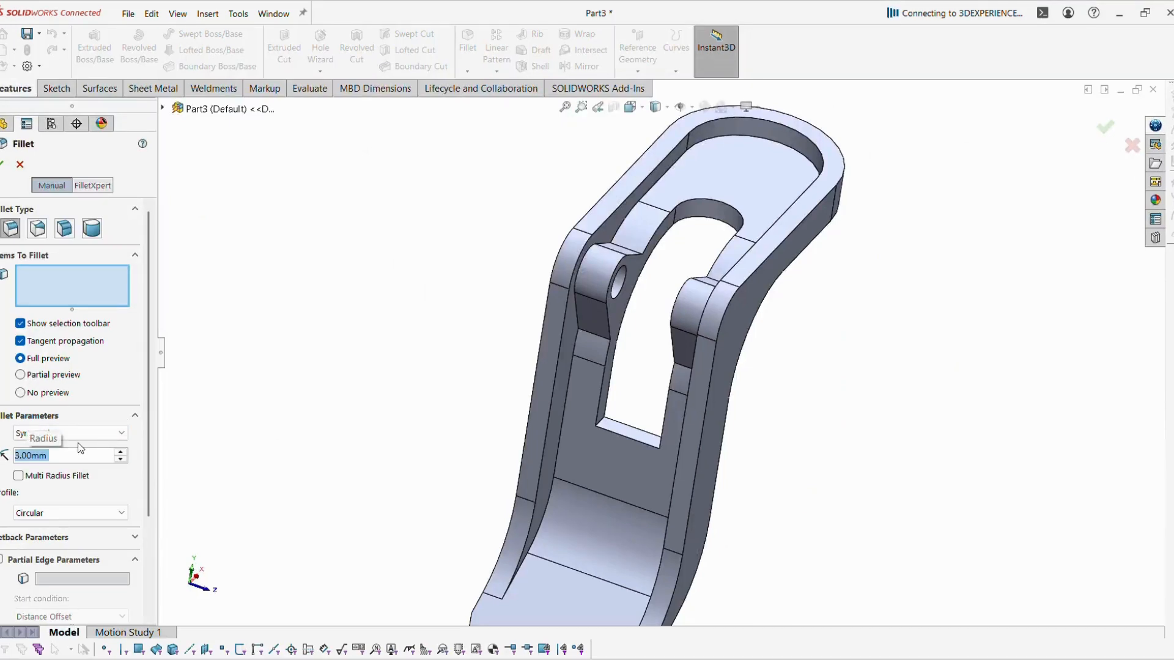
left_click(601, 424)
middle_click_drag(601, 424, 664, 445)
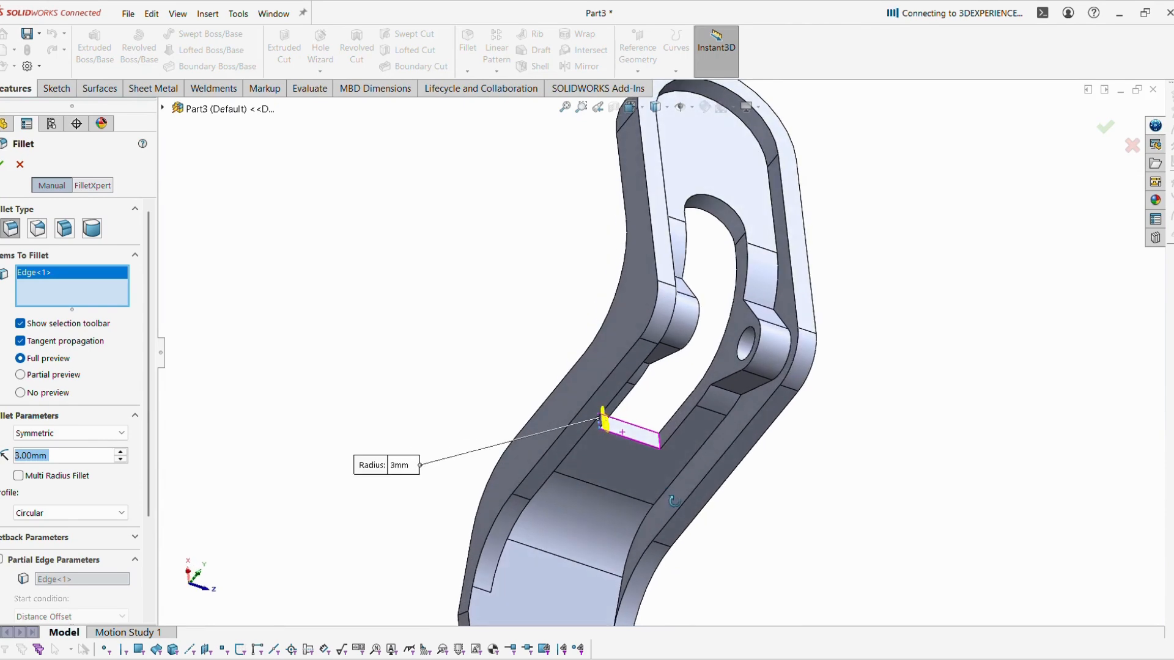
left_click(663, 443)
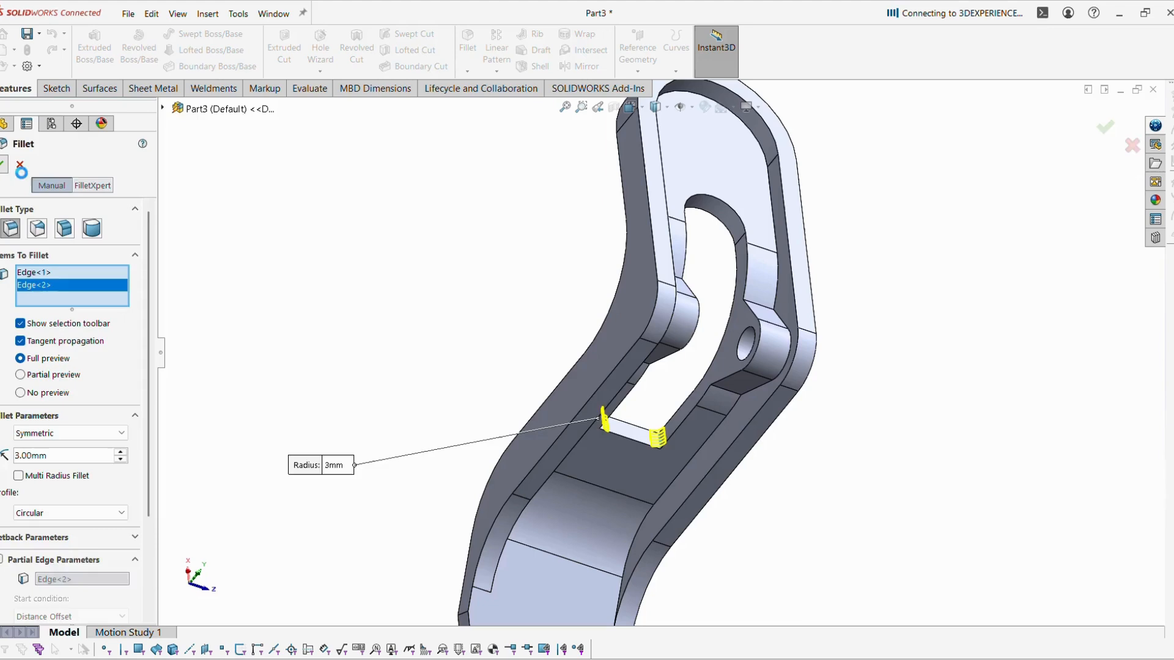
Step: On the bracket's outer side face, convert the lug hole's circular edge into a sketch and cut-extrude it to a blind depth of 60 mm
middle_click_drag(280, 389, 658, 274)
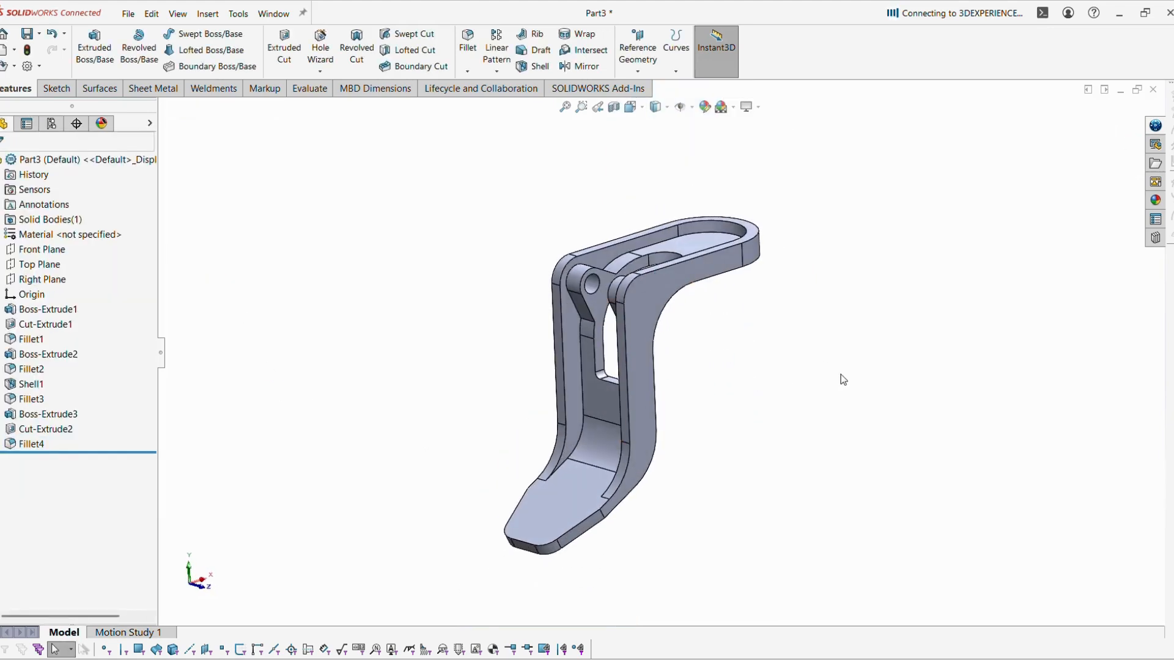
left_click(661, 285)
left_click(644, 305)
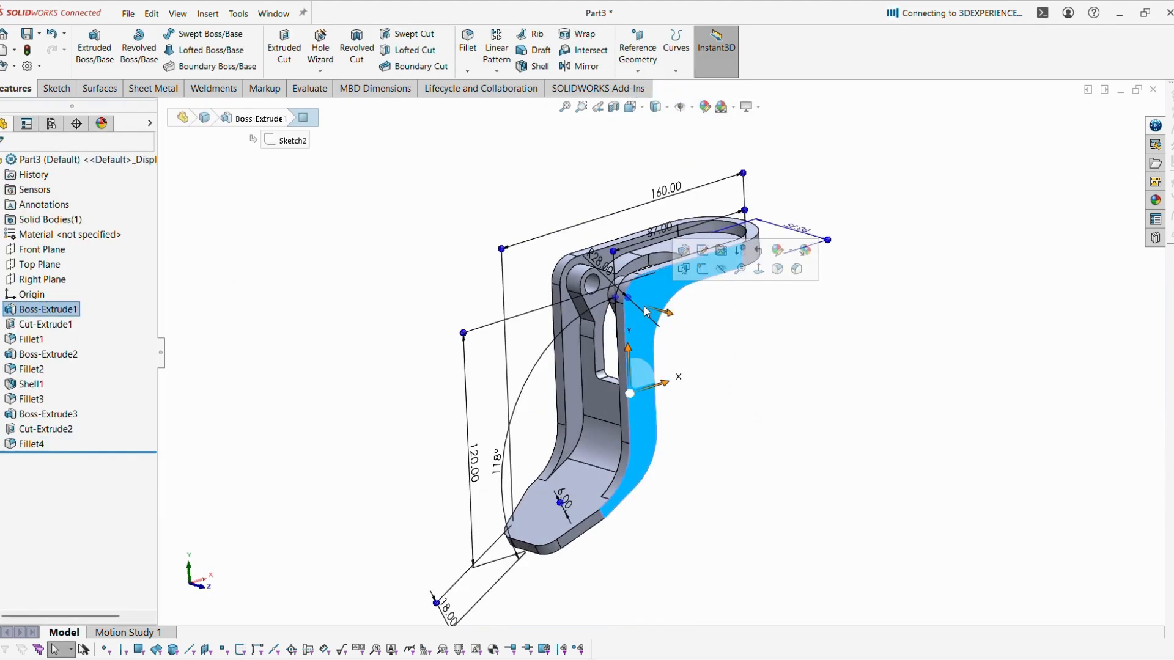
left_click(702, 269)
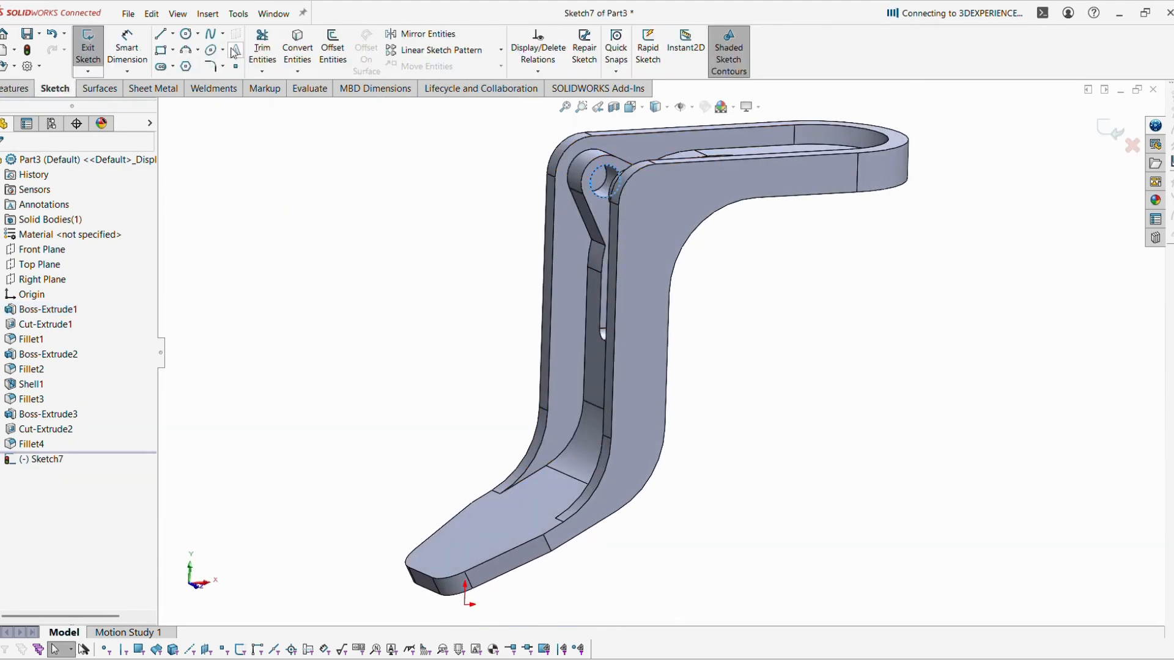
left_click(298, 50)
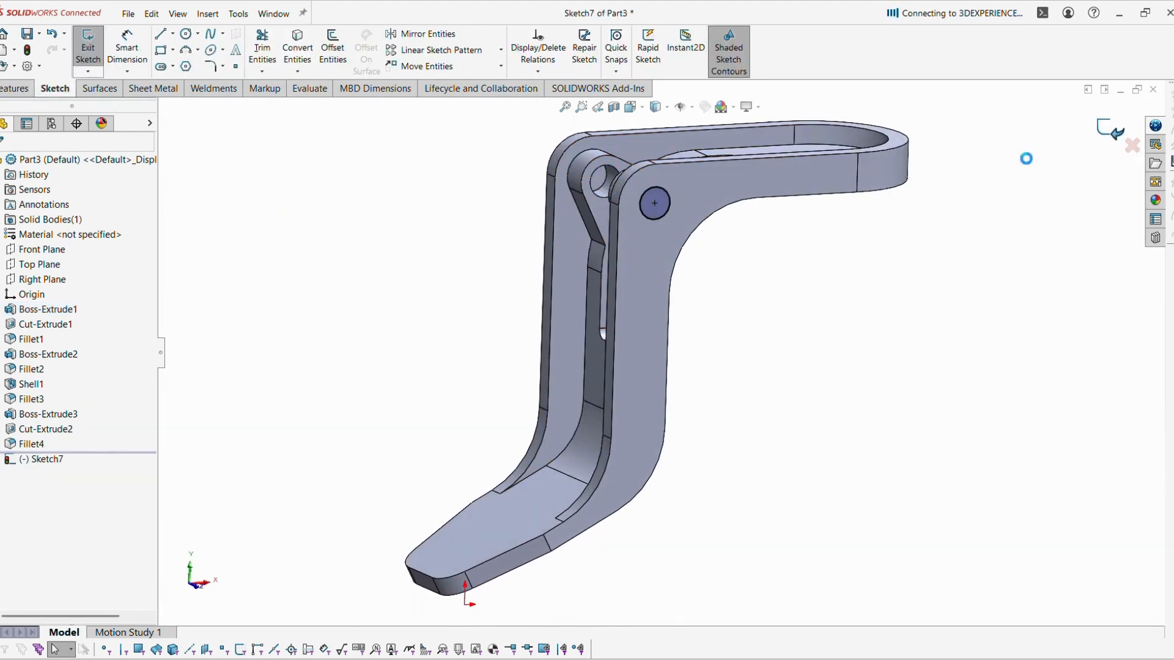
left_click(285, 47)
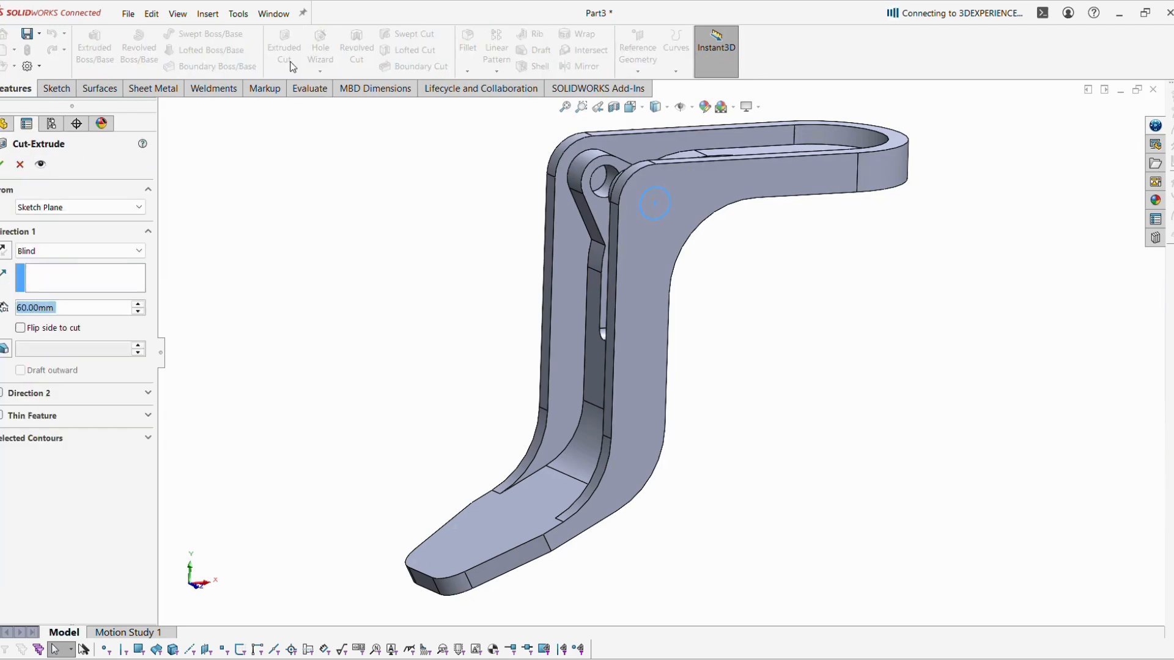
left_click(3, 164)
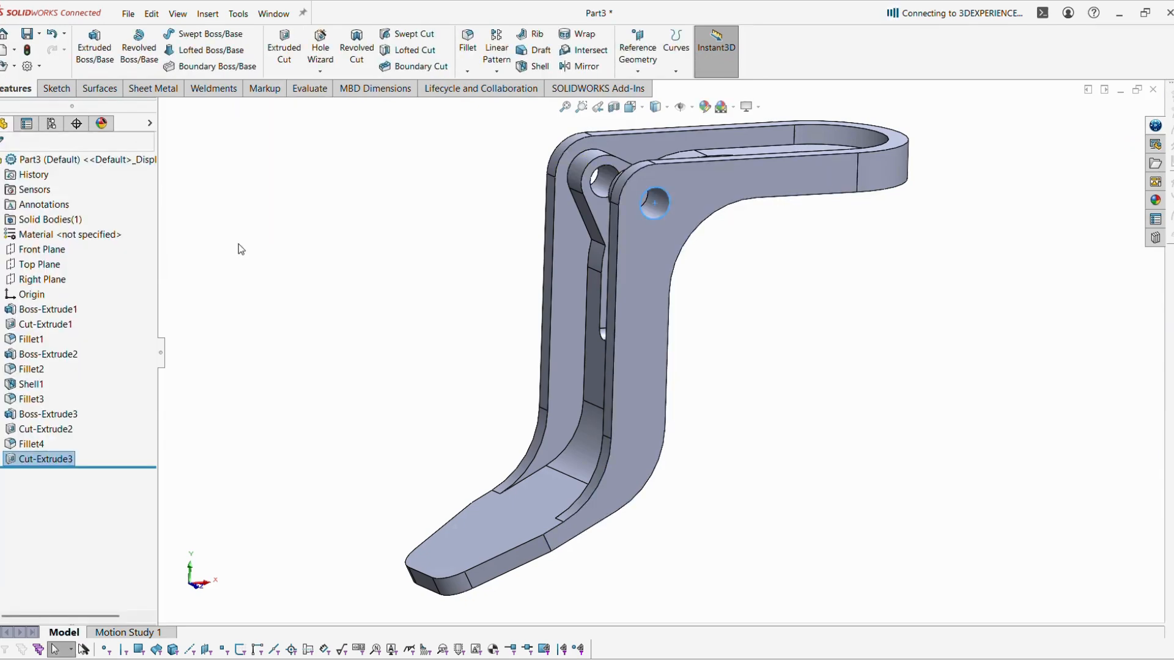
left_click(381, 260)
middle_click_drag(381, 261, 769, 500)
left_click(624, 493)
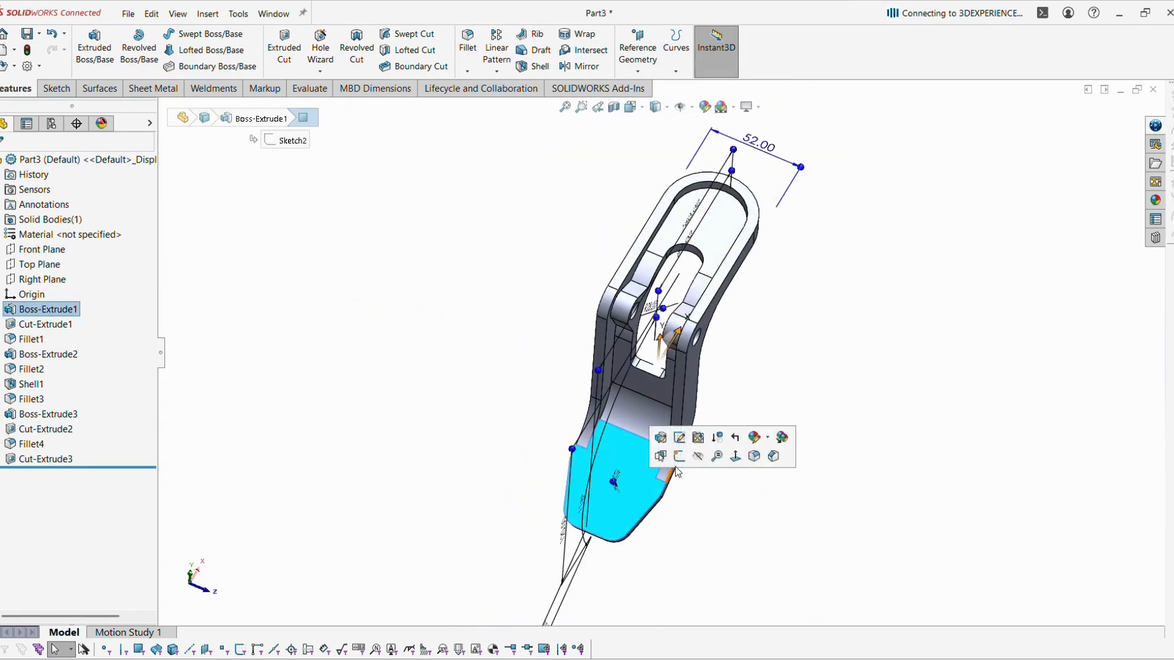
left_click(678, 457)
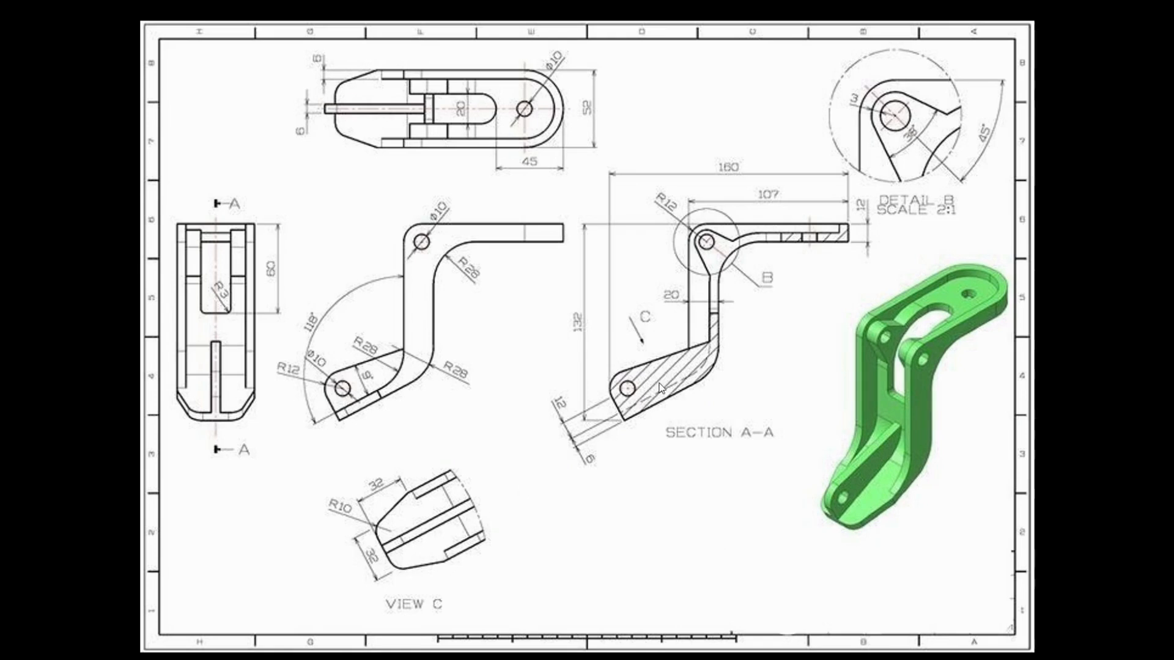
key("alt+Tab")
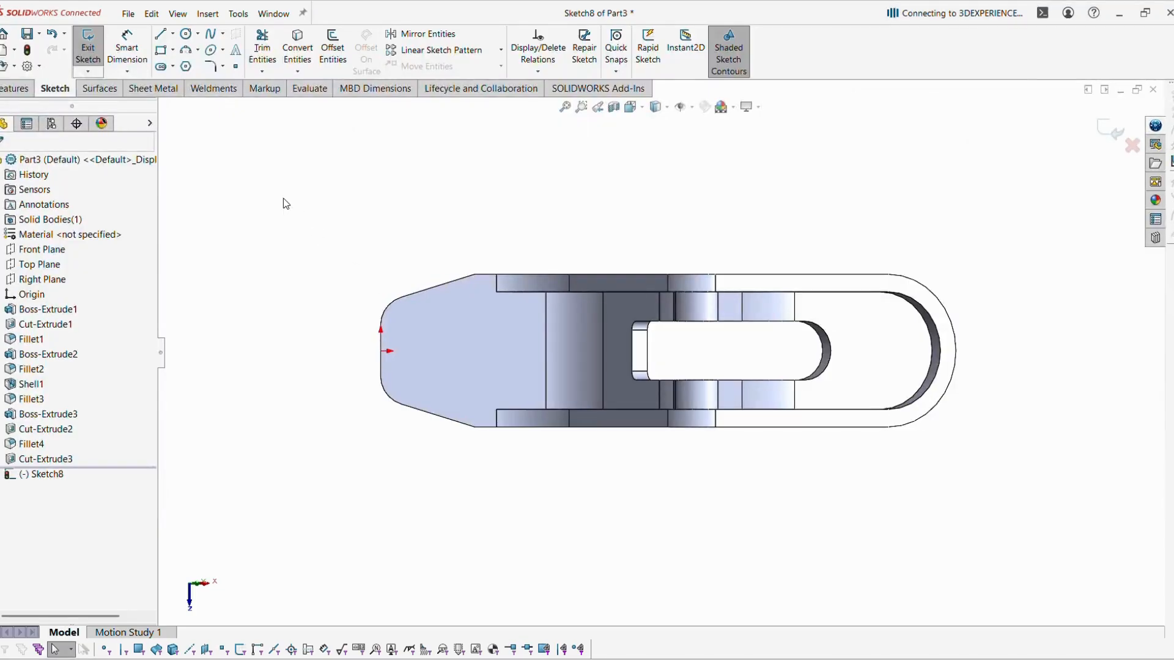
key("ctrl+z")
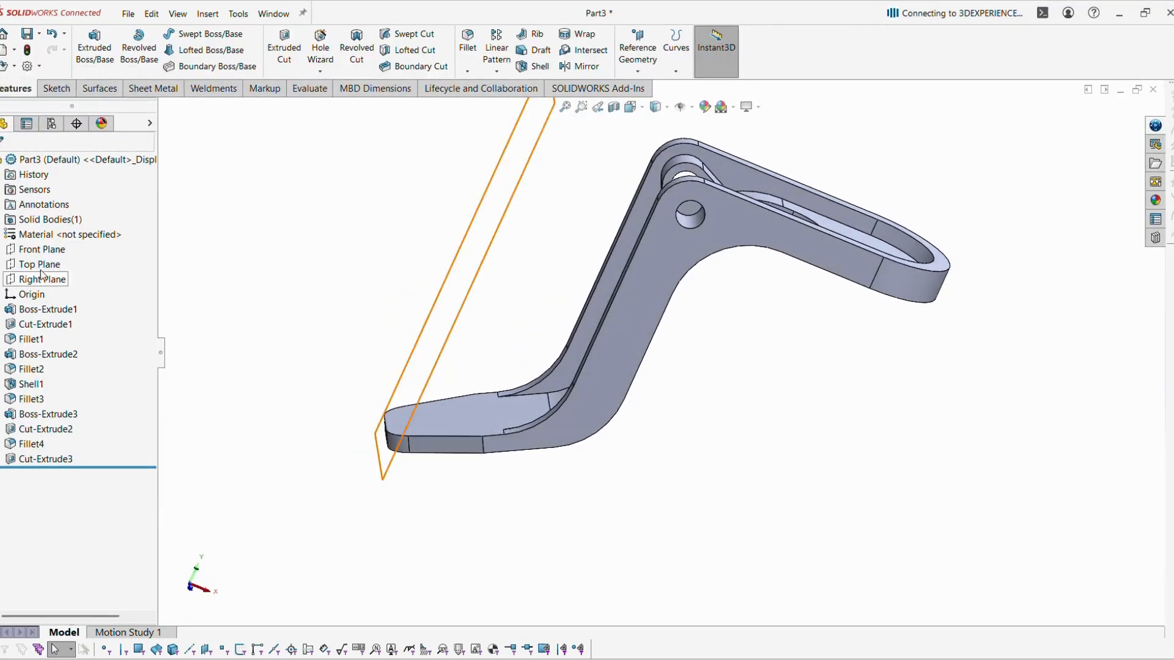
Step: On the Front Plane, sketch a line about 26 mm long from the lower arm's upper end corner, in the direction of its end edge
left_click(42, 249)
left_click(49, 235)
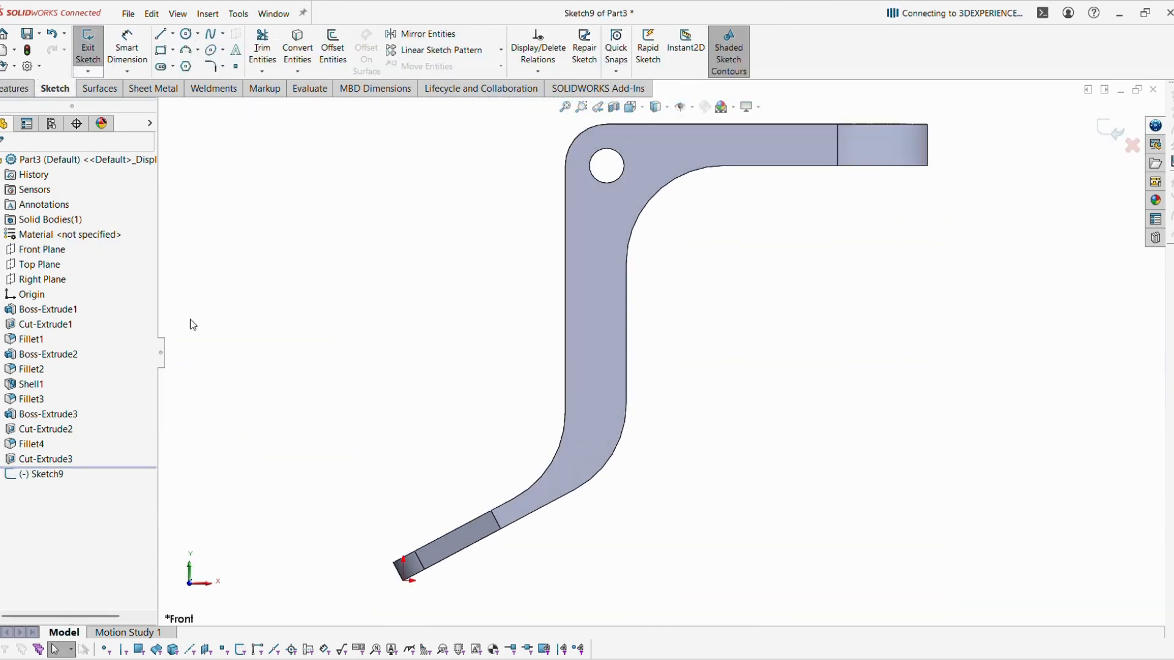
left_click(161, 35)
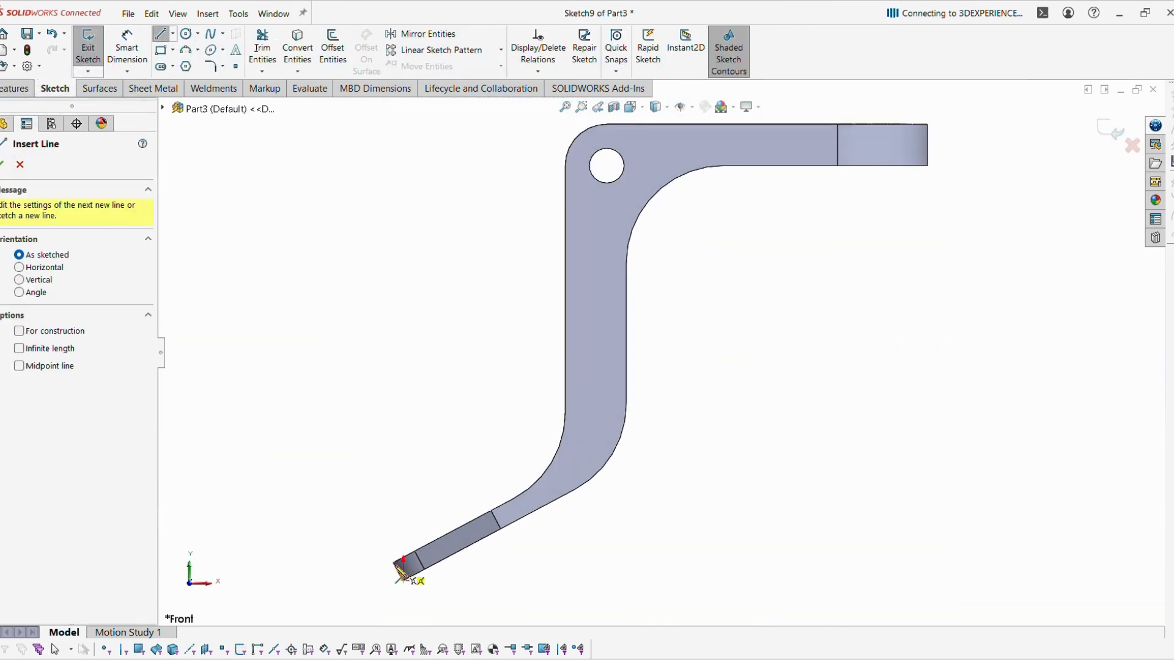
left_click(399, 564)
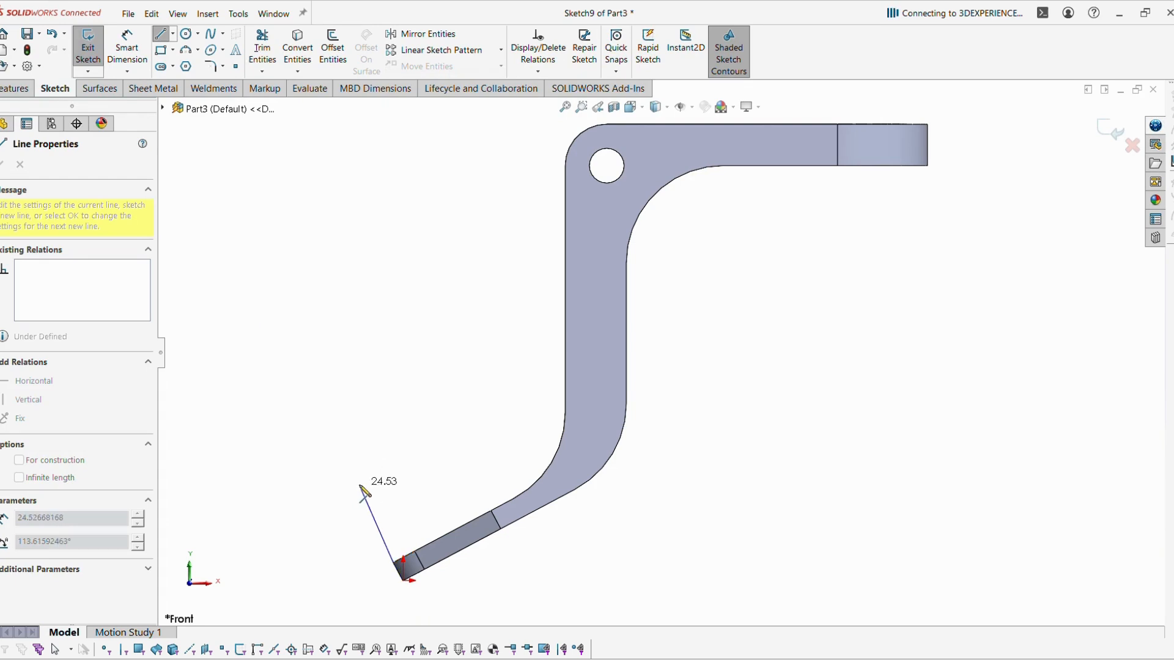
left_click(351, 484)
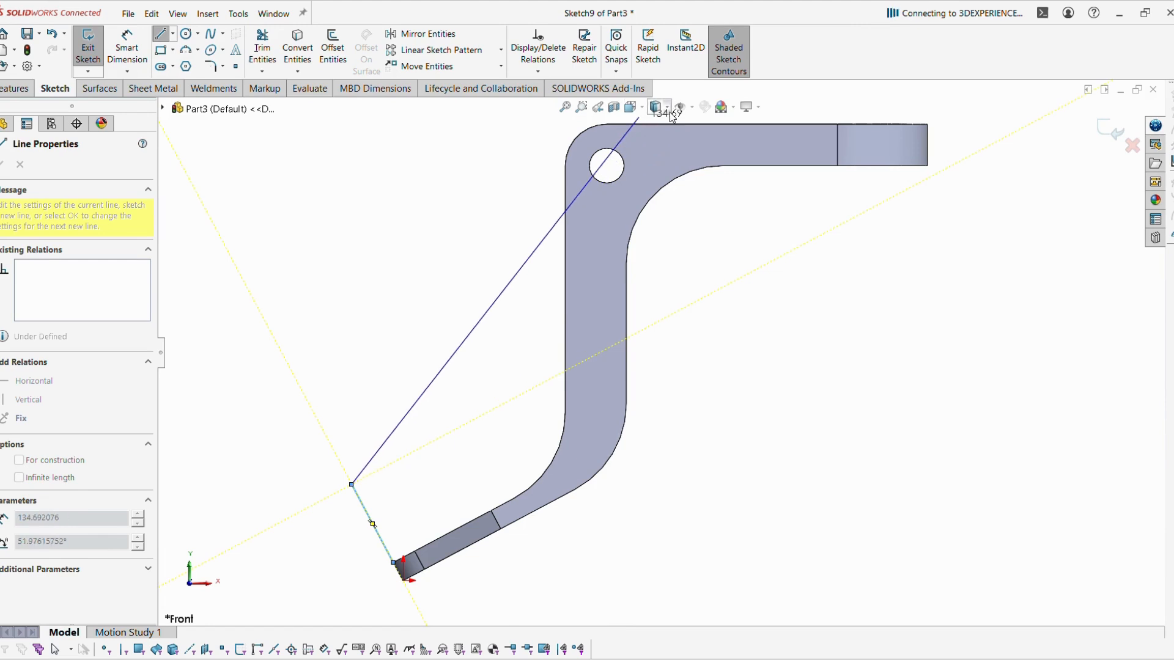
Step: In wireframe display, sketch a second line from the first line's free end and place its endpoint on the upright's inner vertical edge
mouse_move(672, 117)
left_click(657, 195)
left_click(663, 190)
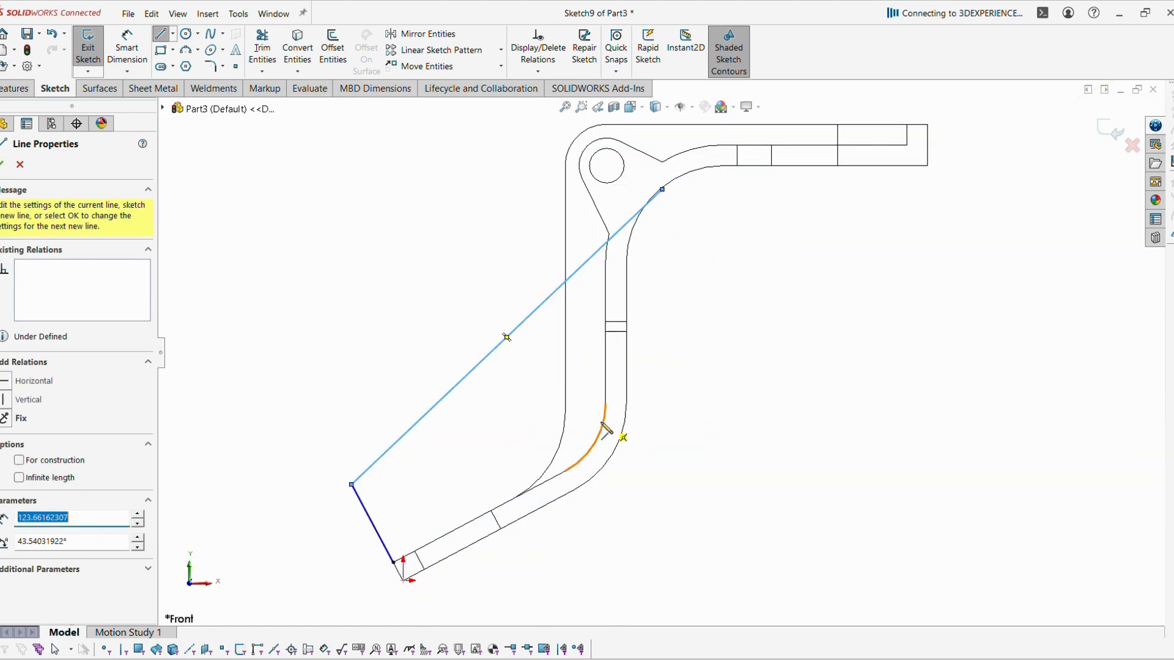
key("Escape")
left_click_drag(663, 191, 606, 389)
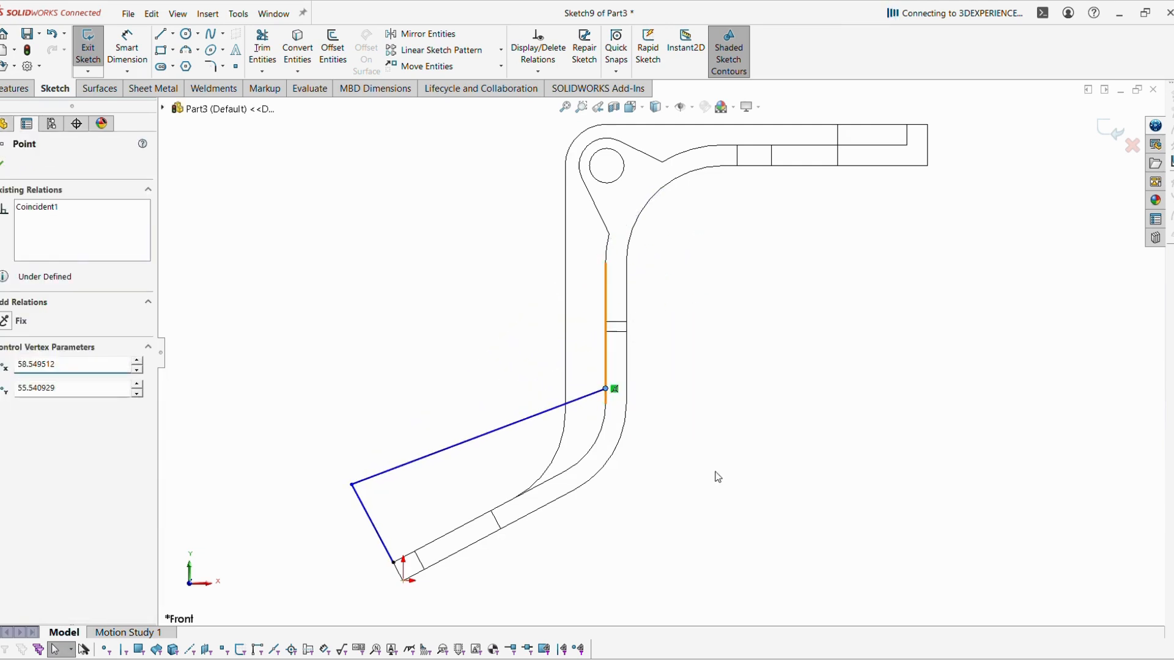
left_click(714, 473)
Step: Make the short sketch line collinear with the lower arm's end edge
left_click(377, 538)
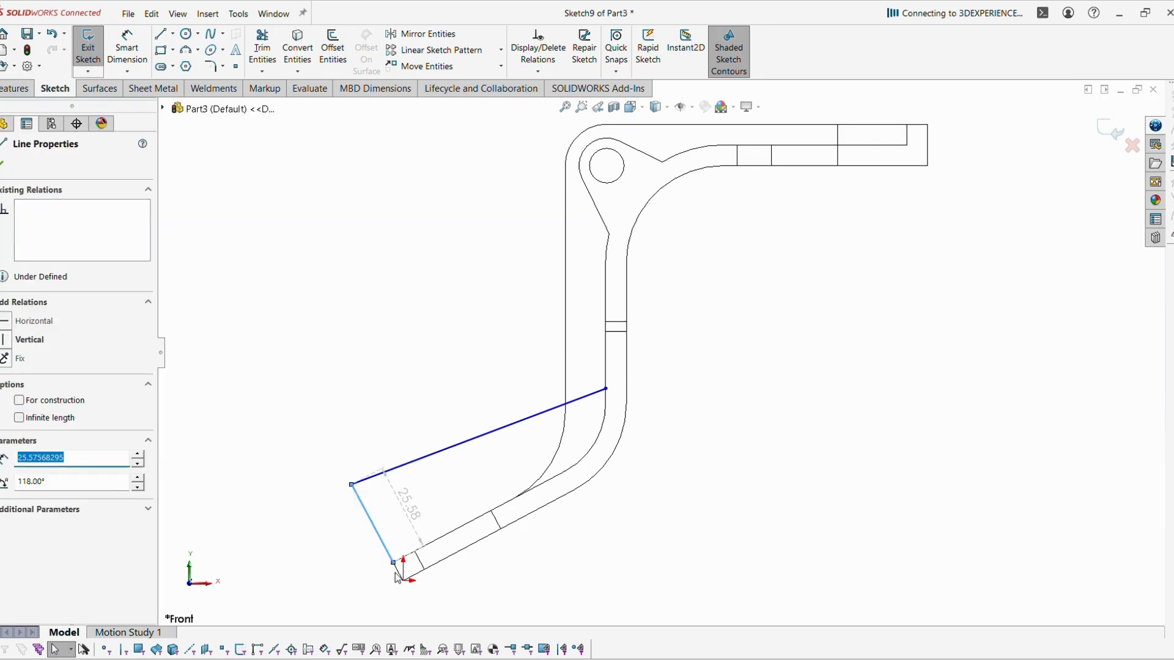
left_click(405, 572, "ctrl")
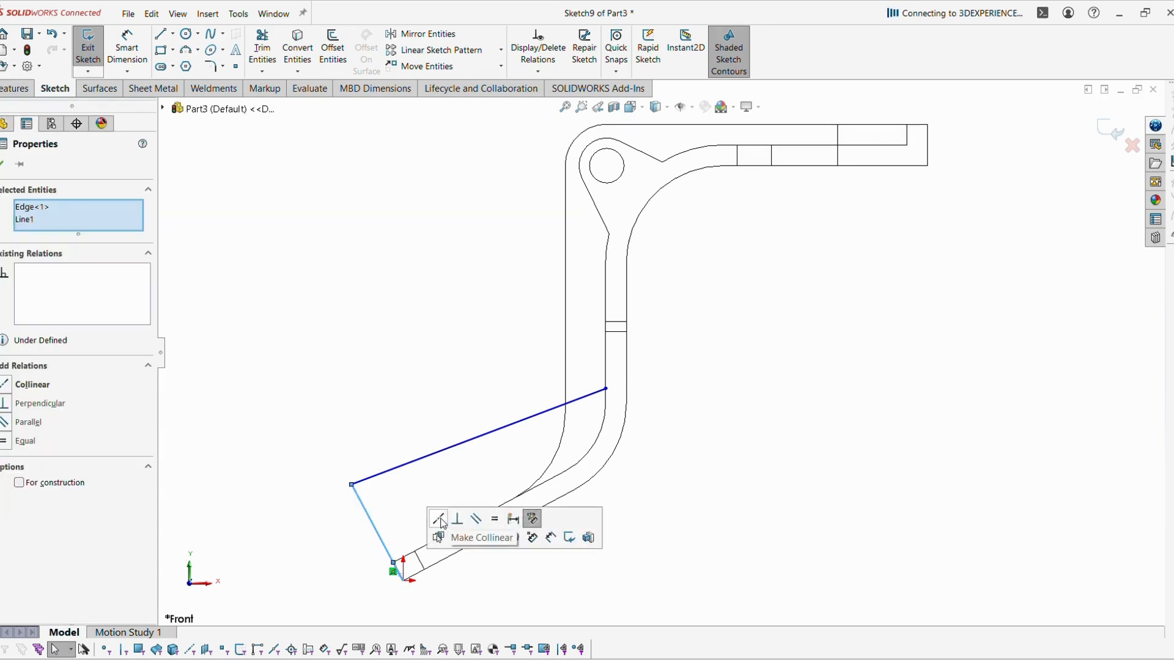
left_click(437, 520)
left_click(724, 542)
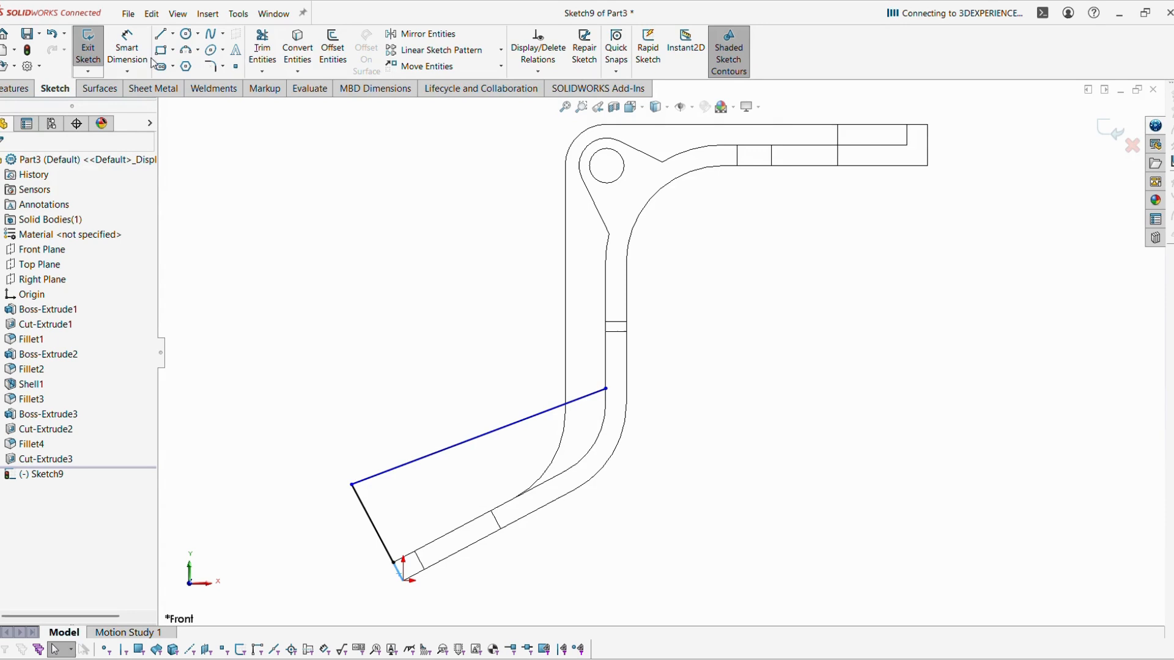
Step: Round the corner between the two sketch lines with a 12 mm sketch fillet
left_click(128, 49)
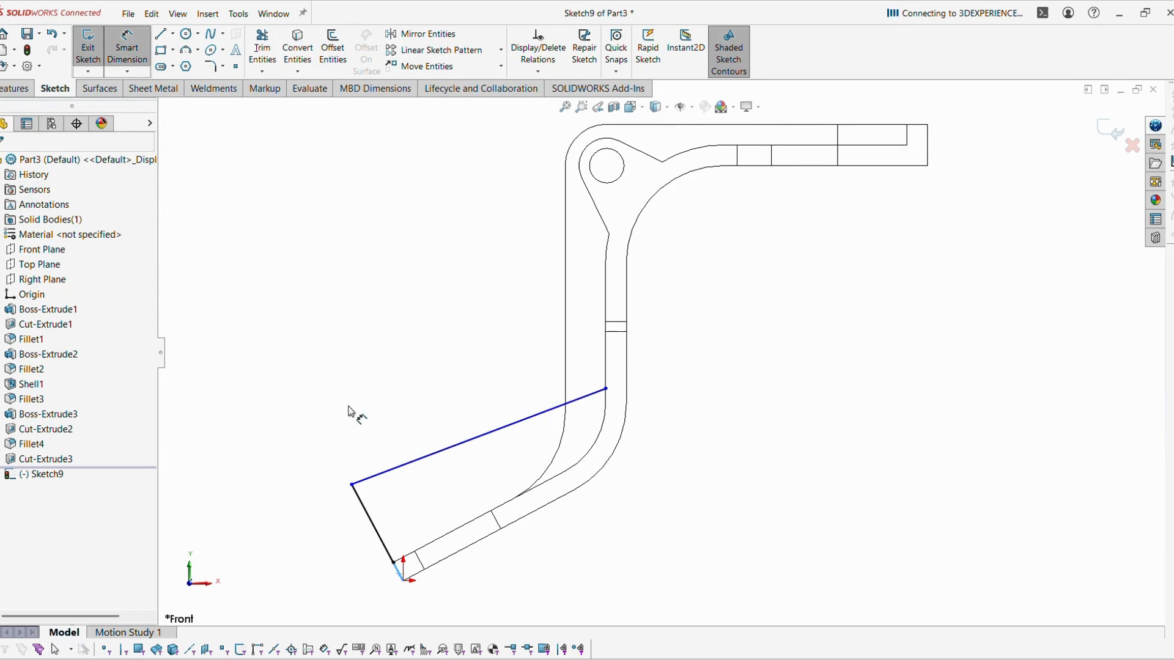
key("Escape")
left_click(211, 66)
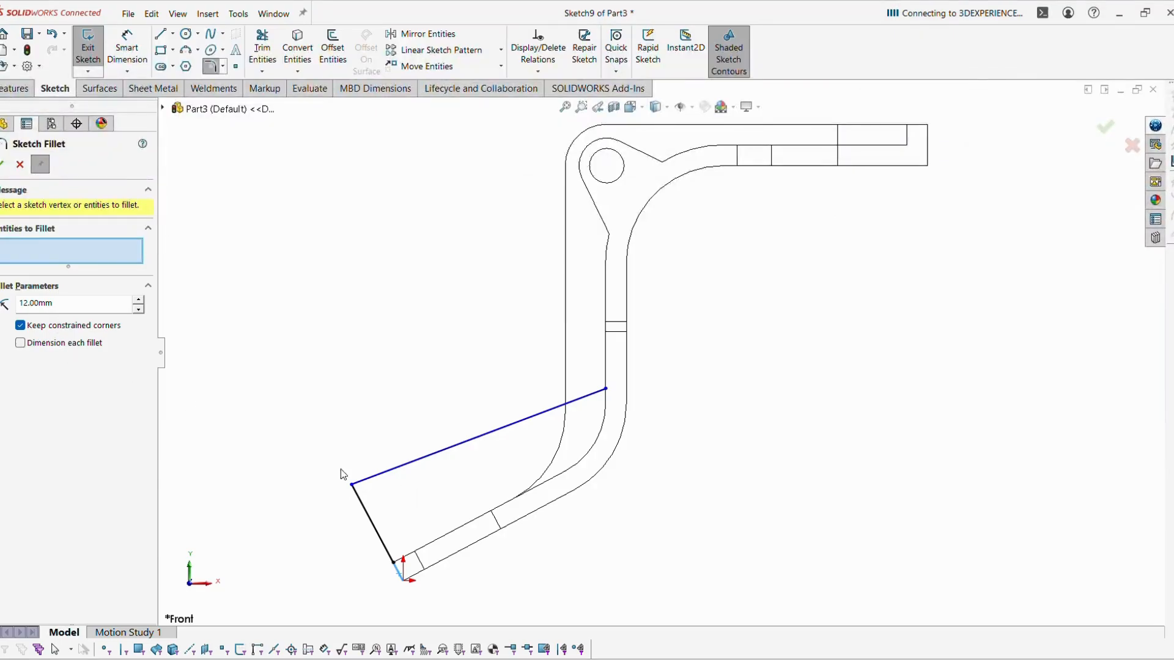
left_click(353, 486)
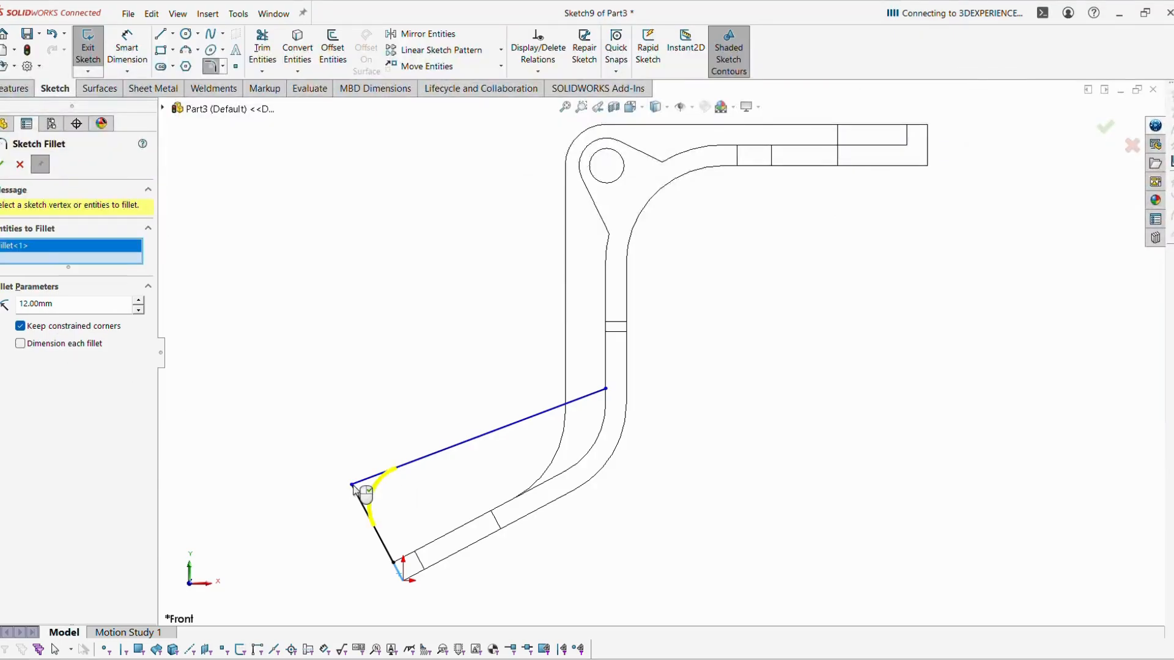
left_click(2, 164)
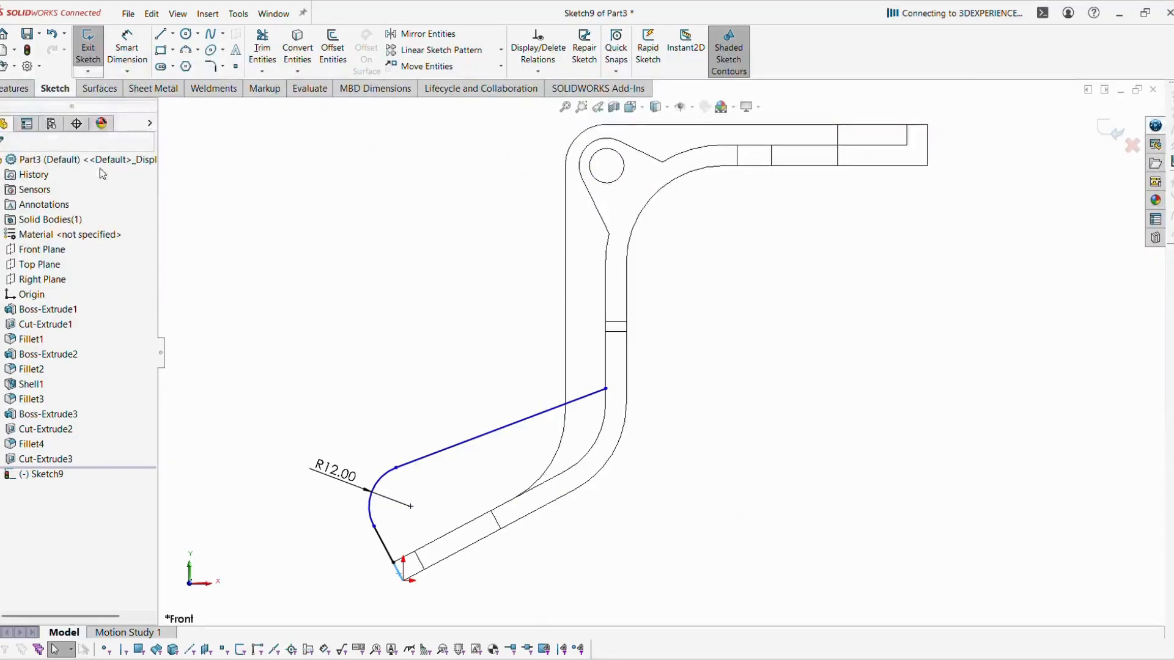
key("d")
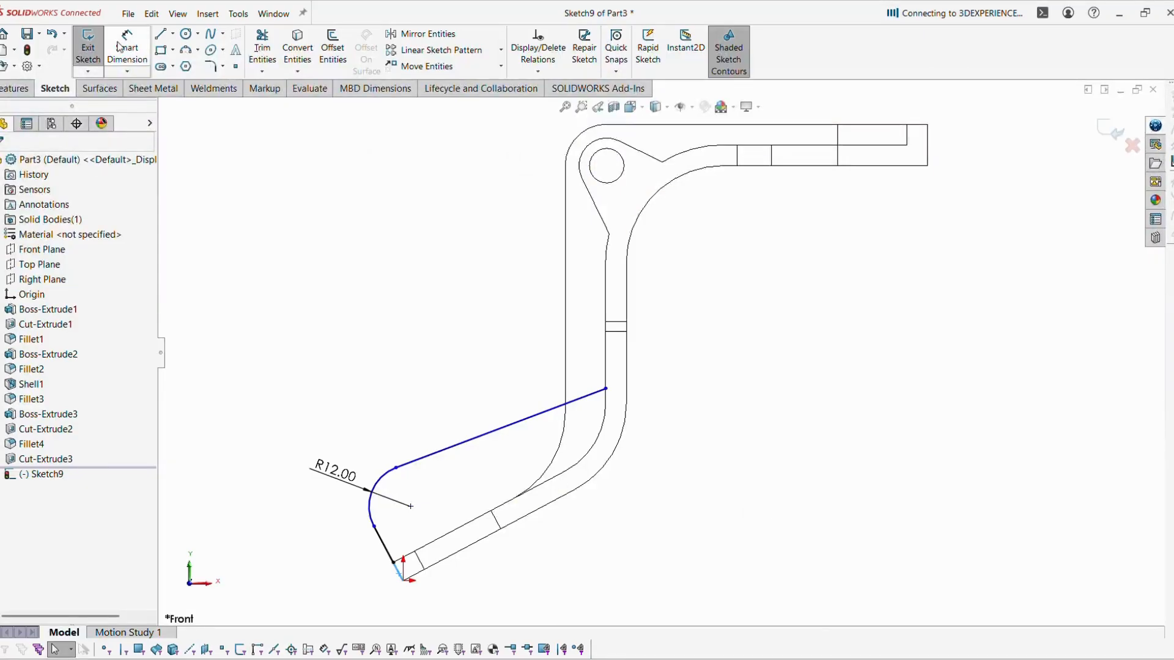
Step: Dimension the short sketch line along the lower arm's end edge and set its length to 12 mm
left_click(387, 554)
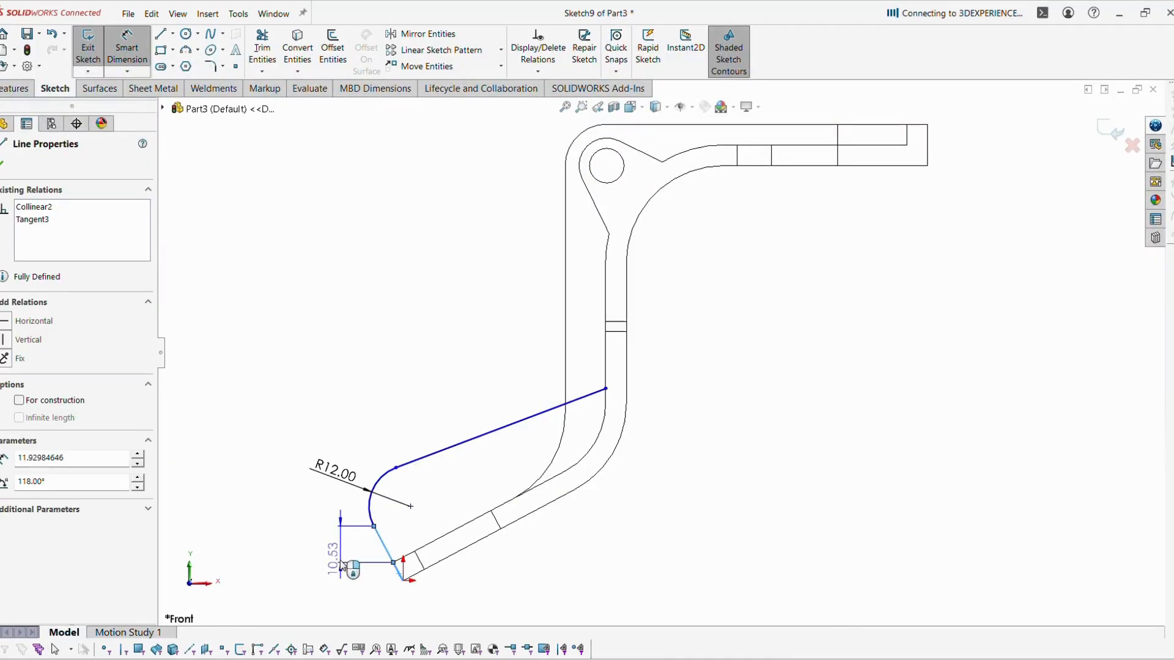
left_click(340, 588)
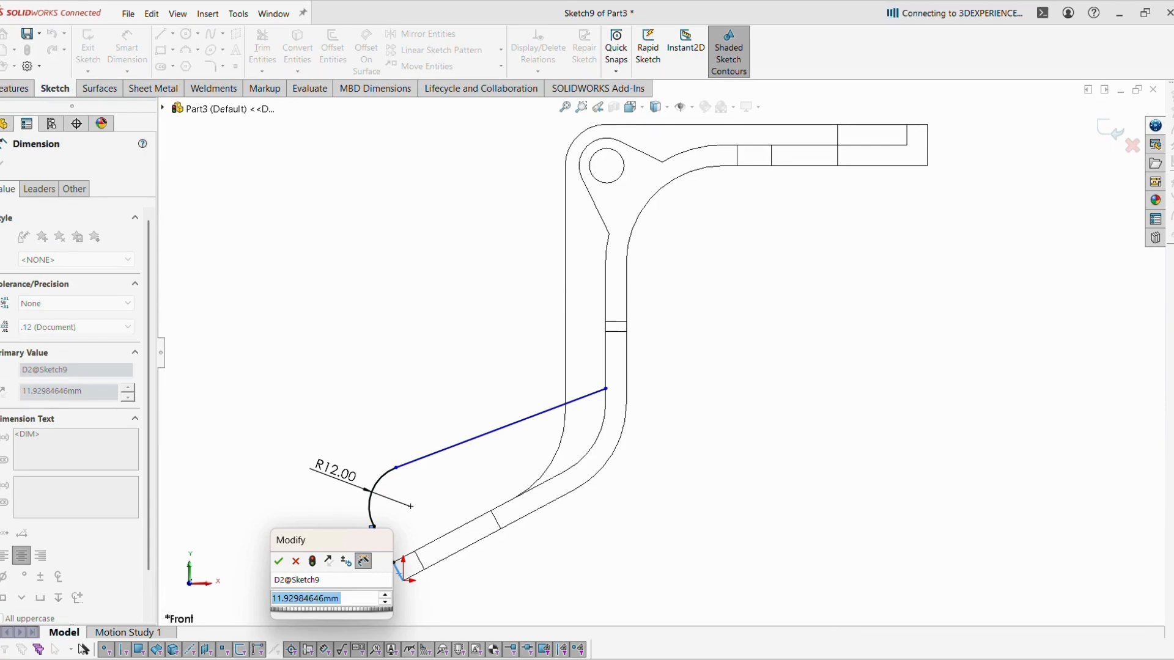
type("12")
key("Return")
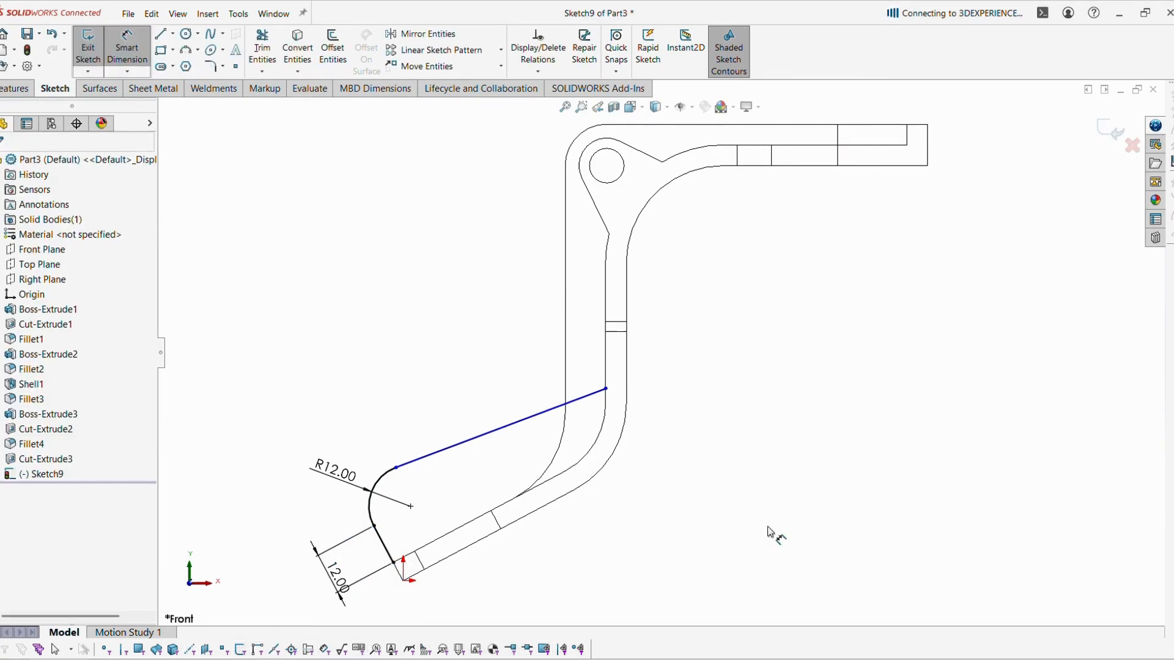
Step: Check the reference drawing and set the angle between the sloped sketch line and the lower arm's upper edge to 9°
key("alt+Tab")
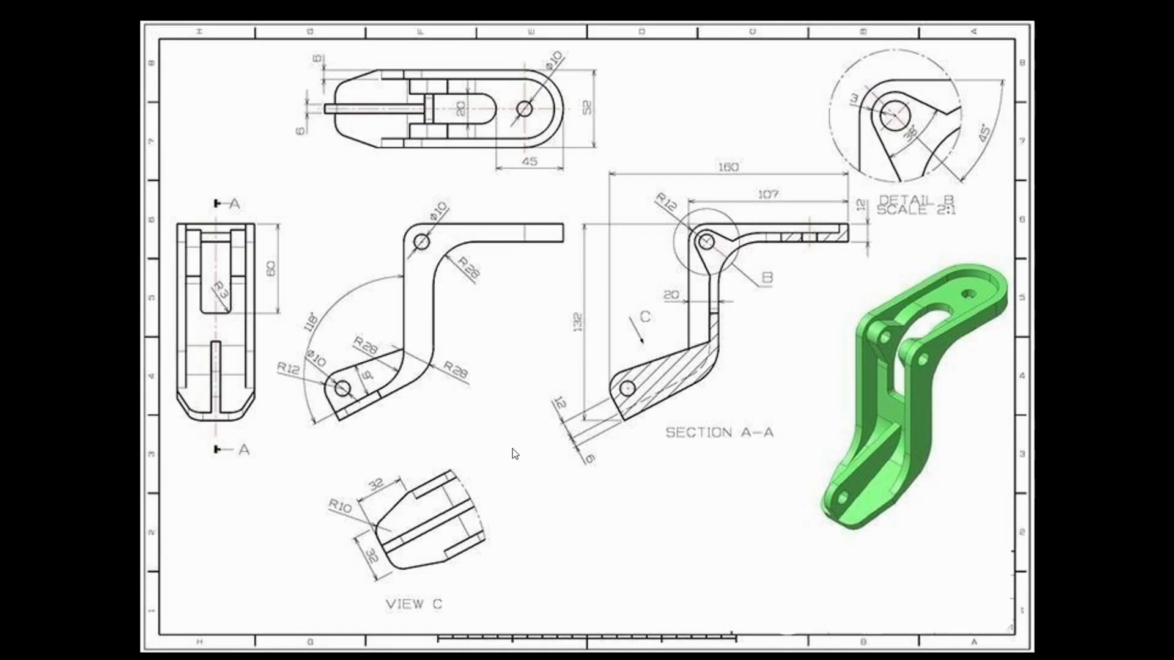
key("alt+Tab")
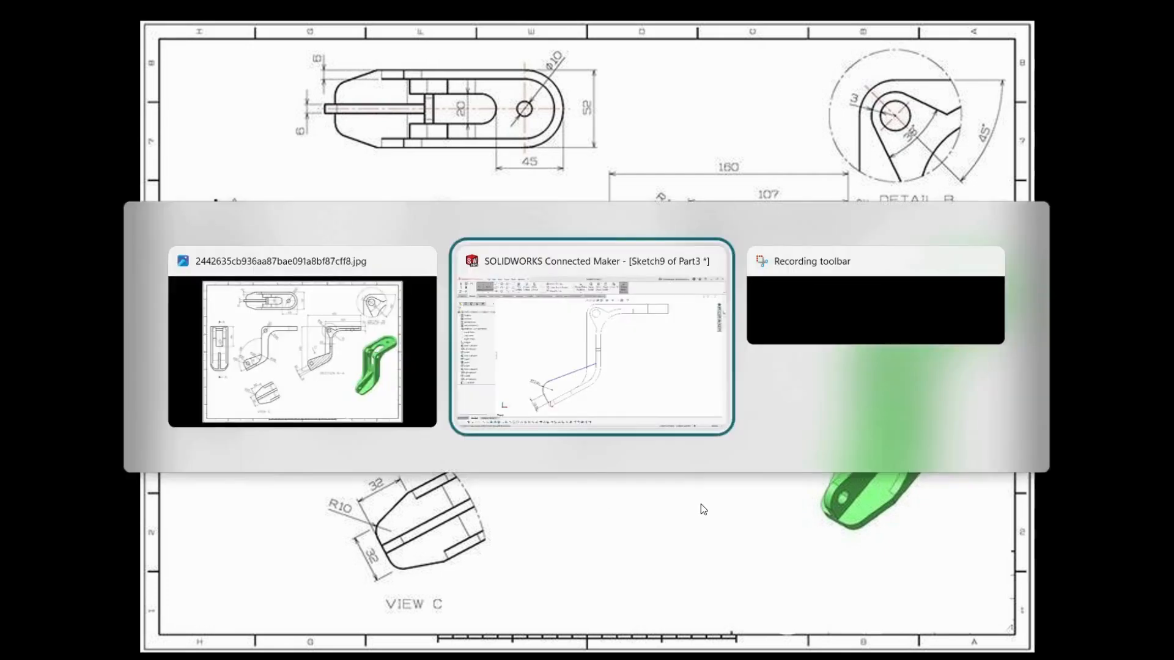
left_click(475, 525)
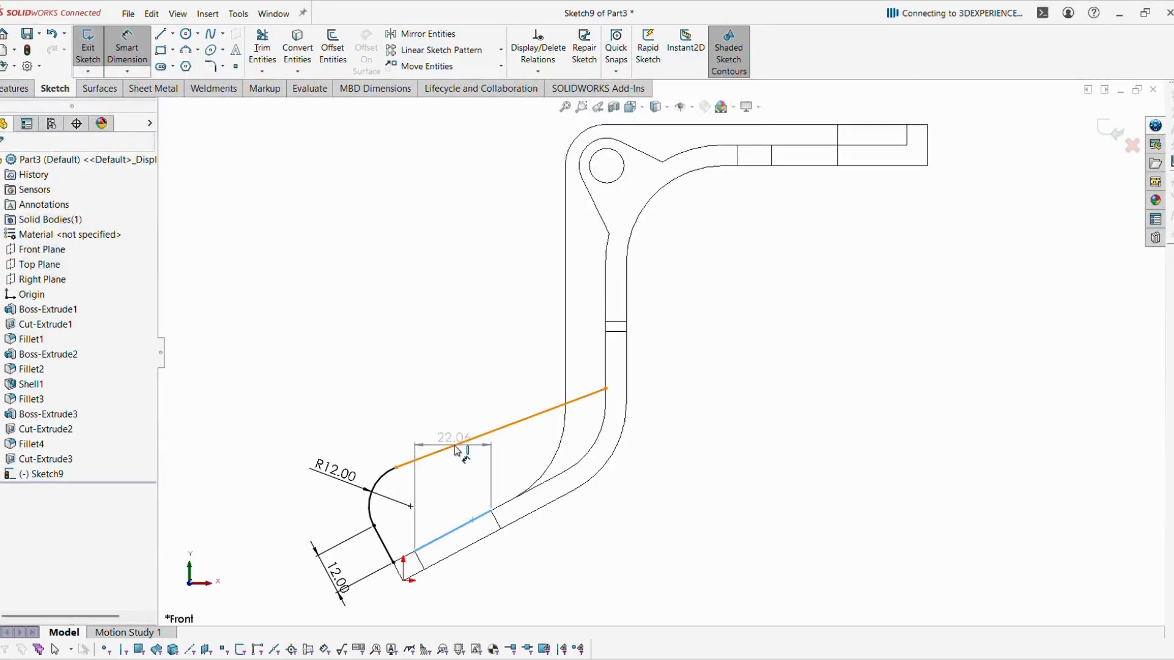
left_click(461, 443)
left_click(461, 502)
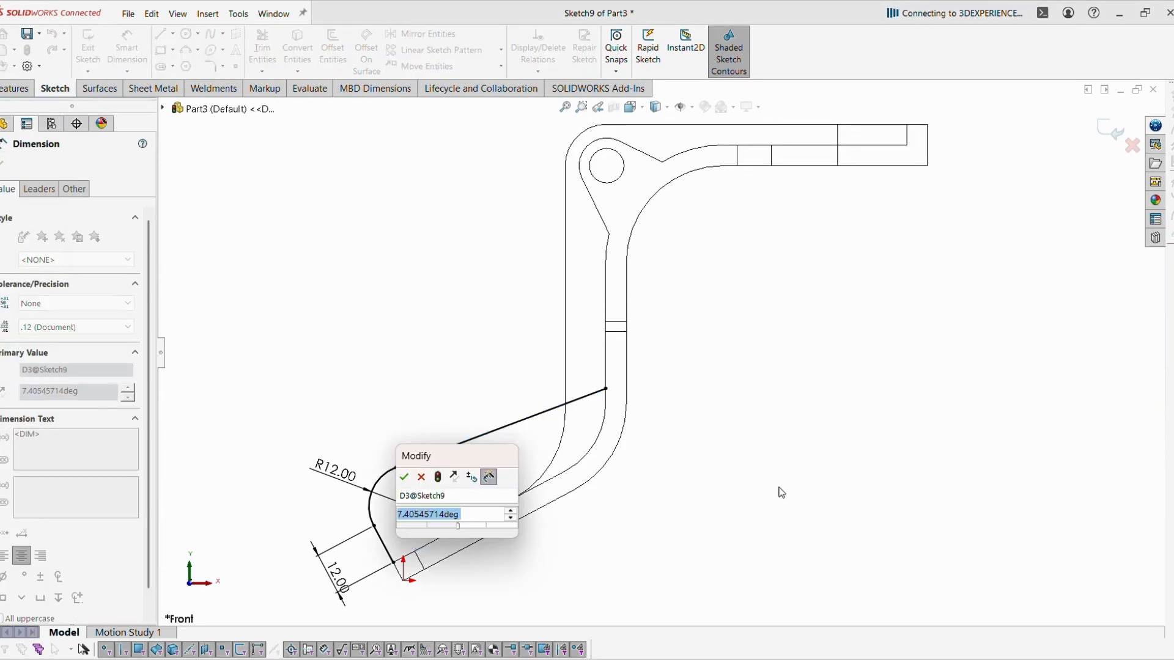
type("9")
key("Return")
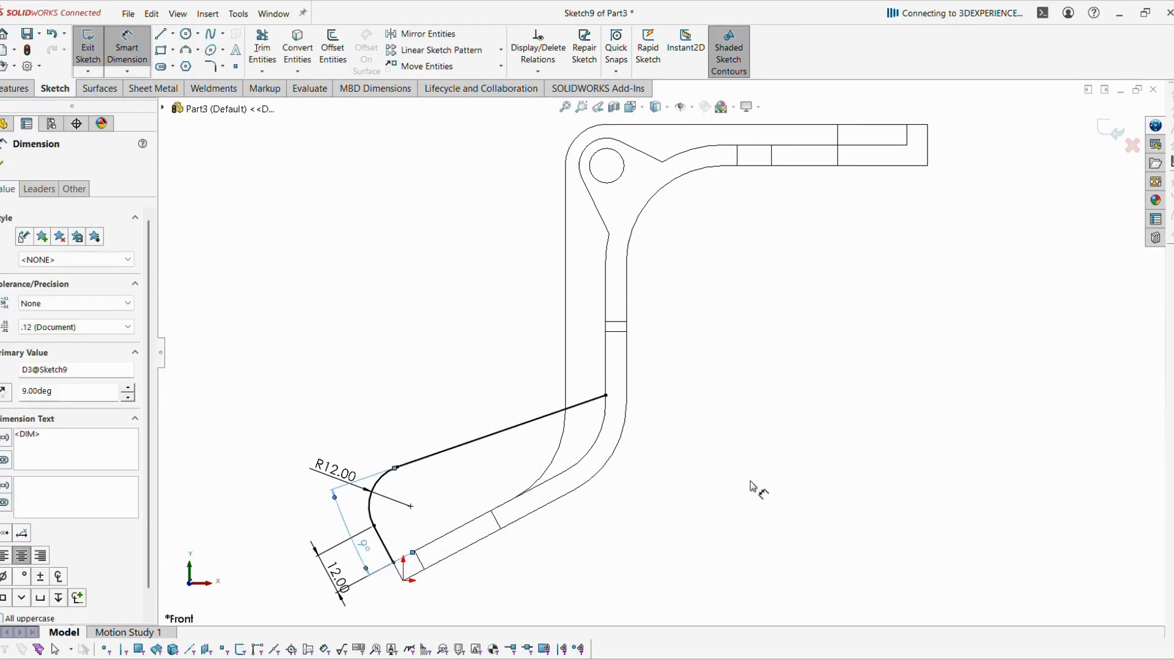
key("Escape")
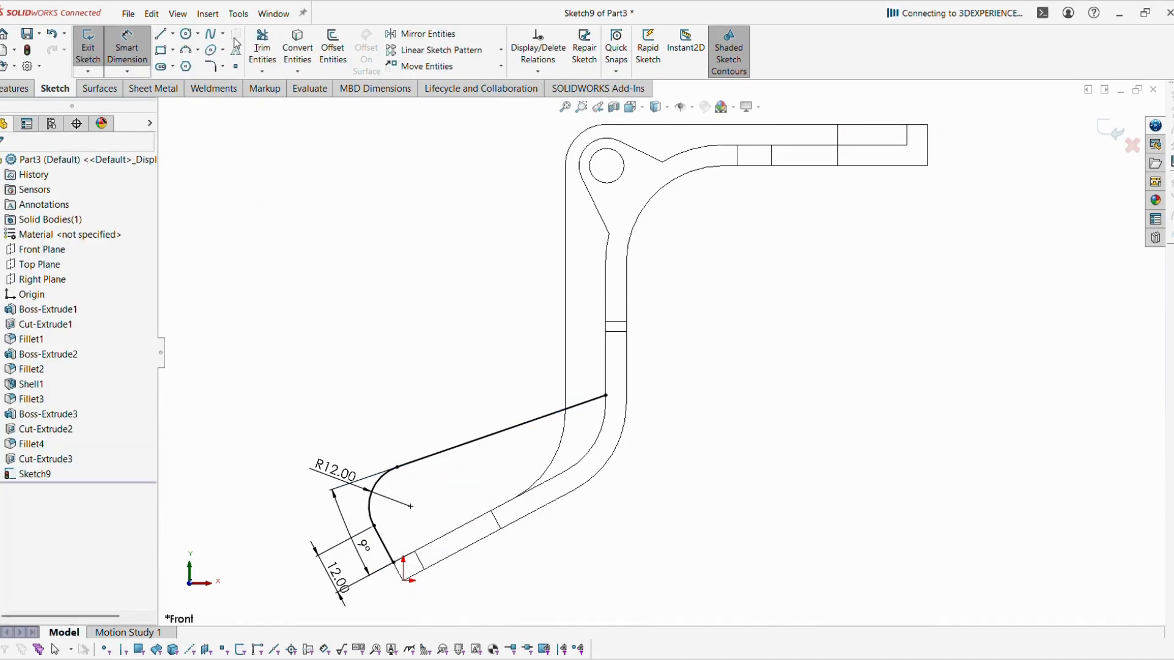
Step: Sketch a circle about 11.4 mm in diameter centred on the R12 corner arc's centre
left_click(192, 38)
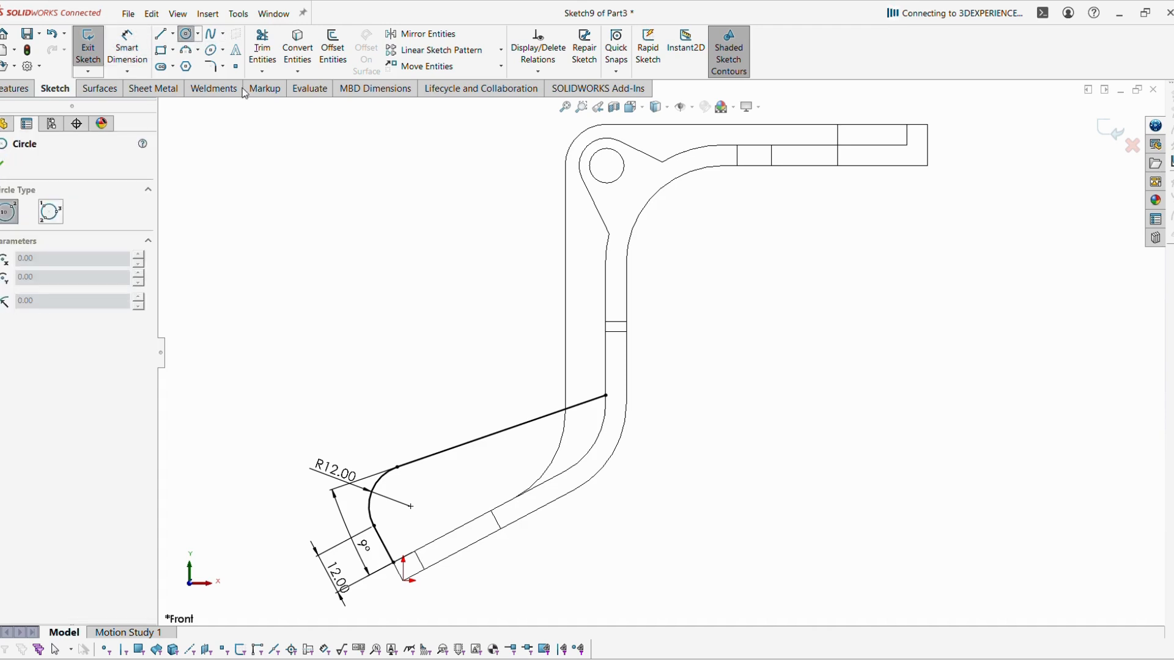
left_click(410, 506)
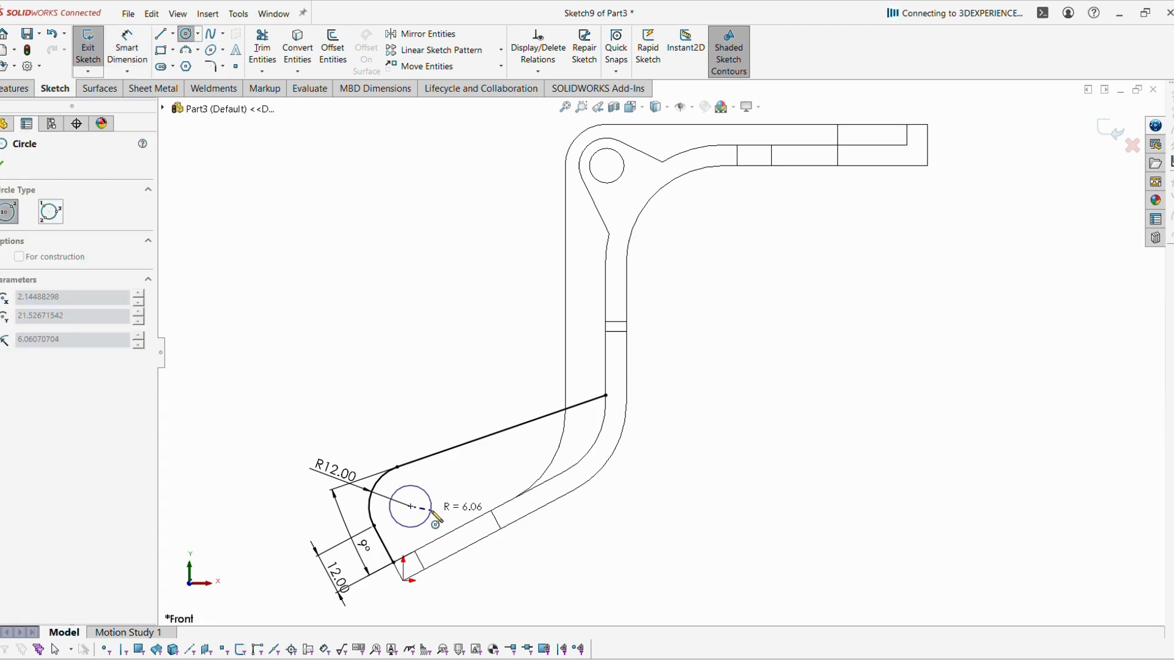
left_click(431, 506)
key("Escape")
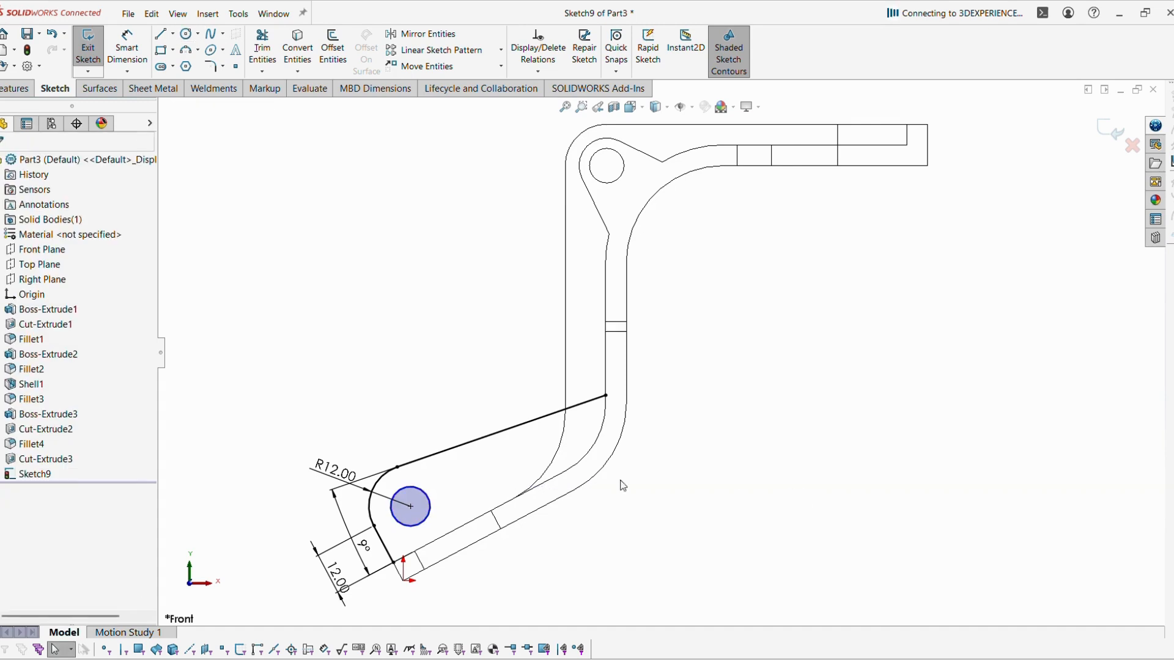
Step: Check the hole size in the reference drawing and set the circle's diameter to 10 mm
left_click(127, 52)
left_click(419, 497)
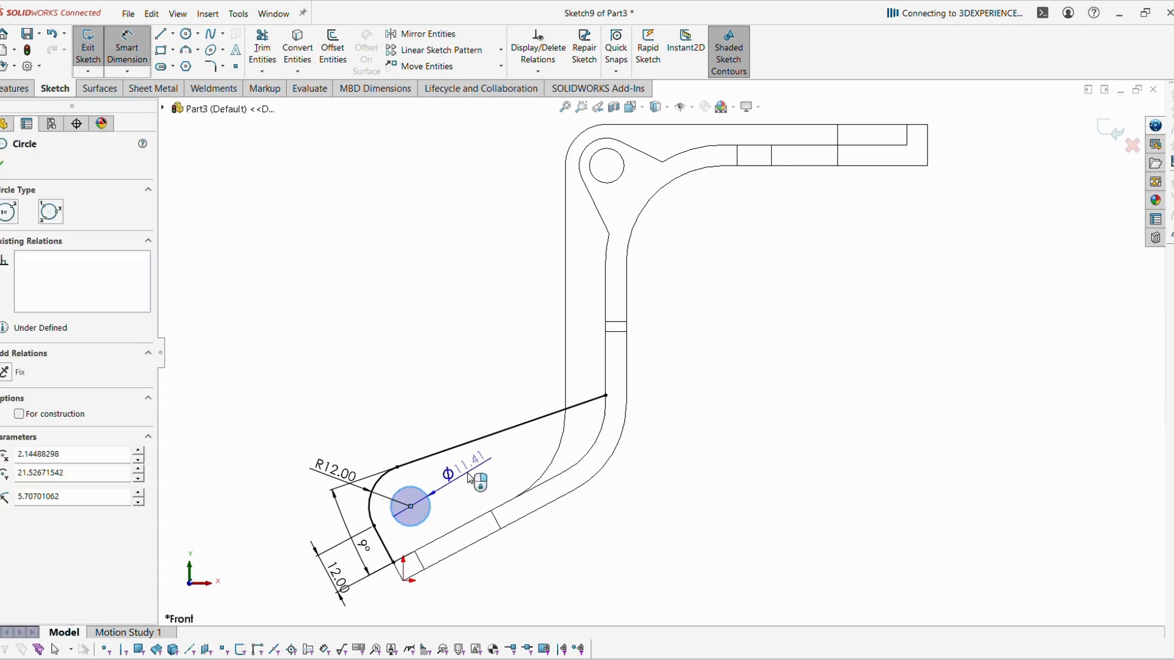
left_click(471, 474)
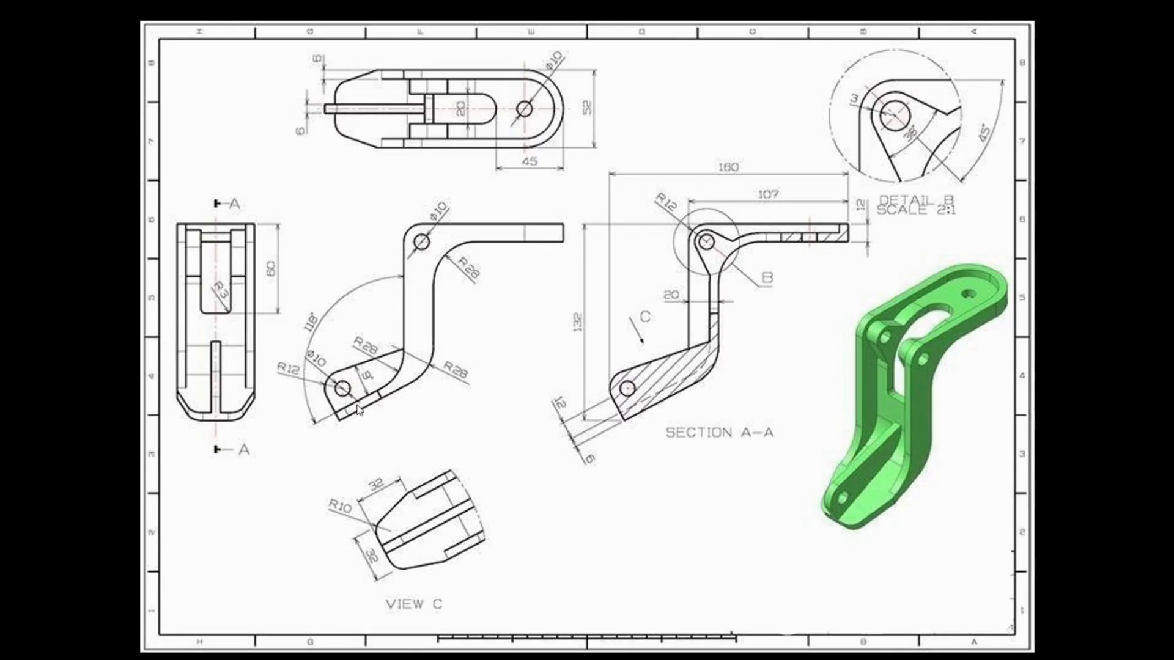
key("alt+Tab")
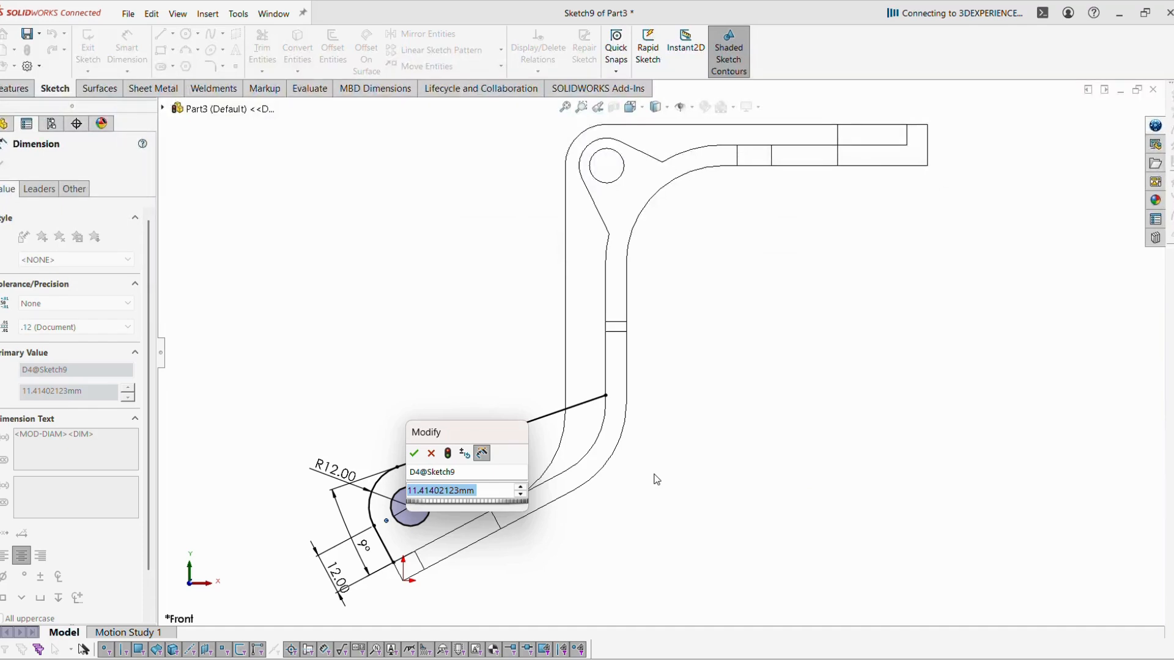
type("10")
key("Return")
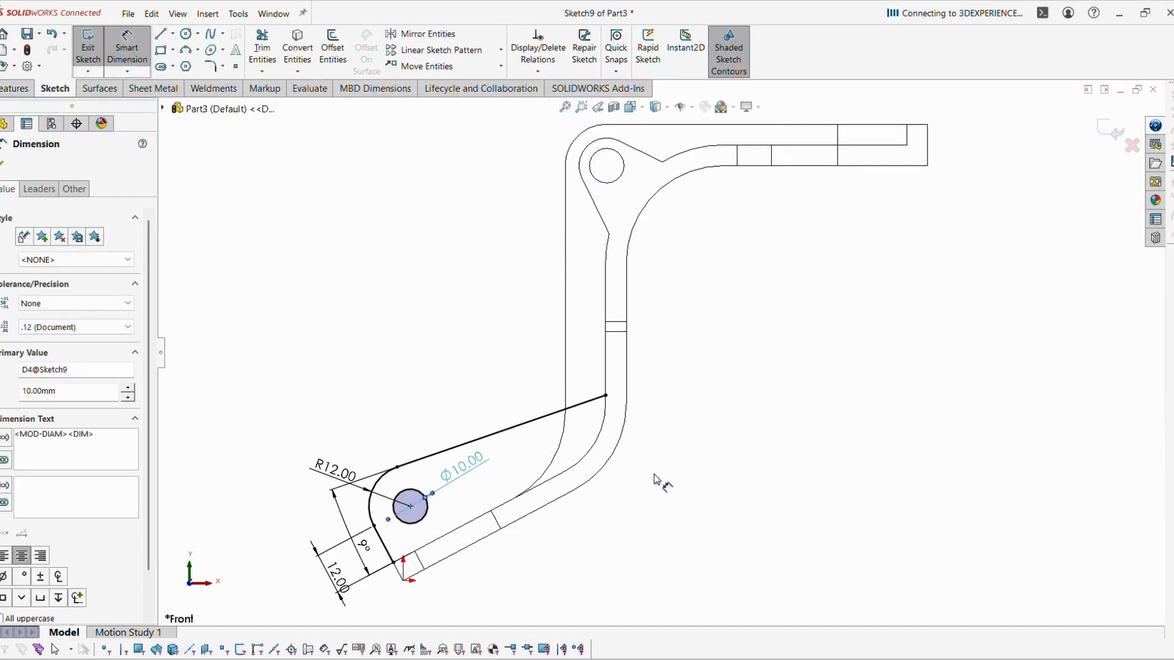
key("Escape")
Step: Convert the inner edges of the lower arm, the bend and the upright into sketch entities to close the rib profile
left_click(476, 521)
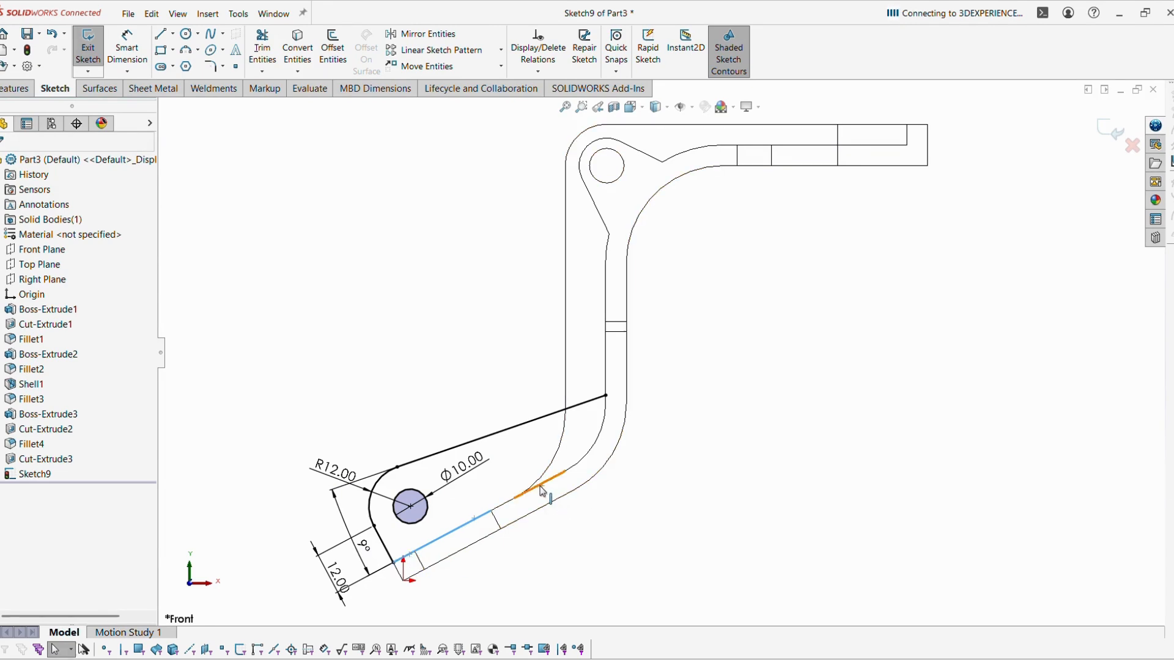
right_click(603, 441)
left_click(674, 441)
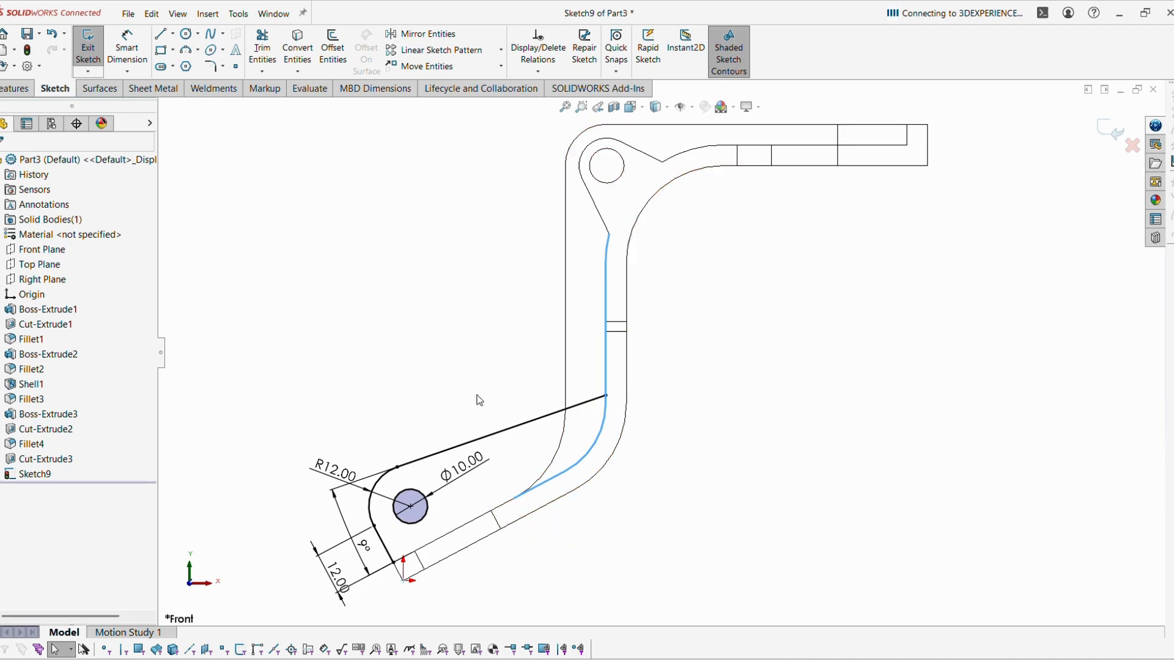
left_click(309, 55)
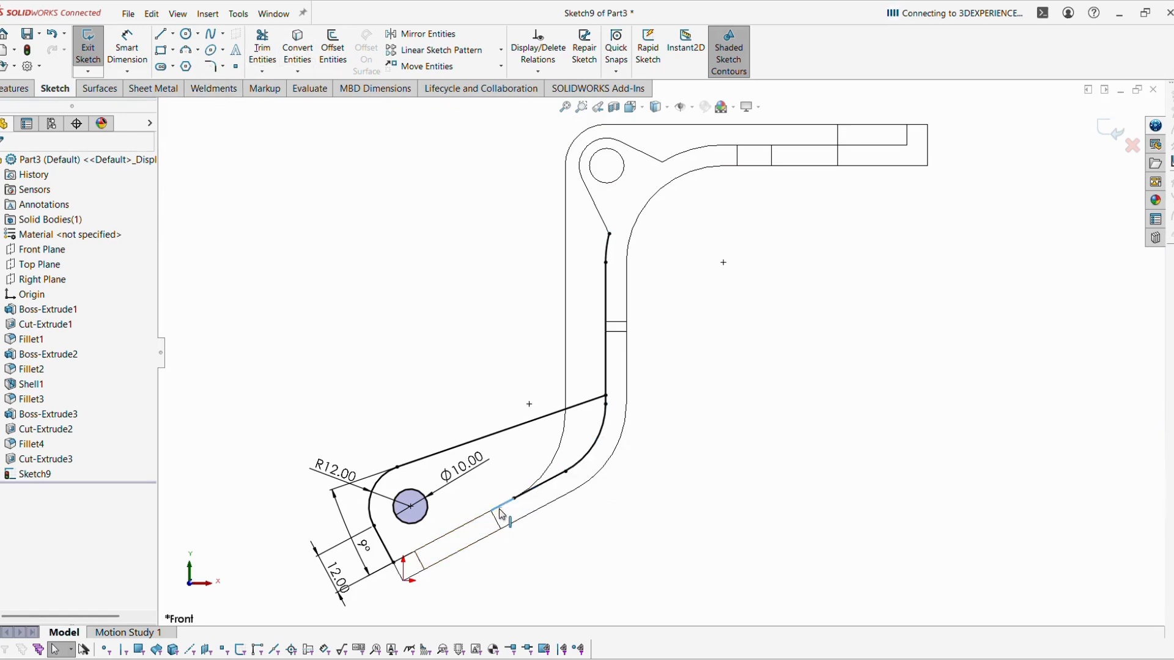
scroll(480, 525, "down", 5)
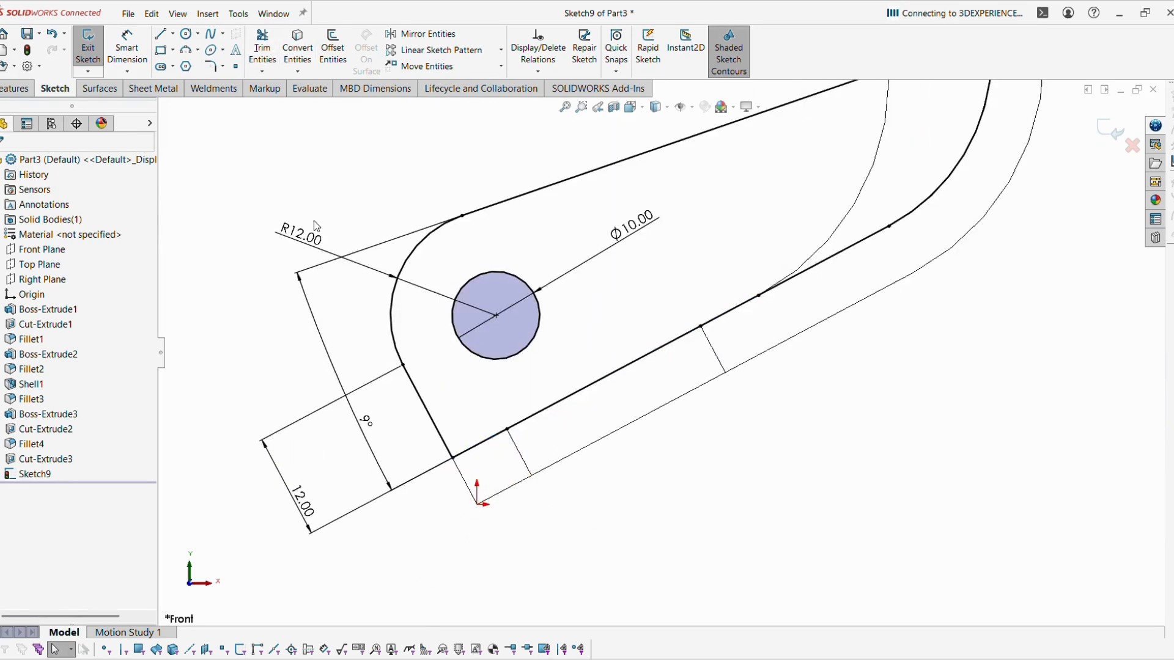
scroll(663, 352, "up", 4)
scroll(662, 353, "up", 3)
Step: Trim away the converted edges on the upright above the end of the sloped line
left_click(262, 44)
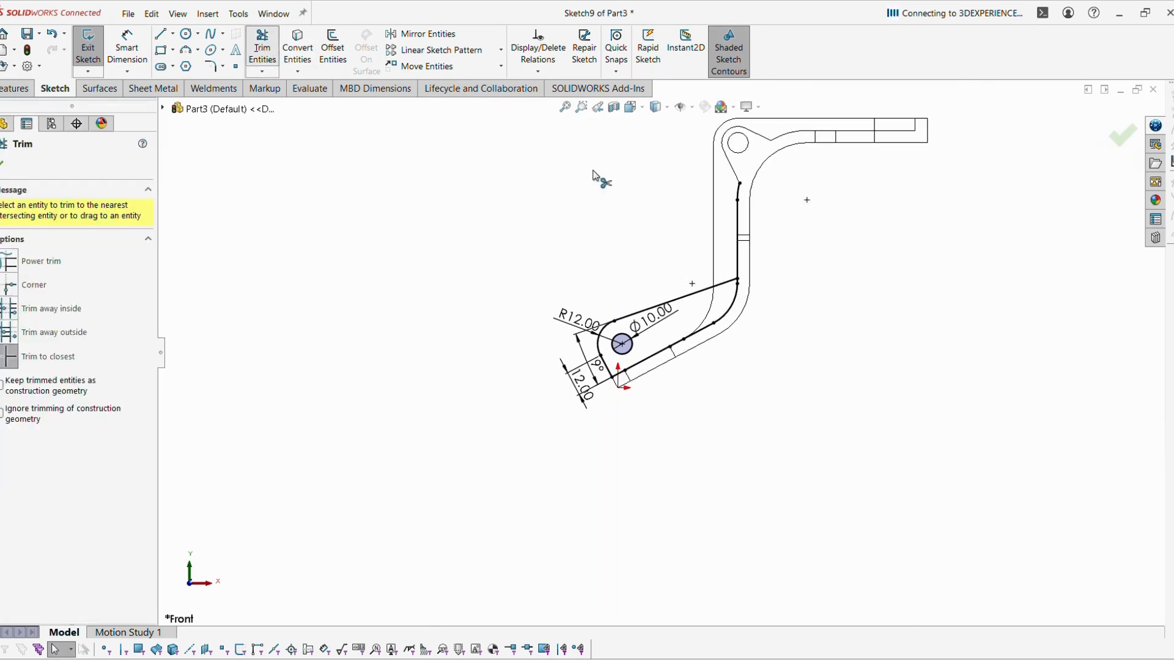
left_click(740, 211)
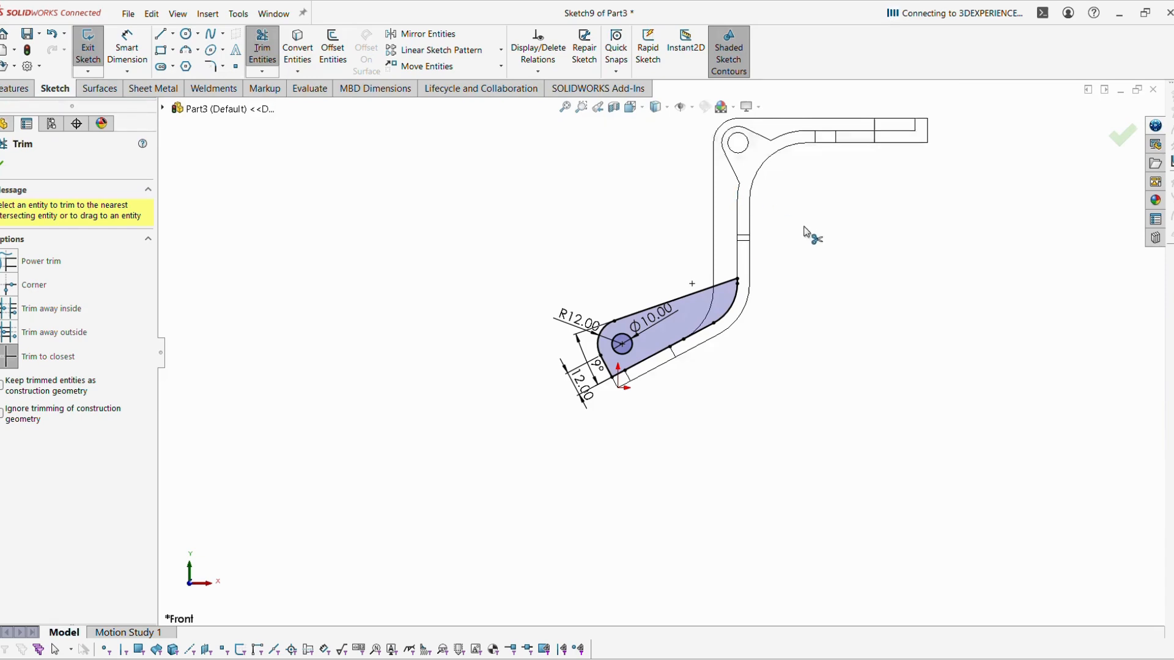
scroll(804, 229, "down", 3)
key("Escape")
Step: Exit the sketch and extrude the rib profile 6 mm with the Mid Plane end condition, merging it with the body
double_click(726, 391)
mouse_move(727, 391)
middle_mouse_down()
mouse_move(776, 427)
mouse_move(803, 487)
middle_mouse_up()
scroll(800, 451, "up", 4)
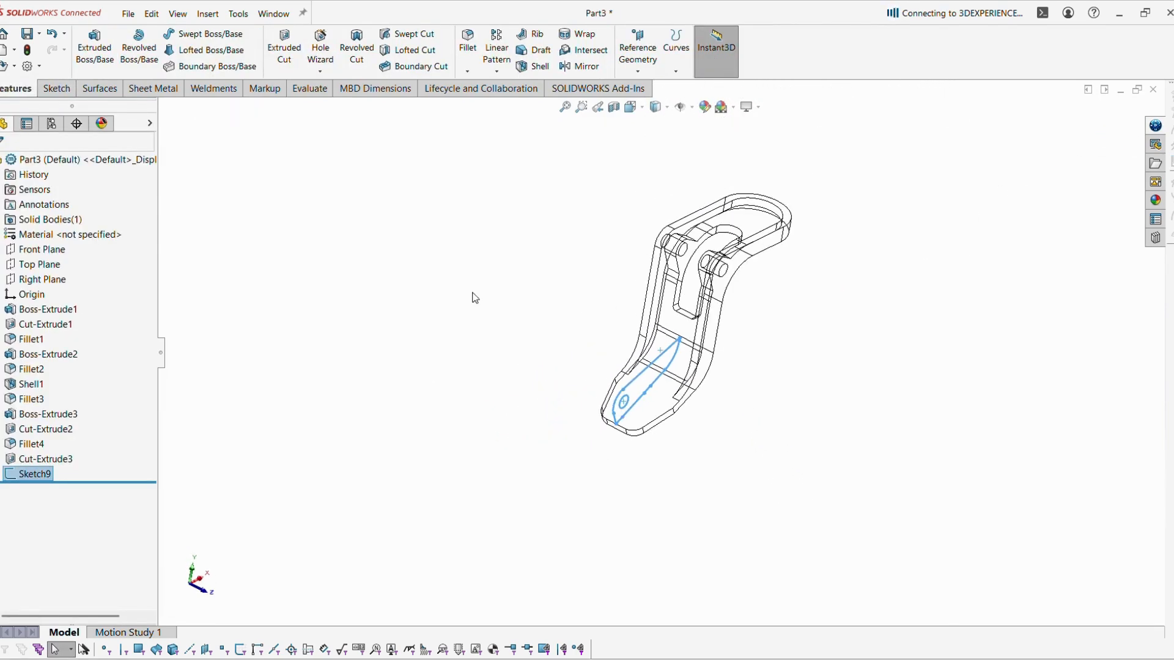
left_click(91, 34)
left_click(56, 249)
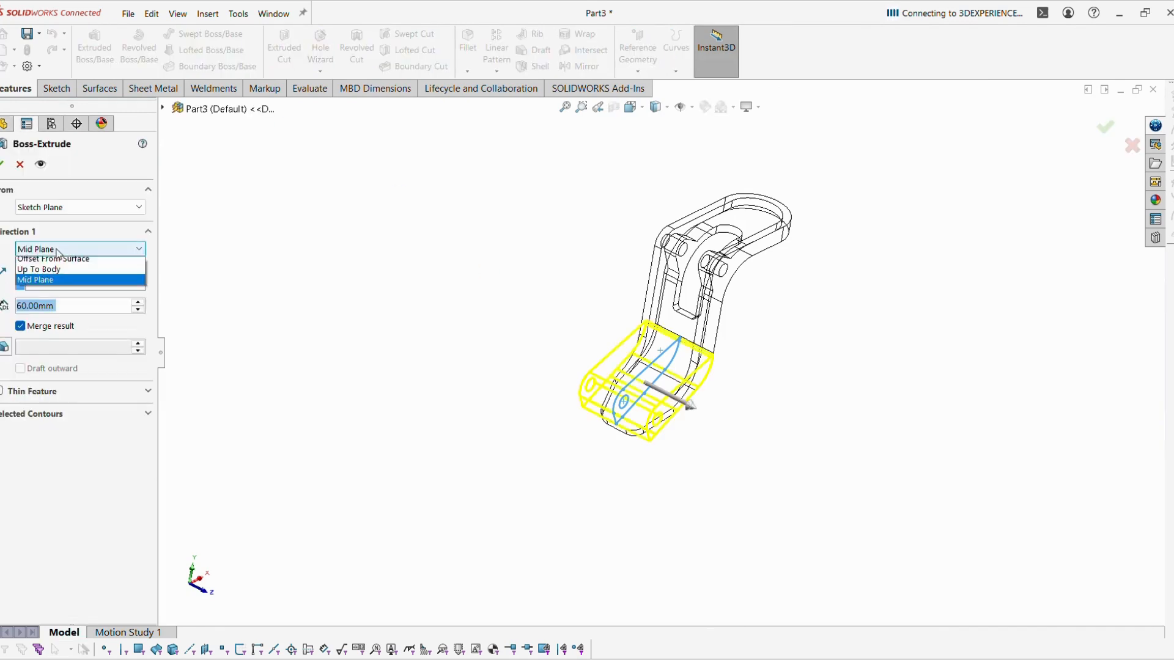
left_click(56, 249)
left_click(61, 306)
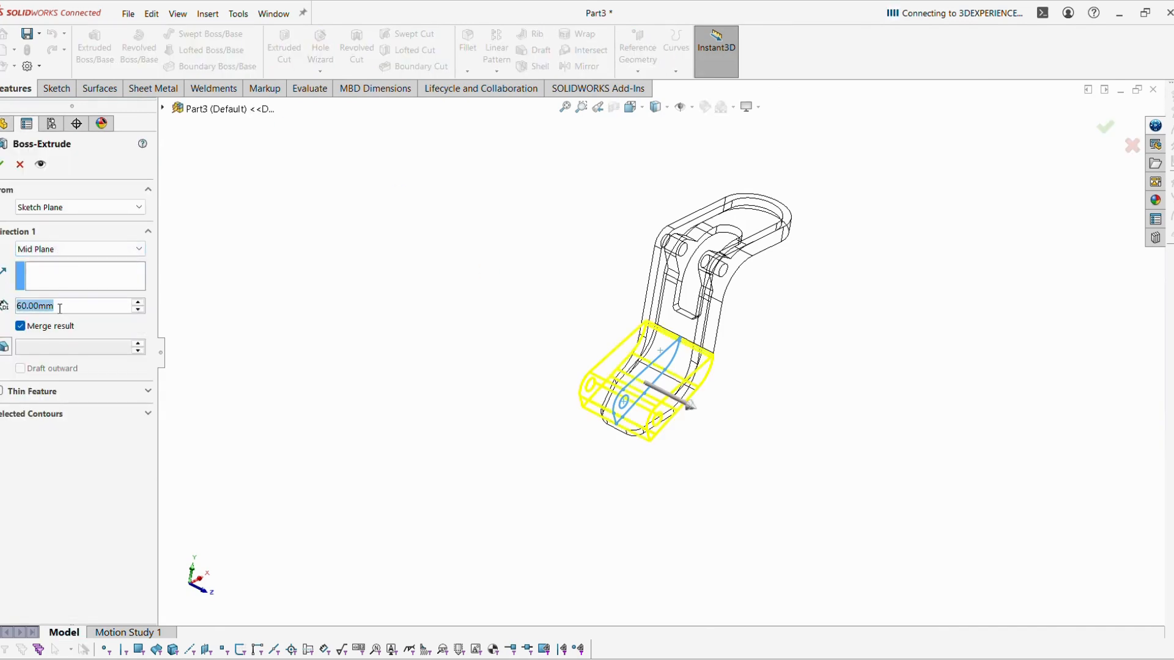
type("6")
key("Return")
left_click(2, 165)
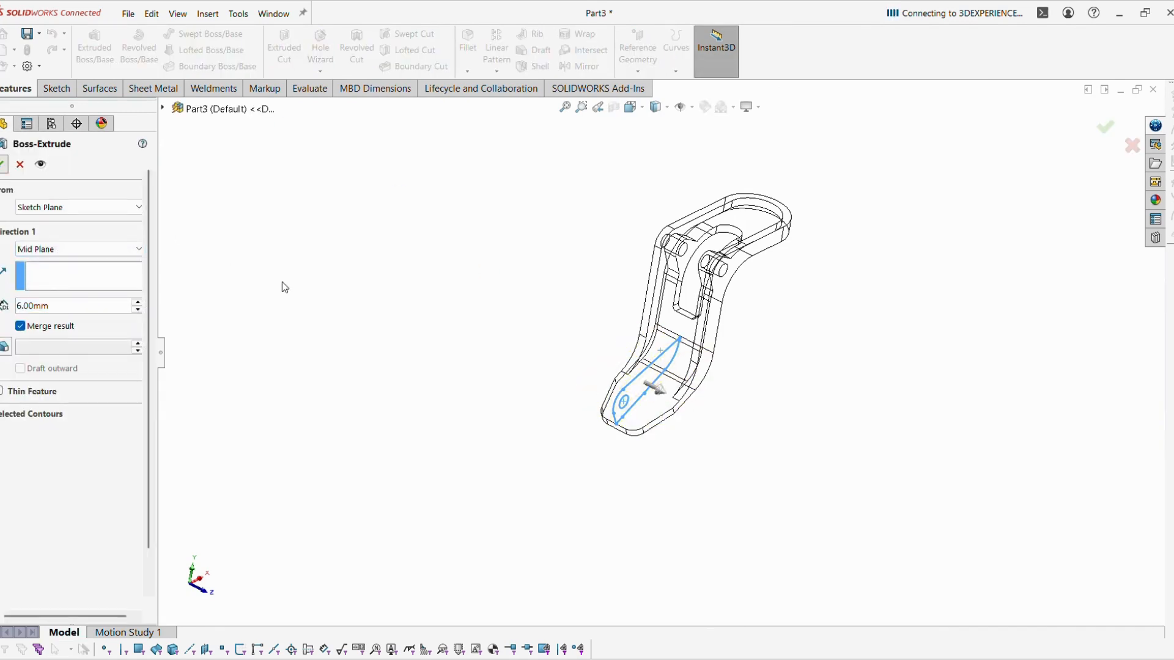
Step: Switch the model display back to shaded with edges
scroll(744, 176, "down", 2)
left_click(666, 108)
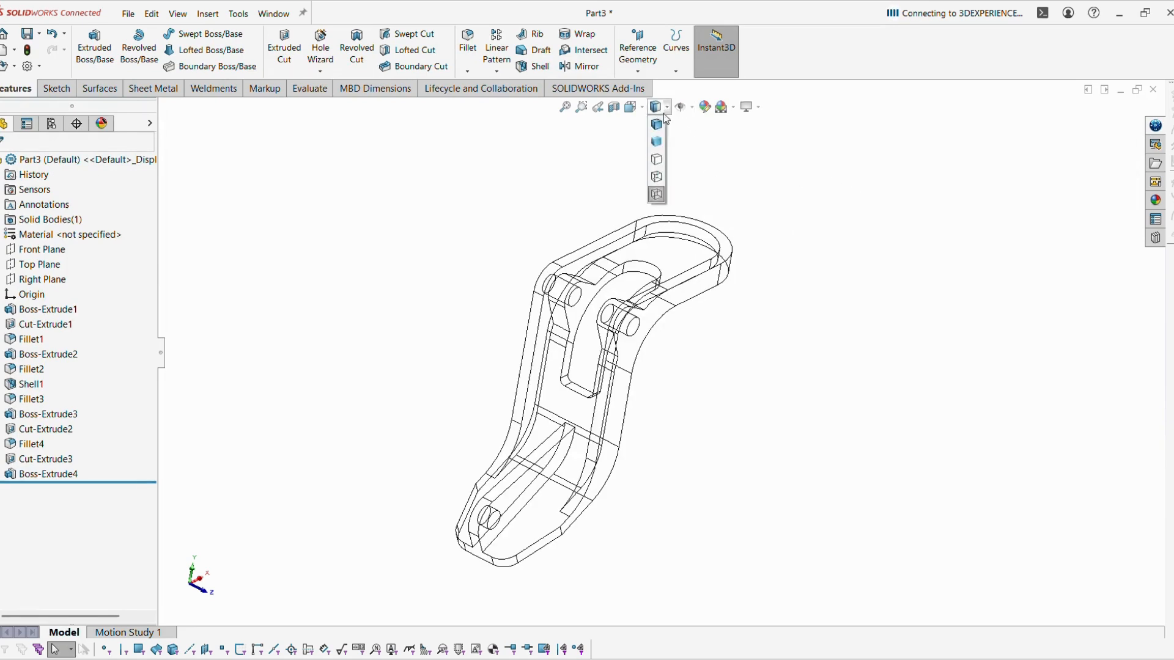
left_click(660, 123)
mouse_move(772, 304)
middle_mouse_down()
mouse_move(758, 393)
mouse_move(761, 318)
middle_mouse_up()
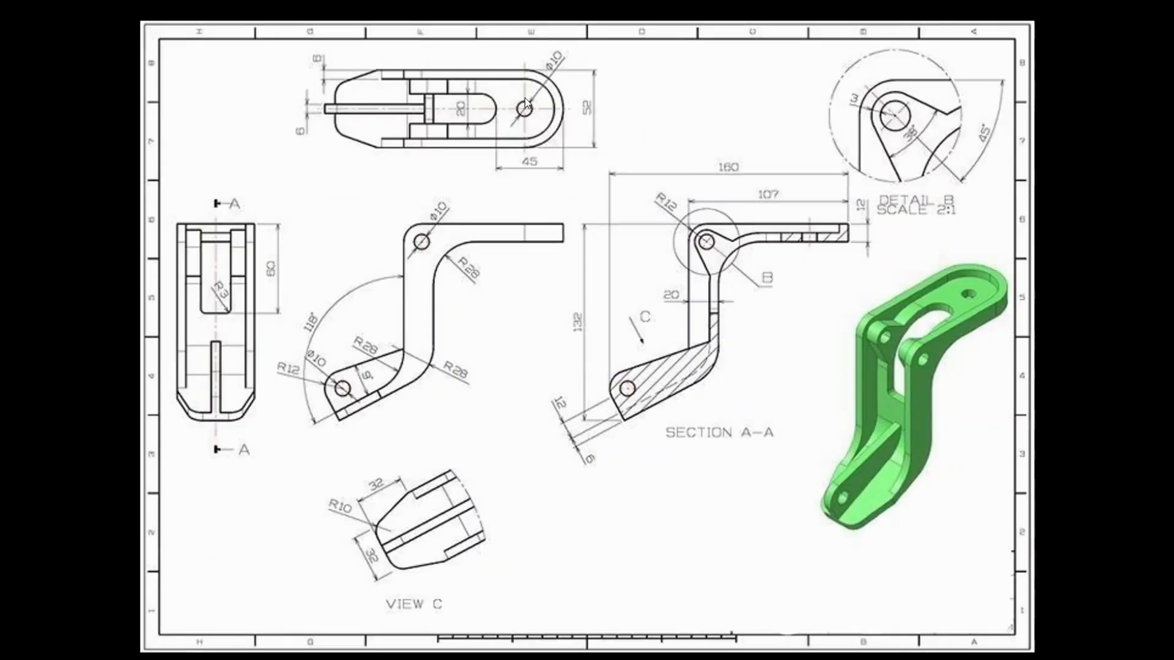
Step: After checking the reference drawing, sketch a circle about 11.6 mm in diameter on the upper arm's recessed floor, near the rounded end
key("alt+Tab")
left_click(688, 257)
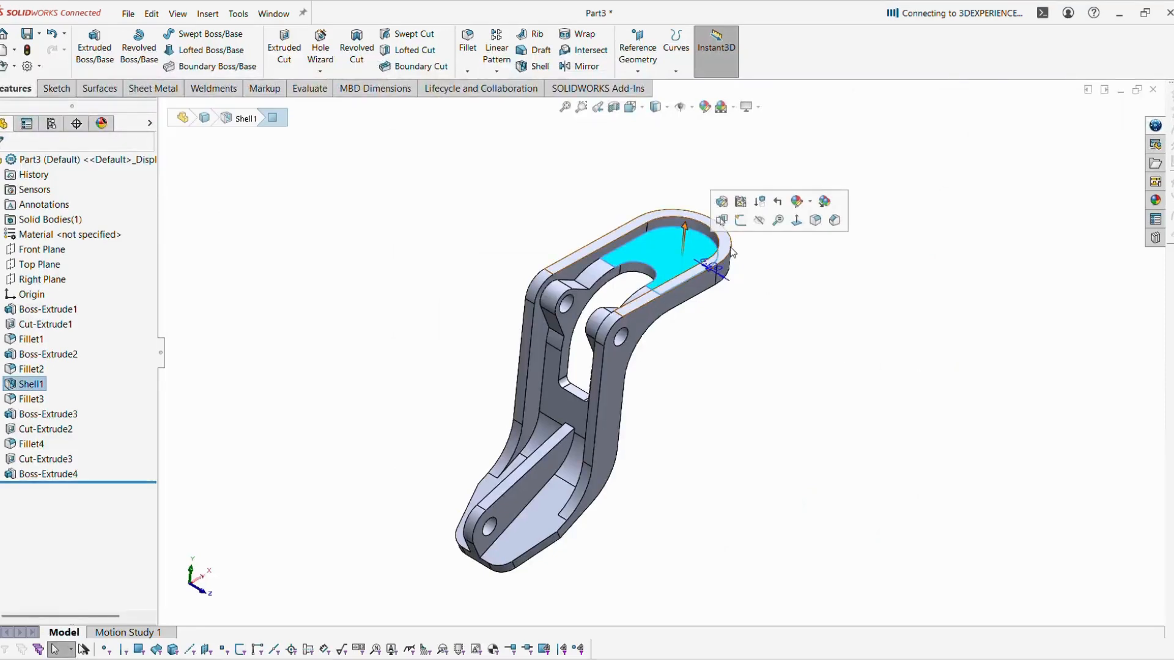
left_click(745, 223)
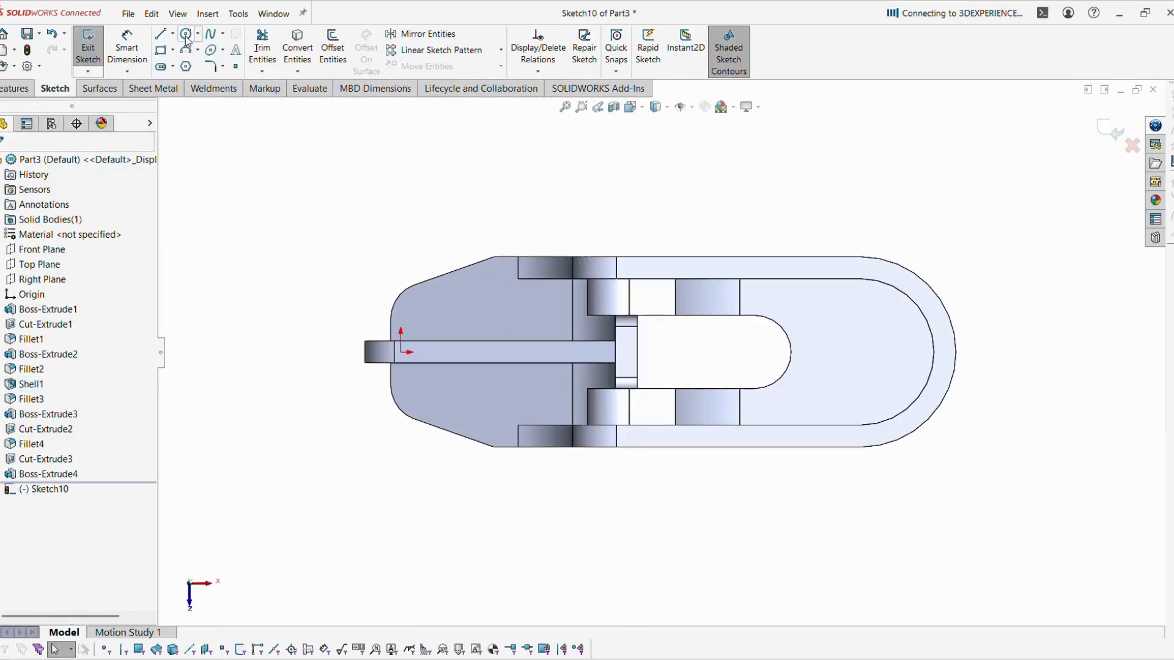
left_click(186, 34)
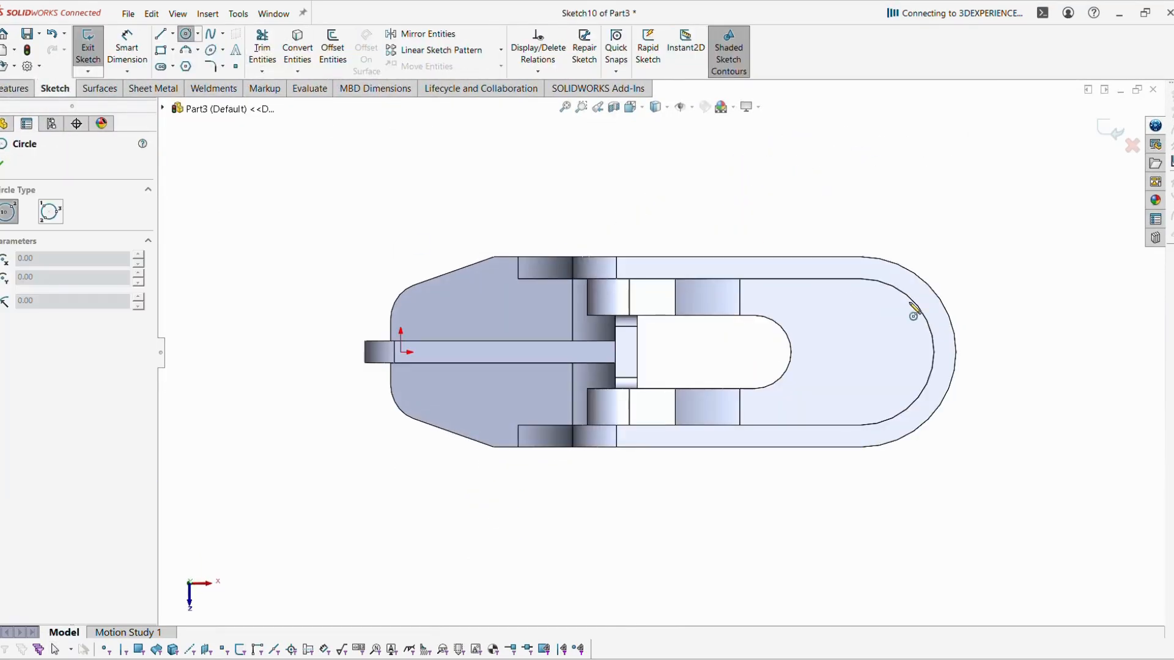
left_click(864, 352)
left_click(879, 367)
key("Escape")
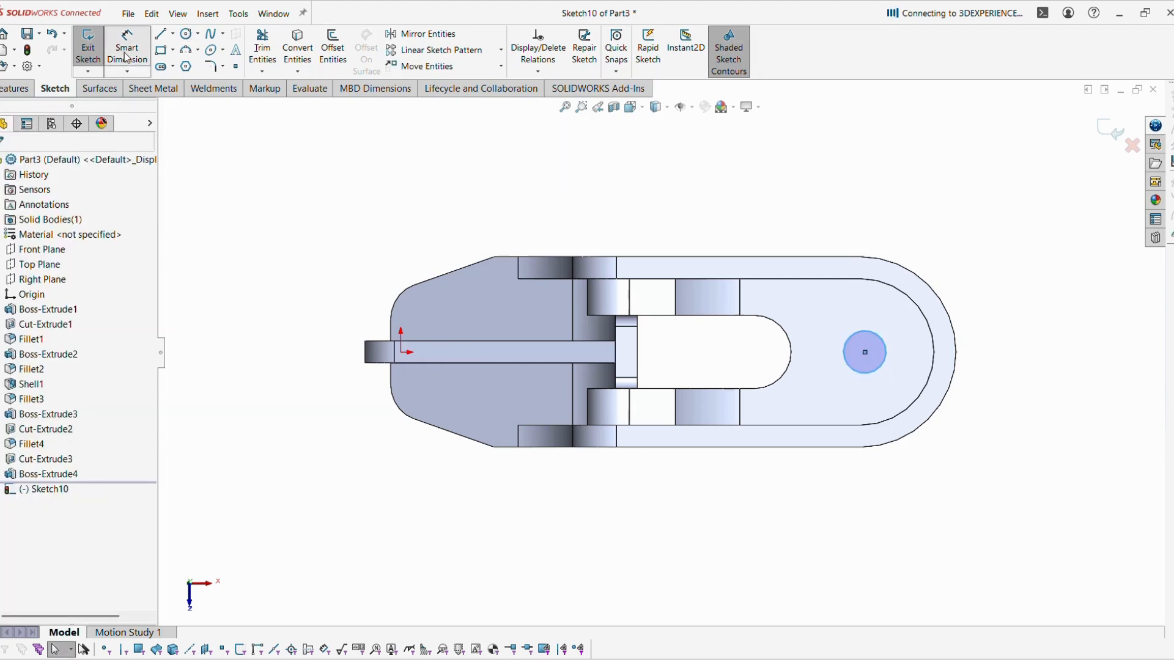
Step: Dimension the new circle's diameter and set it to 10 mm
left_click(126, 55)
left_click(886, 353)
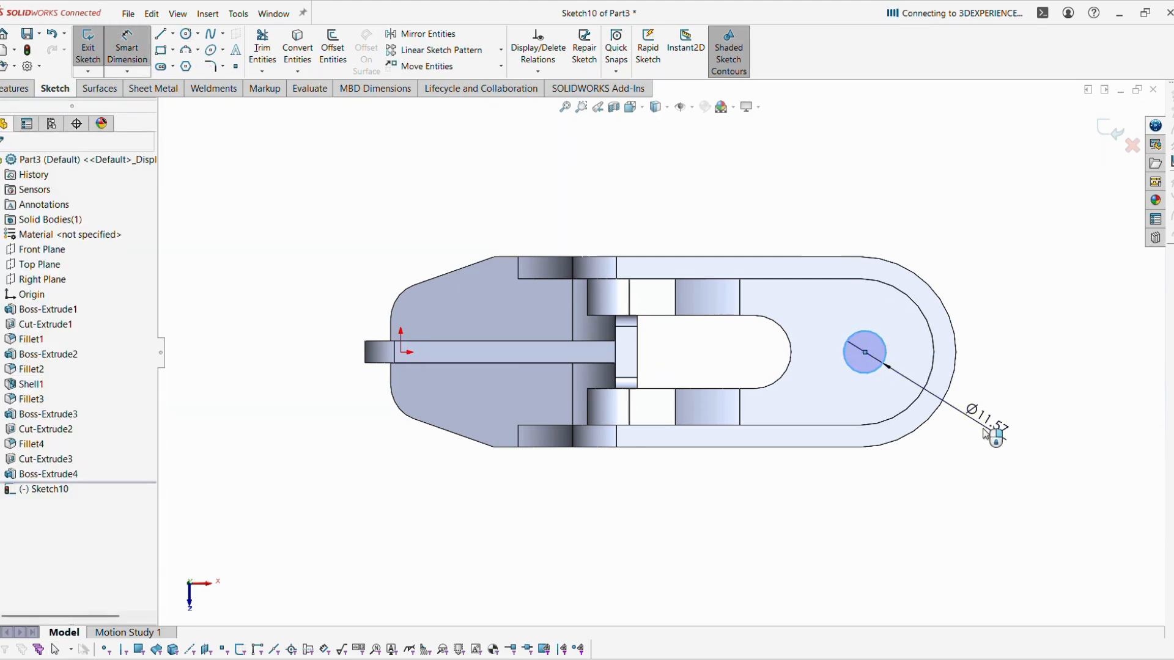
left_click(986, 422)
type("10")
key("Return")
key("Escape")
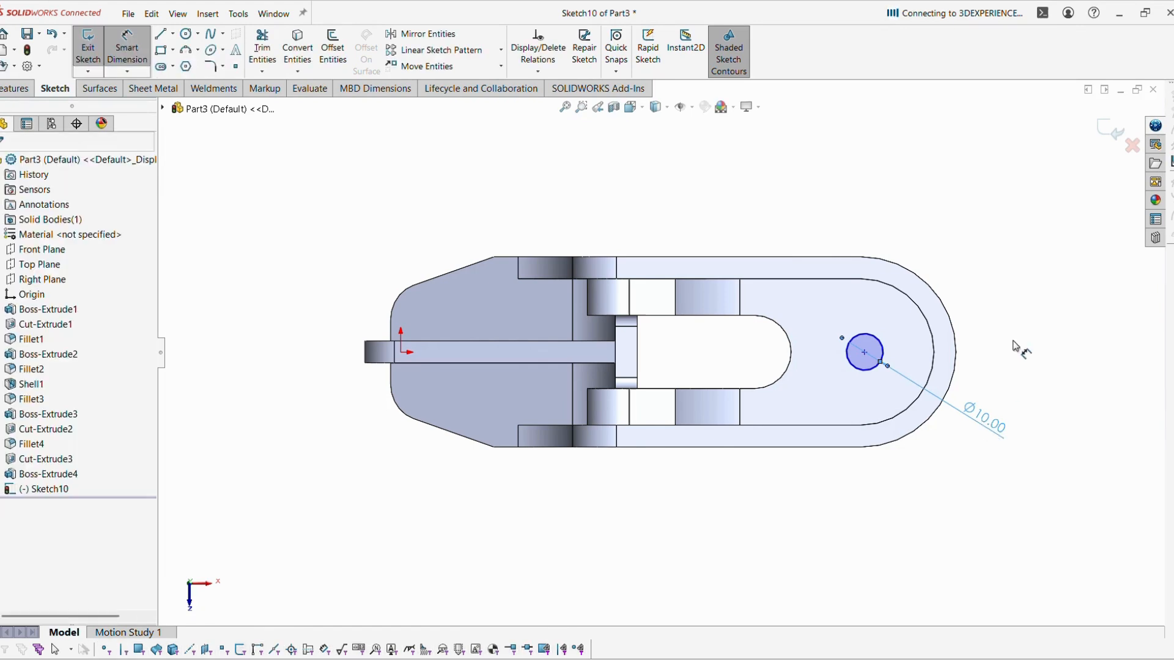
Step: Make the circle concentric with the inner arc edge of the upper arm's rounded end
left_click(878, 343)
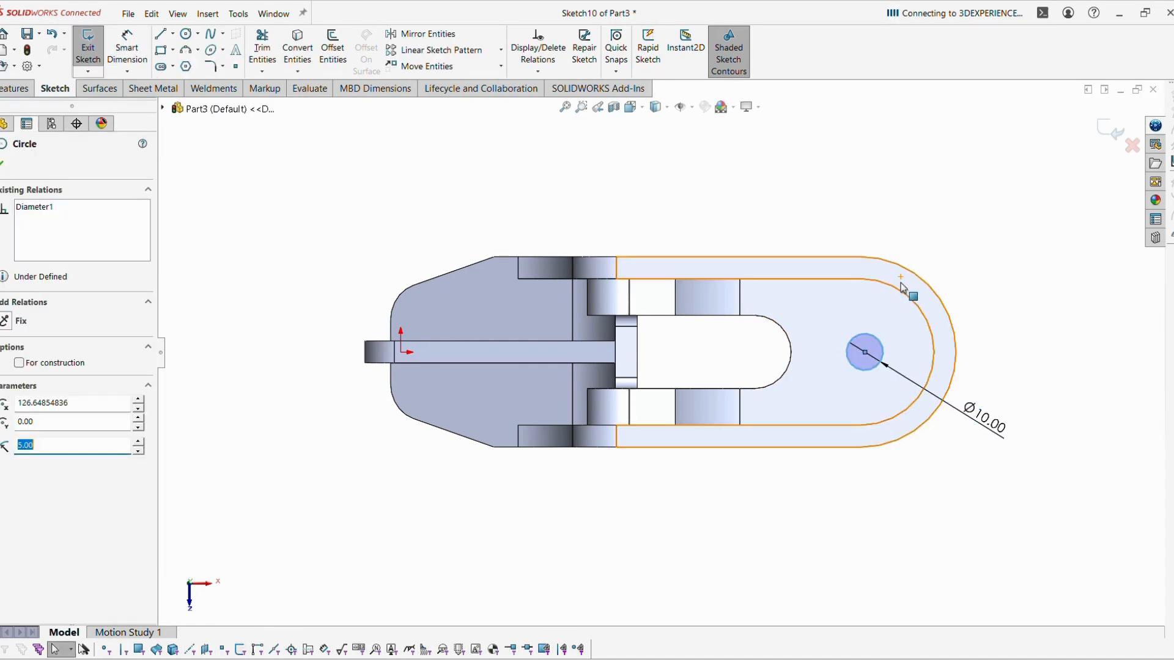
left_click(899, 293, "ctrl")
left_click(963, 228)
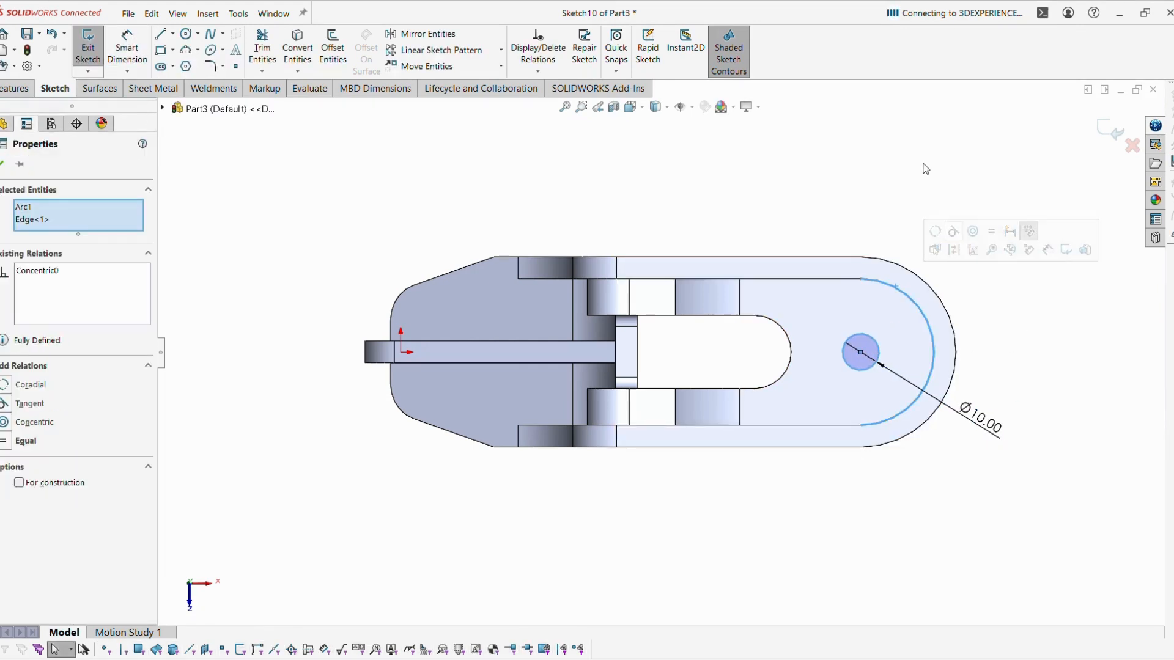
left_click(927, 168)
Step: Exit the sketch and cut the circle through the upper arm's floor as a 6 mm blind extruded cut
left_click(1101, 127)
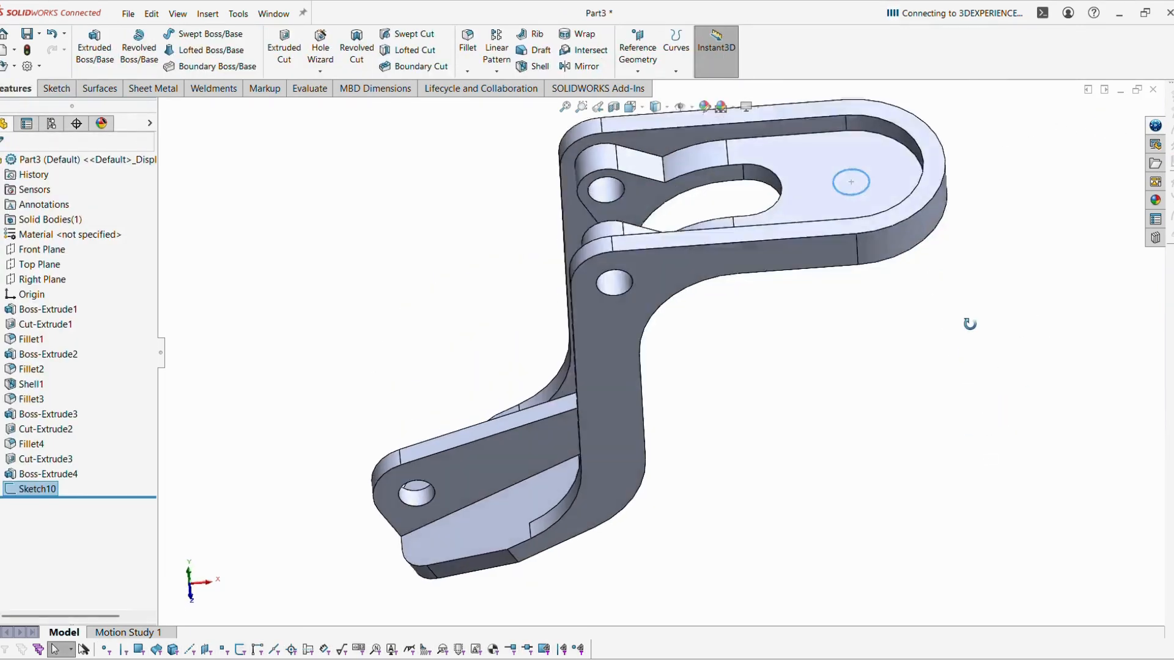
left_click(284, 49)
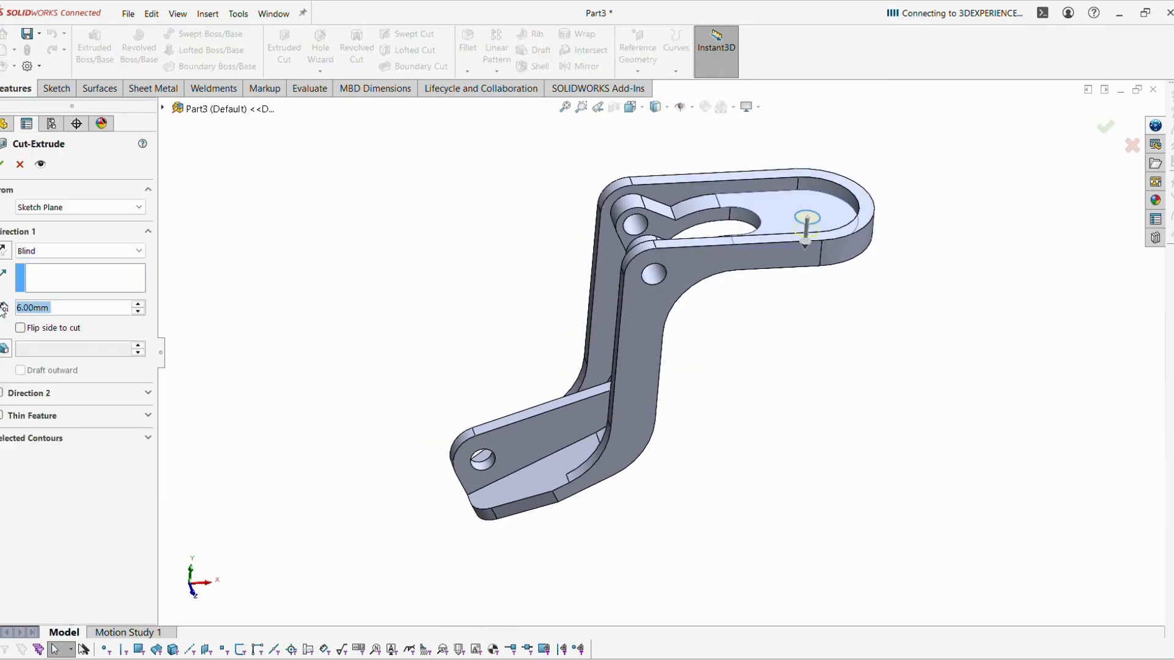
left_click(3, 164)
middle_click_drag(762, 301, 761, 379)
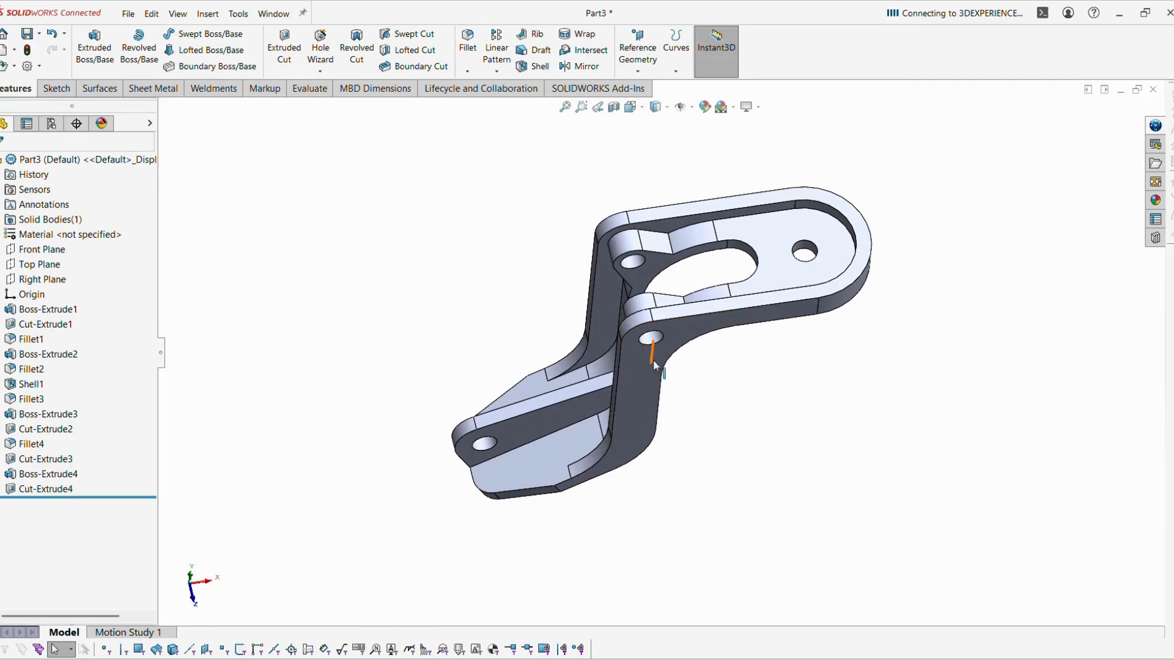